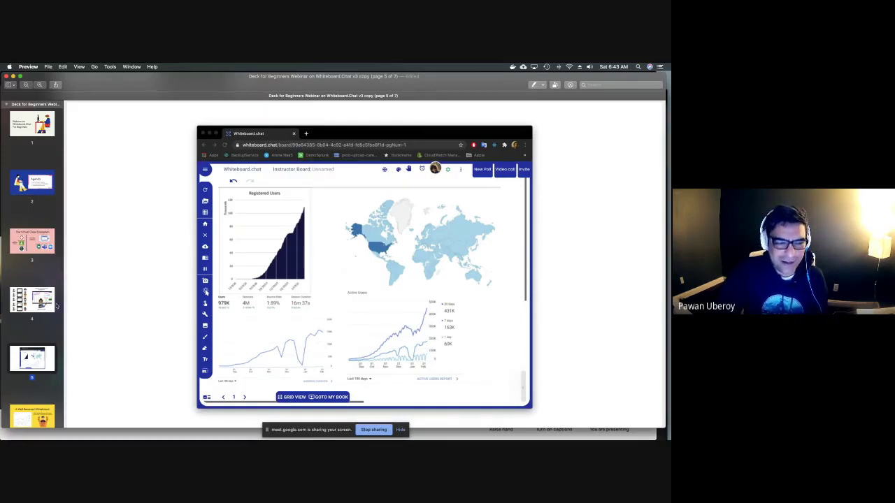
Scroll the Preview thumbnails down to slide 5, the usage-charts screenshot.
{"action": "scroll", "coordinate": [46, 309], "scroll_direction": "down", "scroll_amount": 3}
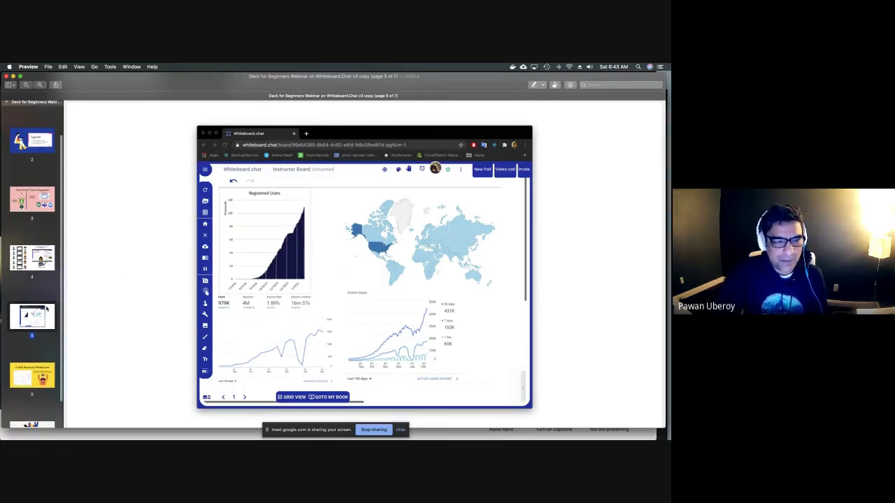
{"action": "scroll", "coordinate": [46, 328], "scroll_direction": "down", "scroll_amount": 1}
Step through slide 6 to slide 7, the closing thank-you slide.
{"action": "left_click", "coordinate": [47, 369]}
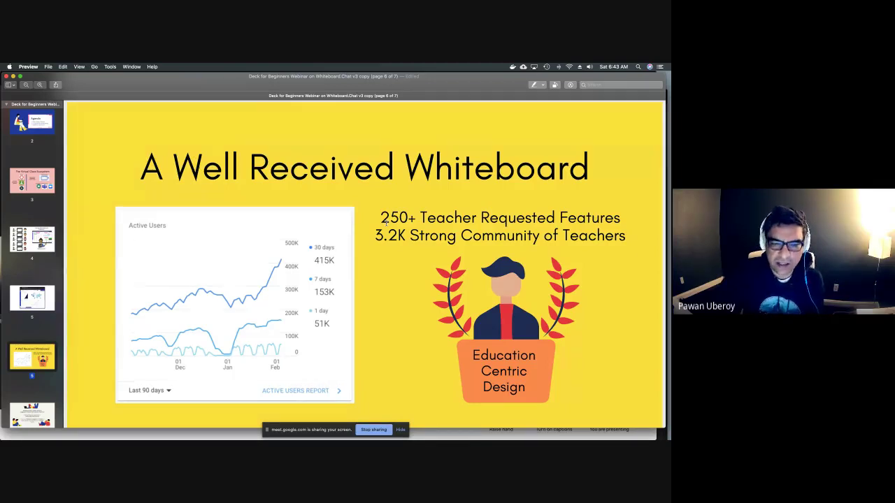
{"action": "left_click", "coordinate": [41, 412]}
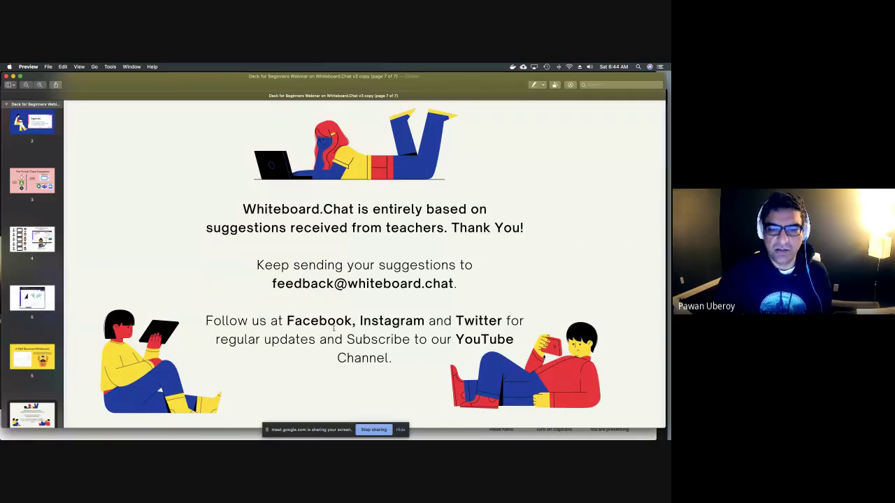
Load whiteboard.chat in a new Chrome tab and hide the screen-sharing notice.
{"action": "key", "text": "super+Tab"}
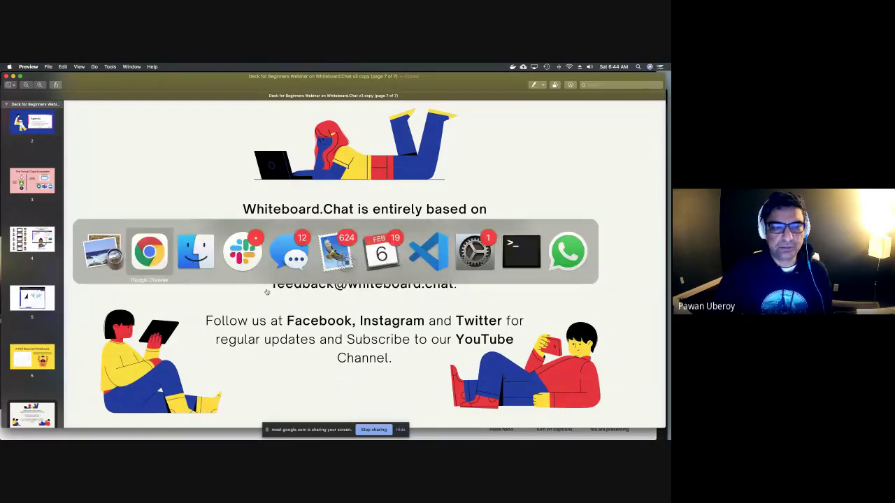
{"action": "key", "text": "super+t"}
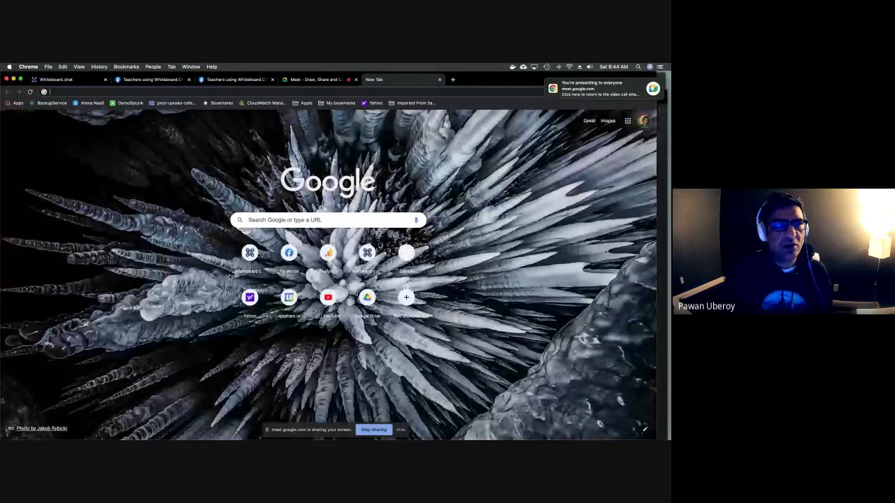
{"action": "type", "text": "whiteboard.chat"}
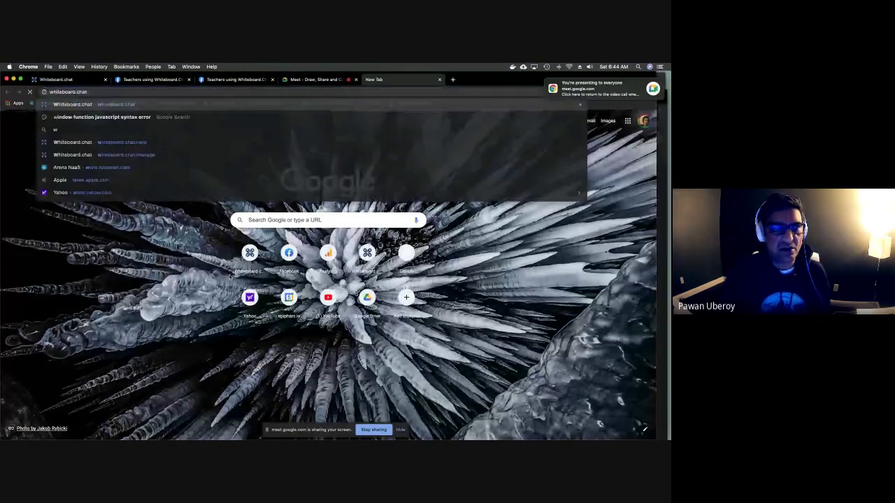
{"action": "key", "text": "Return"}
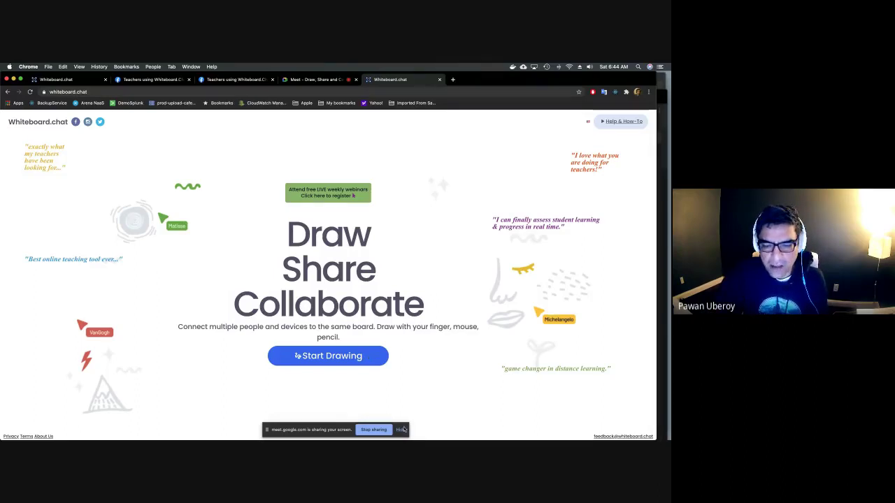
{"action": "left_click", "coordinate": [401, 430]}
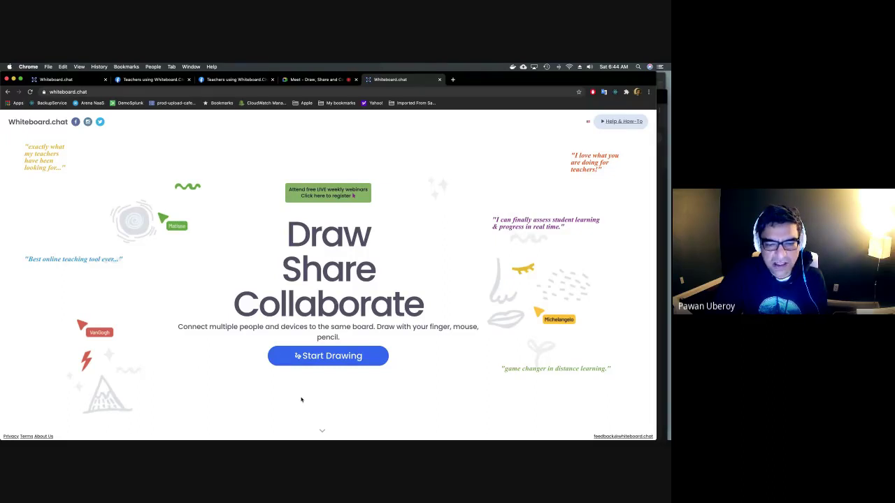
Choose Start Drawing on the whiteboard.chat home page.
{"action": "left_click", "coordinate": [346, 355]}
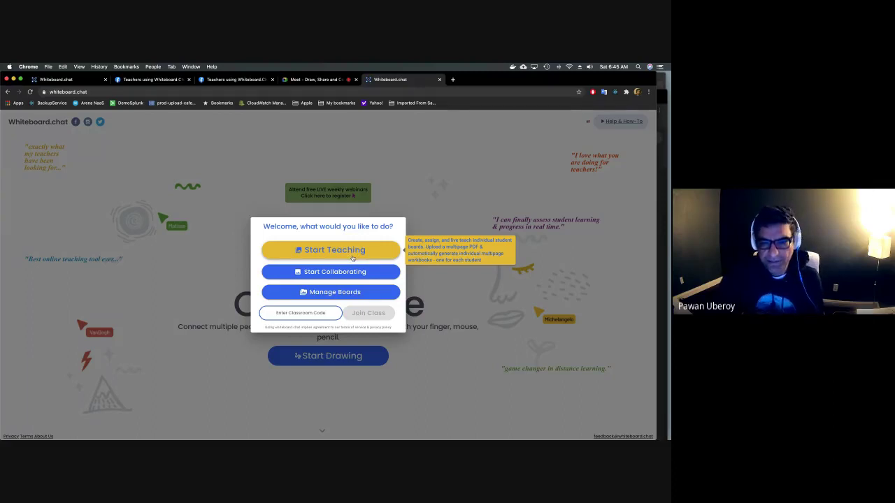
Start a new teaching board and draw a blue scribble on page 1.
{"action": "left_click", "coordinate": [353, 252]}
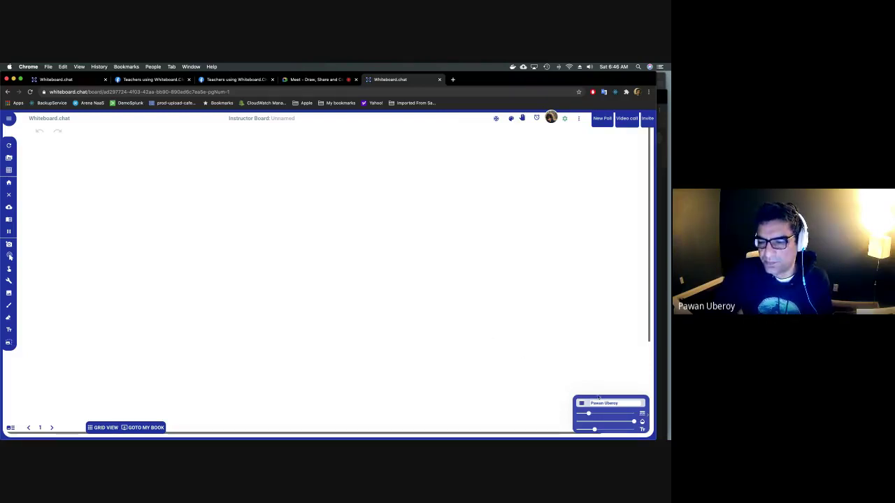
{"action": "mouse_move", "coordinate": [342, 261]}
{"action": "left_mouse_down"}
{"action": "mouse_move", "coordinate": [323, 253]}
{"action": "mouse_move", "coordinate": [391, 265]}
{"action": "mouse_move", "coordinate": [381, 292]}
{"action": "mouse_move", "coordinate": [431, 281]}
{"action": "left_mouse_up"}
Extend the blue scribble and add the text 'hello erere' above it.
{"action": "mouse_move", "coordinate": [395, 227]}
{"action": "left_mouse_down"}
{"action": "mouse_move", "coordinate": [412, 256]}
{"action": "mouse_move", "coordinate": [446, 280]}
{"action": "left_mouse_up"}
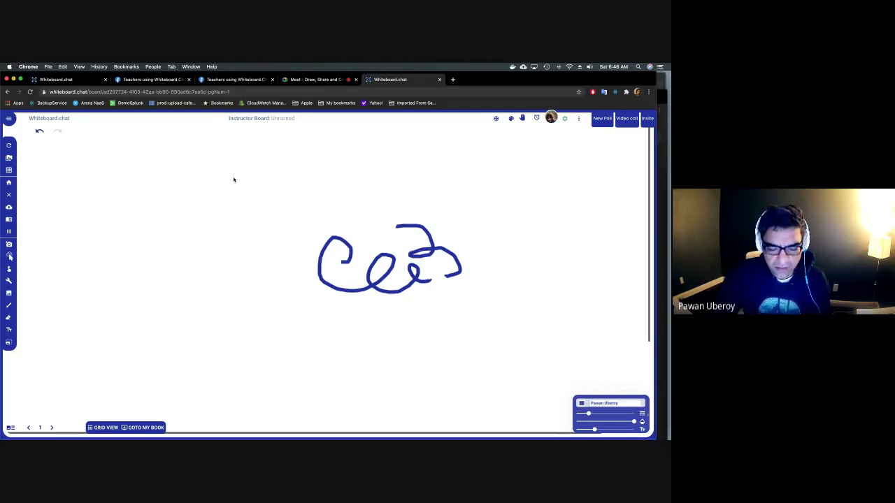
{"action": "left_click", "coordinate": [233, 179]}
{"action": "type", "text": "hello"}
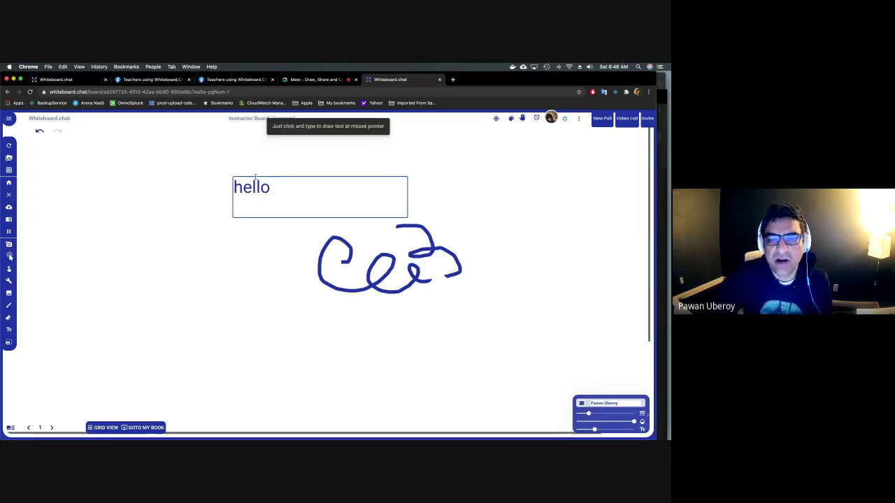
{"action": "left_click_drag", "start_coordinate": [407, 216], "coordinate": [347, 259]}
{"action": "type", "text": "erere"}
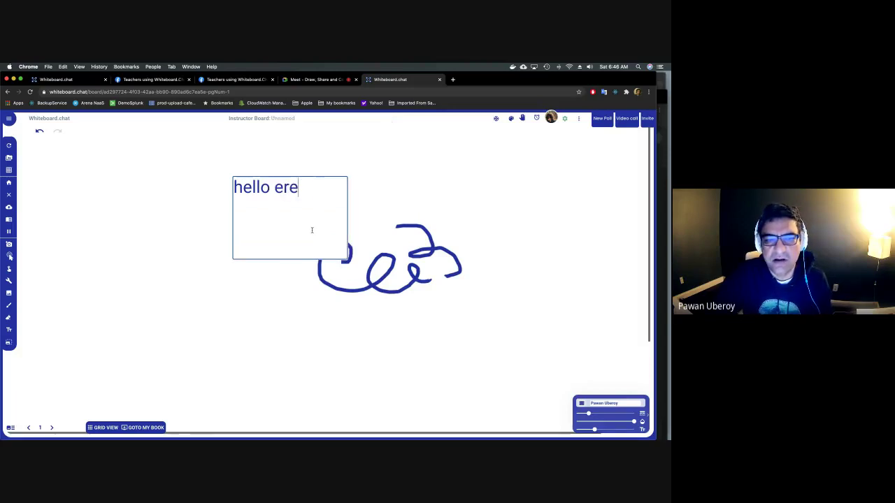
{"action": "left_click", "coordinate": [313, 233]}
Add a second 'erere' label to the right and a short blue stroke bottom right.
{"action": "left_click", "coordinate": [443, 190]}
{"action": "type", "text": "erere"}
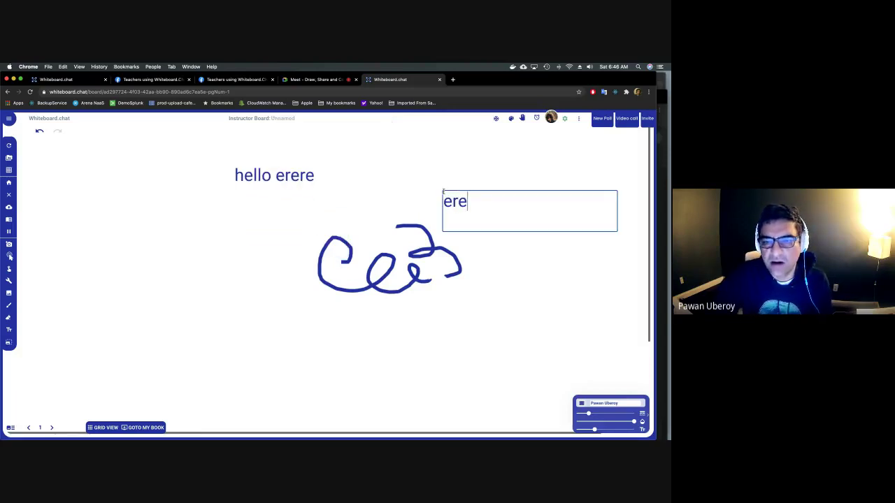
{"action": "left_click", "coordinate": [422, 204]}
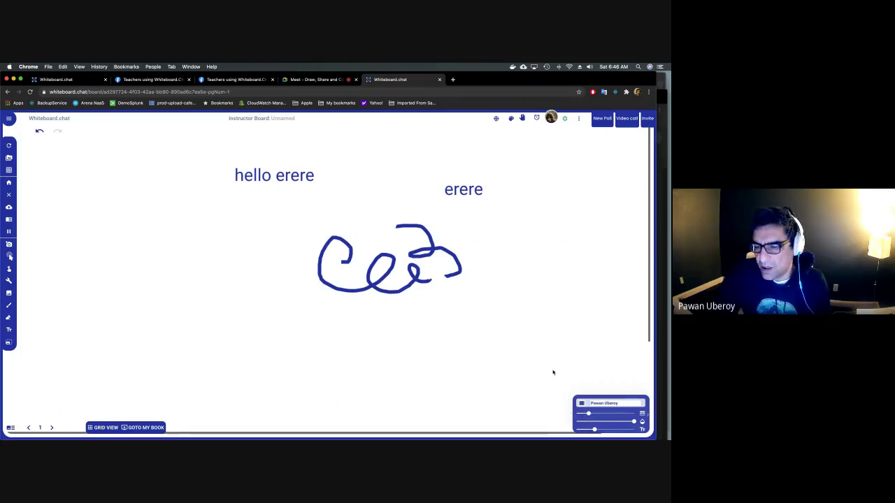
{"action": "left_click_drag", "start_coordinate": [553, 373], "coordinate": [565, 388]}
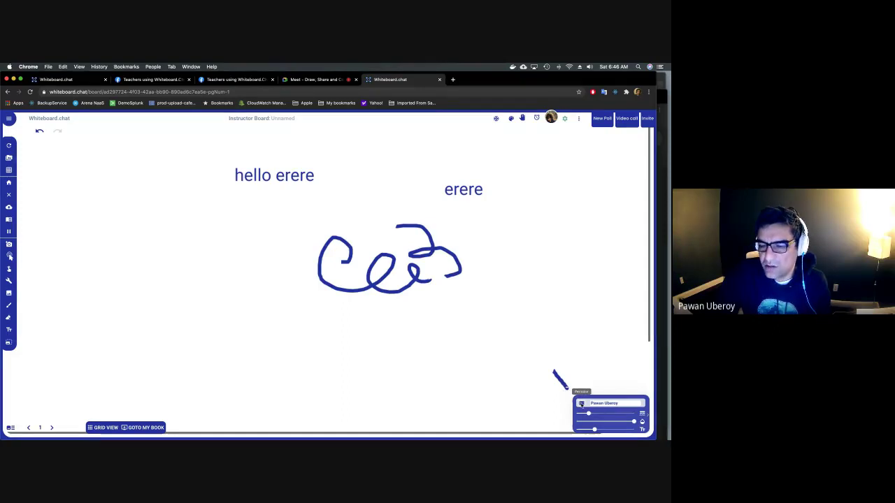
Switch the pen colour to magenta and circle the word 'erere'.
{"action": "left_click", "coordinate": [581, 403]}
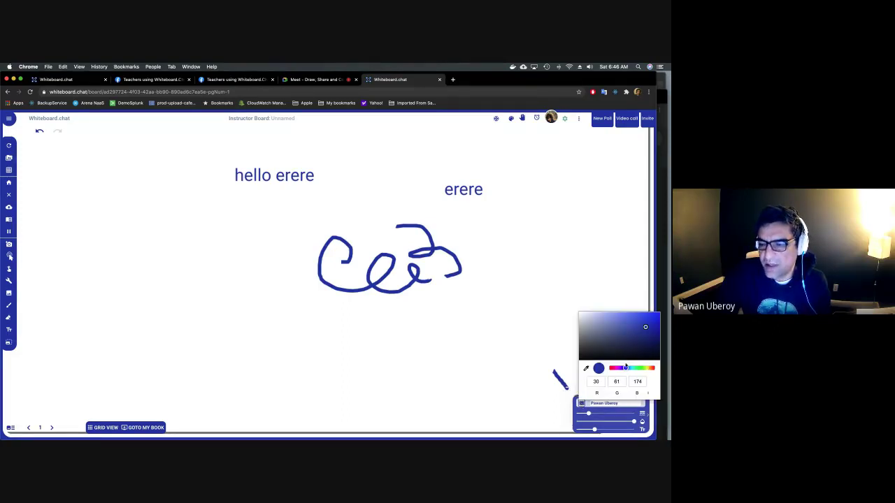
{"action": "left_click_drag", "start_coordinate": [620, 369], "coordinate": [613, 369]}
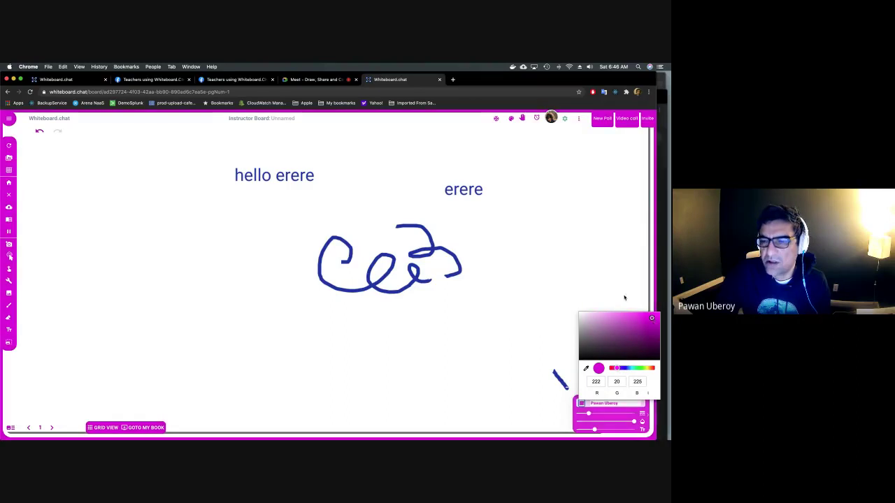
{"action": "left_click", "coordinate": [532, 246]}
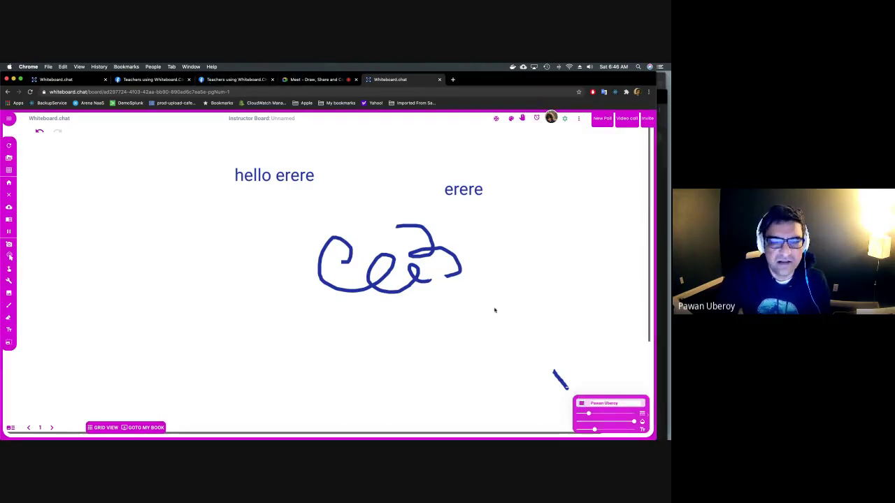
{"action": "mouse_move", "coordinate": [427, 196]}
{"action": "left_mouse_down"}
{"action": "mouse_move", "coordinate": [466, 210]}
{"action": "mouse_move", "coordinate": [489, 166]}
{"action": "mouse_move", "coordinate": [430, 199]}
{"action": "left_mouse_up"}
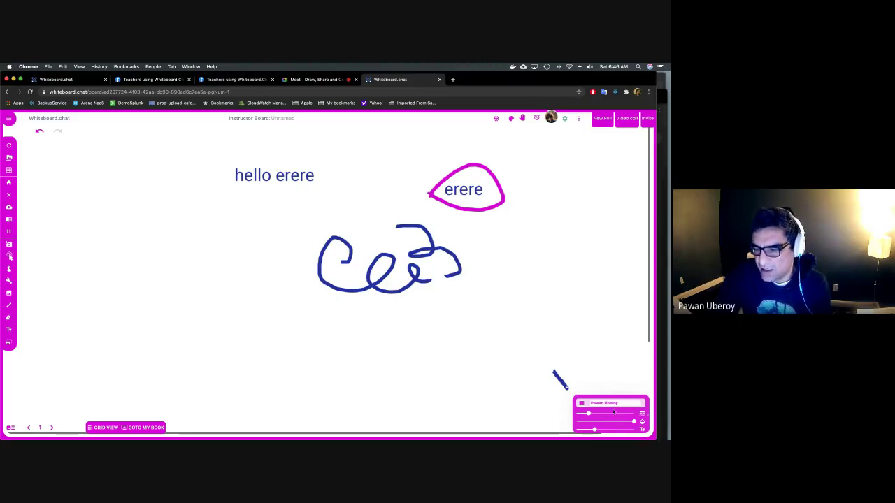
Draw a thick magenta 'e', then thin the pen and highlight 'hello erere'.
{"action": "left_click_drag", "start_coordinate": [589, 414], "coordinate": [609, 414]}
{"action": "mouse_move", "coordinate": [497, 281]}
{"action": "left_mouse_down"}
{"action": "mouse_move", "coordinate": [557, 259]}
{"action": "mouse_move", "coordinate": [516, 294]}
{"action": "mouse_move", "coordinate": [559, 312]}
{"action": "left_mouse_up"}
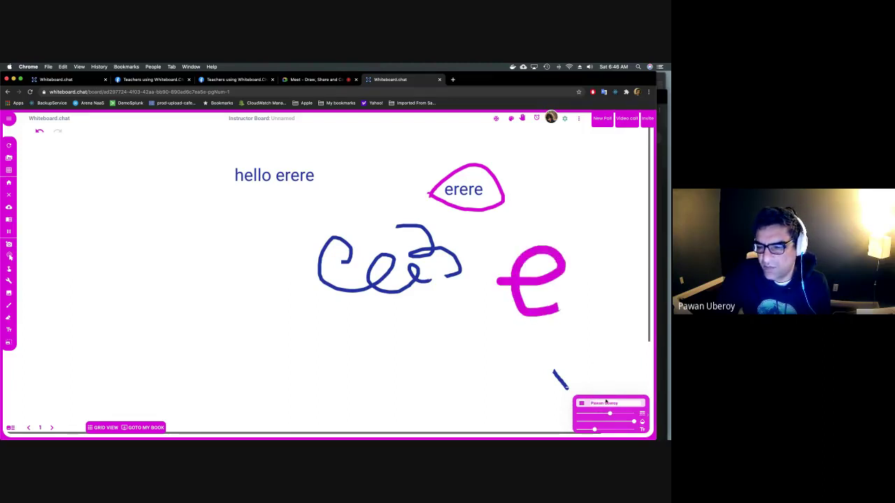
{"action": "mouse_move", "coordinate": [610, 415]}
{"action": "left_mouse_down"}
{"action": "mouse_move", "coordinate": [586, 415]}
{"action": "mouse_move", "coordinate": [606, 422]}
{"action": "left_mouse_up"}
{"action": "mouse_move", "coordinate": [634, 421]}
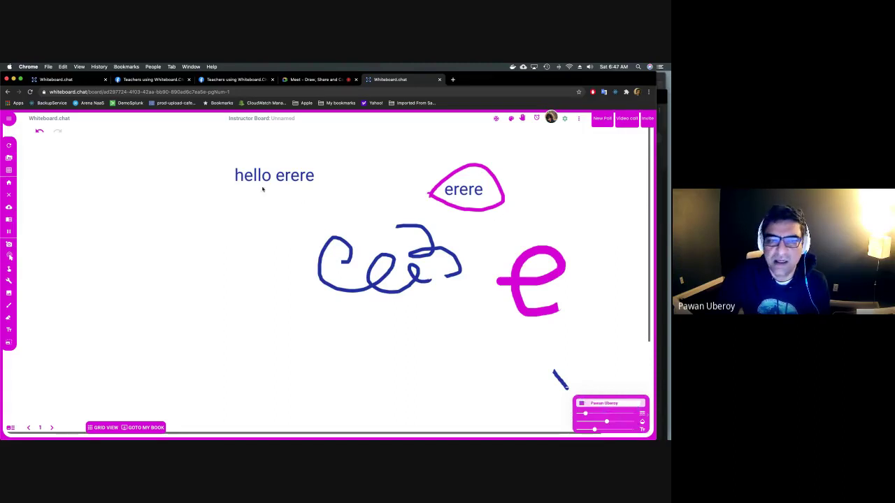
{"action": "mouse_move", "coordinate": [236, 178]}
{"action": "left_mouse_down"}
{"action": "mouse_move", "coordinate": [315, 174]}
{"action": "mouse_move", "coordinate": [320, 163]}
{"action": "left_mouse_up"}
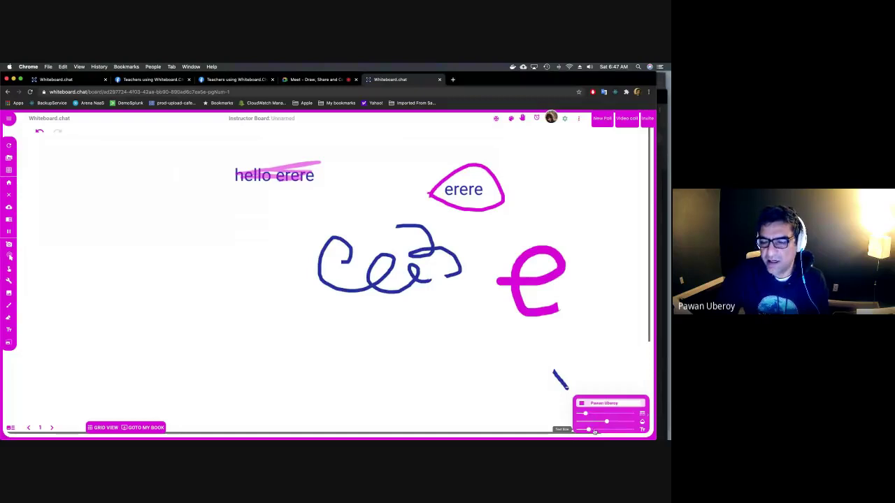
Add the text 'erer' left of the blue scribble and raise the pen opacity.
{"action": "left_click", "coordinate": [275, 238]}
{"action": "type", "text": "erer"}
{"action": "left_click", "coordinate": [257, 236]}
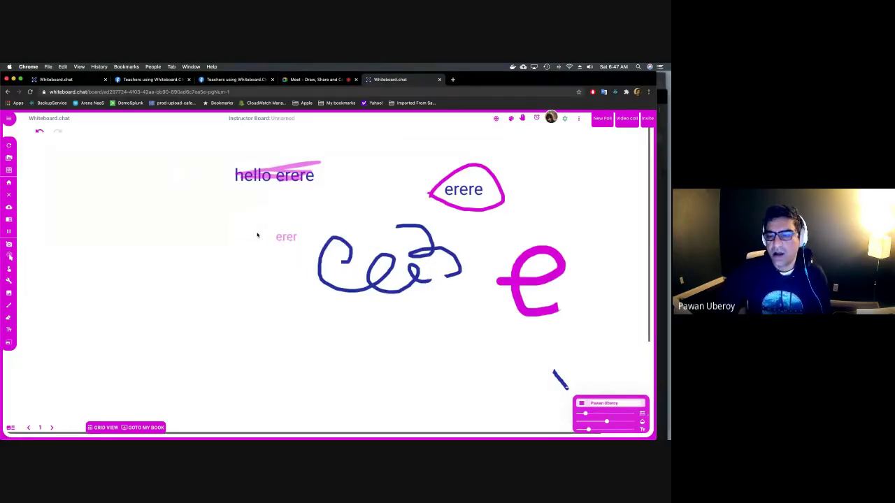
{"action": "left_click_drag", "start_coordinate": [606, 422], "coordinate": [634, 422]}
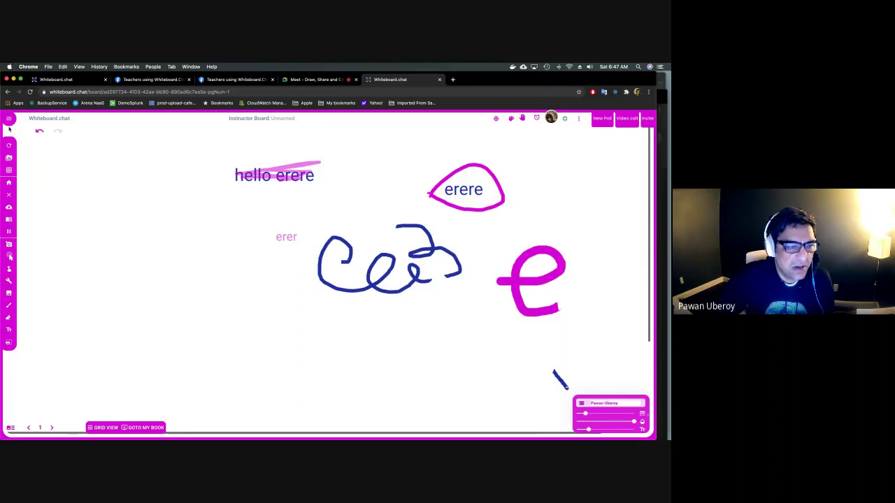
Upload demoPages.pdf from the computer, found by searching 'demopa'.
{"action": "left_click", "coordinate": [9, 294]}
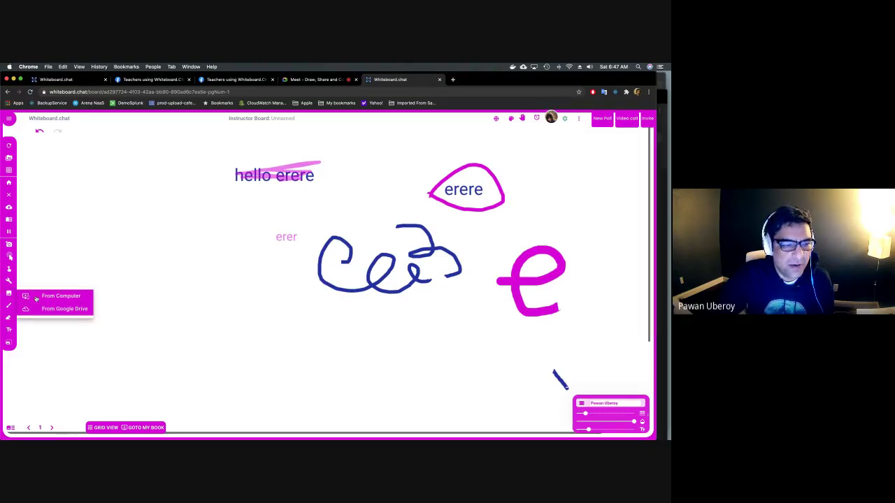
{"action": "left_click", "coordinate": [37, 298]}
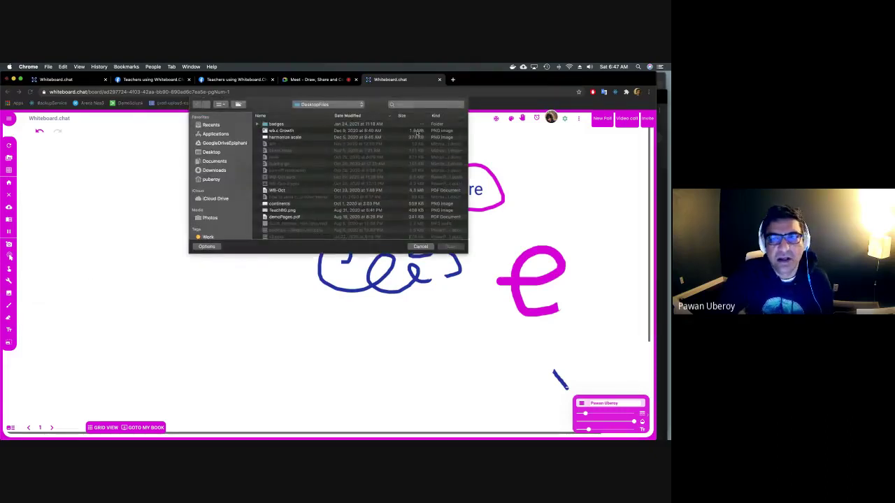
{"action": "left_click", "coordinate": [415, 105]}
{"action": "type", "text": "demo"}
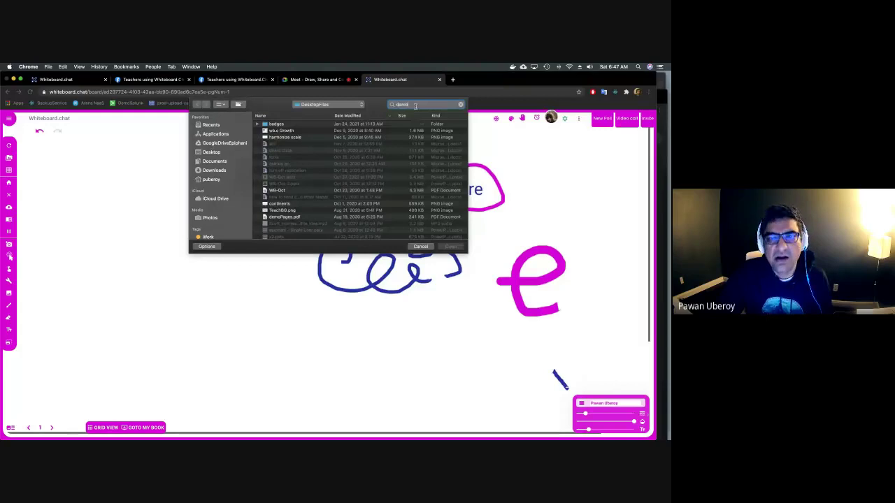
{"action": "type", "text": "pa"}
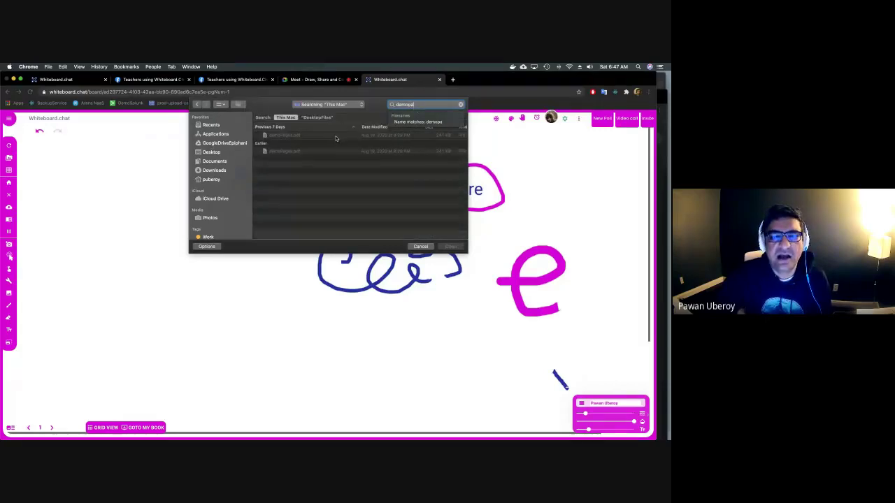
{"action": "double_click", "coordinate": [335, 135]}
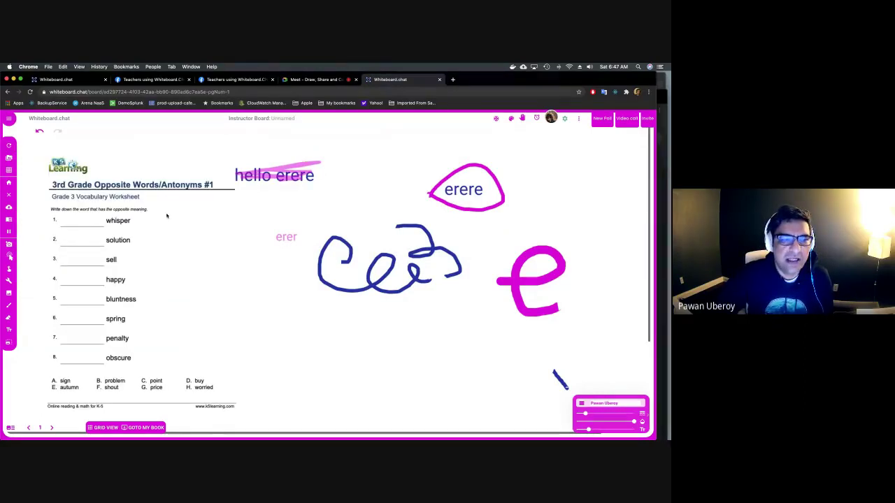
Write magenta page numbers 1, 2 and 3 beside the worksheet on pages 1–3.
{"action": "mouse_move", "coordinate": [181, 265]}
{"action": "left_mouse_down"}
{"action": "mouse_move", "coordinate": [189, 234]}
{"action": "mouse_move", "coordinate": [163, 303]}
{"action": "mouse_move", "coordinate": [217, 306]}
{"action": "left_mouse_up"}
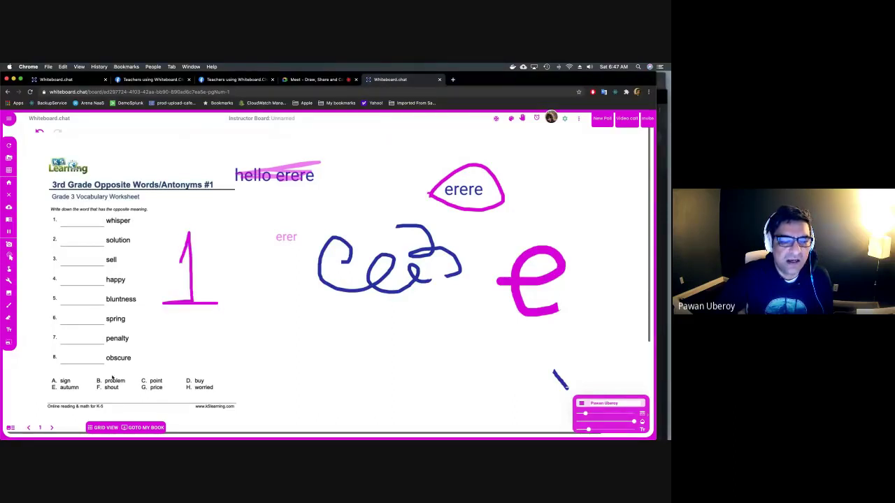
{"action": "left_click", "coordinate": [51, 427]}
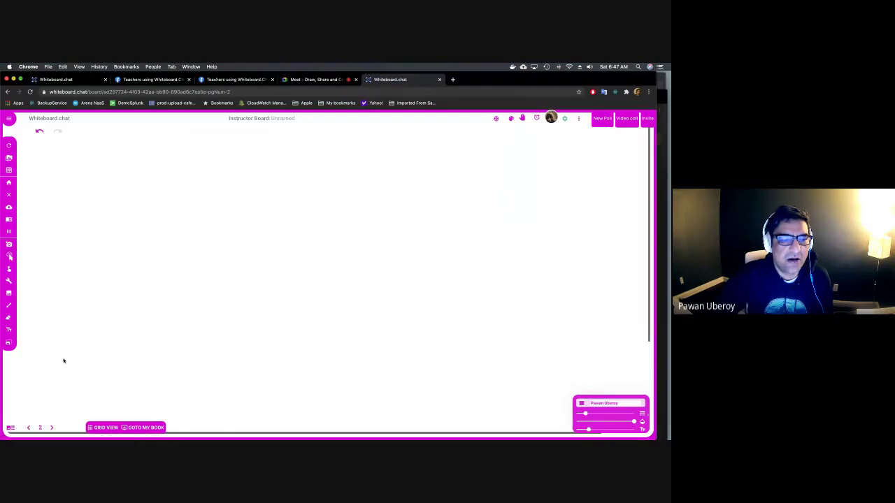
{"action": "mouse_move", "coordinate": [229, 234]}
{"action": "left_mouse_down"}
{"action": "mouse_move", "coordinate": [270, 283]}
{"action": "mouse_move", "coordinate": [244, 298]}
{"action": "mouse_move", "coordinate": [268, 306]}
{"action": "left_mouse_up"}
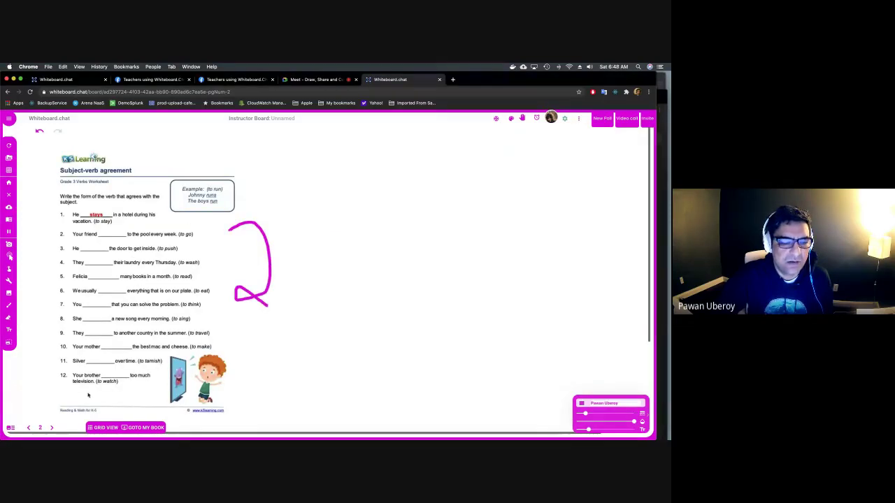
{"action": "left_click", "coordinate": [51, 427]}
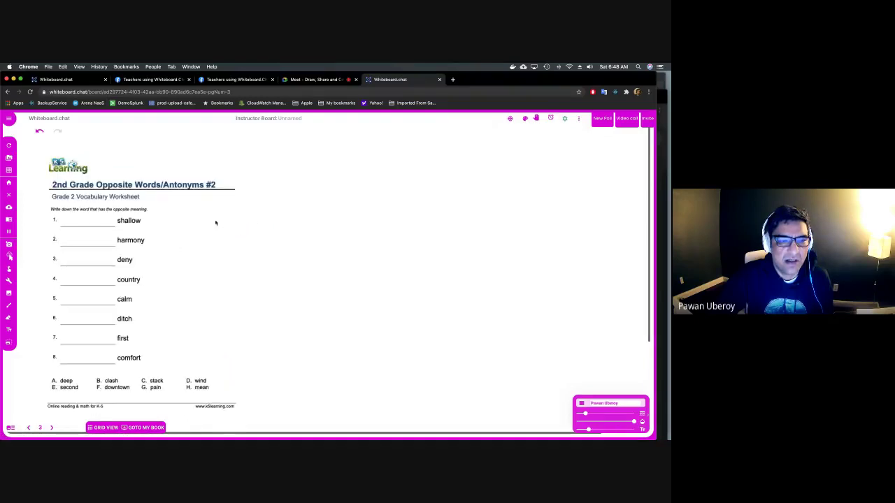
{"action": "mouse_move", "coordinate": [193, 225]}
{"action": "left_mouse_down"}
{"action": "mouse_move", "coordinate": [197, 260]}
{"action": "mouse_move", "coordinate": [238, 294]}
{"action": "mouse_move", "coordinate": [187, 303]}
{"action": "left_mouse_up"}
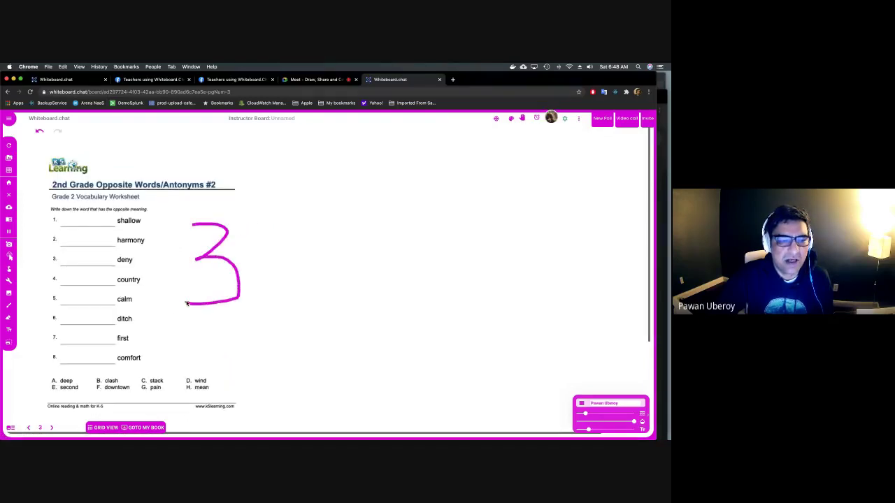
Back on page 1, erase 'hello erere' and draw an arrow pointing top right.
{"action": "left_click", "coordinate": [11, 428]}
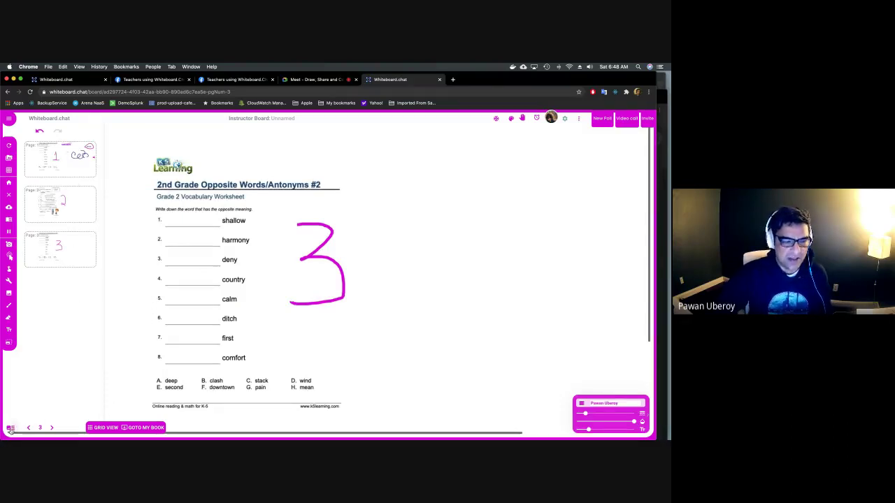
{"action": "left_click", "coordinate": [11, 428]}
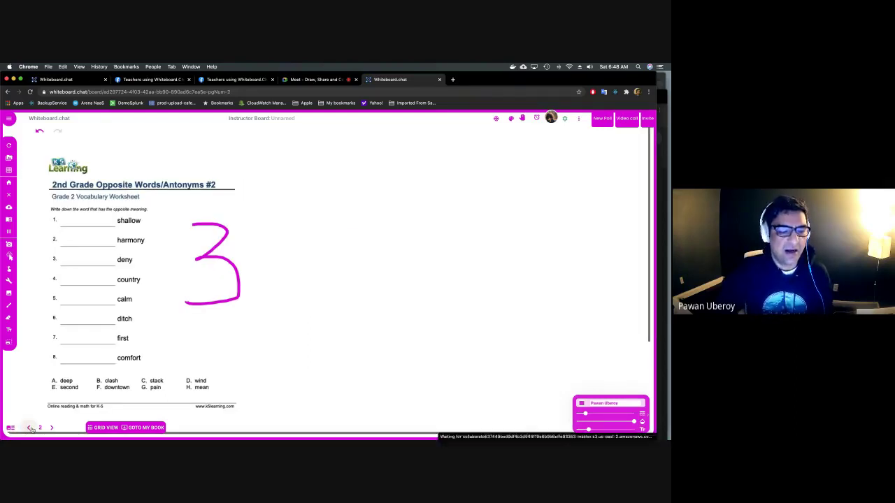
{"action": "left_click", "coordinate": [29, 429]}
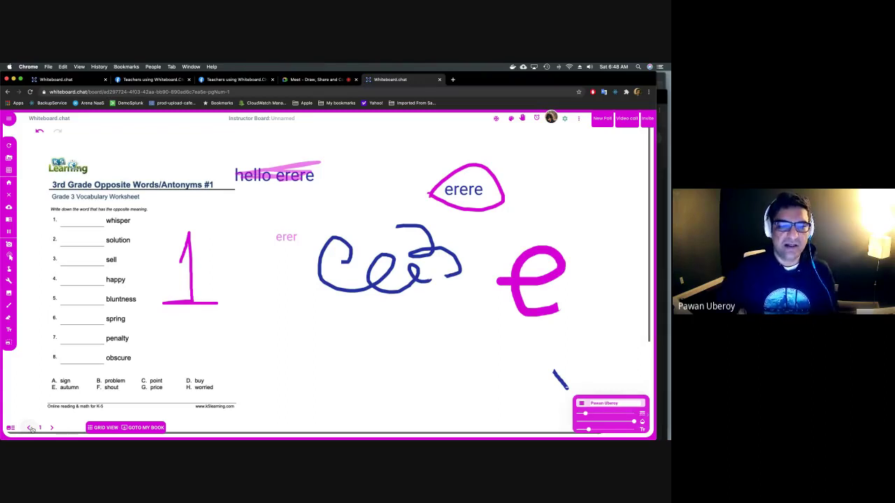
{"action": "left_click_drag", "start_coordinate": [297, 144], "coordinate": [302, 183]}
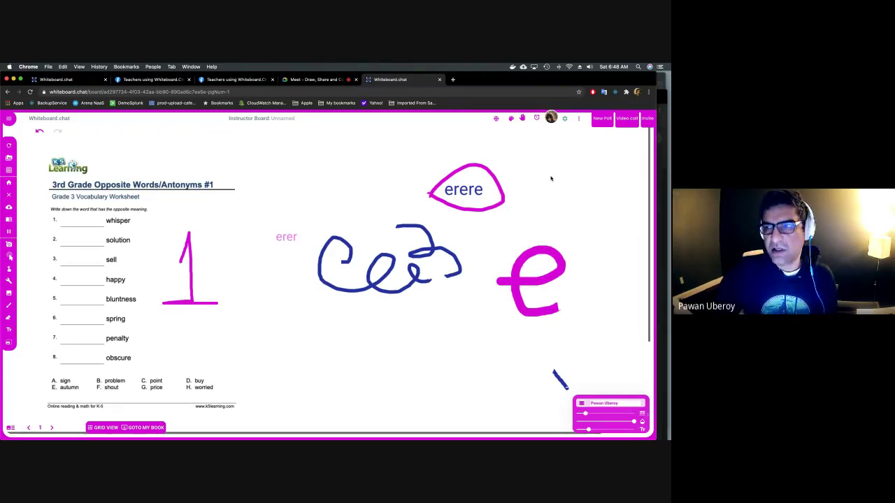
{"action": "mouse_move", "coordinate": [609, 161]}
{"action": "left_mouse_down"}
{"action": "mouse_move", "coordinate": [637, 138]}
{"action": "mouse_move", "coordinate": [627, 142]}
{"action": "mouse_move", "coordinate": [636, 150]}
{"action": "left_mouse_up"}
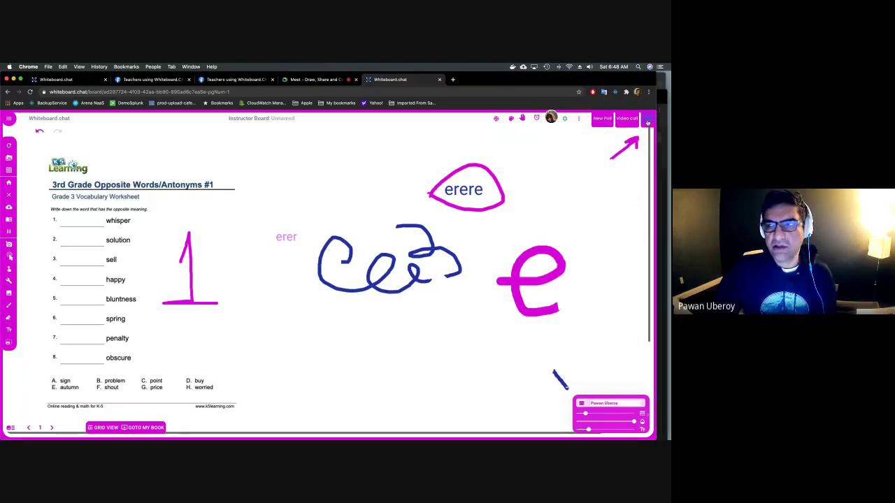
Open the Invite others dialog and copy the board's join URL.
{"action": "left_click", "coordinate": [647, 122]}
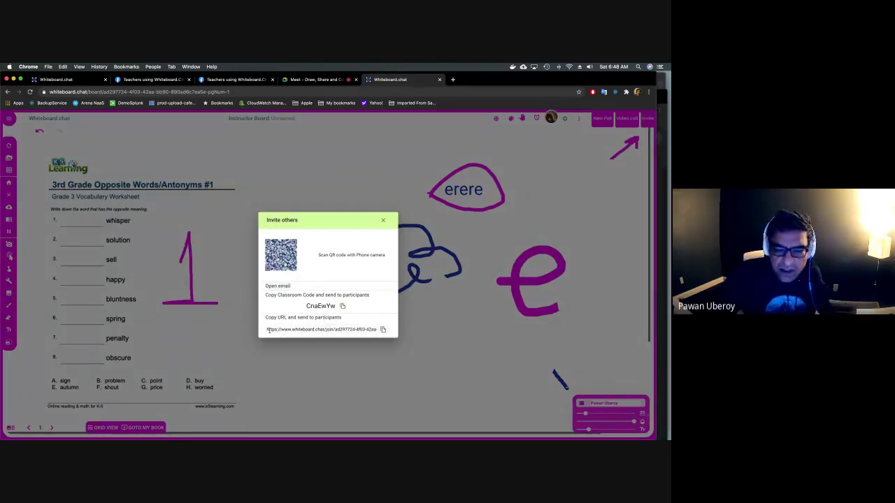
{"action": "left_click", "coordinate": [383, 331]}
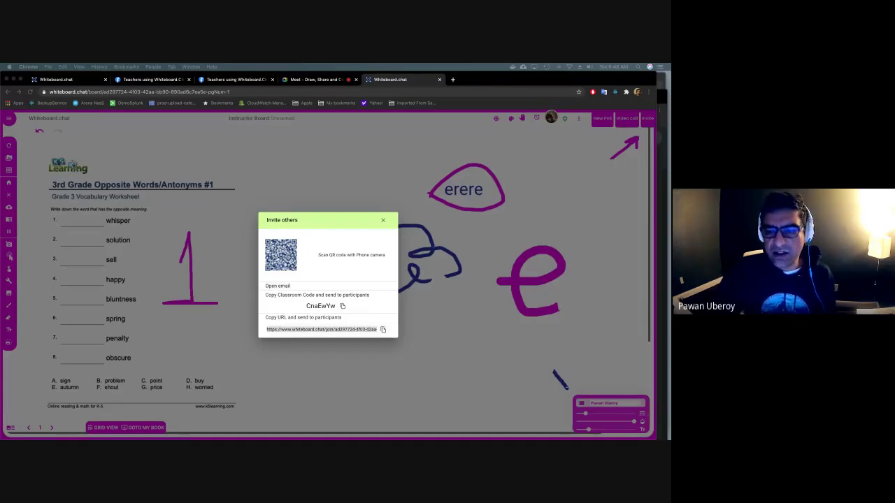
{"action": "left_click", "coordinate": [383, 222]}
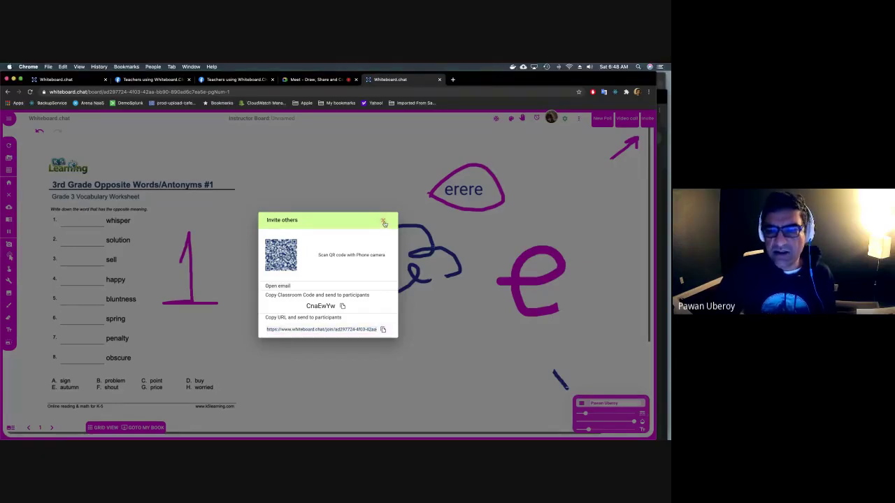
Narrow the instructor browser window and place a new incognito window on the right half.
{"action": "left_click", "coordinate": [383, 221]}
{"action": "left_click_drag", "start_coordinate": [657, 266], "coordinate": [404, 256]}
{"action": "left_click", "coordinate": [49, 67]}
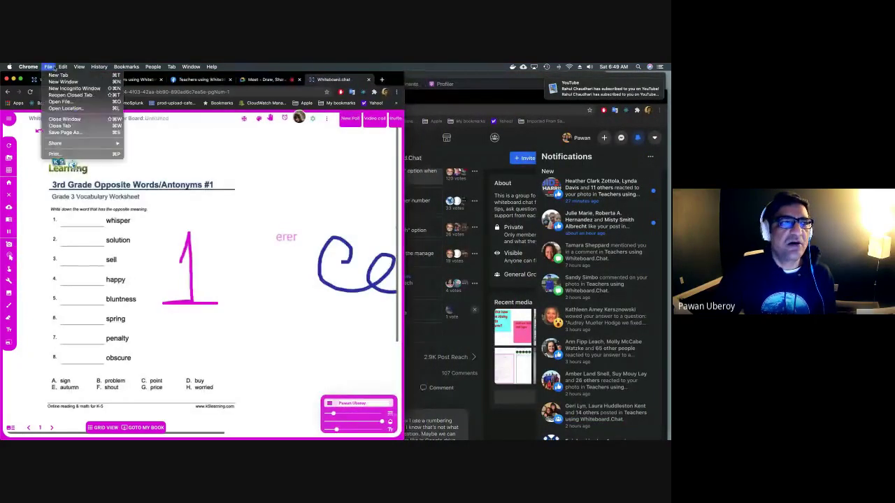
{"action": "left_click", "coordinate": [73, 88]}
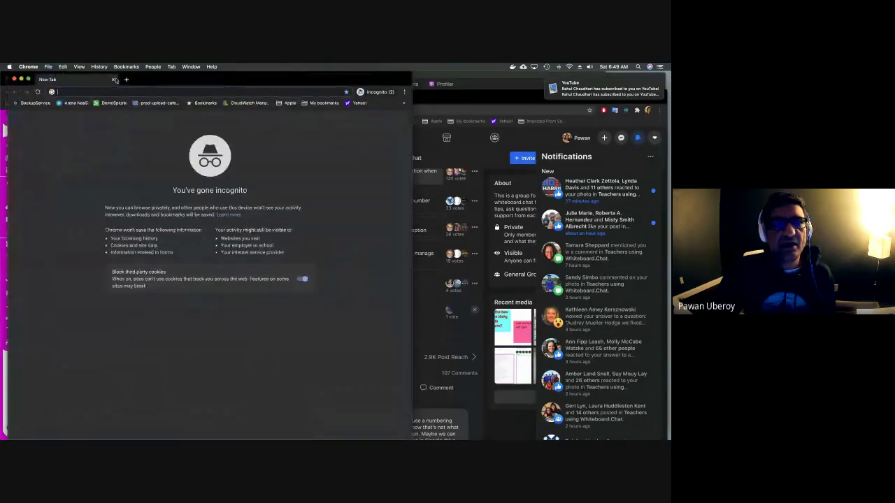
{"action": "left_click_drag", "start_coordinate": [141, 81], "coordinate": [431, 82]}
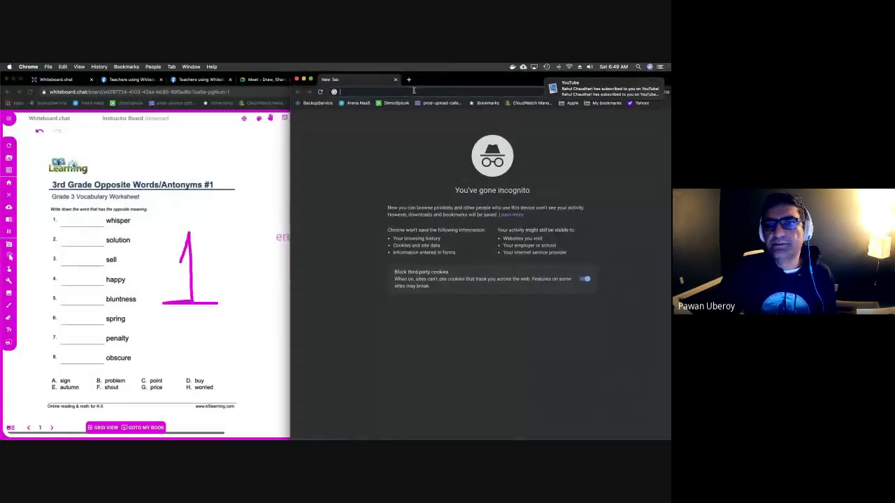
Load the copied join link in the incognito window and join as Student1.
{"action": "left_click", "coordinate": [414, 91]}
{"action": "key", "text": "Return"}
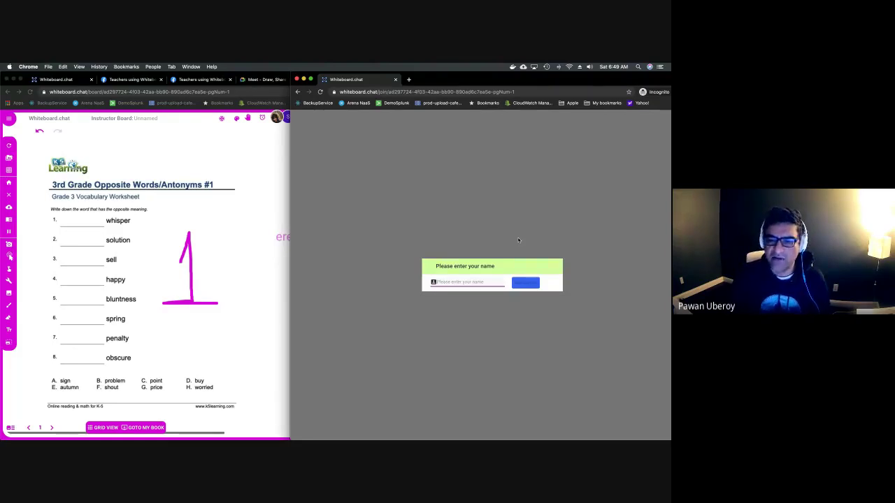
{"action": "type", "text": "Student1"}
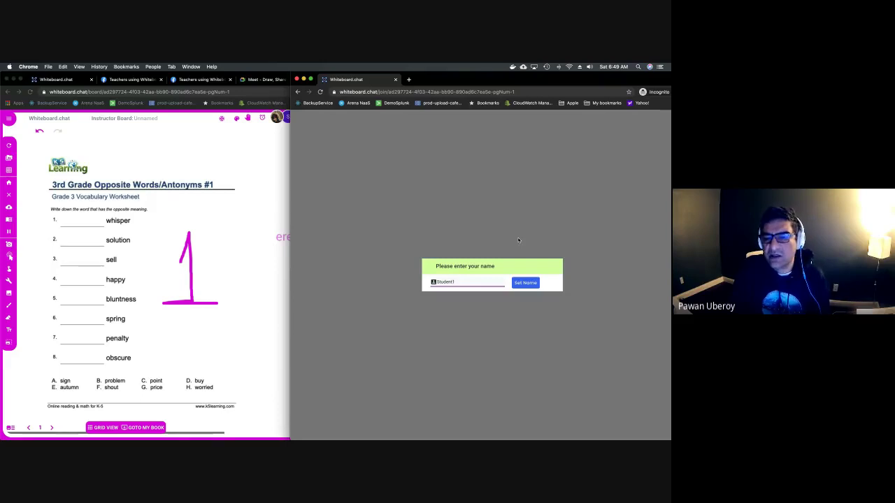
{"action": "key", "text": "Return"}
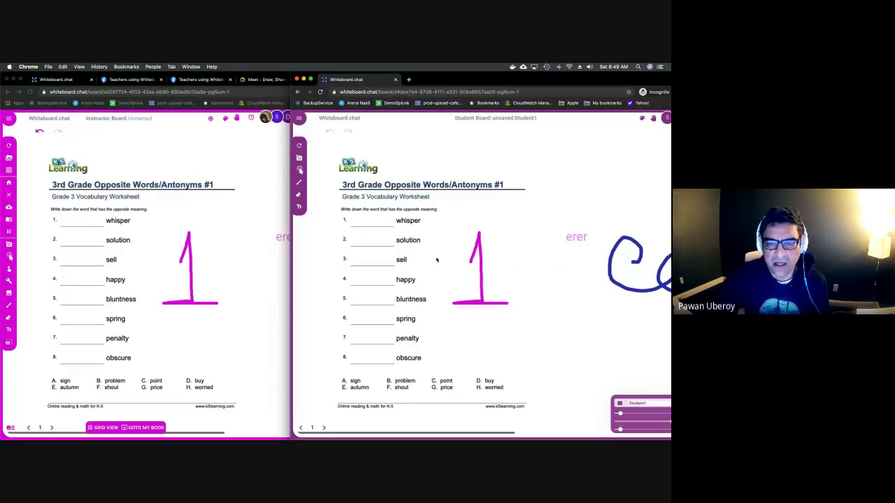
Draw a purple stroke beside 'spring' and switch the student's pen colour to bright green.
{"action": "left_click_drag", "start_coordinate": [437, 312], "coordinate": [498, 312]}
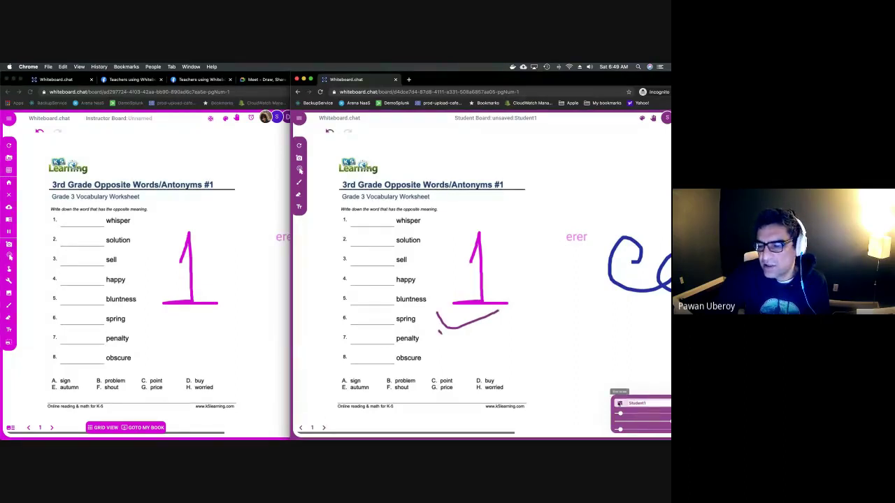
{"action": "left_click", "coordinate": [619, 404]}
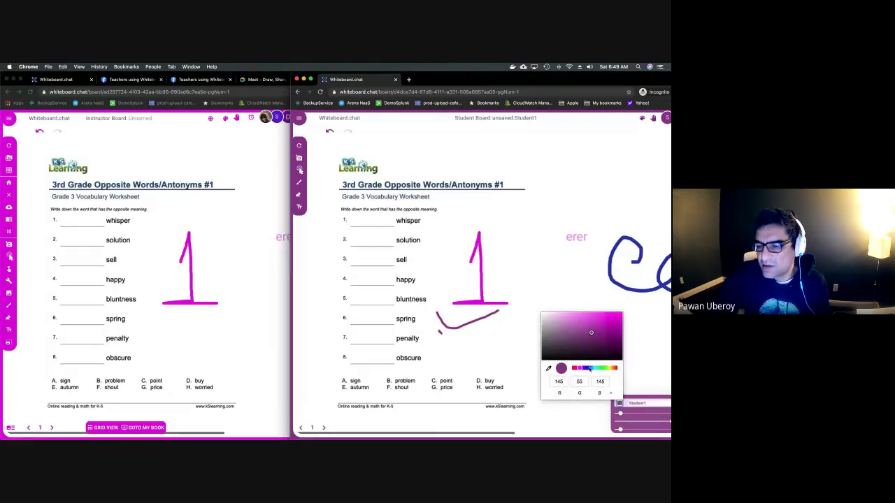
{"action": "left_click", "coordinate": [604, 369]}
{"action": "left_click", "coordinate": [613, 320]}
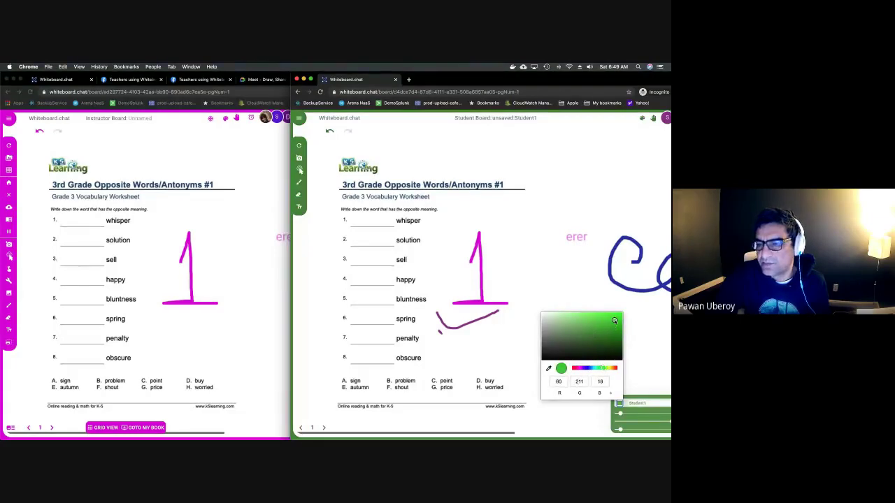
{"action": "left_click", "coordinate": [510, 247]}
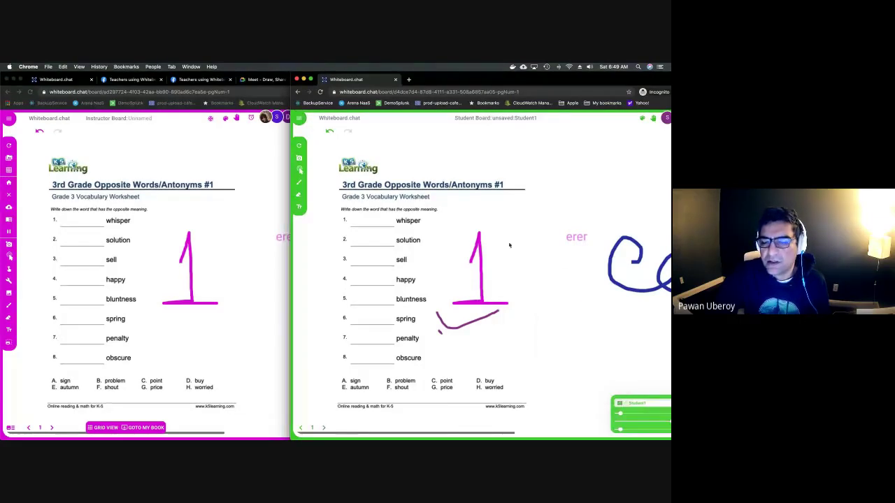
{"action": "left_click", "coordinate": [620, 403]}
{"action": "left_click", "coordinate": [599, 329]}
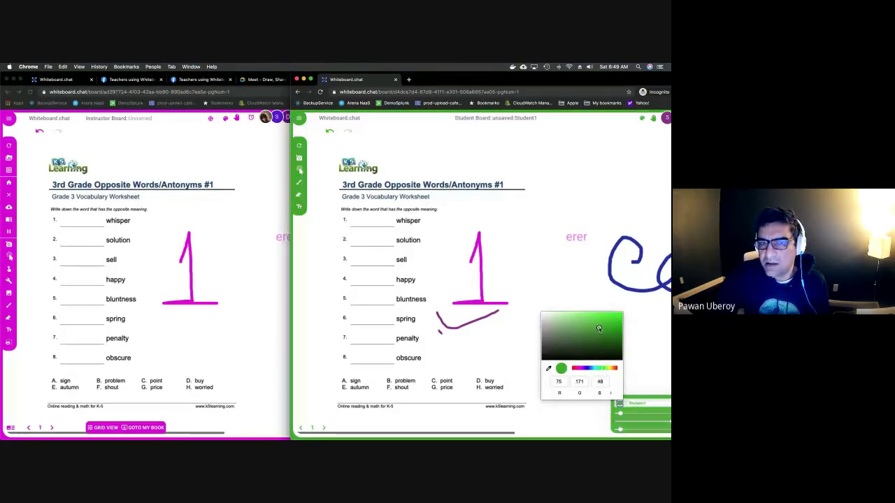
{"action": "left_click", "coordinate": [538, 257]}
Draw a green diagonal stroke beside 'solution' and write 'sad' on line 4.
{"action": "left_click_drag", "start_coordinate": [431, 250], "coordinate": [503, 197]}
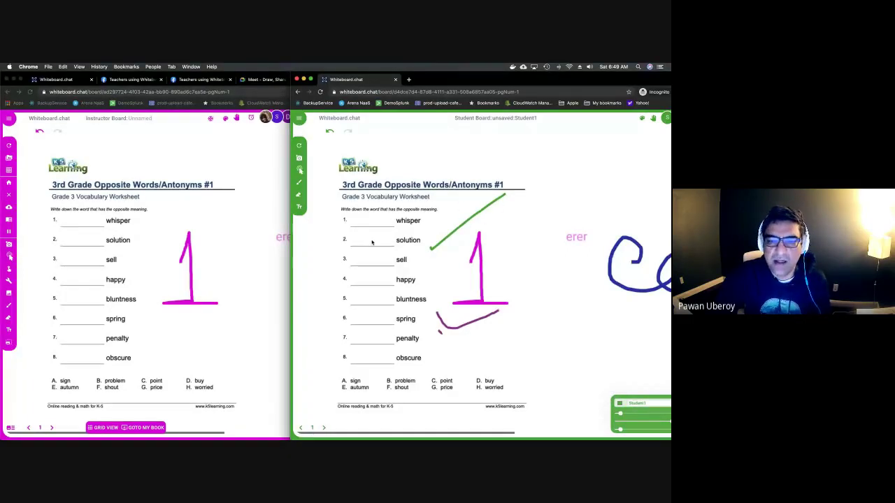
{"action": "type", "text": "g"}
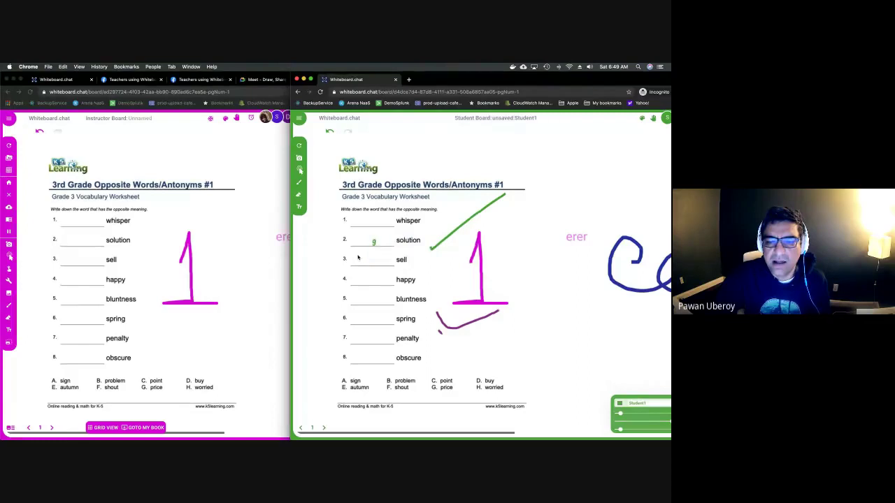
{"action": "left_click", "coordinate": [353, 280]}
{"action": "type", "text": "sad"}
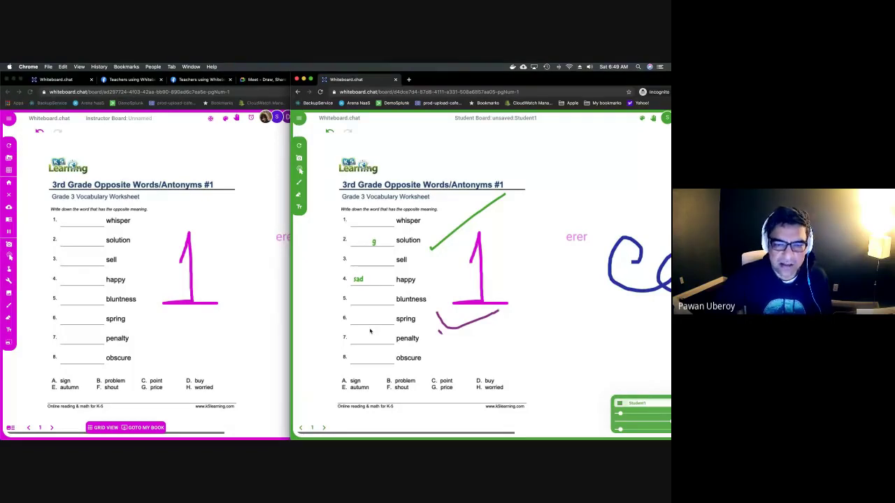
{"action": "left_click", "coordinate": [276, 346]}
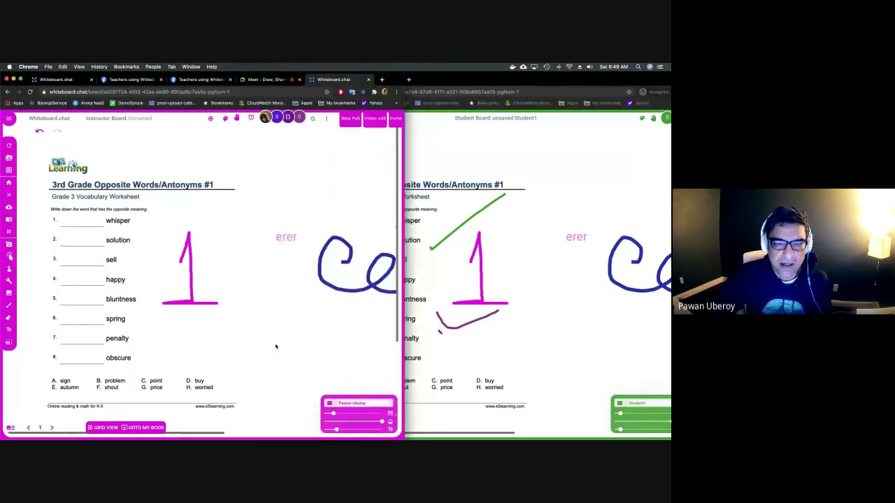
Show all participant boards in the instructor grid and briefly preview one student's board enlarged.
{"action": "left_click", "coordinate": [105, 428]}
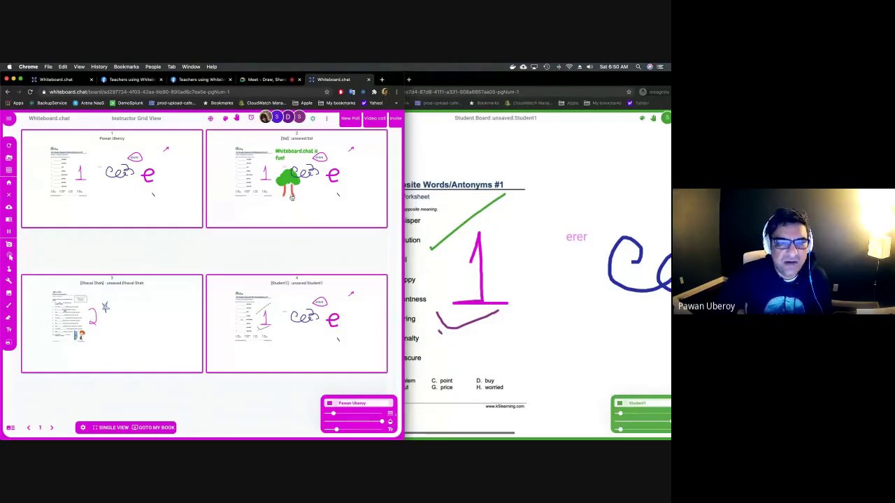
{"action": "left_click", "coordinate": [284, 201]}
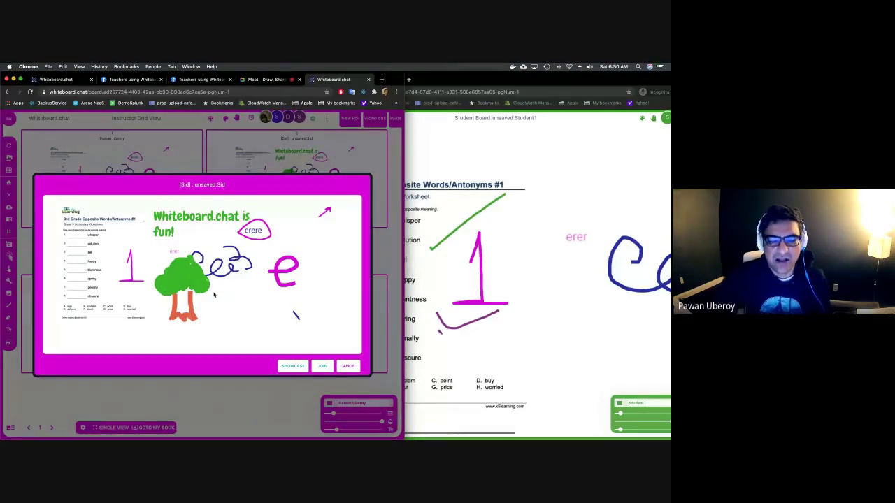
{"action": "left_click", "coordinate": [347, 365]}
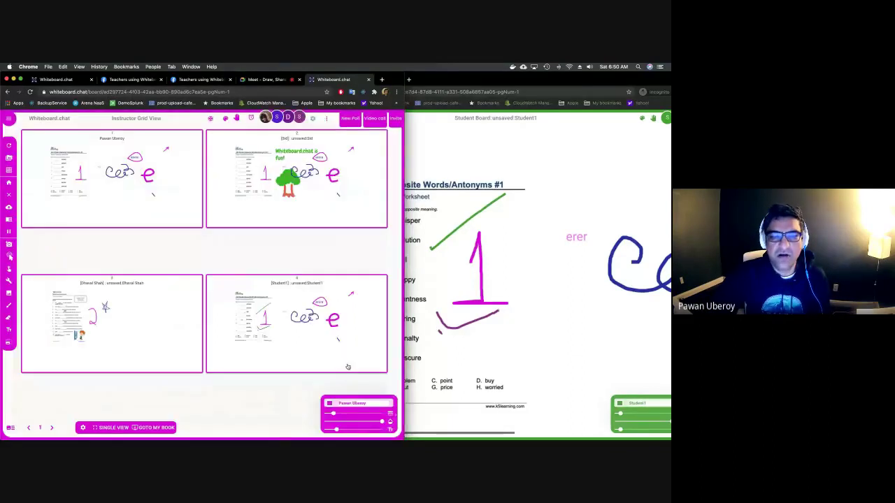
{"action": "left_click", "coordinate": [439, 318]}
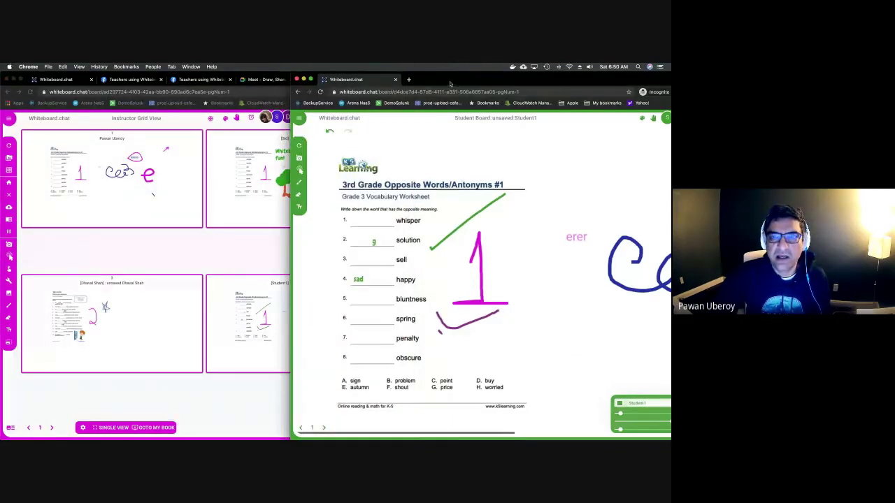
Advance the student board to page 2 and draw a green loop over questions 3–5.
{"action": "left_click_drag", "start_coordinate": [453, 80], "coordinate": [488, 80]}
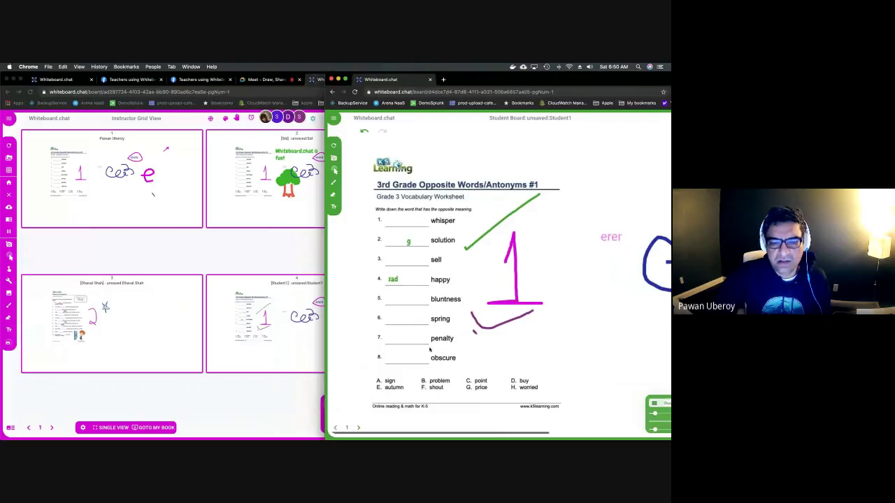
{"action": "left_click", "coordinate": [358, 428]}
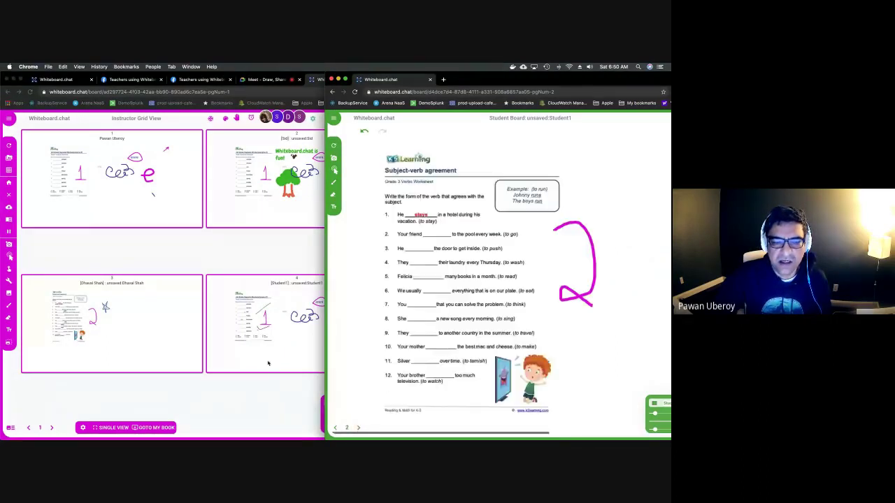
{"action": "left_click", "coordinate": [266, 370]}
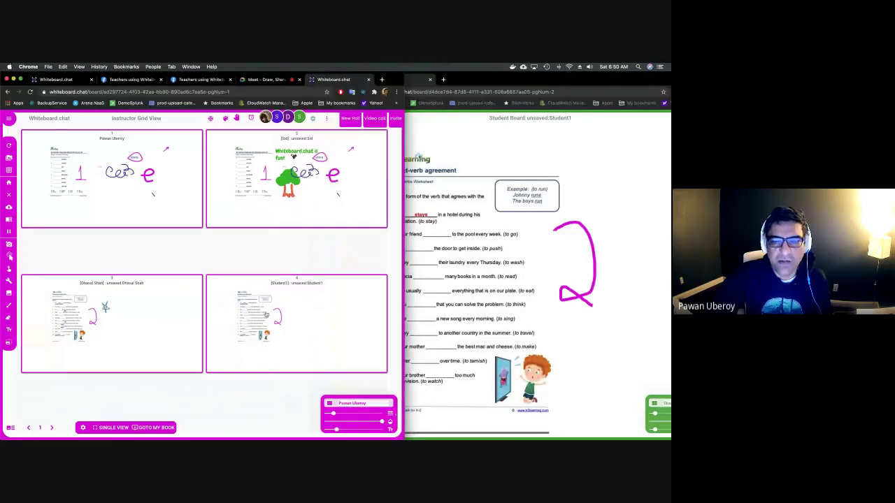
{"action": "left_click", "coordinate": [469, 284]}
{"action": "mouse_move", "coordinate": [551, 271]}
{"action": "left_mouse_down"}
{"action": "mouse_move", "coordinate": [572, 280]}
{"action": "mouse_move", "coordinate": [549, 269]}
{"action": "mouse_move", "coordinate": [564, 276]}
{"action": "left_mouse_up"}
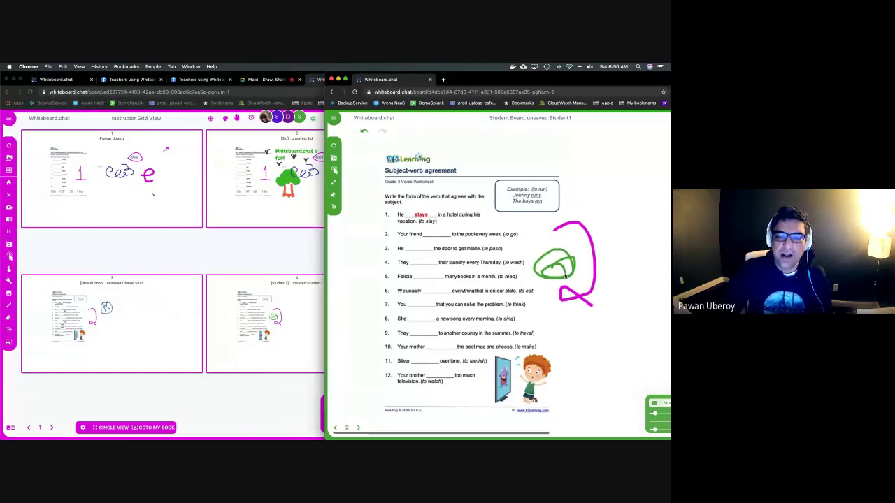
From the instructor grid, open Student1's board preview and join it.
{"action": "left_click", "coordinate": [284, 309]}
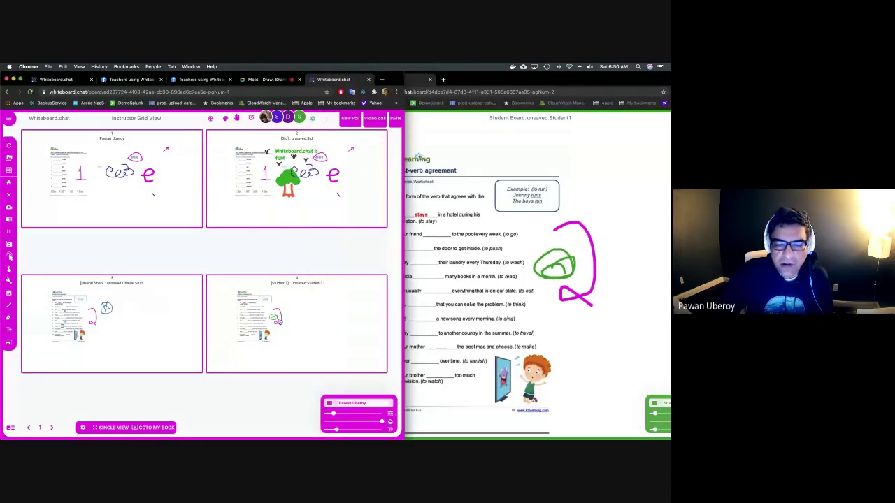
{"action": "left_click", "coordinate": [280, 320]}
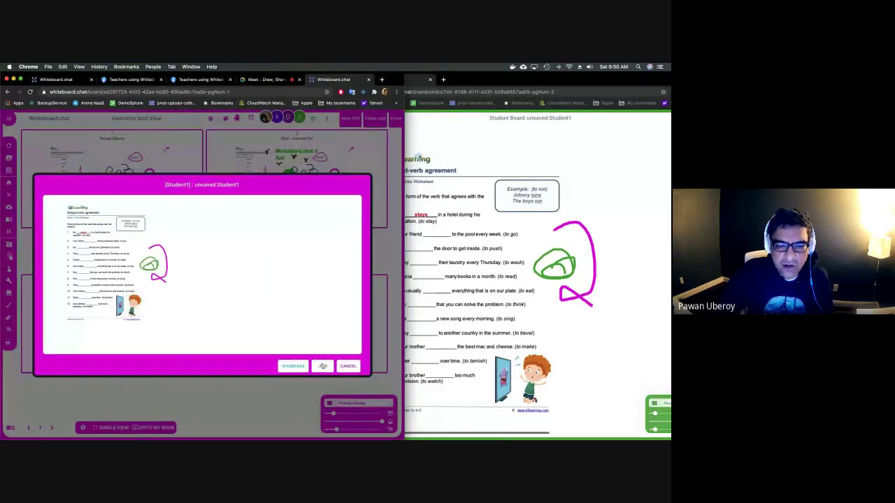
{"action": "left_click", "coordinate": [322, 365]}
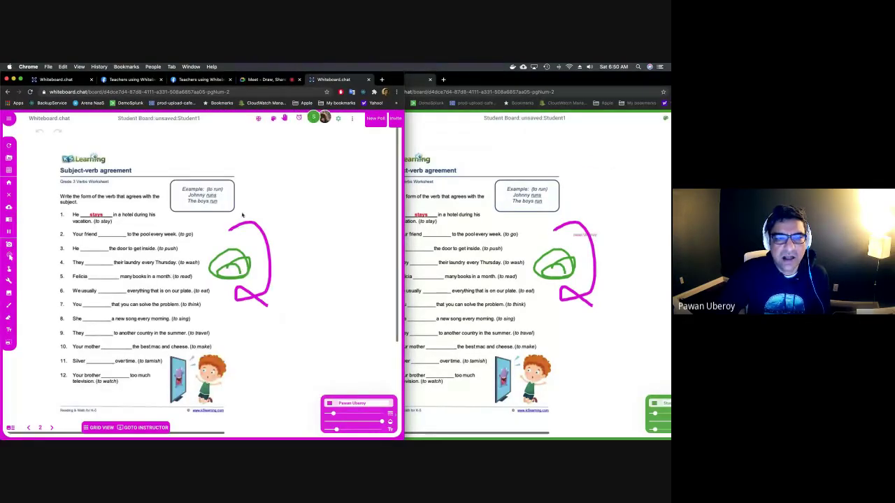
Write 'good job!' and add the 002-PARROT animal picture to Student1's worksheet, then return to grid view.
{"action": "left_click", "coordinate": [241, 168]}
{"action": "type", "text": "good job!"}
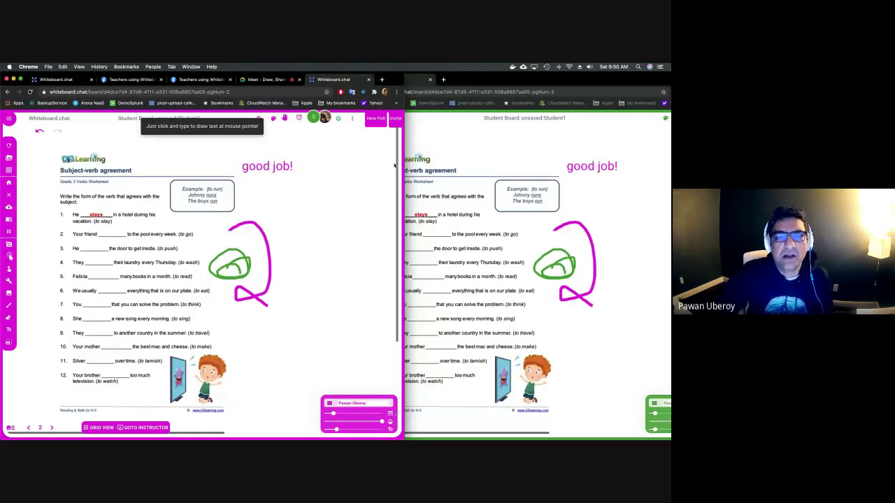
{"action": "left_click", "coordinate": [274, 120]}
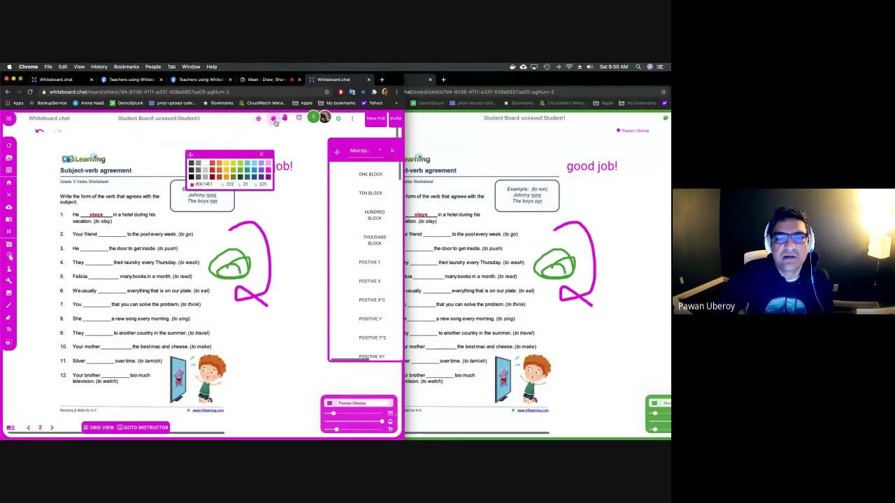
{"action": "left_click", "coordinate": [378, 151]}
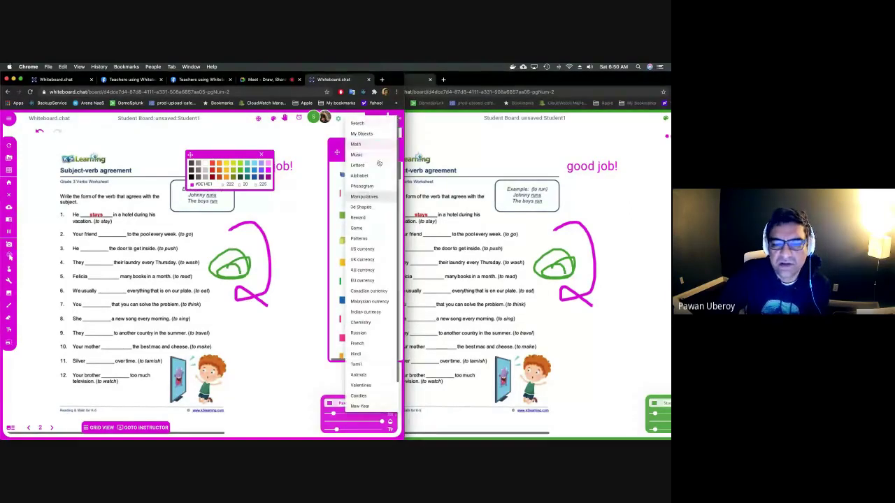
{"action": "left_click", "coordinate": [369, 375]}
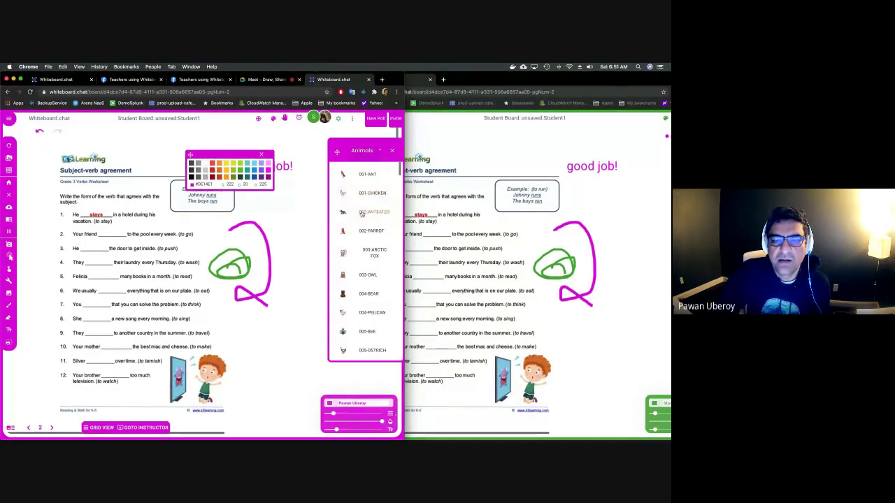
{"action": "left_click", "coordinate": [347, 230]}
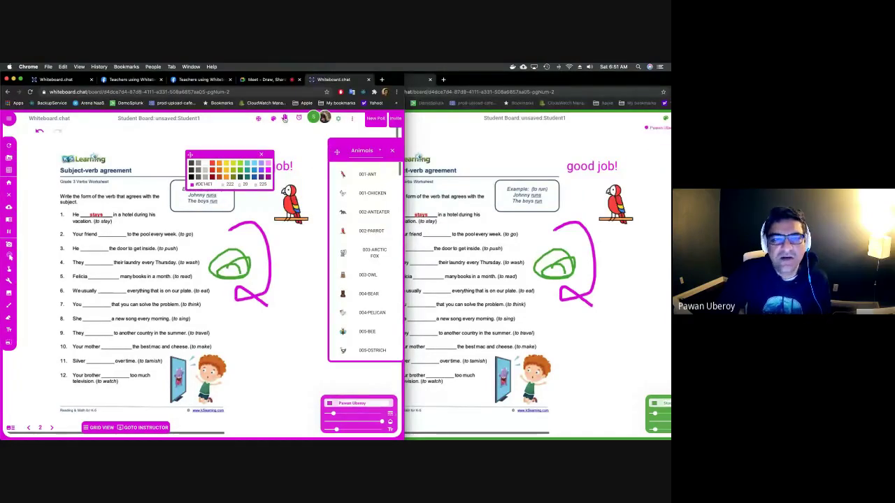
{"action": "left_click", "coordinate": [297, 120]}
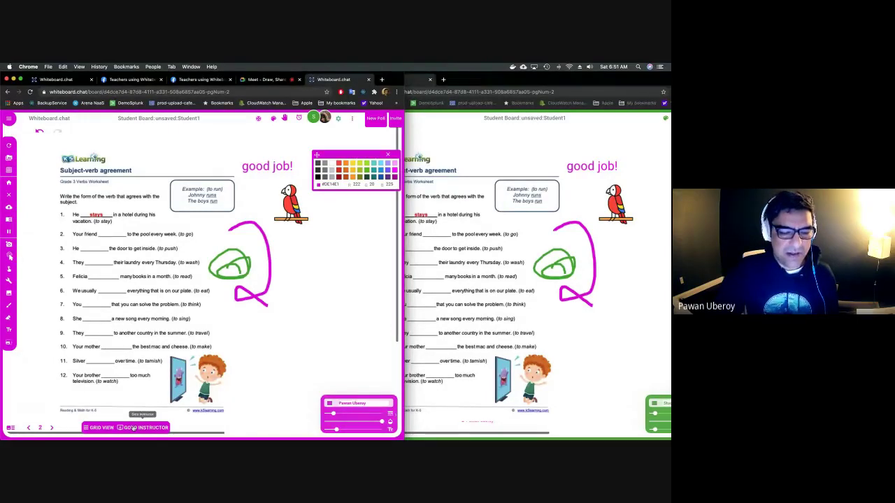
{"action": "left_click", "coordinate": [134, 428]}
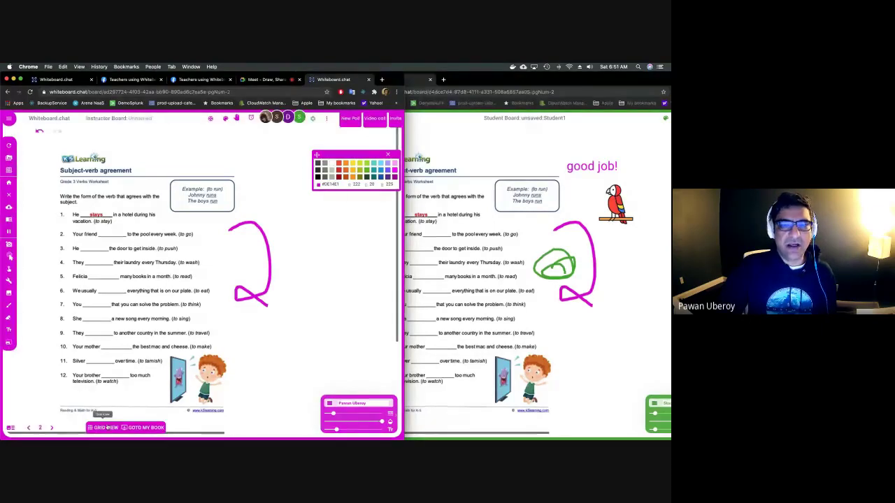
{"action": "left_click", "coordinate": [104, 427]}
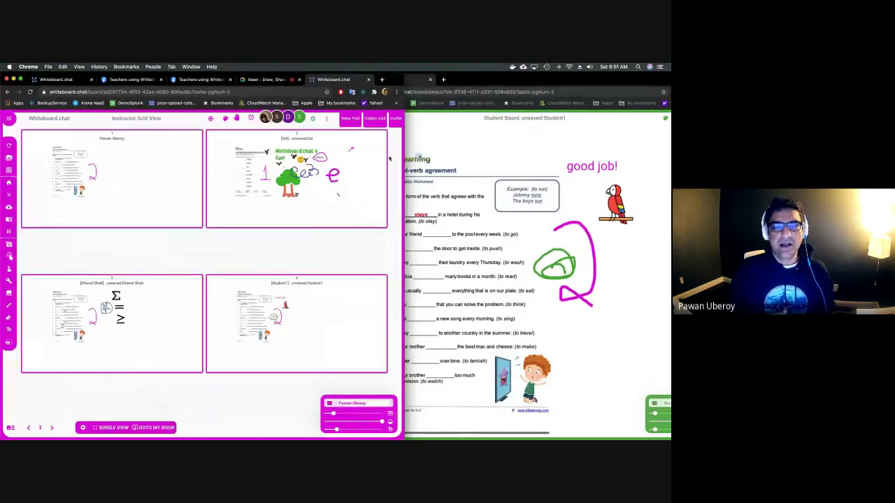
Preview Sid's board enlarged, close it, and move the Student1 window forward and left.
{"action": "left_click", "coordinate": [308, 186]}
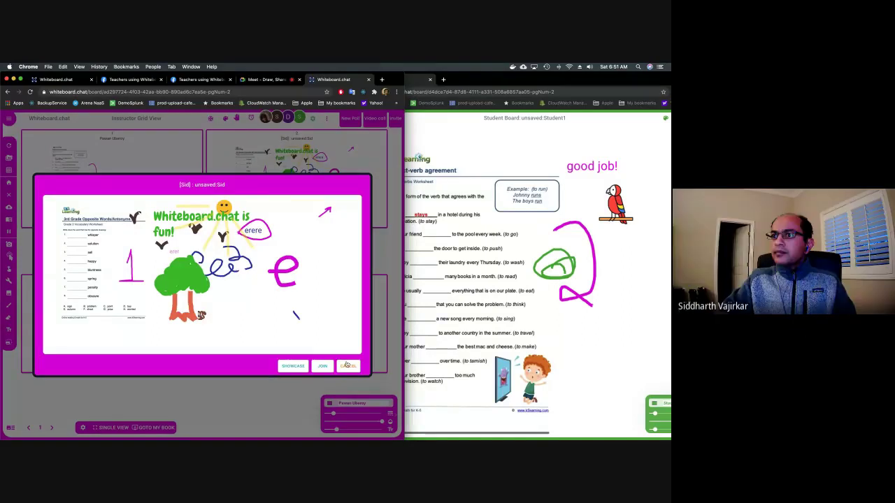
{"action": "left_click", "coordinate": [347, 365]}
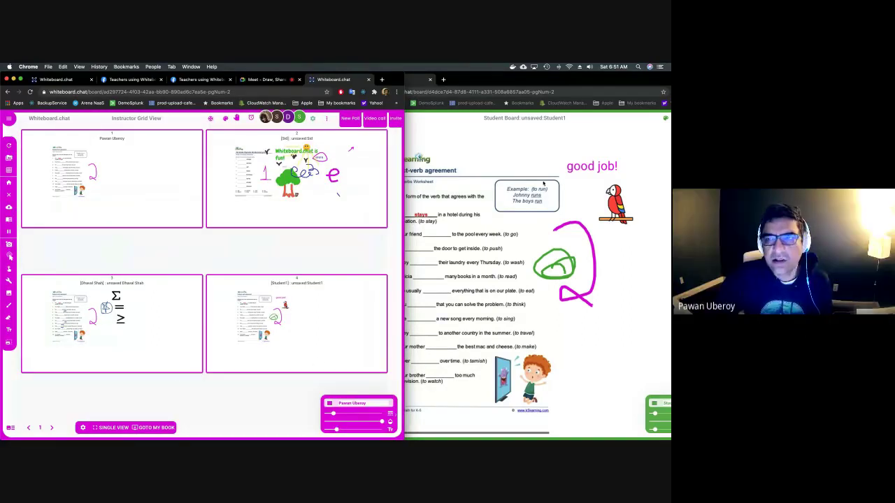
{"action": "left_click_drag", "start_coordinate": [543, 86], "coordinate": [495, 85]}
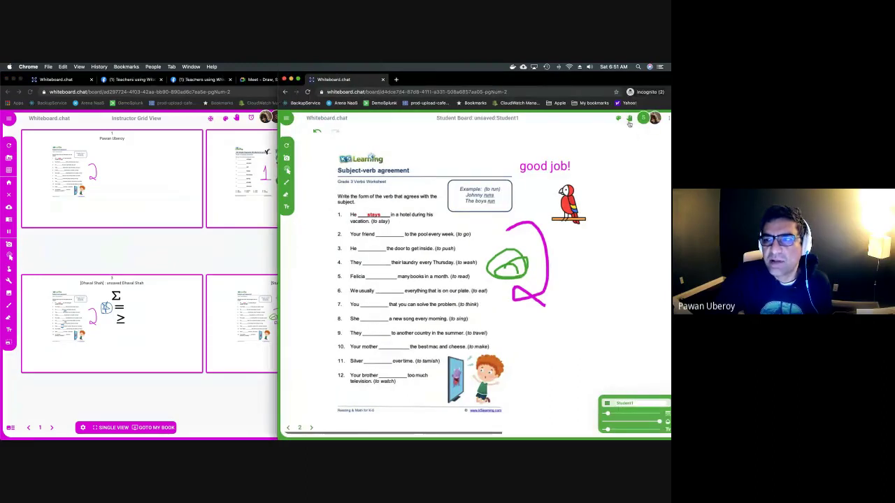
Raise a hand from Student1's board.
{"action": "left_click_drag", "start_coordinate": [557, 78], "coordinate": [548, 79]}
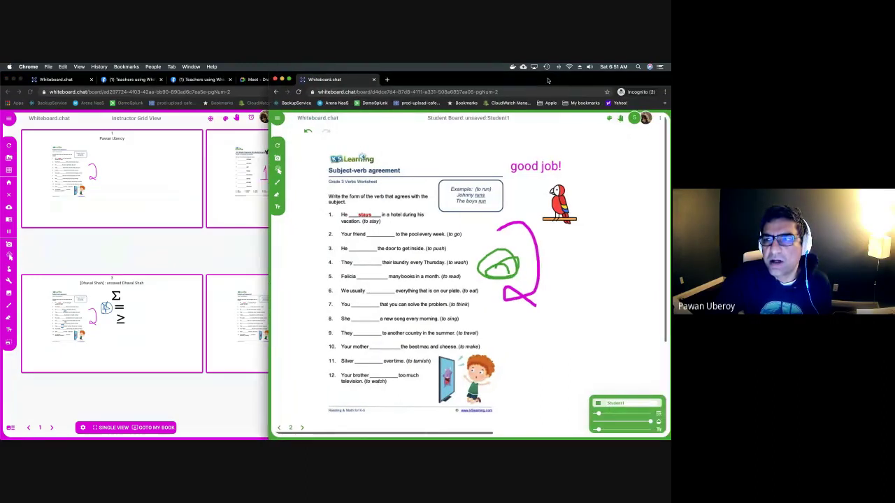
{"action": "left_click", "coordinate": [620, 120]}
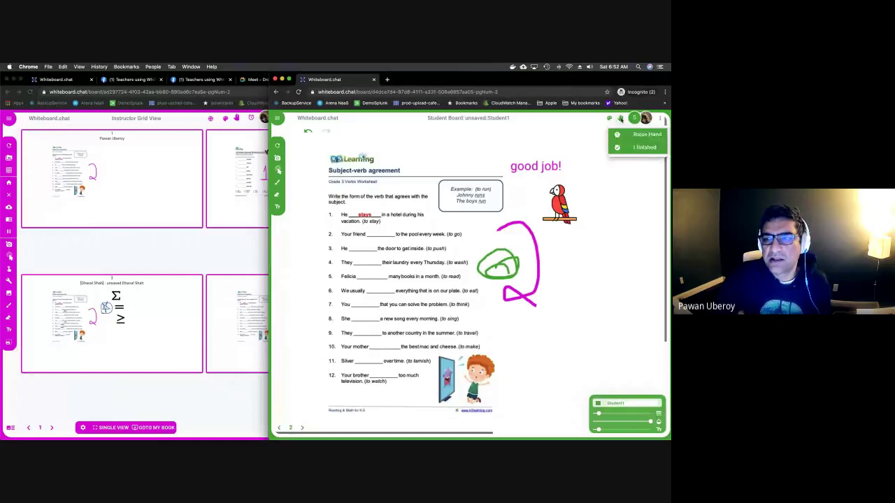
{"action": "left_click", "coordinate": [625, 136]}
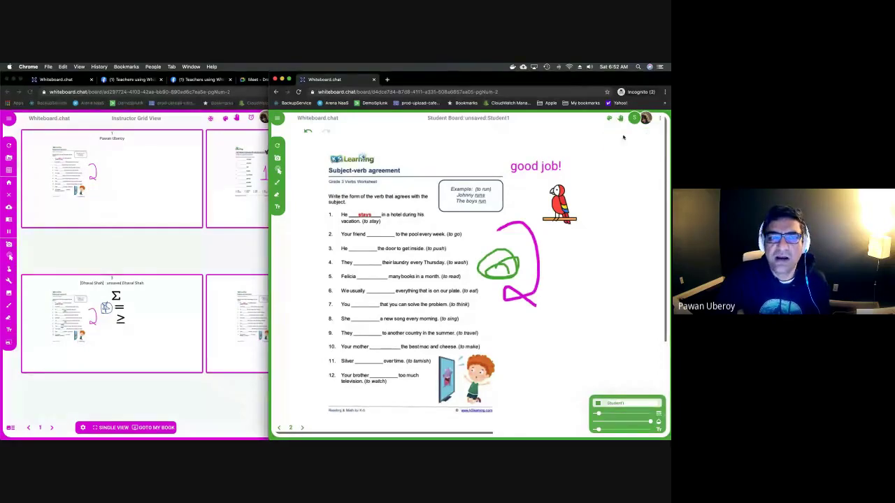
Open the hand-raising student's board, draw a check mark, then return and clear the remaining alert.
{"action": "left_click", "coordinate": [232, 173]}
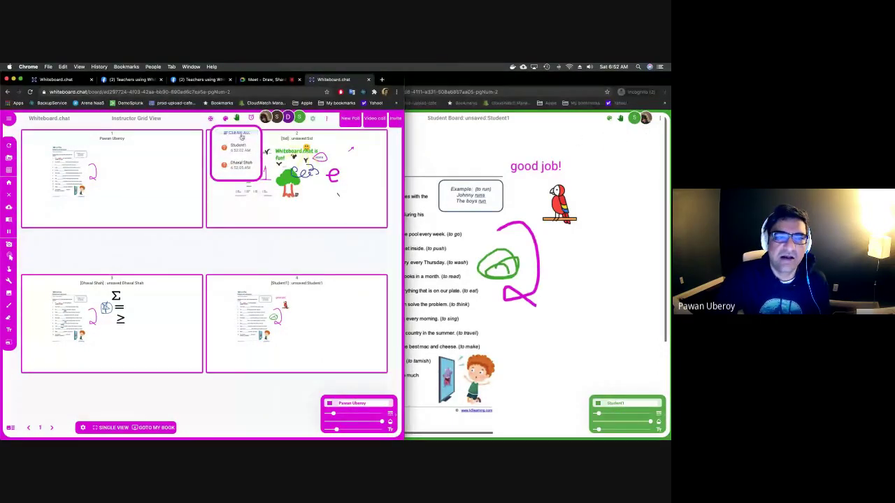
{"action": "left_click", "coordinate": [243, 172]}
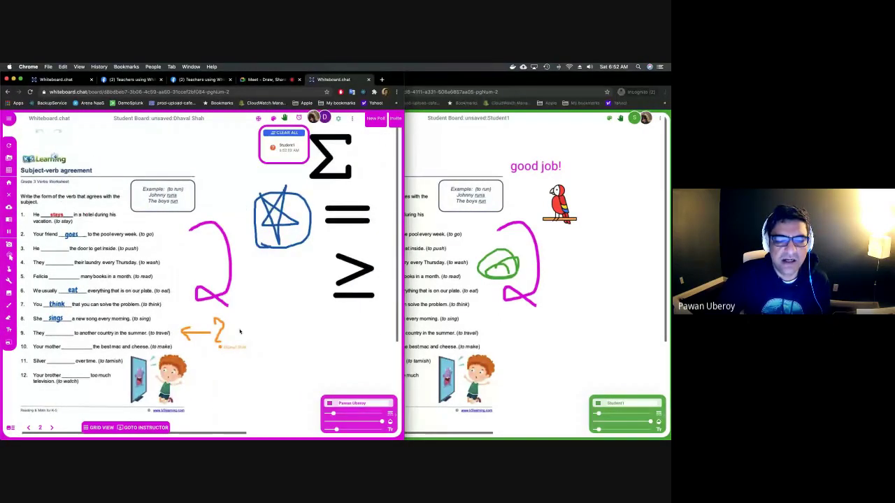
{"action": "left_click_drag", "start_coordinate": [211, 363], "coordinate": [232, 353]}
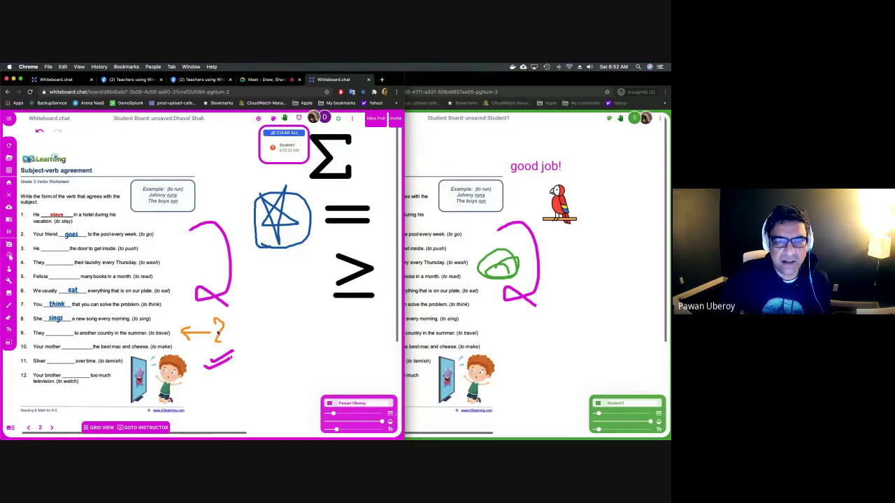
{"action": "left_click", "coordinate": [151, 426]}
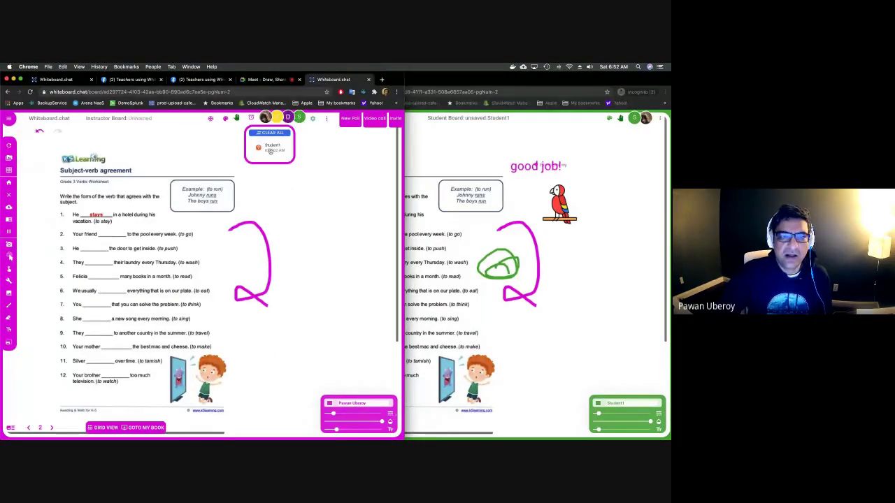
{"action": "left_click", "coordinate": [271, 136]}
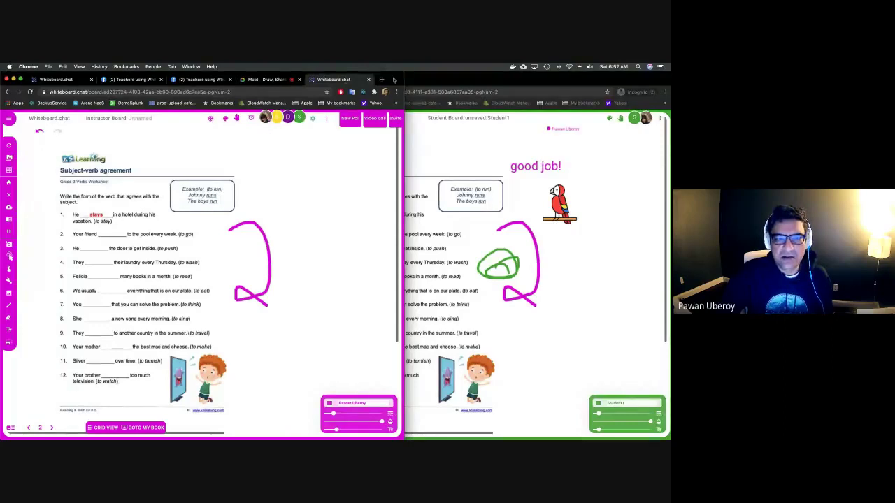
{"action": "left_click_drag", "start_coordinate": [403, 79], "coordinate": [452, 79]}
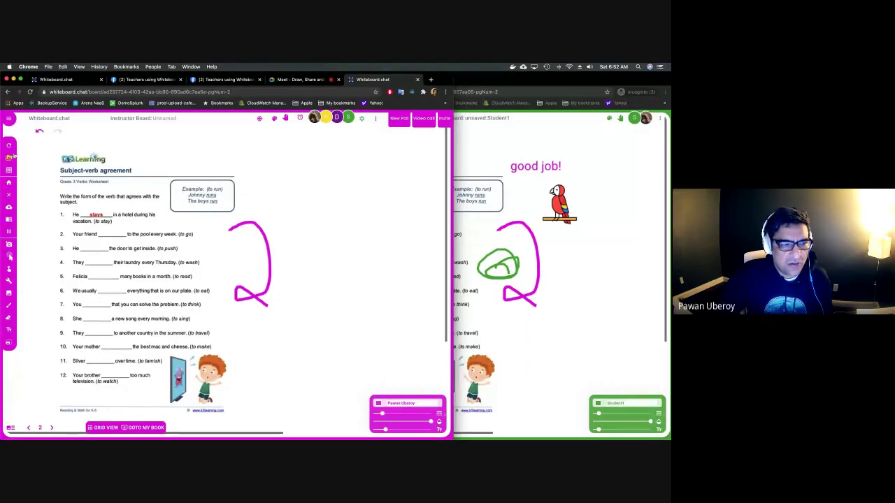
Advance the instructor board two pages to blank page 4 and erase a trial stroke there.
{"action": "left_click", "coordinate": [52, 428]}
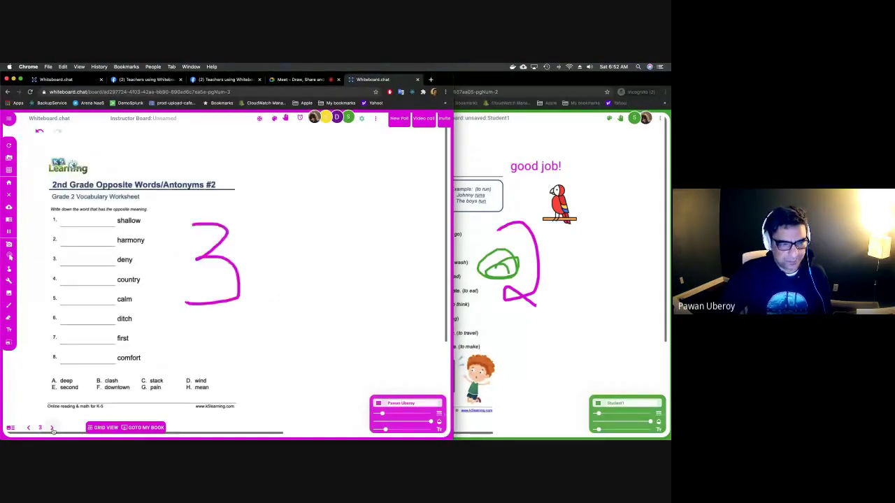
{"action": "left_click", "coordinate": [51, 428]}
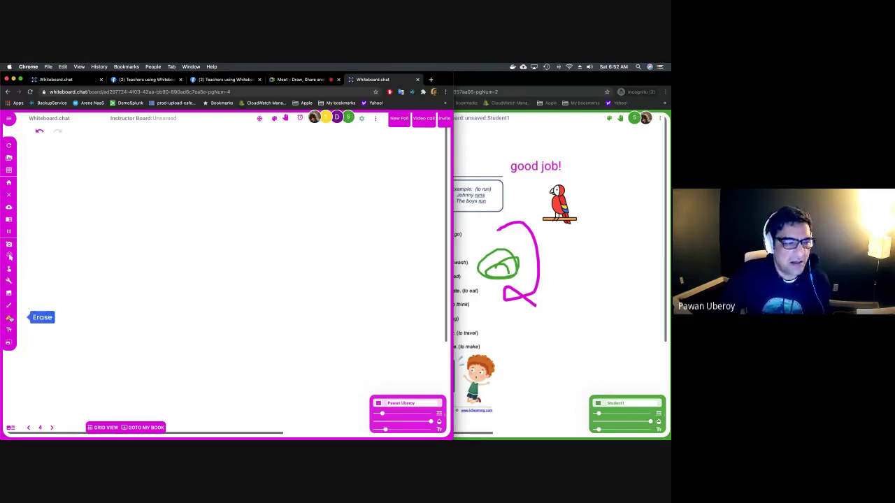
{"action": "mouse_move", "coordinate": [97, 287]}
{"action": "left_mouse_down"}
{"action": "mouse_move", "coordinate": [91, 294]}
{"action": "mouse_move", "coordinate": [102, 302]}
{"action": "mouse_move", "coordinate": [92, 301]}
{"action": "left_mouse_up"}
{"action": "left_click", "coordinate": [8, 318]}
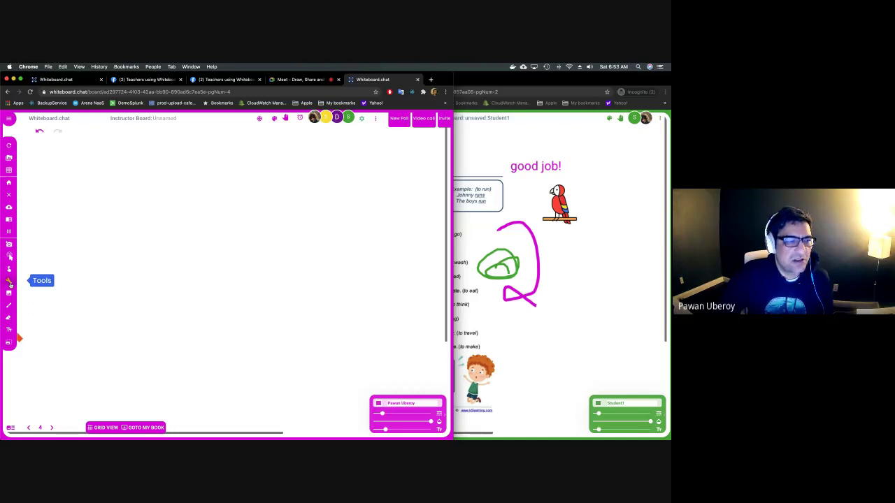
Draw a rectangle near the centre of page 4 and fill it green.
{"action": "left_click", "coordinate": [9, 281]}
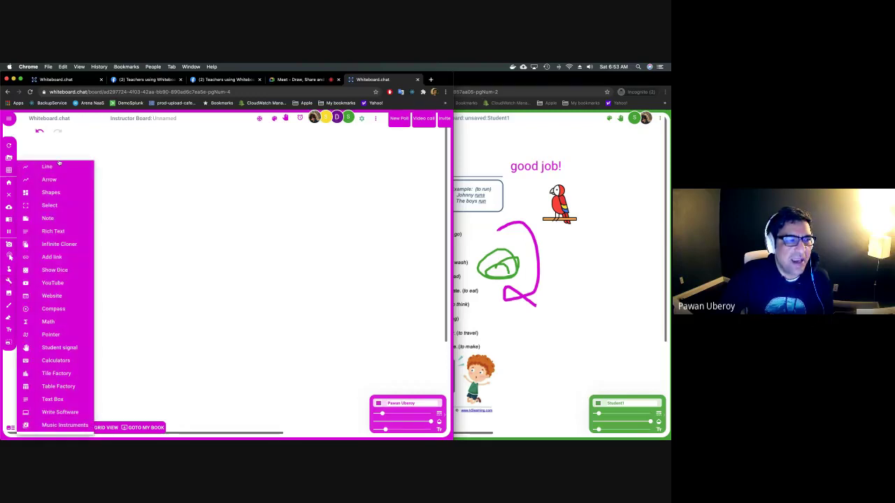
{"action": "left_click", "coordinate": [60, 195]}
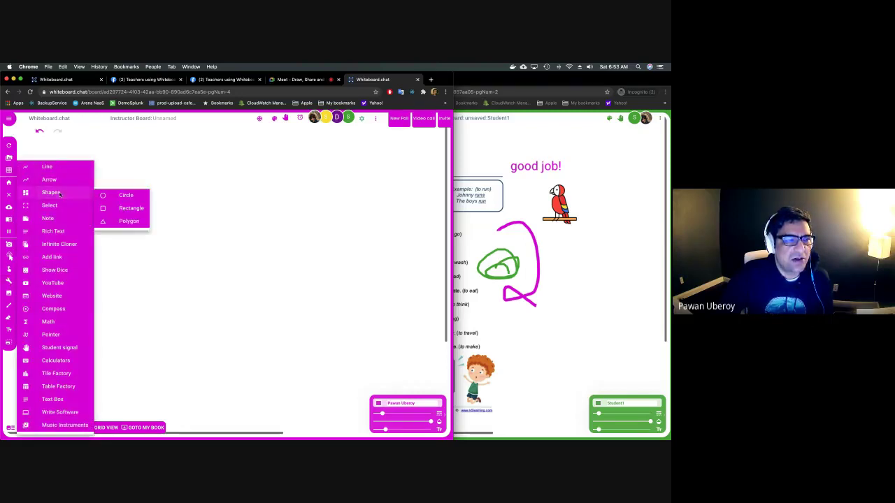
{"action": "left_click", "coordinate": [123, 209]}
{"action": "left_click_drag", "start_coordinate": [148, 207], "coordinate": [250, 273]}
{"action": "right_click", "coordinate": [251, 273]}
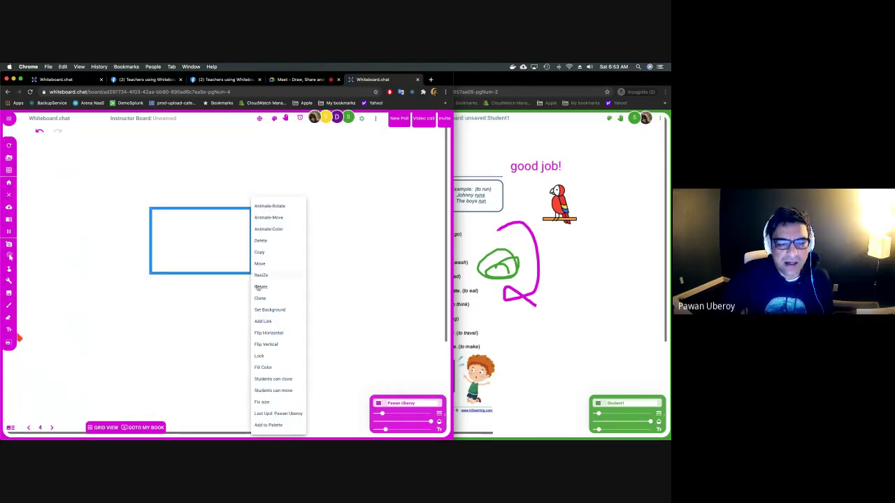
{"action": "left_click", "coordinate": [264, 367]}
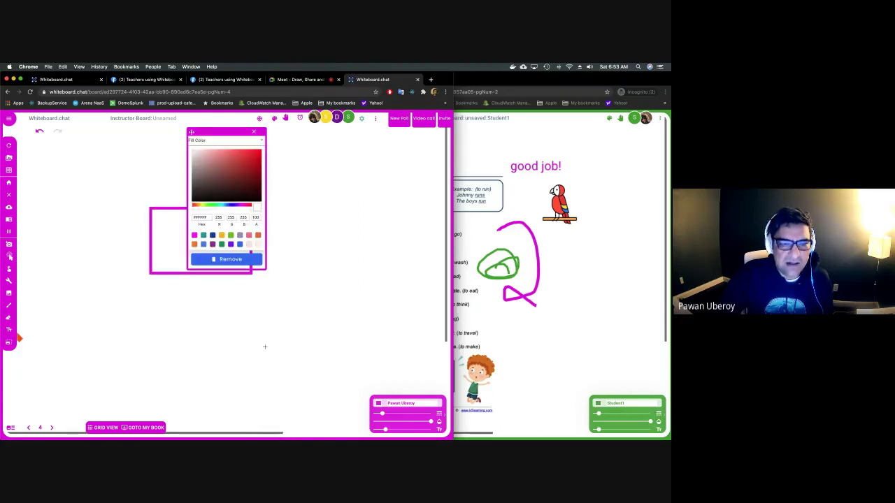
{"action": "left_click", "coordinate": [230, 236]}
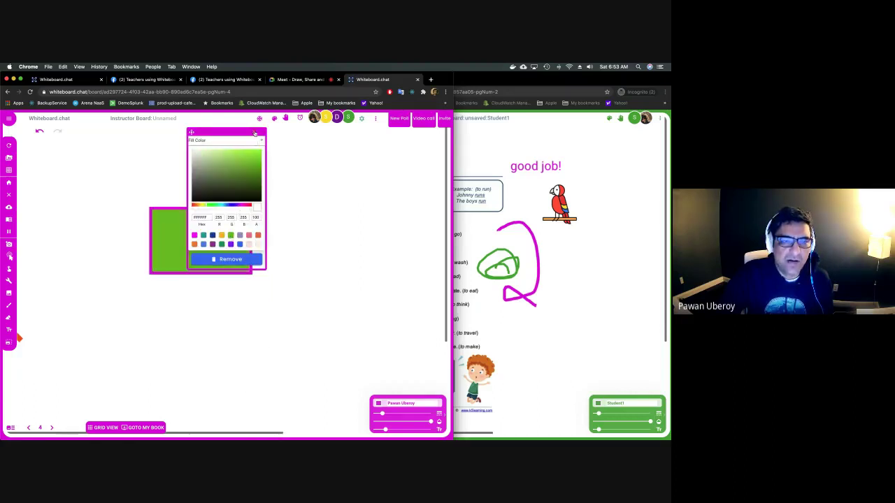
{"action": "left_click", "coordinate": [254, 132]}
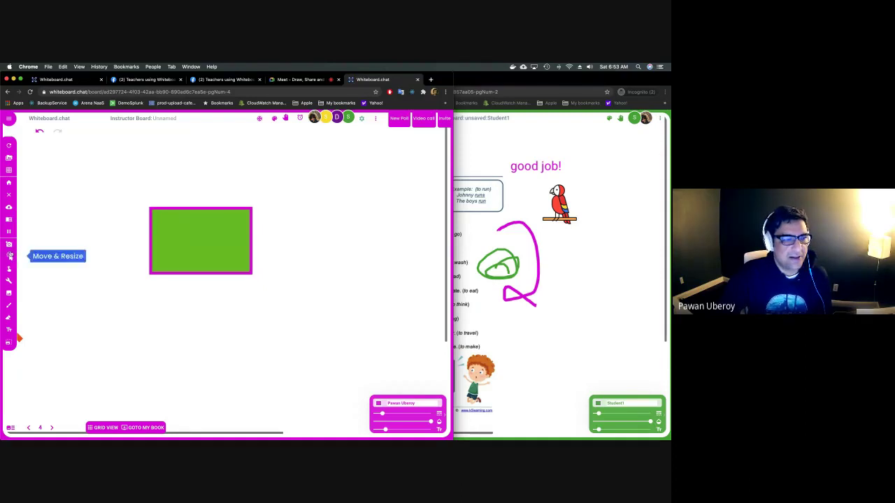
{"action": "left_click", "coordinate": [10, 280]}
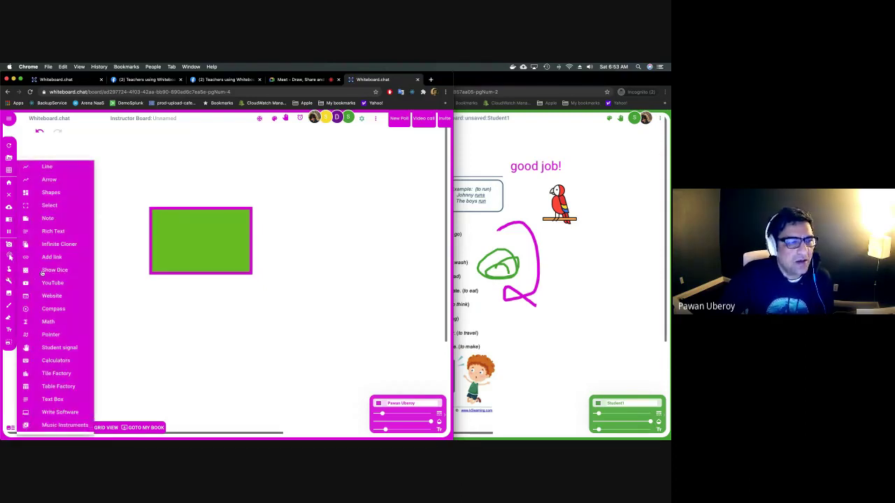
Place a yellow sticky note right of the green rectangle and write 'cbvcvbc' on it.
{"action": "mouse_move", "coordinate": [47, 219]}
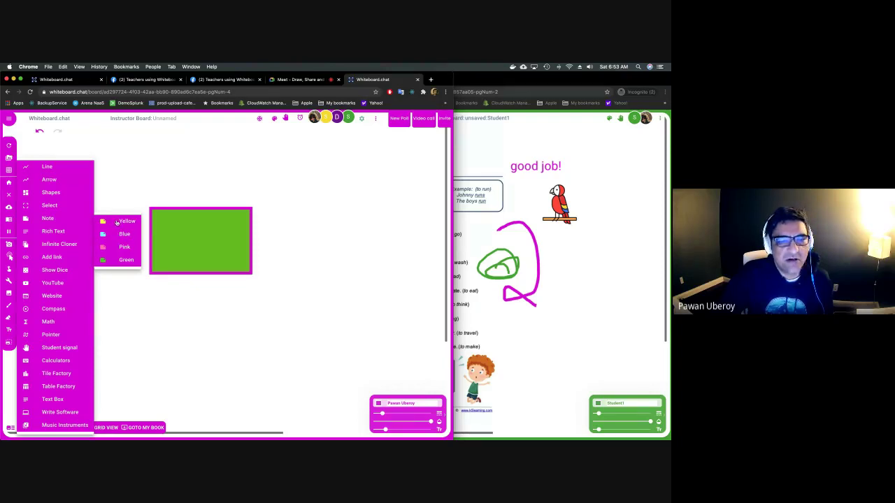
{"action": "left_click", "coordinate": [117, 221]}
{"action": "left_click", "coordinate": [11, 330]}
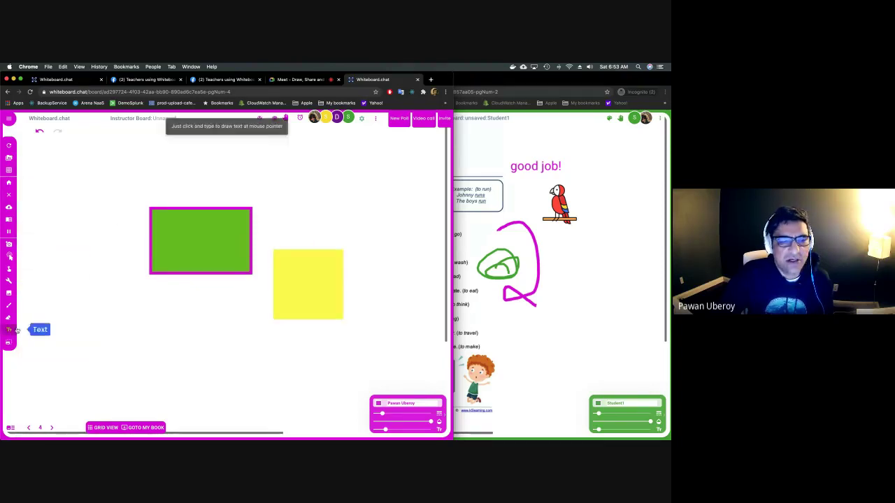
{"action": "left_click", "coordinate": [311, 283]}
{"action": "type", "text": "cbvcvb"}
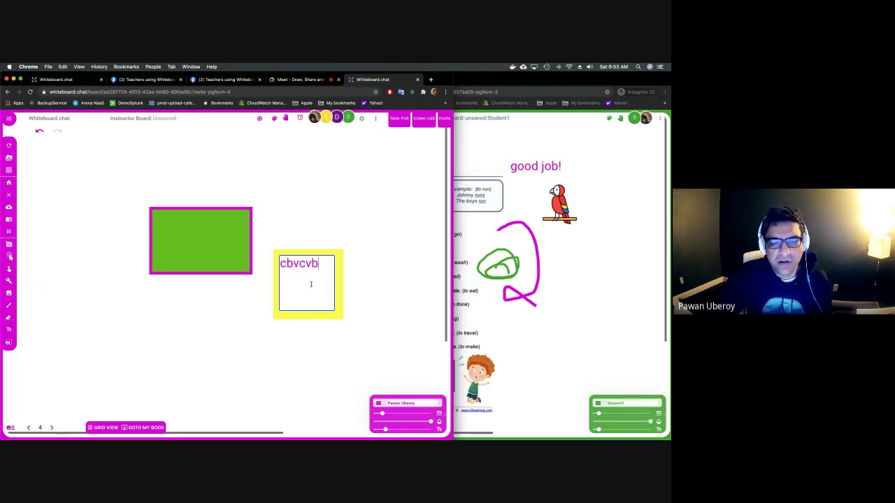
{"action": "type", "text": "c"}
{"action": "left_click", "coordinate": [403, 306]}
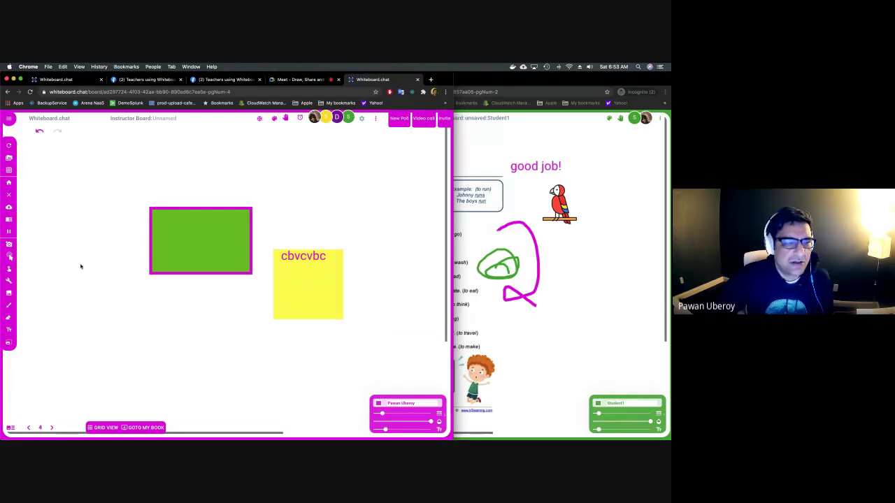
{"action": "left_click", "coordinate": [9, 281]}
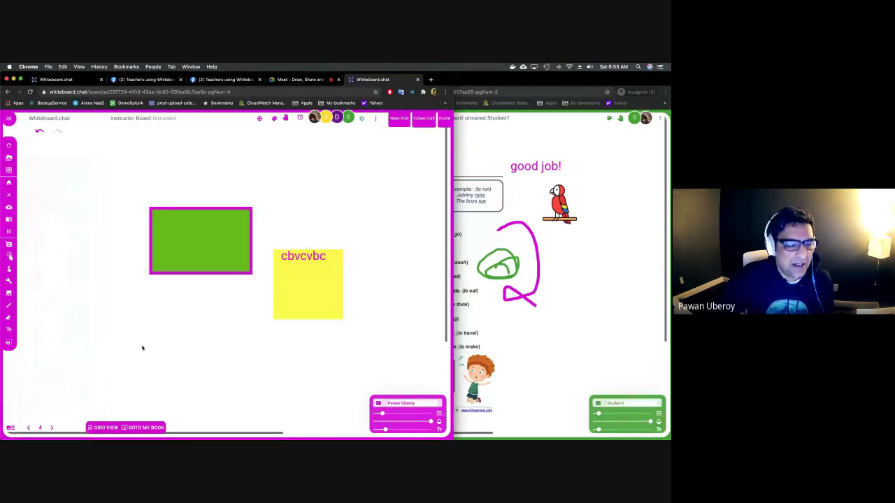
On page 3, crop the 2nd Grade antonyms worksheet to its numbered items 1–8.
{"action": "left_click", "coordinate": [28, 427]}
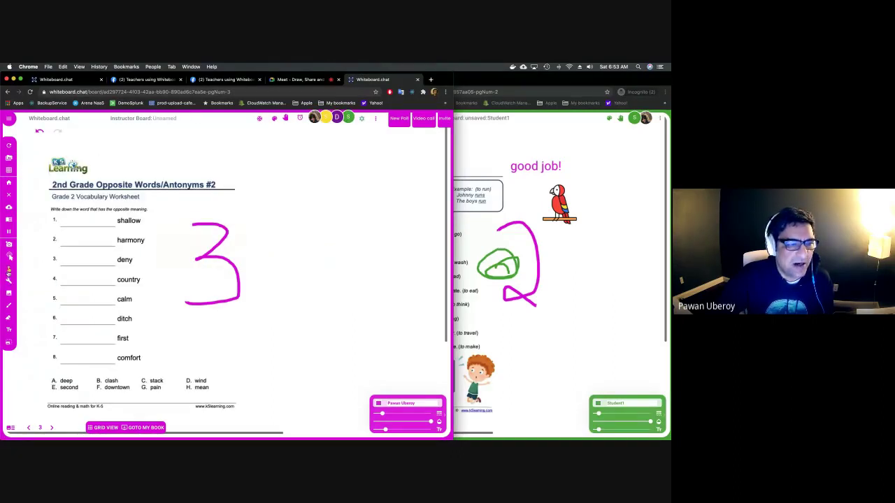
{"action": "left_click", "coordinate": [9, 280]}
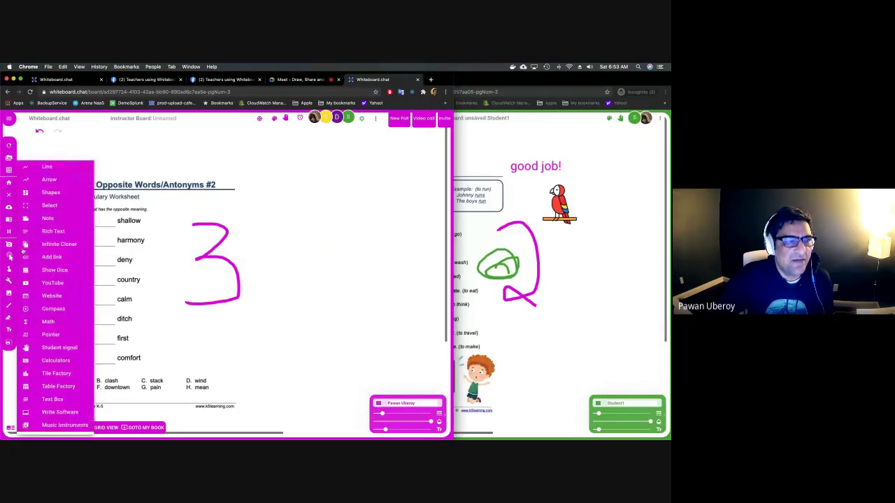
{"action": "left_click", "coordinate": [51, 207]}
{"action": "left_click_drag", "start_coordinate": [51, 215], "coordinate": [158, 368]}
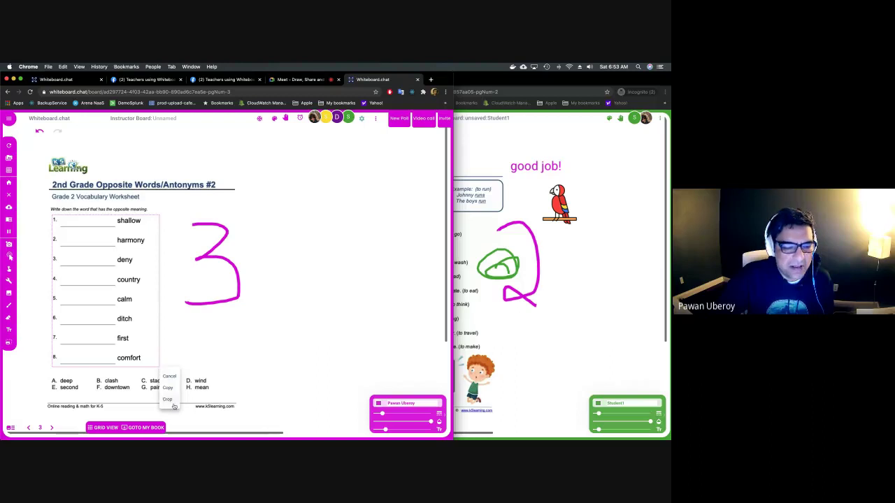
{"action": "left_click", "coordinate": [175, 399]}
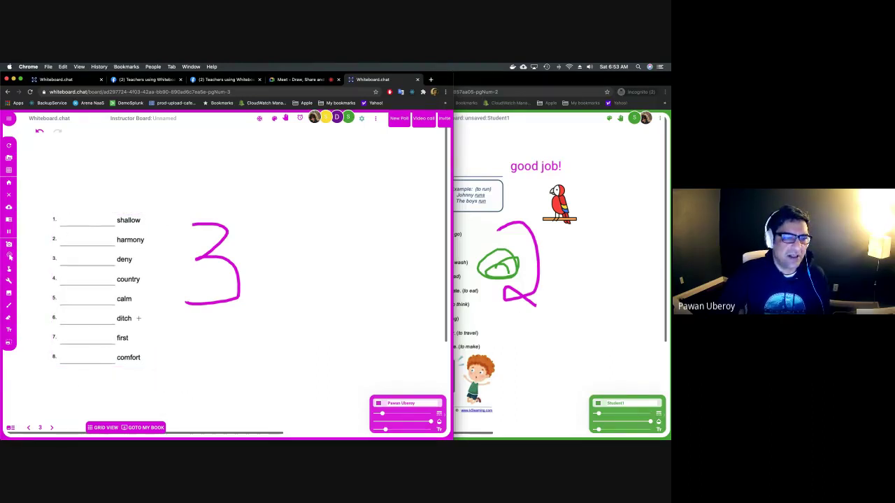
{"action": "left_click", "coordinate": [9, 279]}
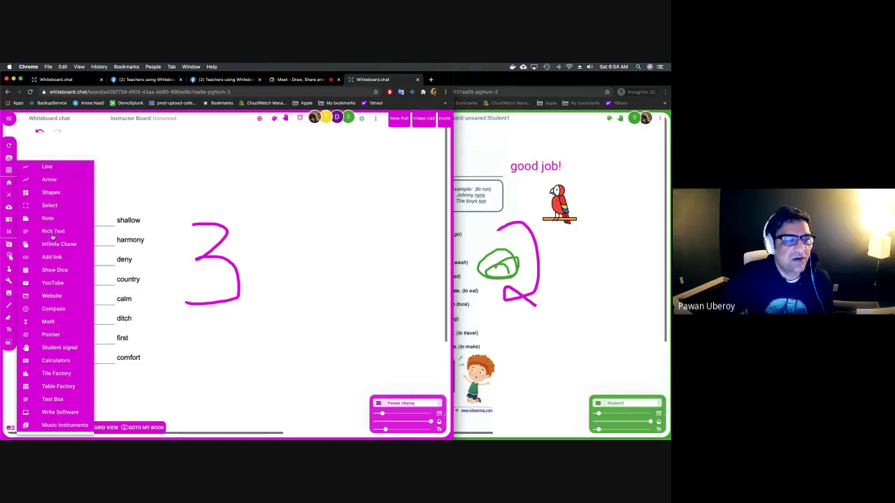
Add a rich-text box with the line 'sdf' right of the big 3 on page 3.
{"action": "left_click", "coordinate": [53, 232]}
{"action": "left_click", "coordinate": [247, 173]}
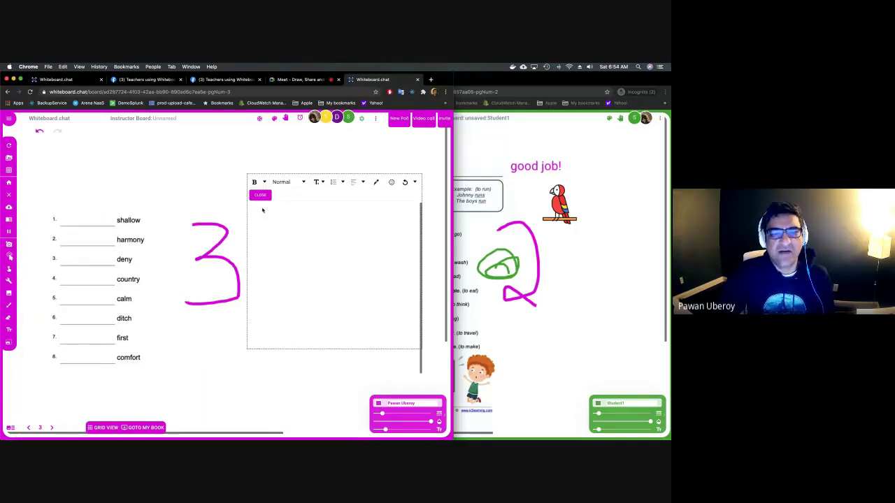
{"action": "type", "text": "sdf"}
{"action": "key", "text": "Return"}
Finish editing the rich-text box and navigate back to page 4.
{"action": "left_click", "coordinate": [319, 183]}
{"action": "left_click", "coordinate": [284, 207]}
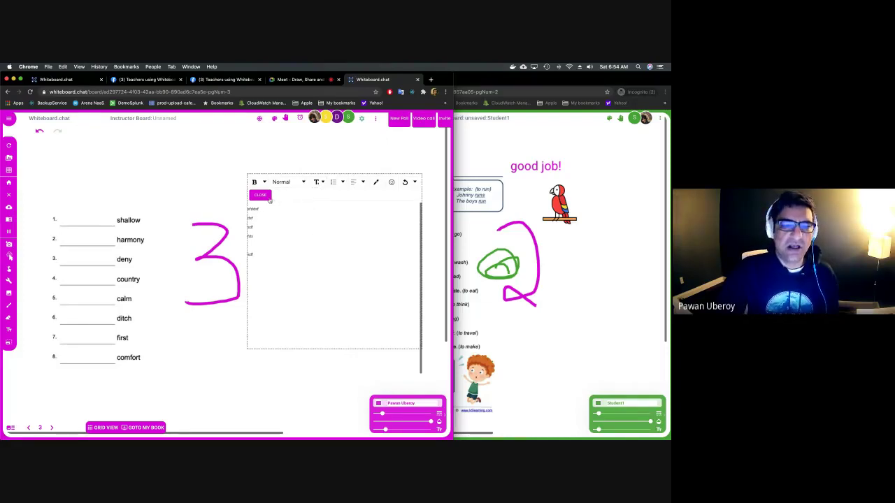
{"action": "left_click", "coordinate": [265, 196]}
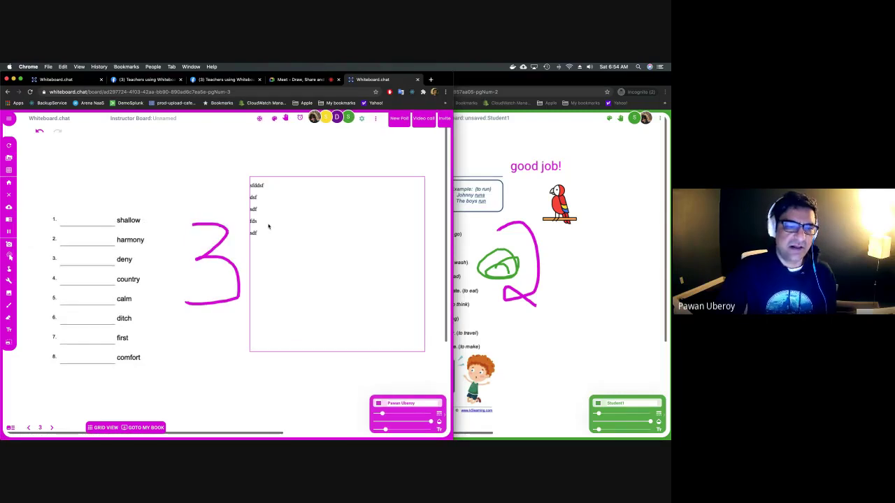
{"action": "left_click", "coordinate": [9, 281]}
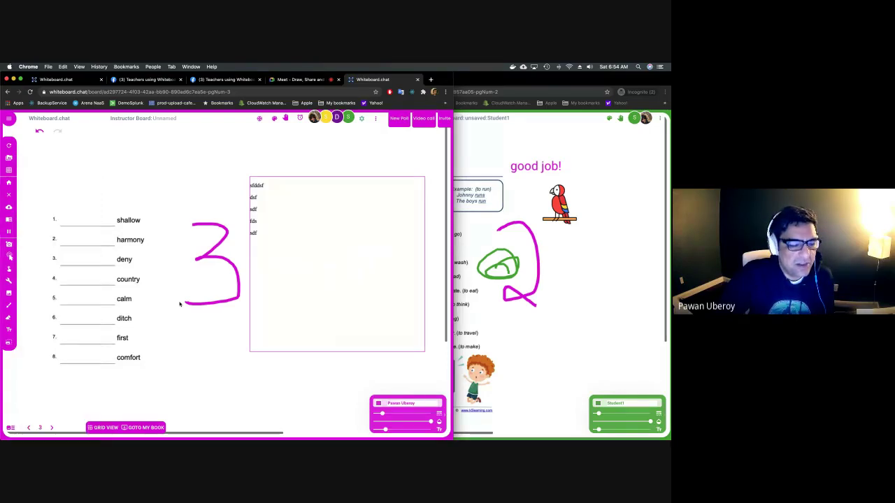
{"action": "left_click", "coordinate": [53, 427]}
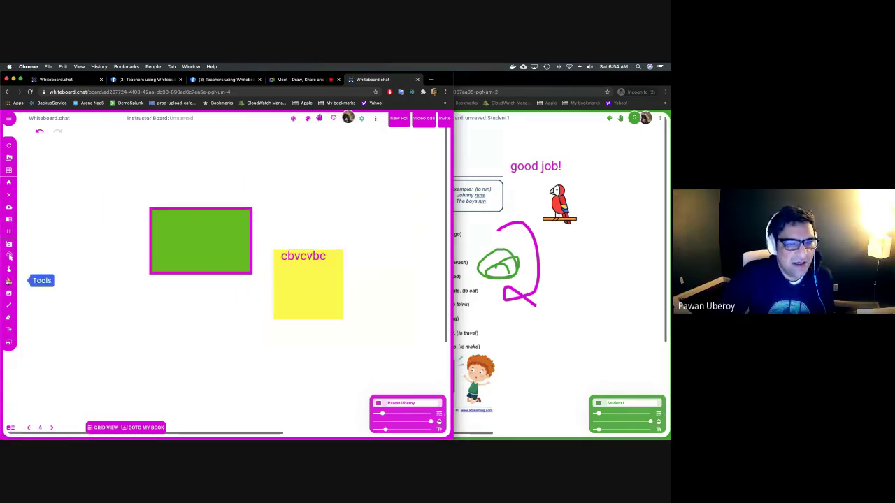
Clone the green rectangle to the upper right and the yellow note twice along the right.
{"action": "mouse_move", "coordinate": [8, 281]}
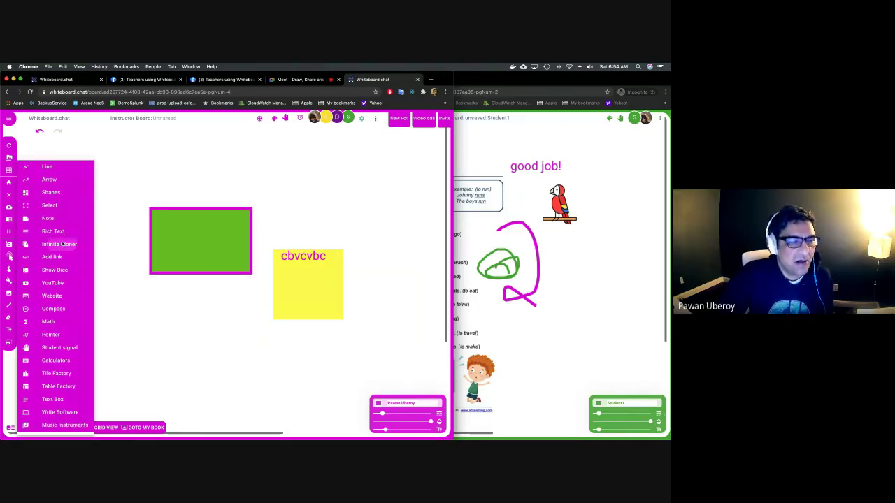
{"action": "left_click", "coordinate": [62, 244]}
{"action": "left_click_drag", "start_coordinate": [208, 248], "coordinate": [340, 187]}
{"action": "left_click_drag", "start_coordinate": [315, 274], "coordinate": [406, 274]}
{"action": "left_click_drag", "start_coordinate": [338, 292], "coordinate": [407, 370]}
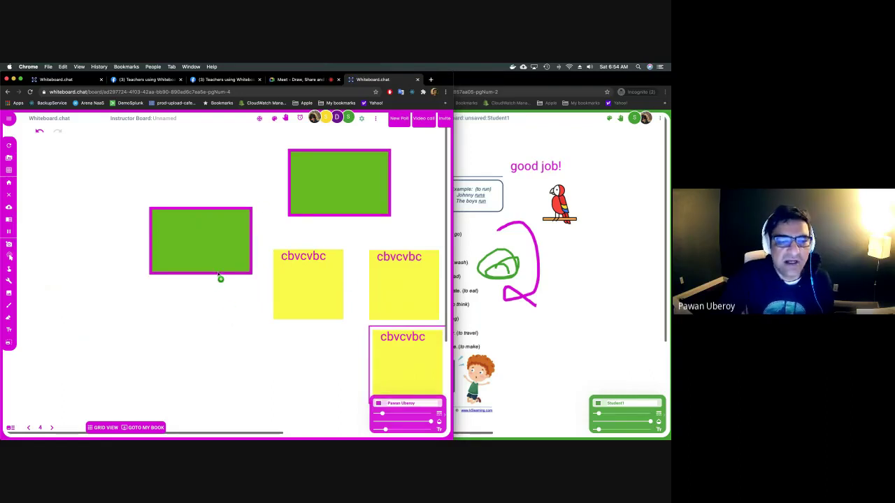
{"action": "key", "text": "Escape"}
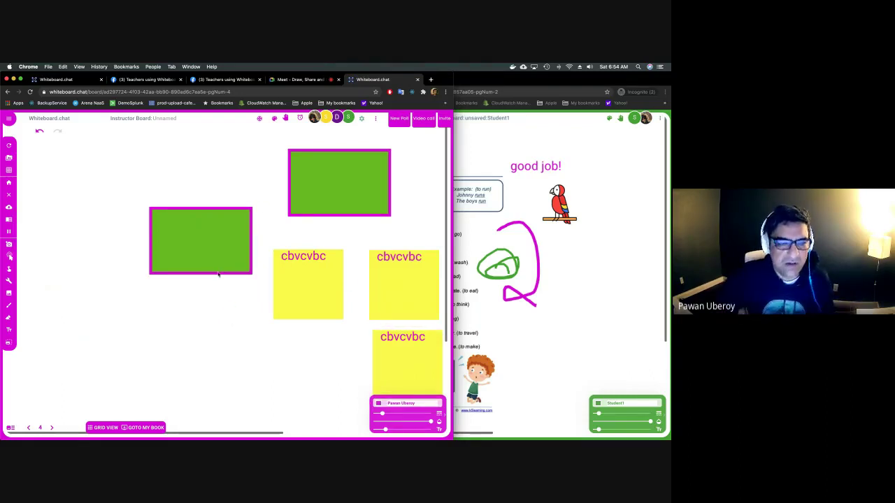
{"action": "left_click", "coordinate": [10, 280]}
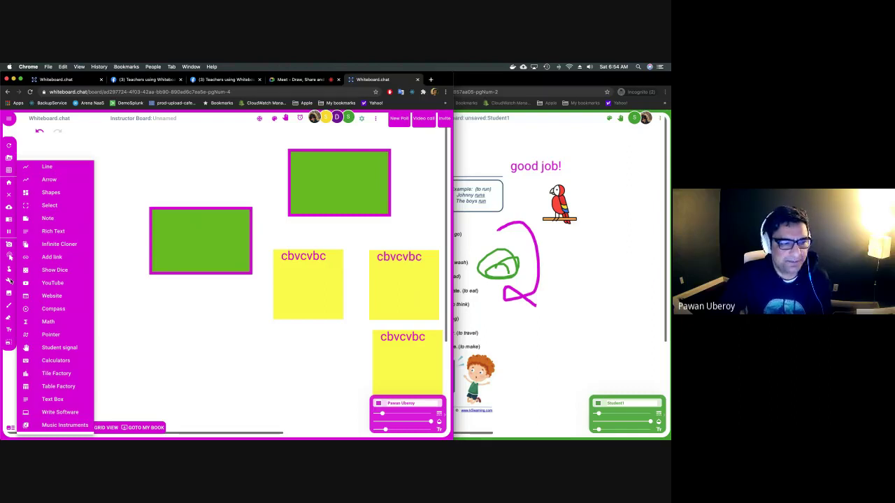
{"action": "left_click", "coordinate": [61, 258]}
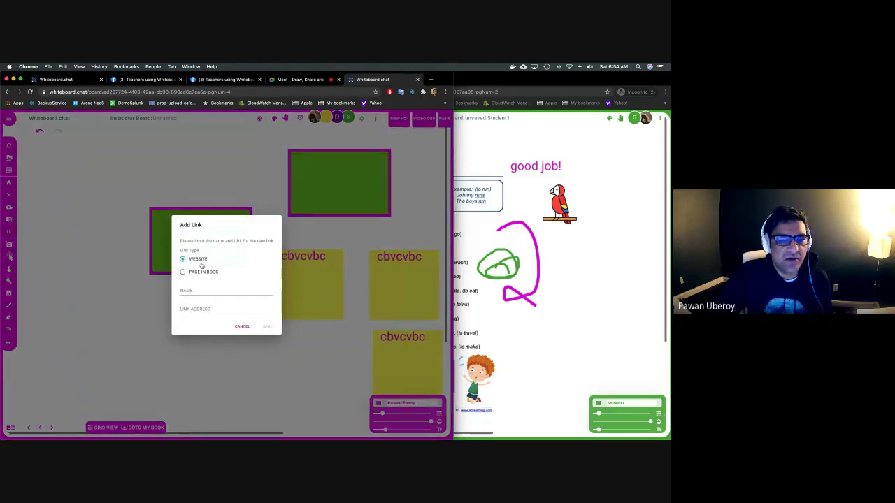
{"action": "left_click", "coordinate": [193, 290]}
{"action": "type", "text": "googl"}
{"action": "left_click", "coordinate": [207, 302]}
{"action": "left_click", "coordinate": [208, 305]}
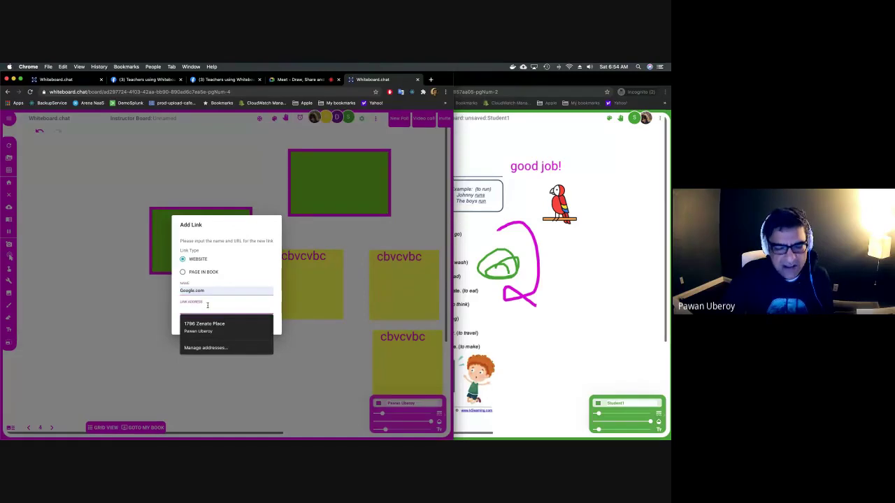
{"action": "type", "text": "https://google.com"}
{"action": "left_click", "coordinate": [225, 324]}
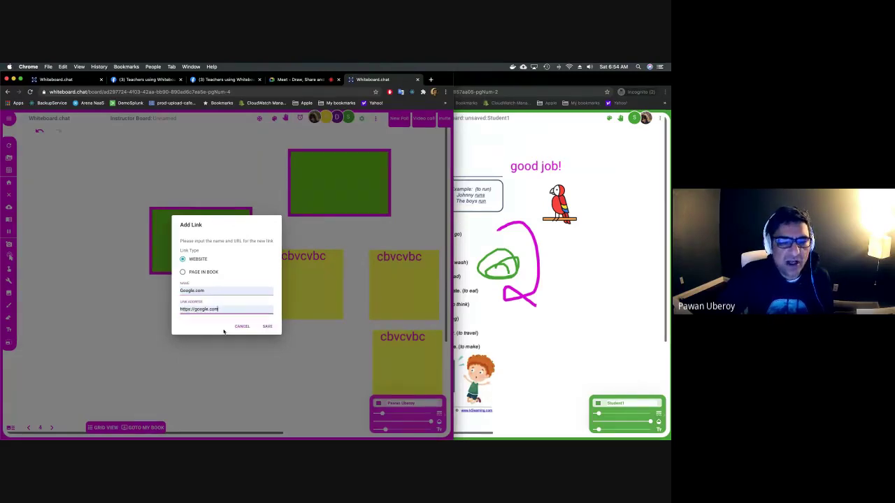
{"action": "left_click", "coordinate": [273, 328]}
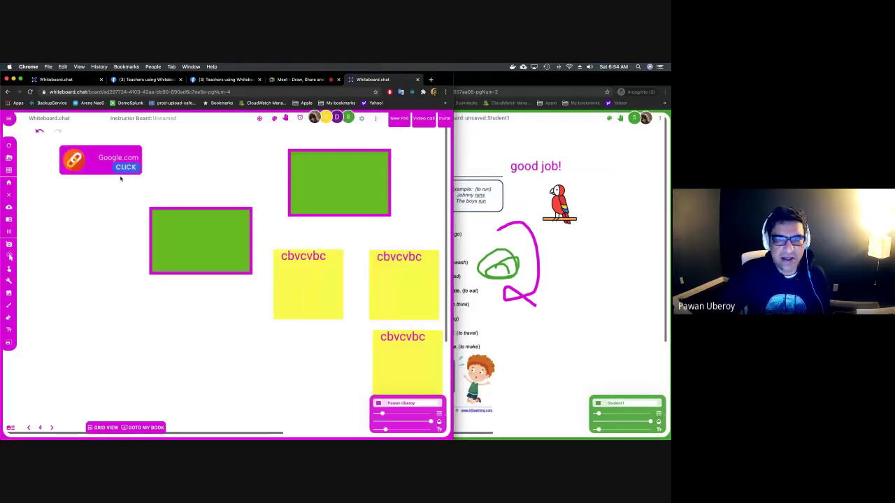
{"action": "left_click", "coordinate": [126, 168]}
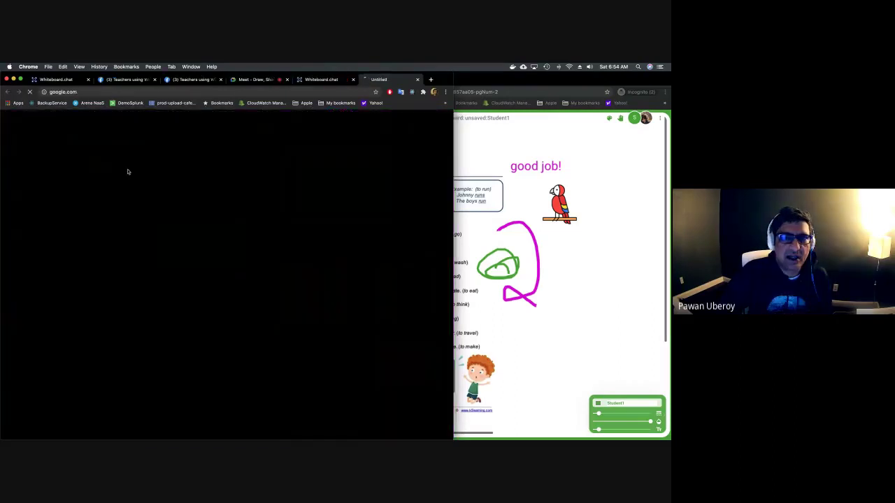
{"action": "left_click", "coordinate": [417, 79]}
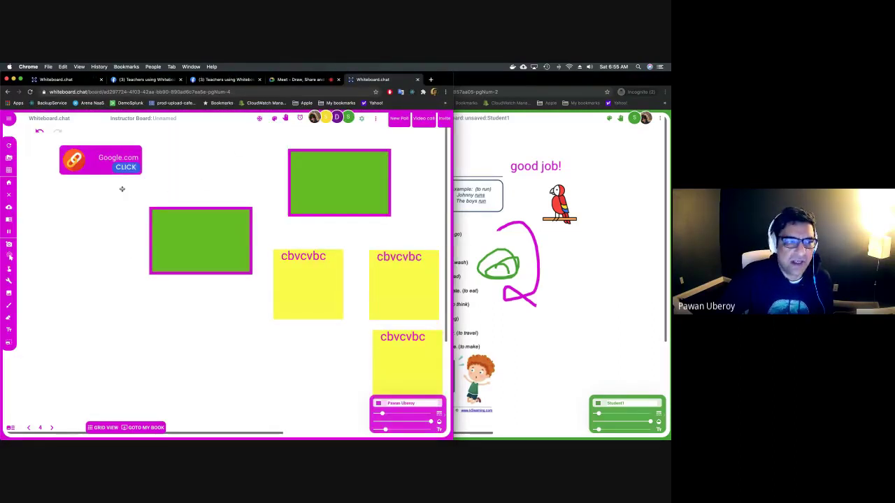
Clear the board for everyone, place a YouTube widget on it, and open a new browser tab.
{"action": "left_click", "coordinate": [9, 195]}
{"action": "left_click", "coordinate": [251, 285]}
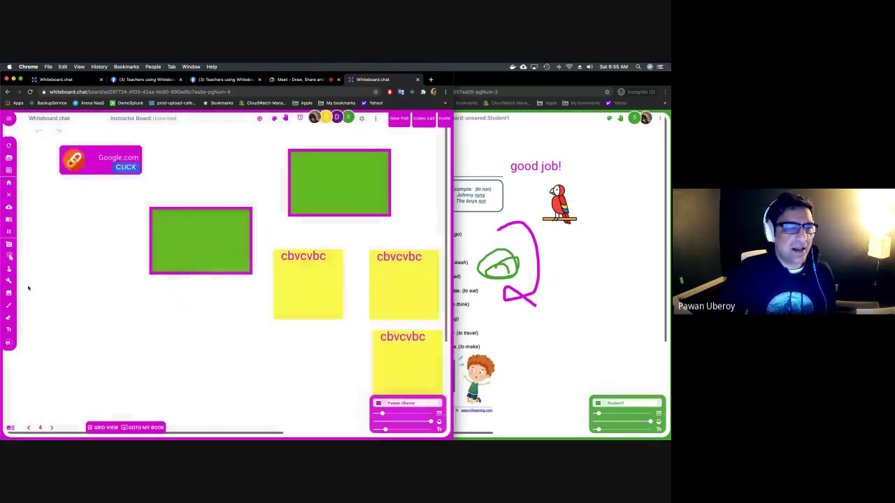
{"action": "left_click", "coordinate": [8, 281]}
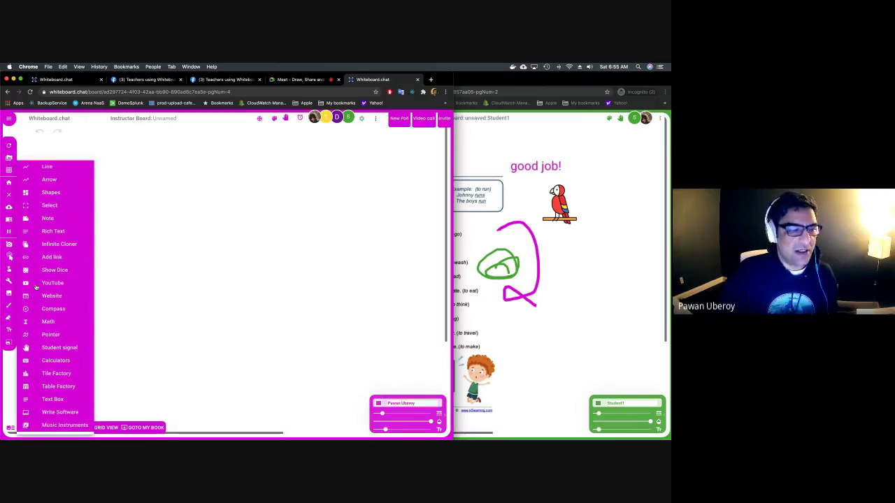
{"action": "left_click", "coordinate": [42, 282]}
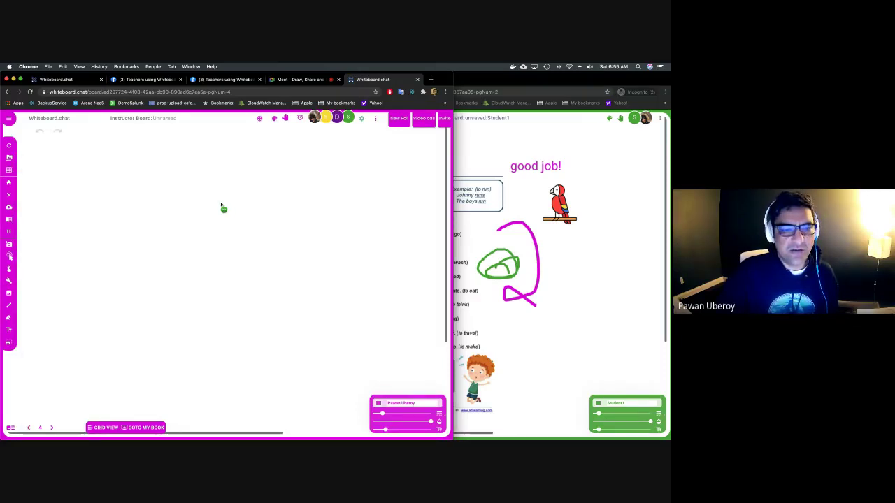
{"action": "left_click", "coordinate": [221, 205]}
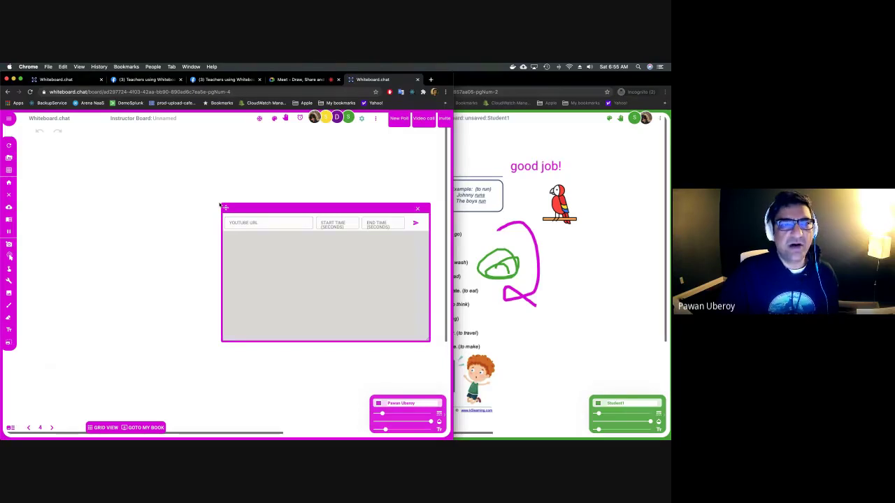
{"action": "key", "text": "super+t"}
Copy the URL of the Whiteboard Chat channel's 'How to use the coding box' video.
{"action": "type", "text": "y"}
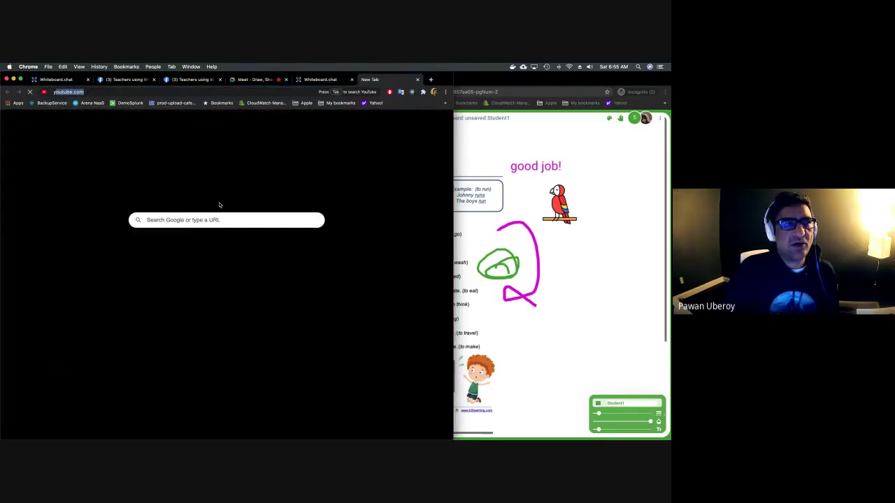
{"action": "type", "text": "ou"}
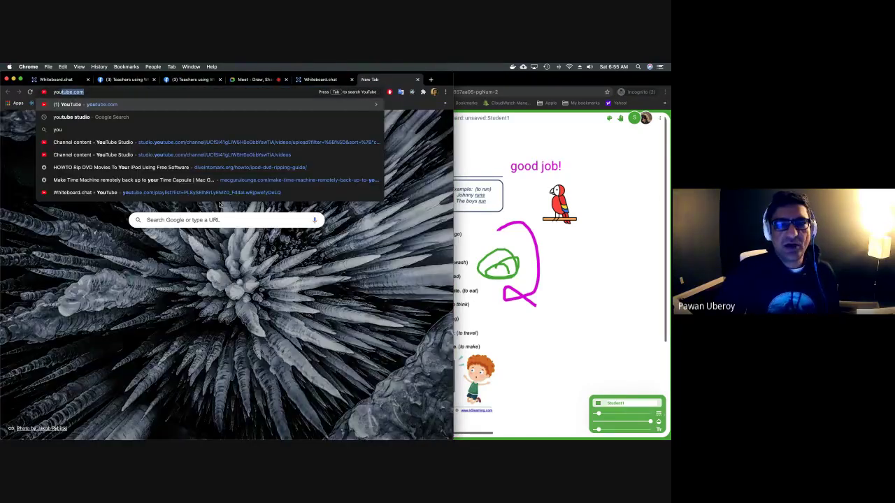
{"action": "key", "text": "Return"}
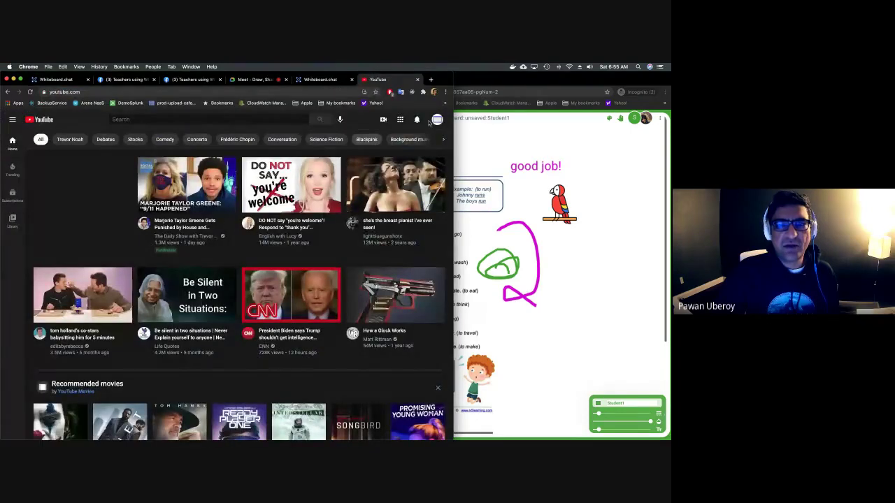
{"action": "left_click", "coordinate": [437, 120]}
{"action": "left_click", "coordinate": [381, 165]}
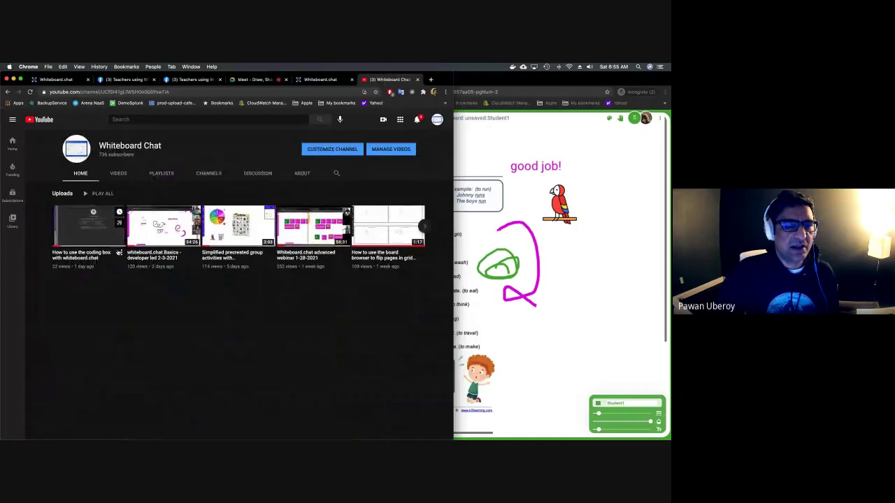
{"action": "left_click", "coordinate": [95, 235]}
{"action": "left_click", "coordinate": [147, 92]}
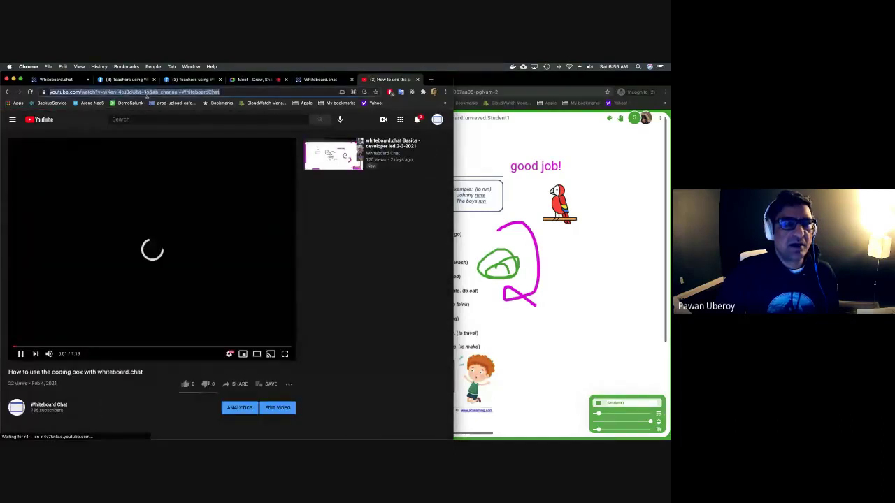
{"action": "key", "text": "super+w"}
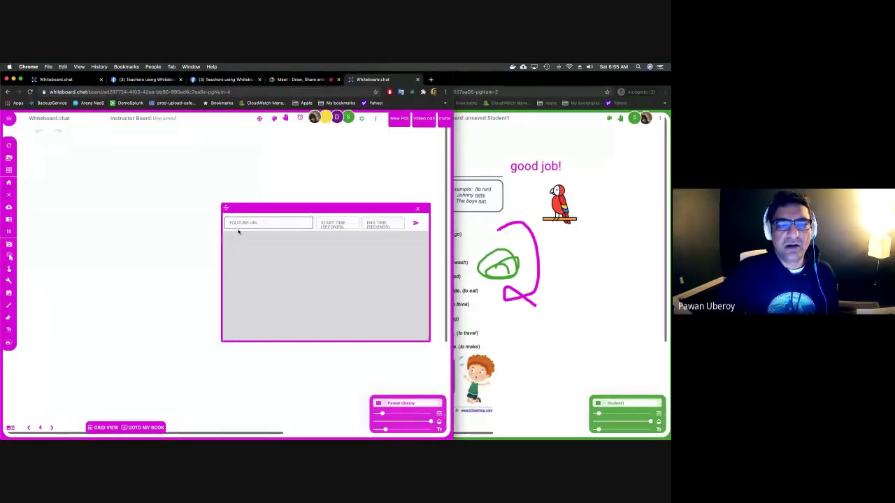
Embed the copied video in the widget with start time 30 and end time 120.
{"action": "left_click", "coordinate": [269, 223]}
{"action": "key", "text": "super+v"}
{"action": "left_click", "coordinate": [341, 224]}
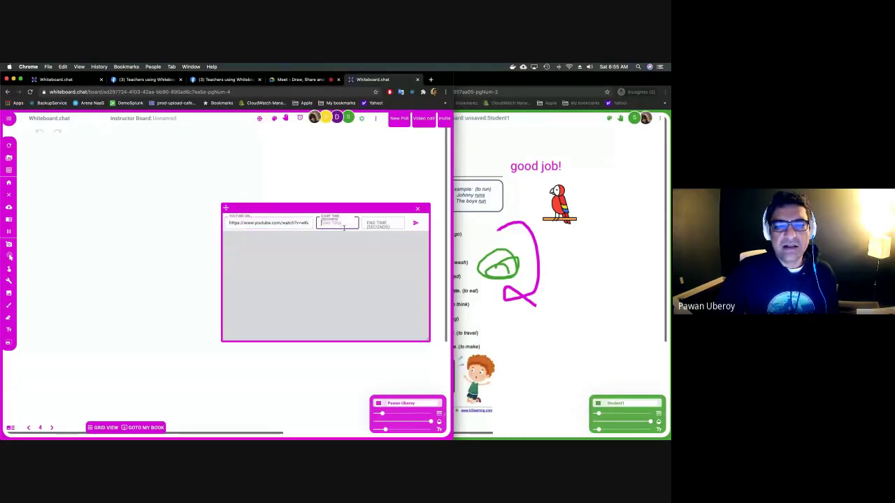
{"action": "type", "text": "30"}
{"action": "key", "text": "Tab"}
{"action": "type", "text": "120"}
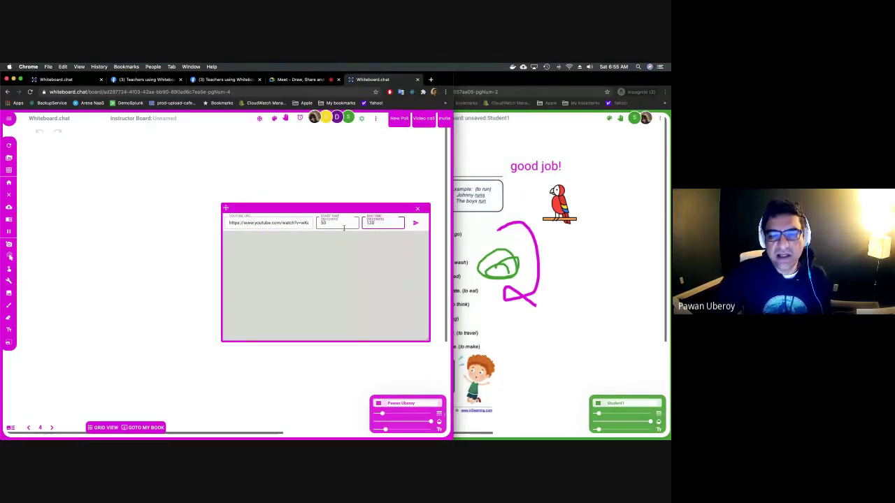
{"action": "left_click", "coordinate": [415, 224]}
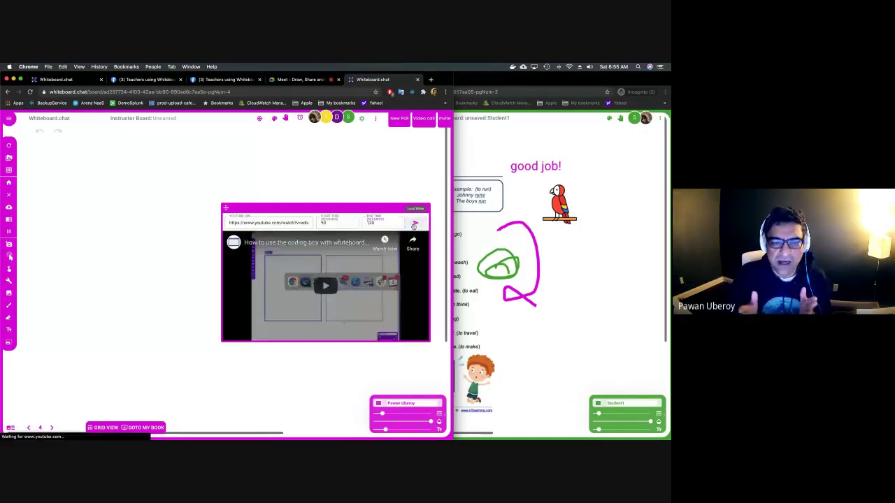
Send the student board to page 4 to check the clip, then delete the video widget.
{"action": "left_click", "coordinate": [495, 312]}
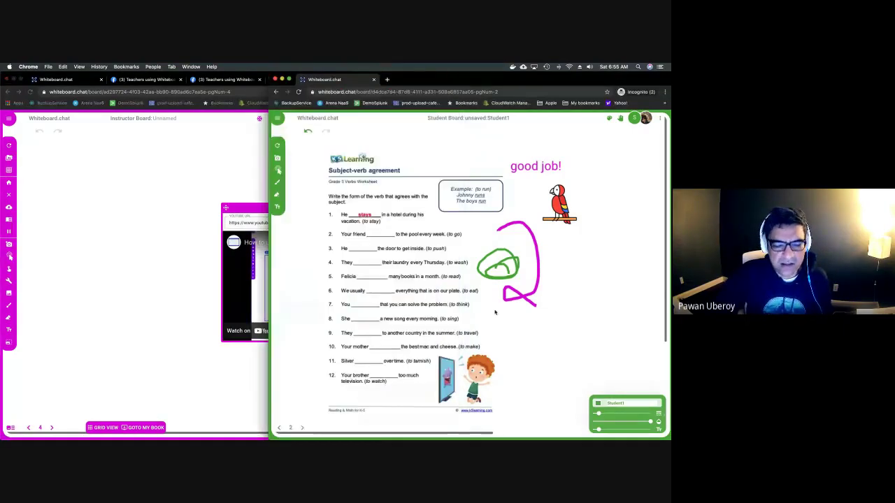
{"action": "left_click", "coordinate": [290, 428]}
{"action": "type", "text": "4"}
{"action": "key", "text": "Return"}
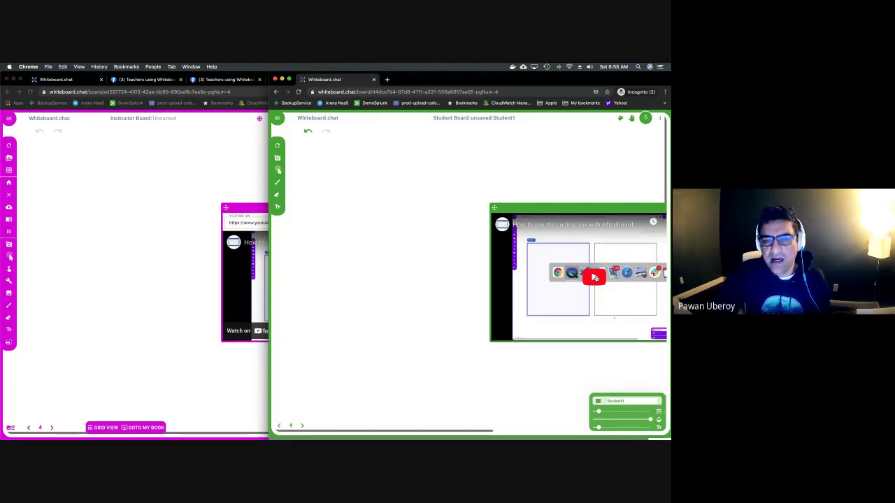
{"action": "left_click", "coordinate": [240, 203]}
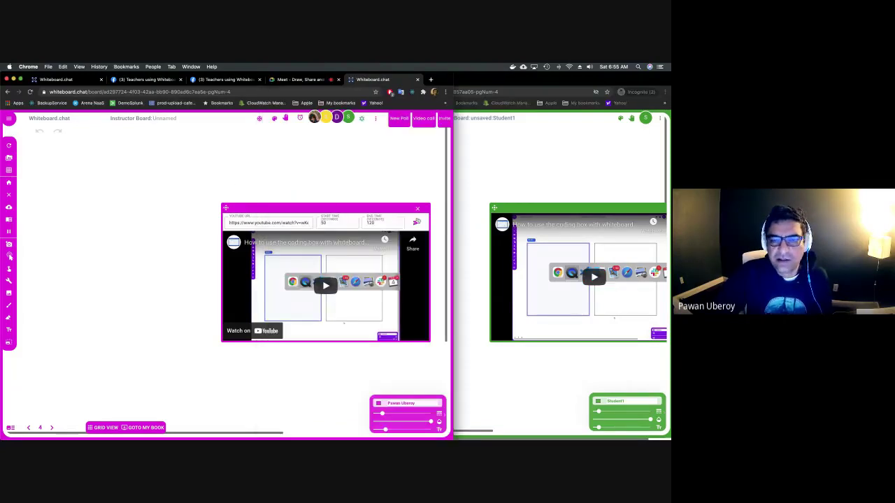
{"action": "left_click", "coordinate": [419, 213]}
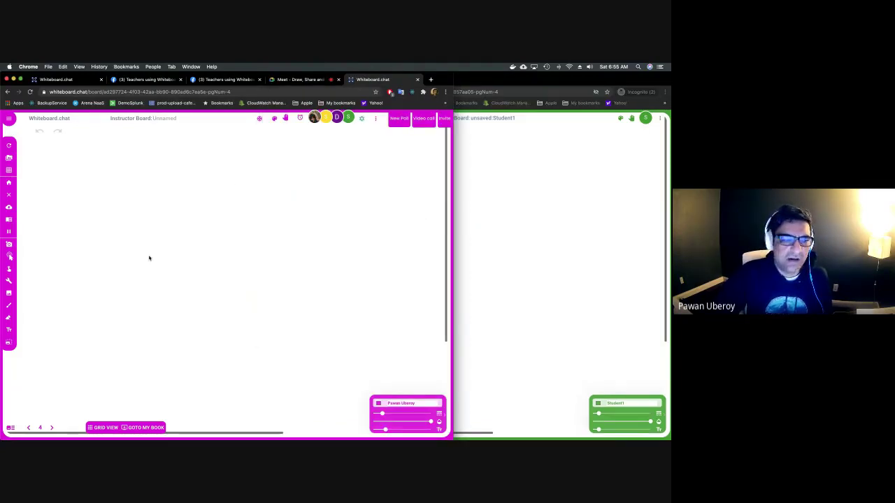
{"action": "left_click", "coordinate": [10, 280]}
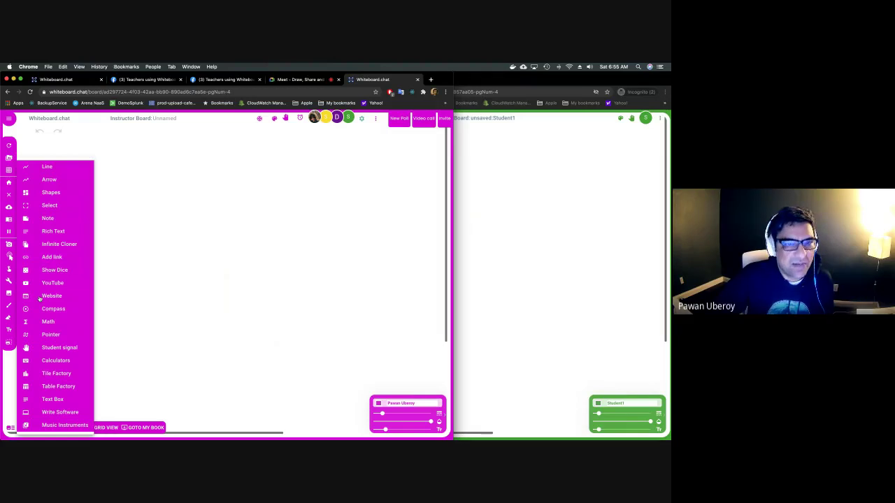
{"action": "left_click", "coordinate": [42, 296]}
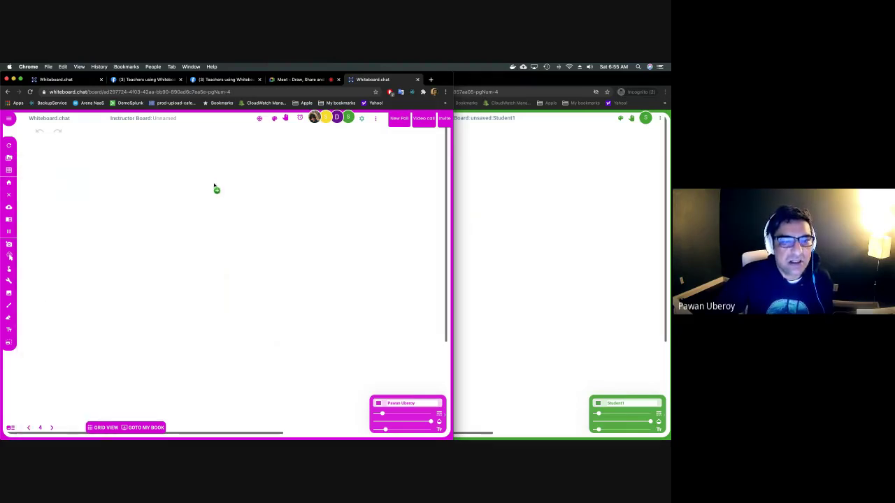
{"action": "left_click", "coordinate": [200, 186]}
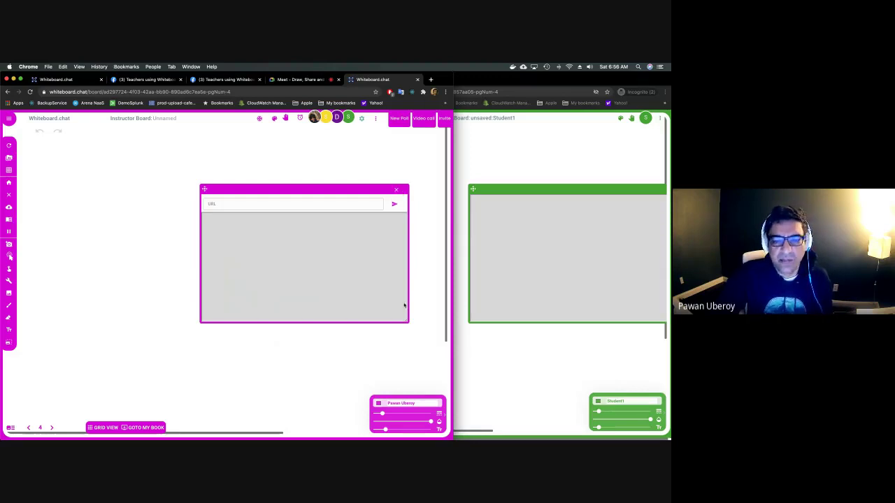
{"action": "left_click_drag", "start_coordinate": [404, 320], "coordinate": [425, 376]}
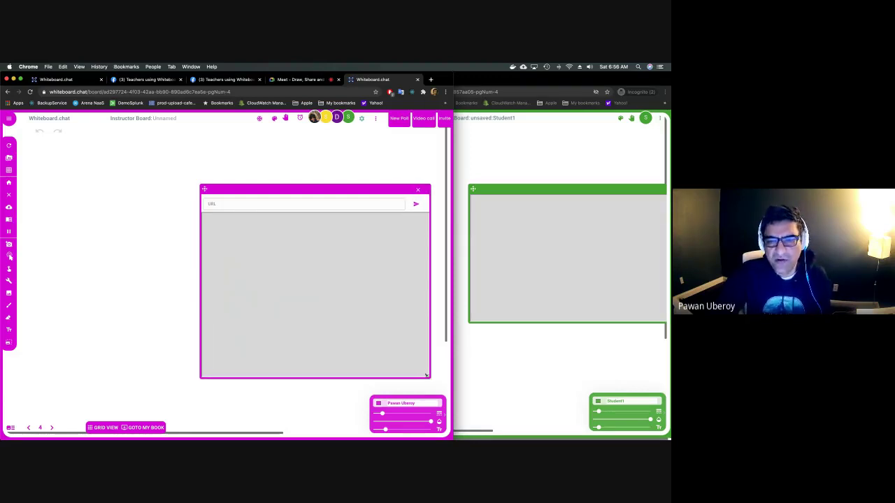
{"action": "left_click", "coordinate": [418, 189]}
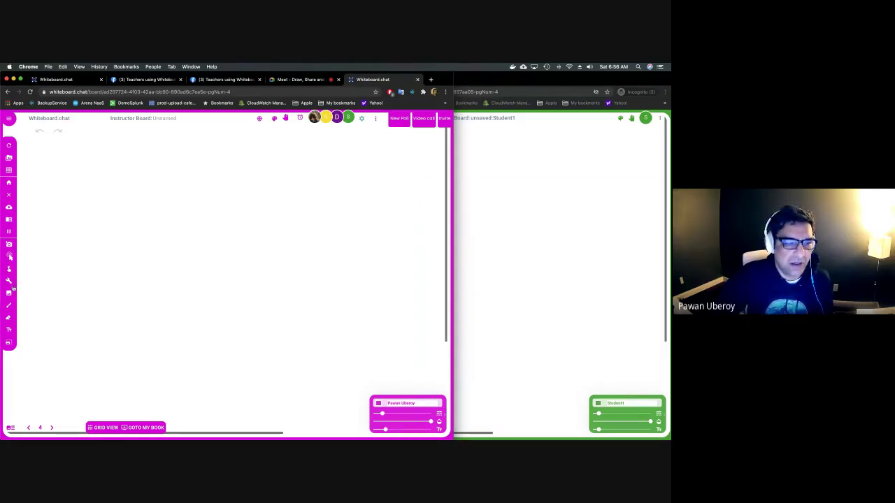
Type the math expression (a²+b²)/c = f(x) onto page 4 with the Math tool.
{"action": "left_click", "coordinate": [11, 283]}
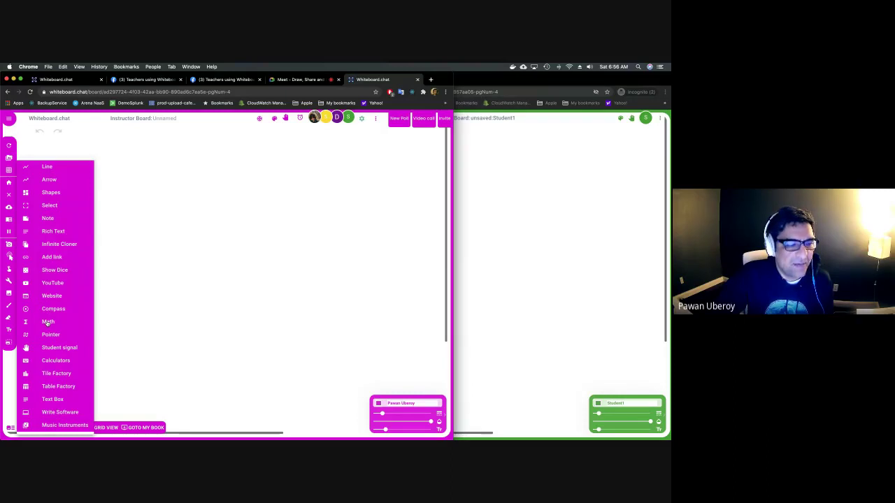
{"action": "left_click", "coordinate": [47, 322]}
{"action": "left_click", "coordinate": [241, 199]}
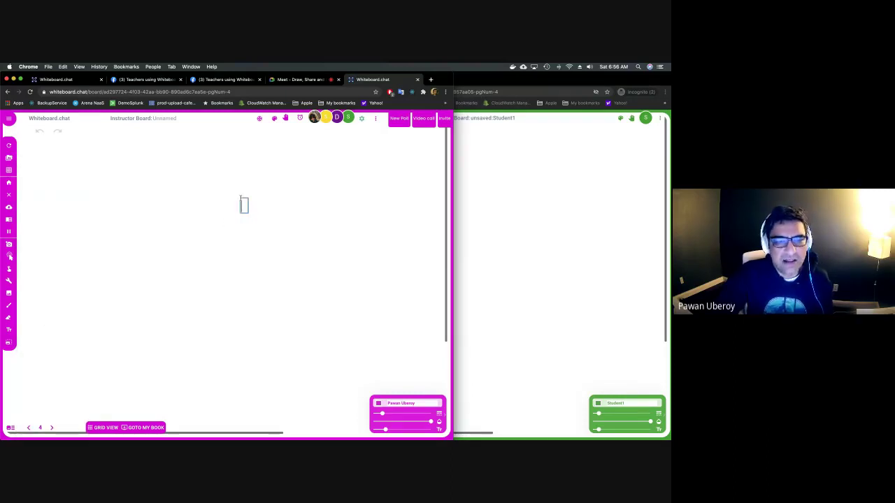
{"action": "type", "text": "a"}
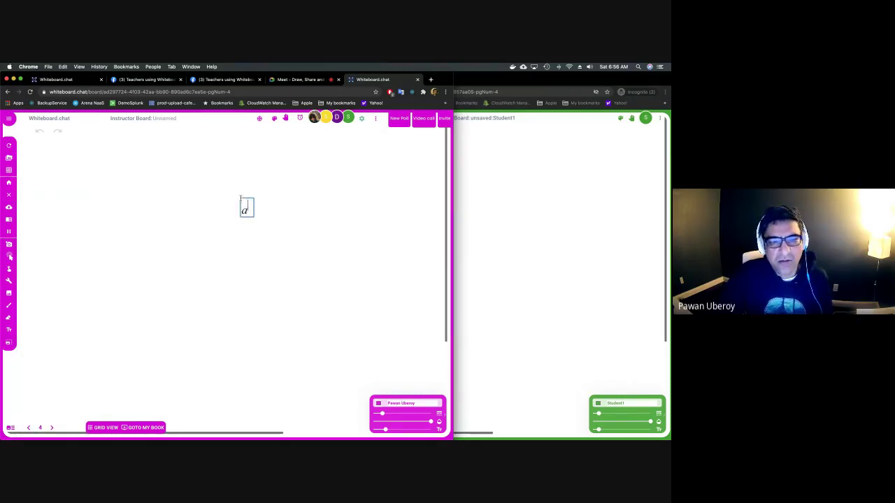
{"action": "type", "text": "^2+b^2"}
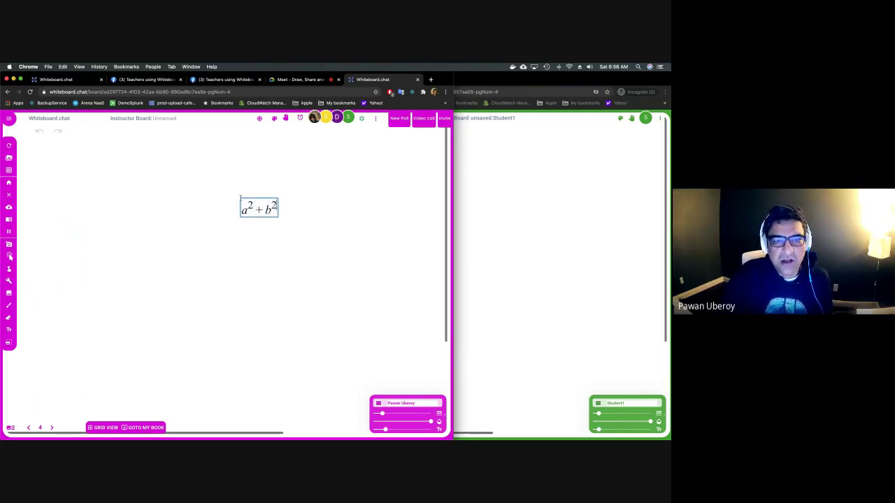
{"action": "key", "text": "shift+Left"}
{"action": "key", "text": "shift+Left"}
{"action": "key", "text": "shift+Left"}
{"action": "key", "text": "shift+Left"}
{"action": "key", "text": "shift+Left"}
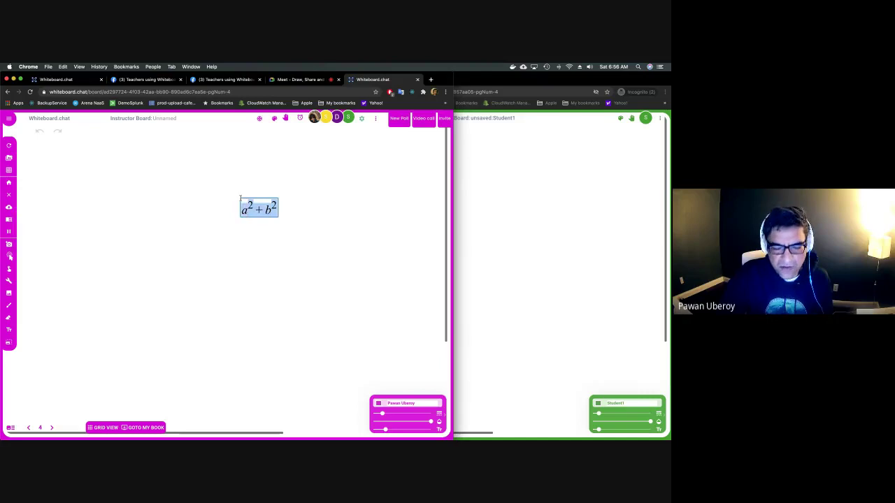
{"action": "type", "text": "/c"}
{"action": "key", "text": "Right"}
{"action": "type", "text": "=f(x"}
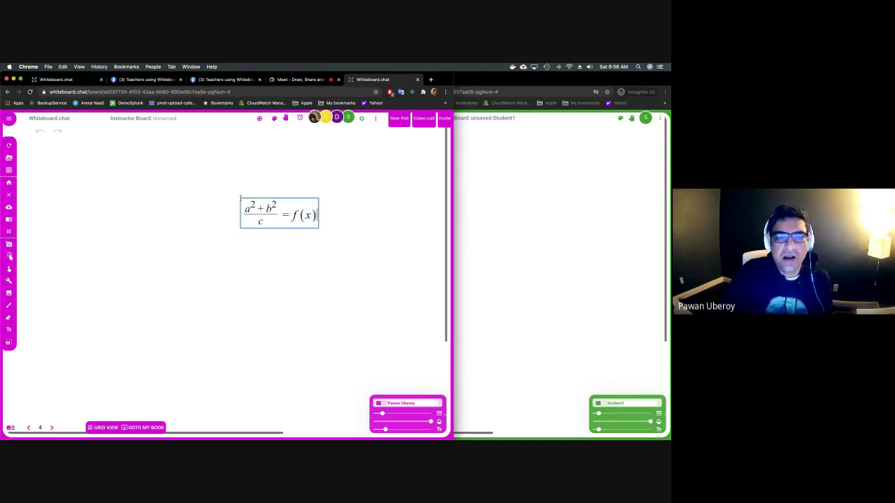
{"action": "left_click", "coordinate": [269, 235]}
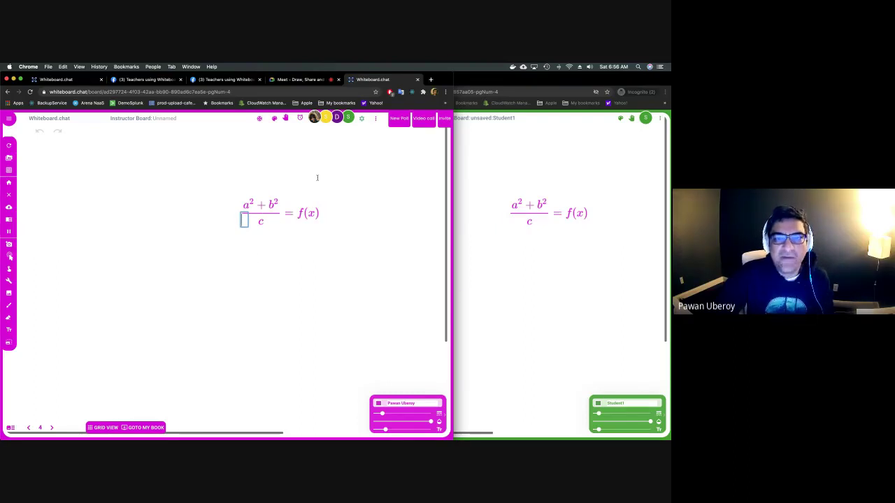
Open Help from the three-dot menu and follow the Maths Input Guide link.
{"action": "left_click", "coordinate": [376, 119]}
{"action": "left_click", "coordinate": [375, 124]}
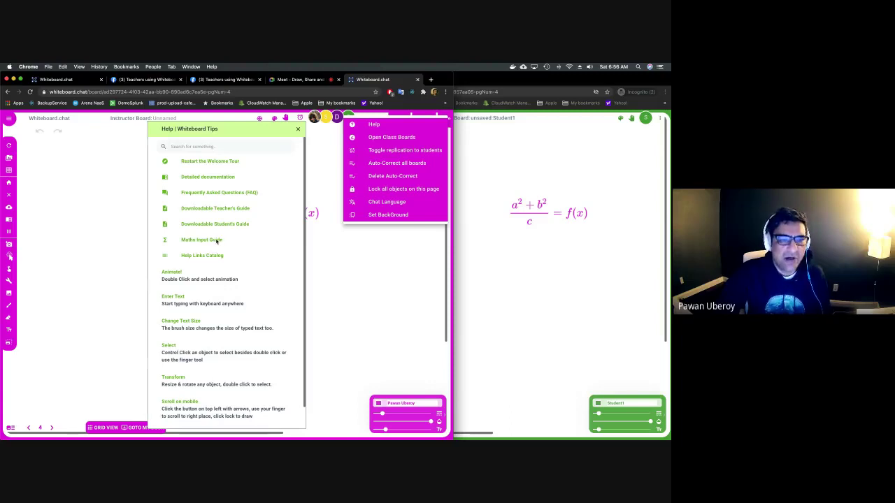
{"action": "left_click", "coordinate": [212, 242]}
{"action": "left_click", "coordinate": [211, 241]}
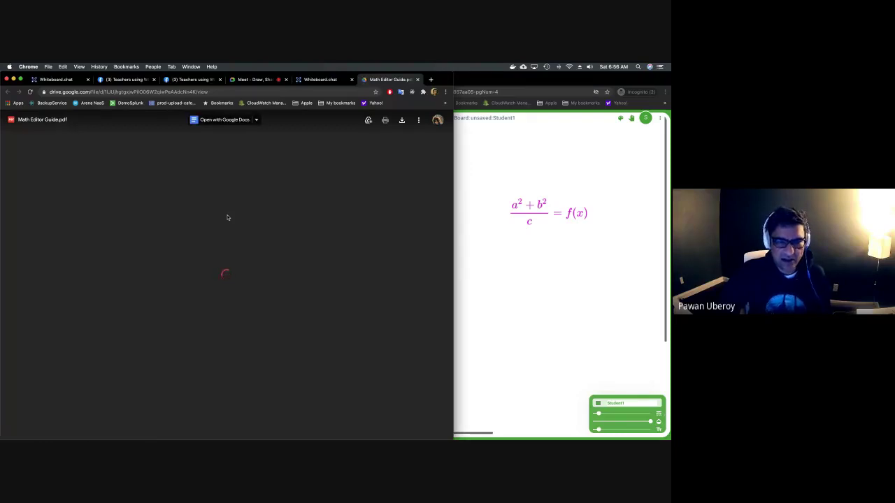
Scroll through the Math Editor Guide's equation examples, then close the PDF tab.
{"action": "scroll", "coordinate": [180, 292], "scroll_direction": "down", "scroll_amount": 6}
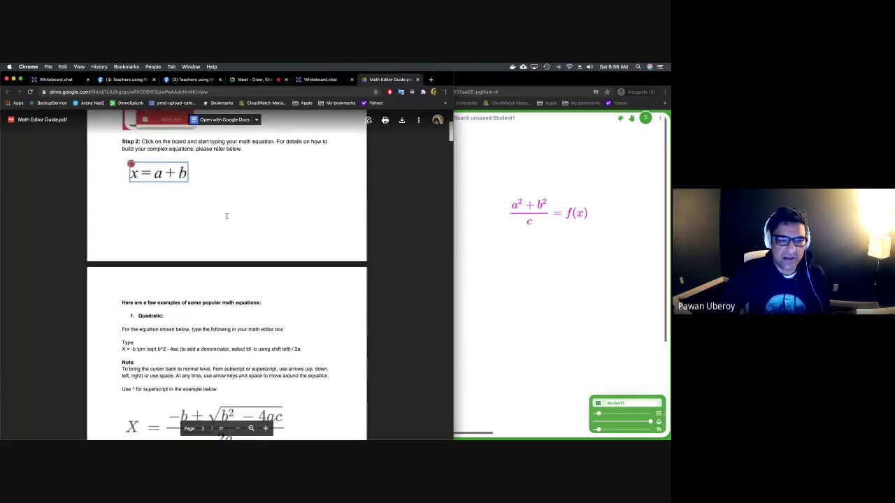
{"action": "scroll", "coordinate": [180, 292], "scroll_direction": "down", "scroll_amount": 4}
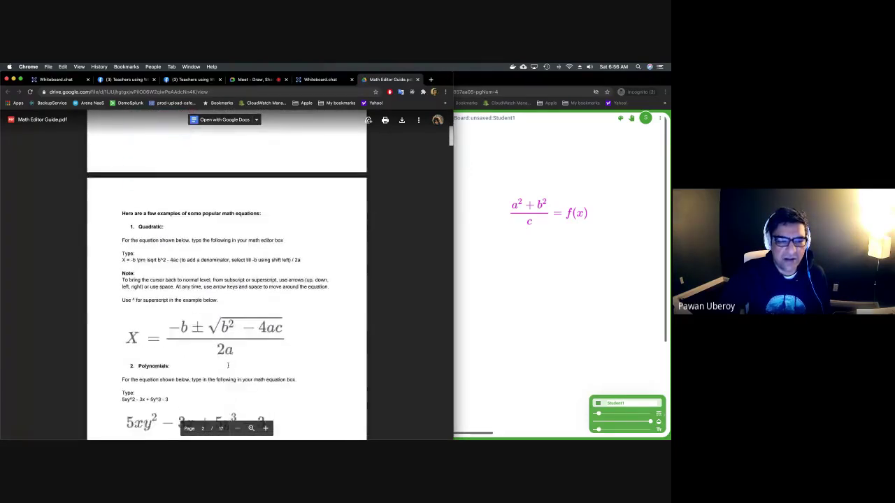
{"action": "scroll", "coordinate": [204, 356], "scroll_direction": "down", "scroll_amount": 5}
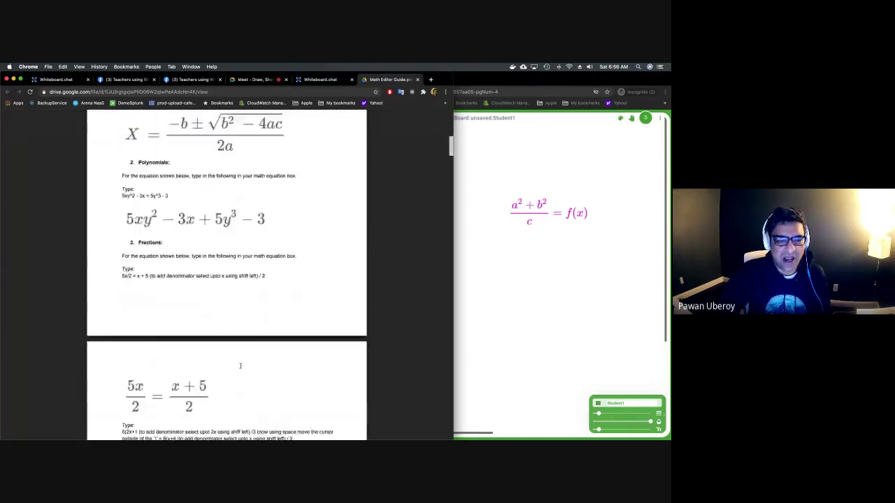
{"action": "scroll", "coordinate": [240, 365], "scroll_direction": "down", "scroll_amount": 8}
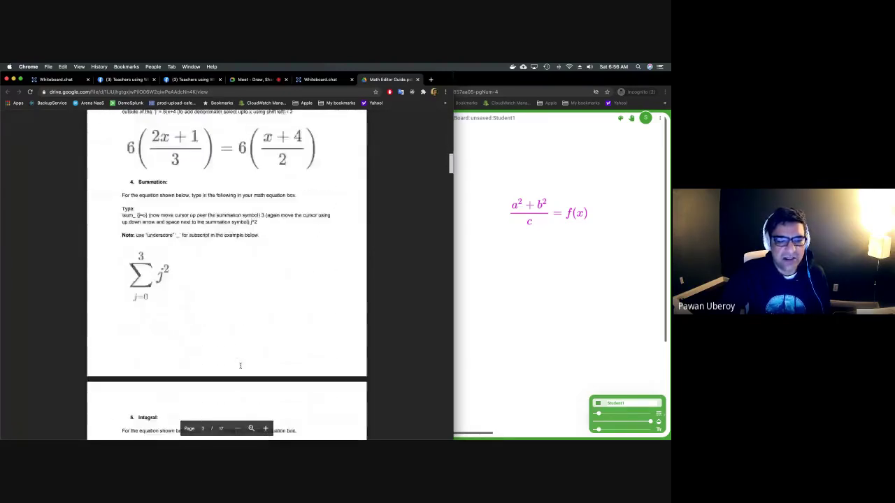
{"action": "scroll", "coordinate": [240, 364], "scroll_direction": "down", "scroll_amount": 3}
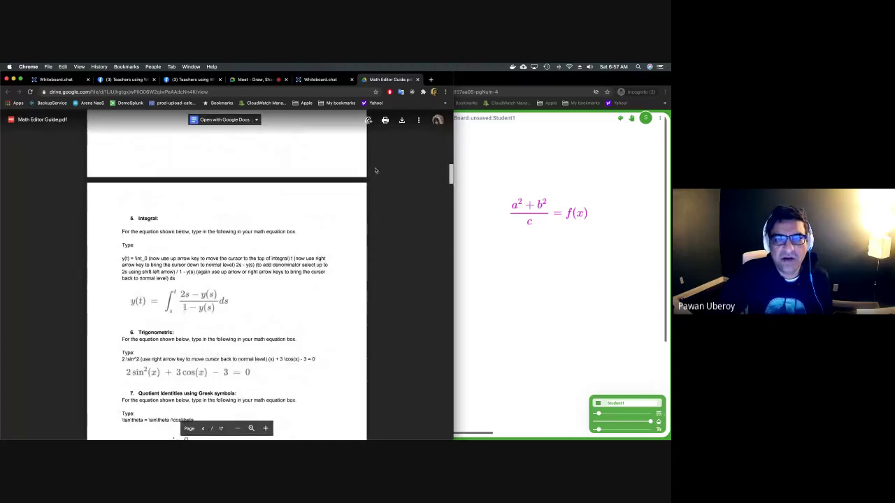
{"action": "left_click", "coordinate": [418, 80]}
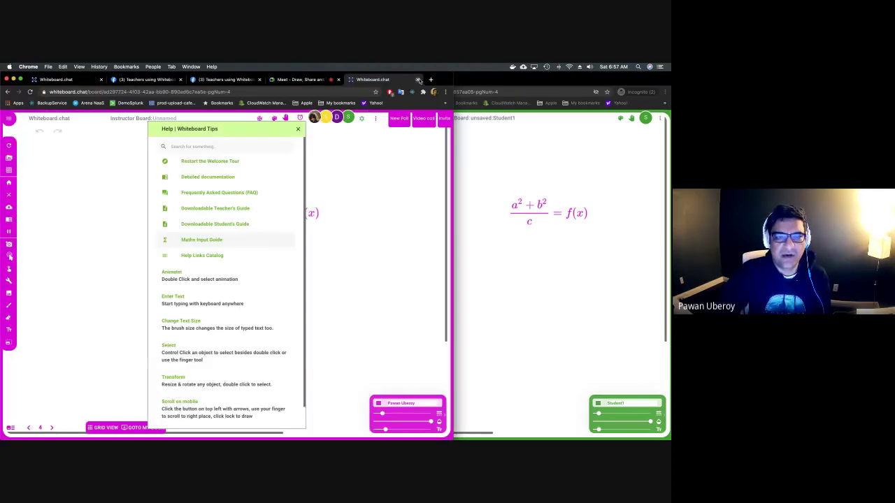
Dismiss the help tips and place a Stop Light student signal beside the equation.
{"action": "left_click", "coordinate": [300, 130]}
{"action": "left_click", "coordinate": [9, 282]}
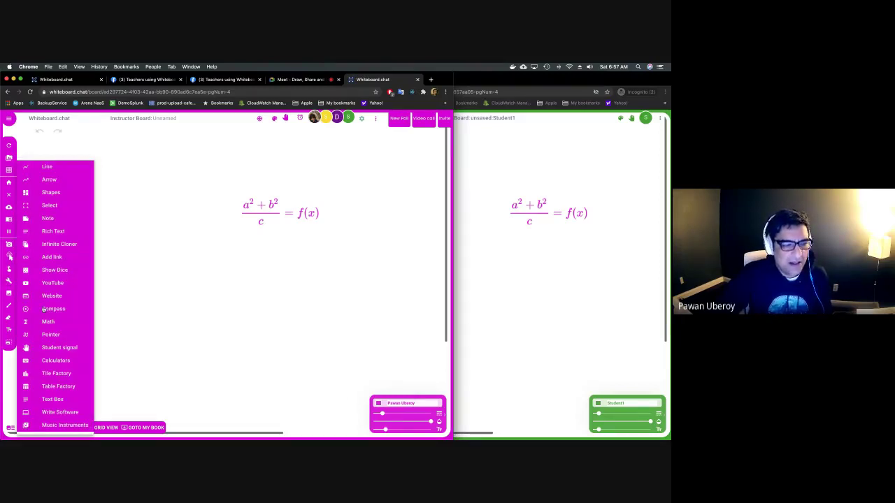
{"action": "mouse_move", "coordinate": [53, 335]}
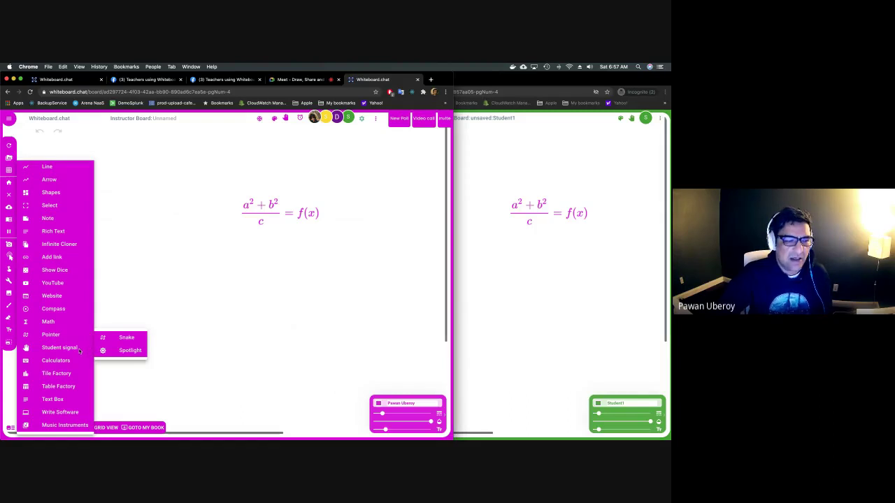
{"action": "left_click", "coordinate": [81, 351]}
{"action": "left_click", "coordinate": [12, 281]}
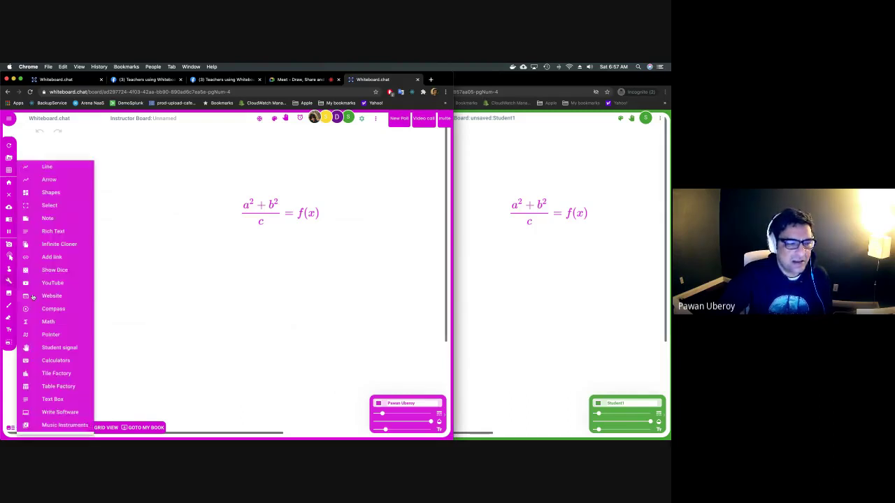
{"action": "mouse_move", "coordinate": [70, 351]}
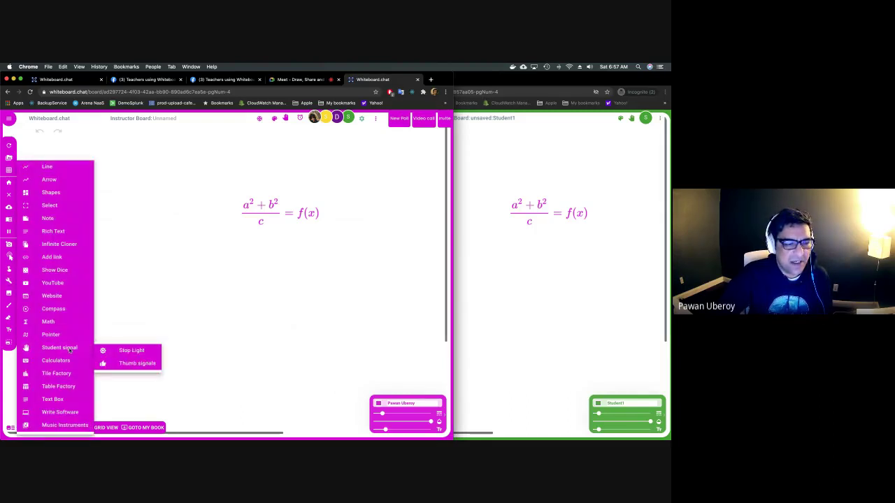
{"action": "left_click", "coordinate": [115, 355]}
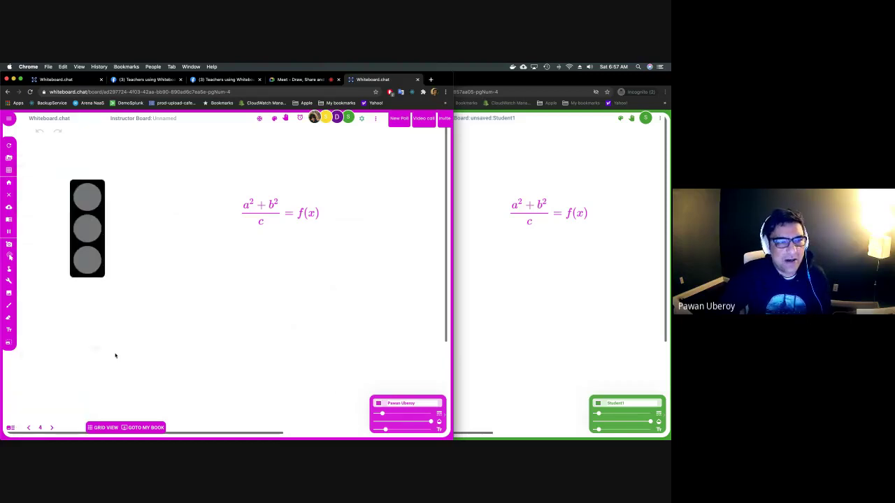
{"action": "left_click", "coordinate": [106, 427]}
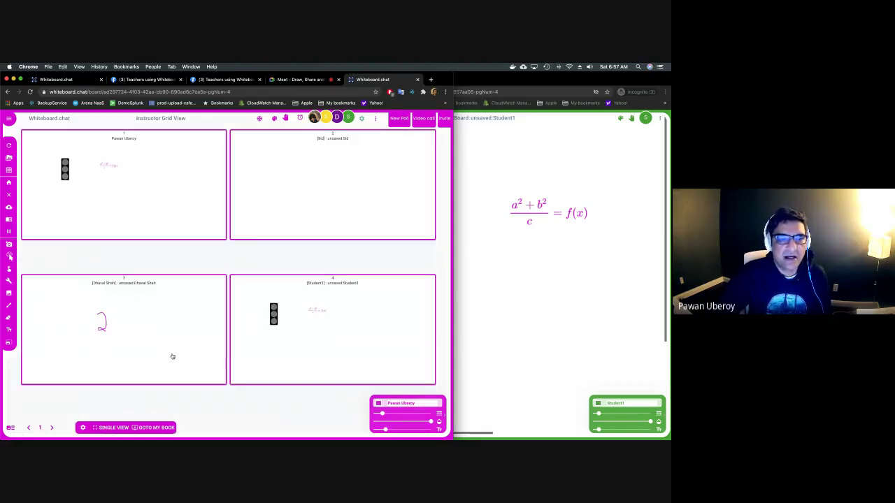
Set the stop light to red on the student board and watch it sync to the grid.
{"action": "left_click", "coordinate": [573, 355]}
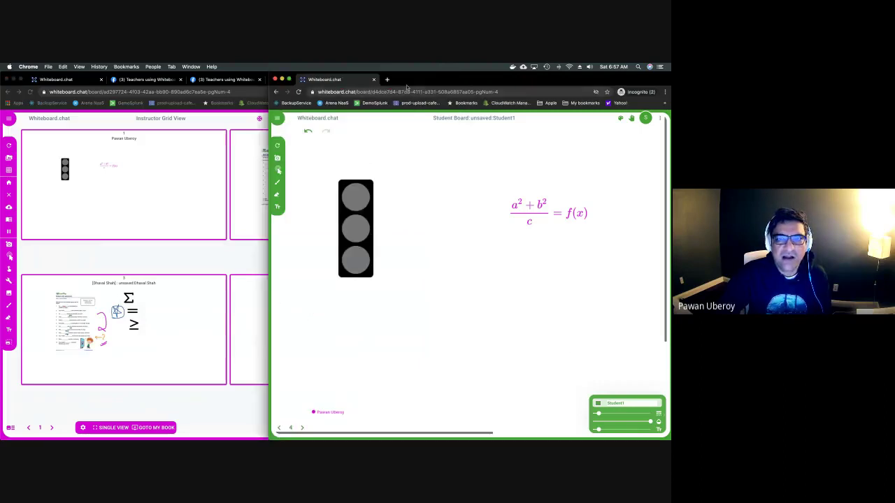
{"action": "left_click_drag", "start_coordinate": [407, 82], "coordinate": [507, 84]}
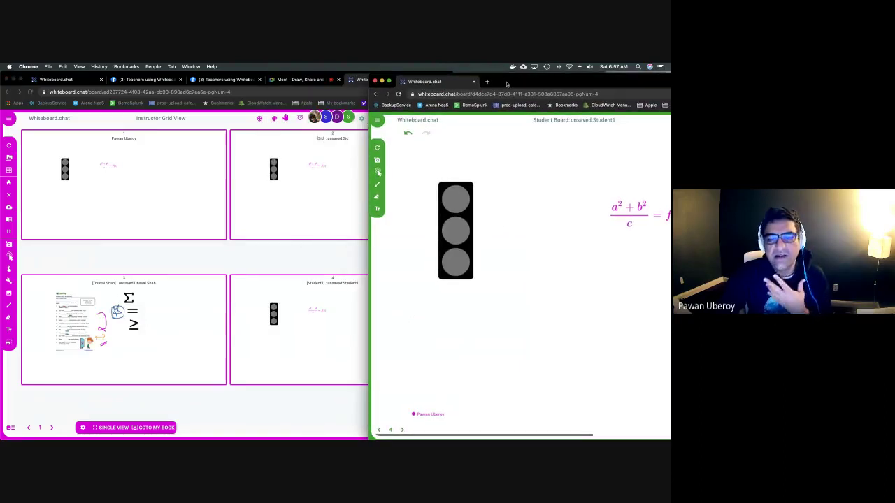
{"action": "left_click", "coordinate": [469, 206]}
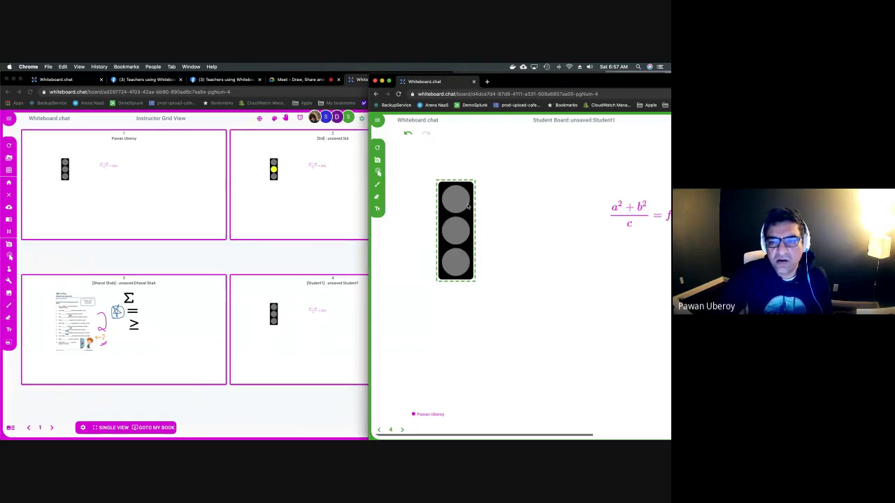
{"action": "left_click", "coordinate": [465, 205]}
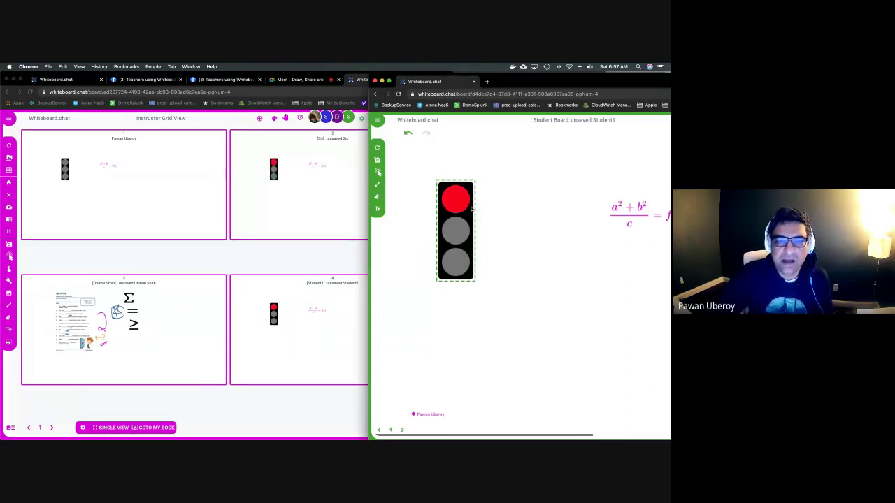
{"action": "left_click", "coordinate": [343, 246]}
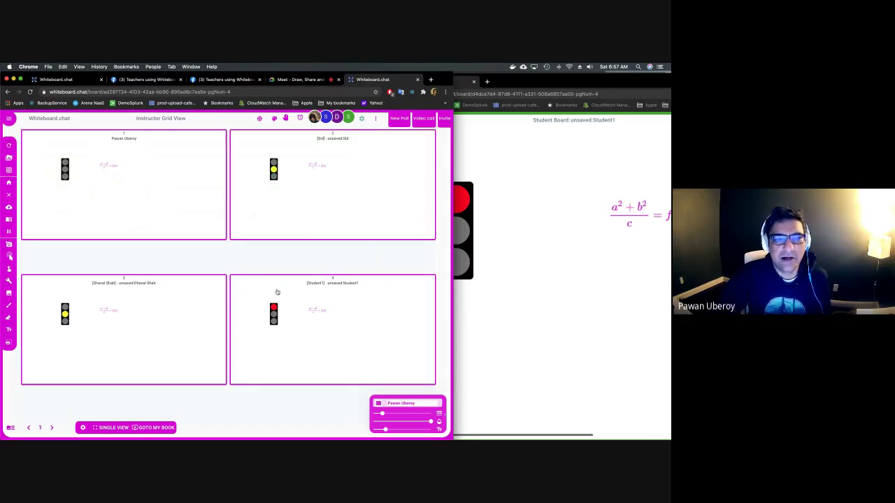
Switch the student's stop light to yellow, then green, and check the instructor grid.
{"action": "left_click", "coordinate": [515, 306]}
{"action": "left_click", "coordinate": [456, 239]}
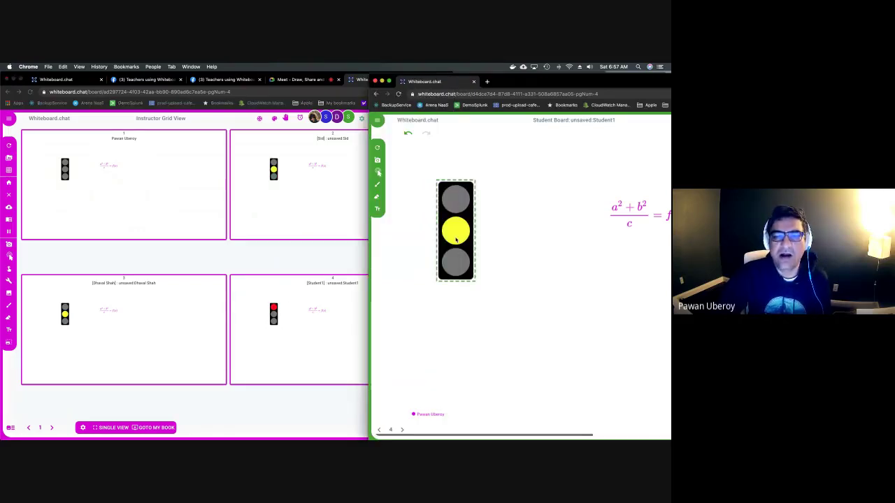
{"action": "left_click", "coordinate": [457, 262]}
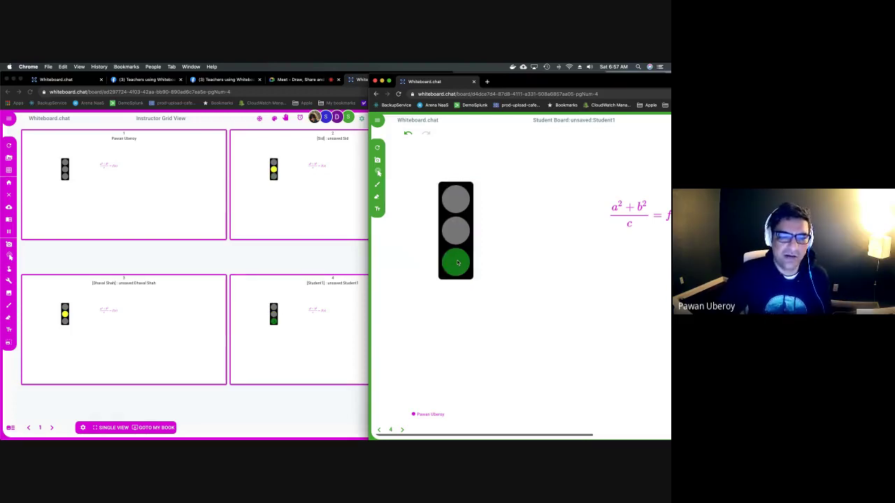
{"action": "left_click", "coordinate": [457, 262]}
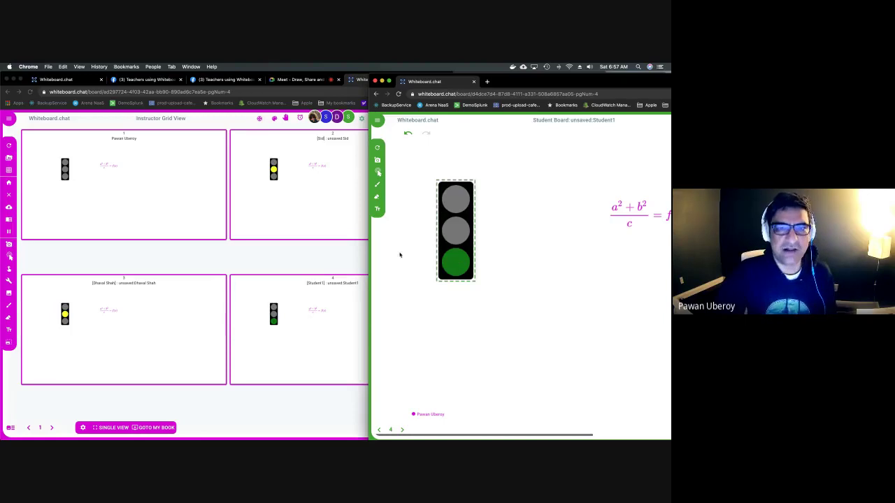
{"action": "left_click", "coordinate": [251, 255]}
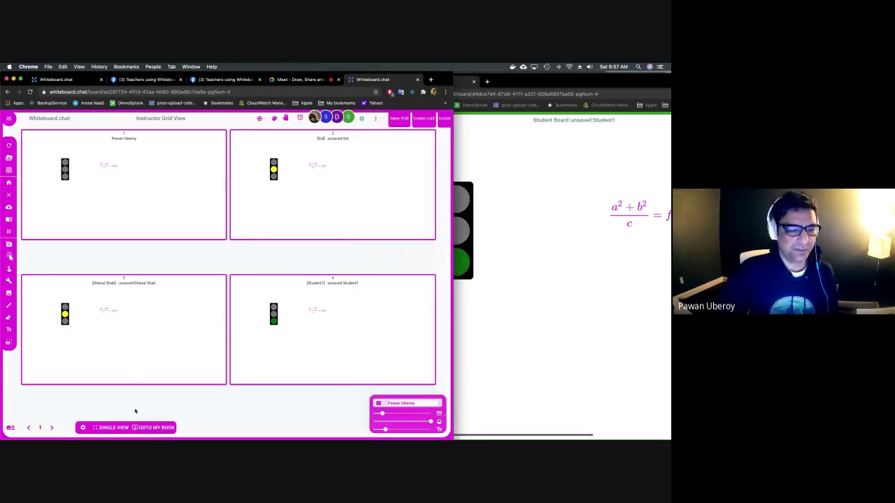
{"action": "left_click", "coordinate": [155, 429]}
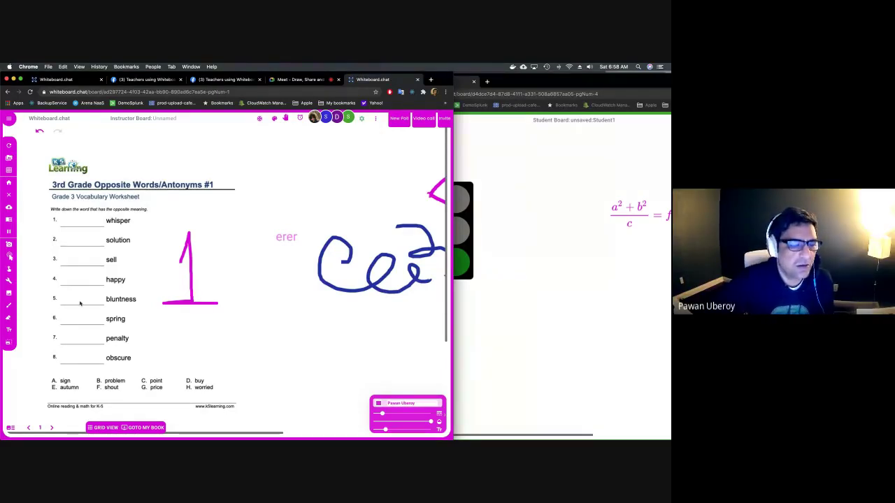
Advance to page 3 and enlarge the word-list image by dragging its corner handle.
{"action": "left_click", "coordinate": [50, 428]}
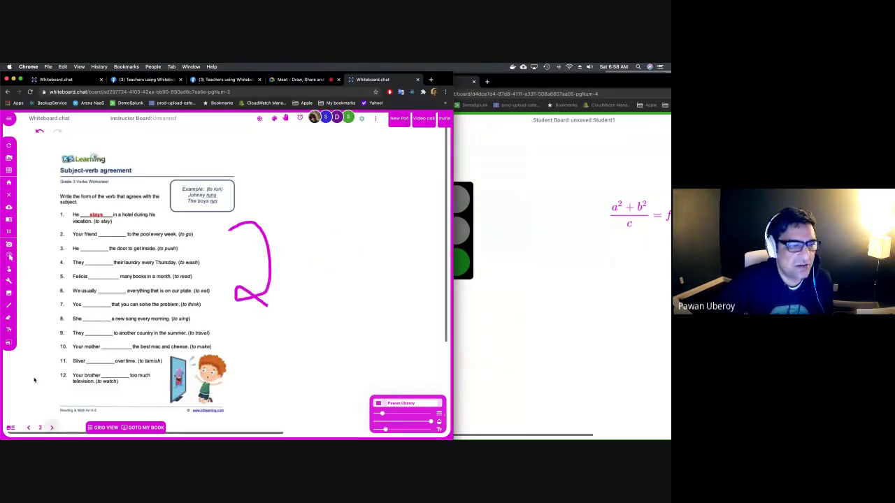
{"action": "left_click", "coordinate": [50, 428]}
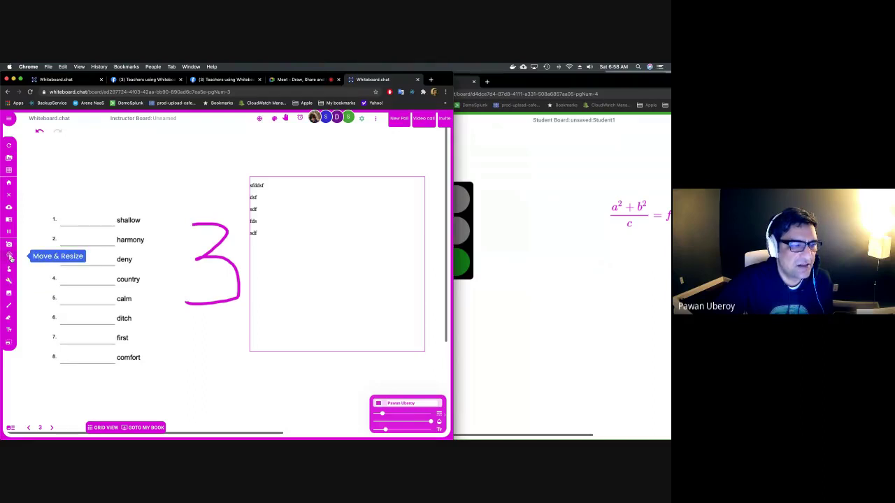
{"action": "left_click", "coordinate": [10, 257]}
{"action": "left_click", "coordinate": [113, 262]}
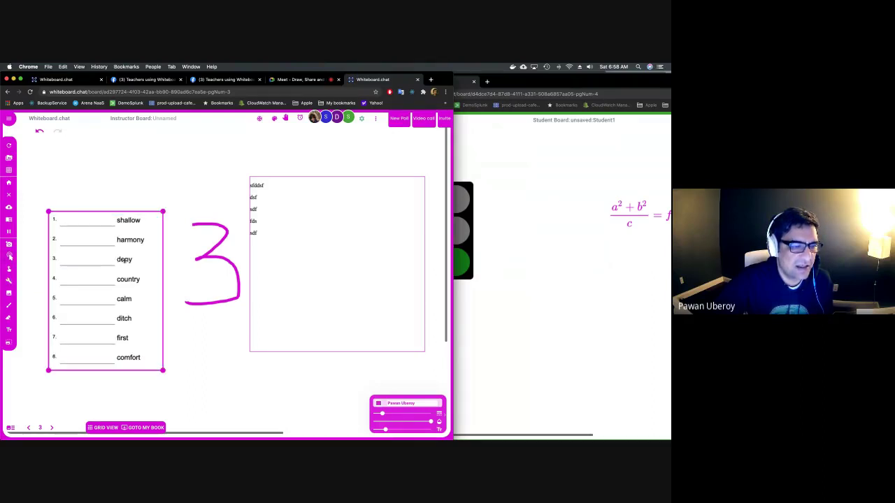
{"action": "mouse_move", "coordinate": [162, 211]}
{"action": "left_mouse_down"}
{"action": "mouse_move", "coordinate": [239, 184]}
{"action": "mouse_move", "coordinate": [193, 195]}
{"action": "mouse_move", "coordinate": [153, 280]}
{"action": "left_mouse_up"}
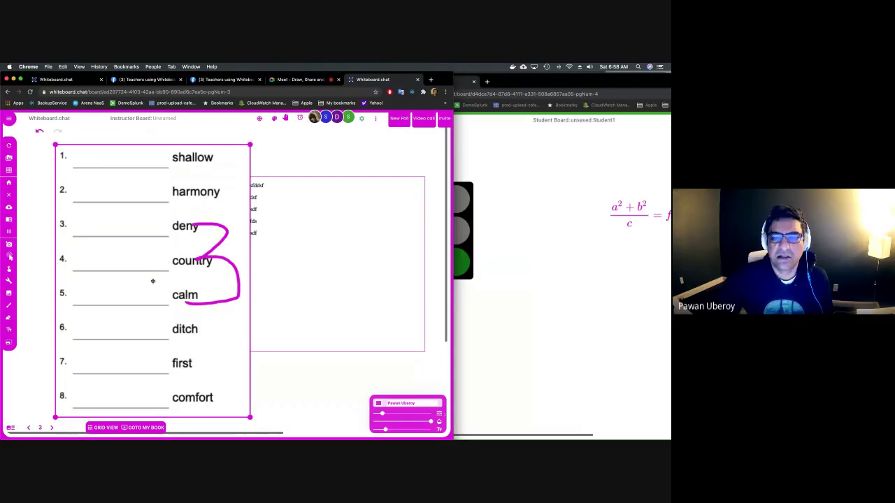
On the student board, go back to page 2 and erase the green 'g' on answer line 2.
{"action": "left_click", "coordinate": [475, 324]}
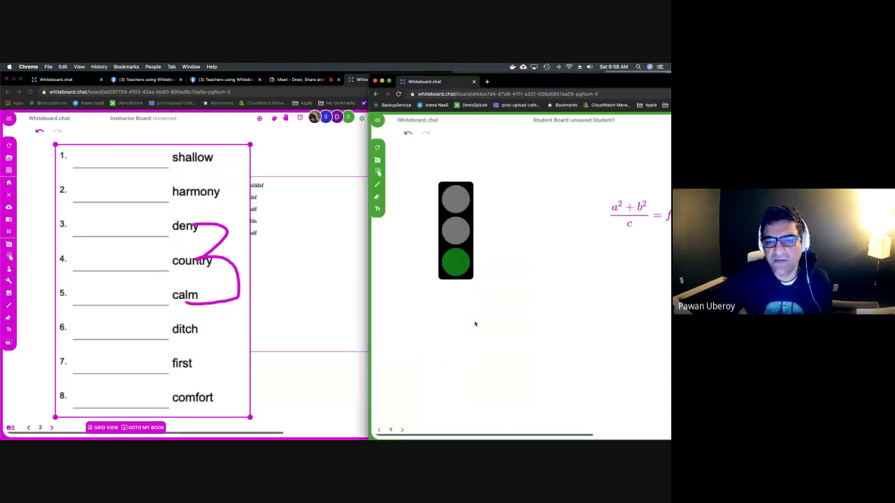
{"action": "left_click", "coordinate": [362, 333]}
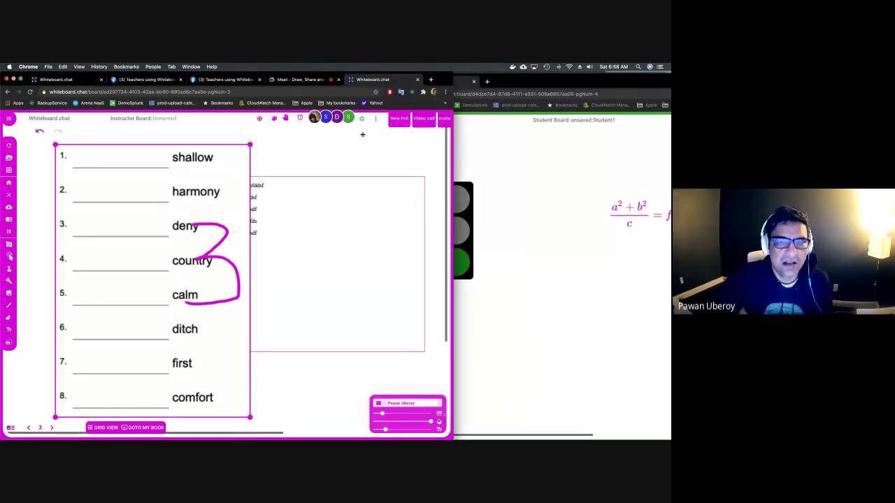
{"action": "left_click", "coordinate": [491, 207]}
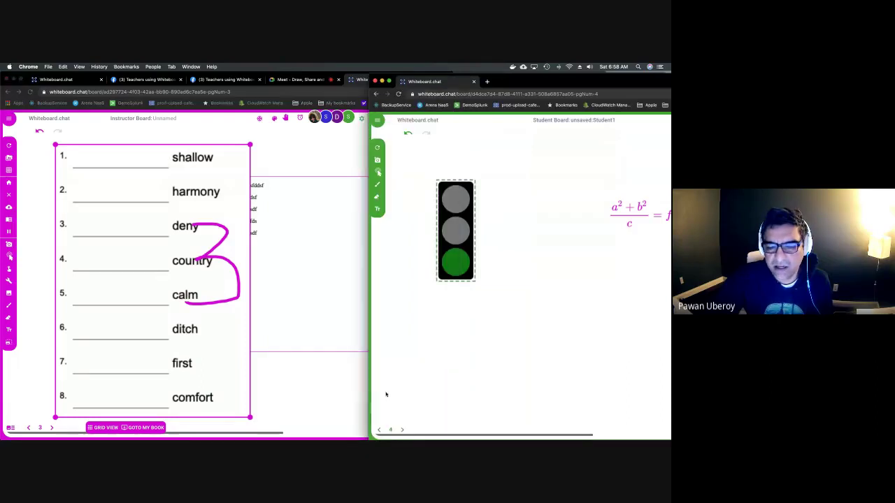
{"action": "left_click", "coordinate": [378, 430]}
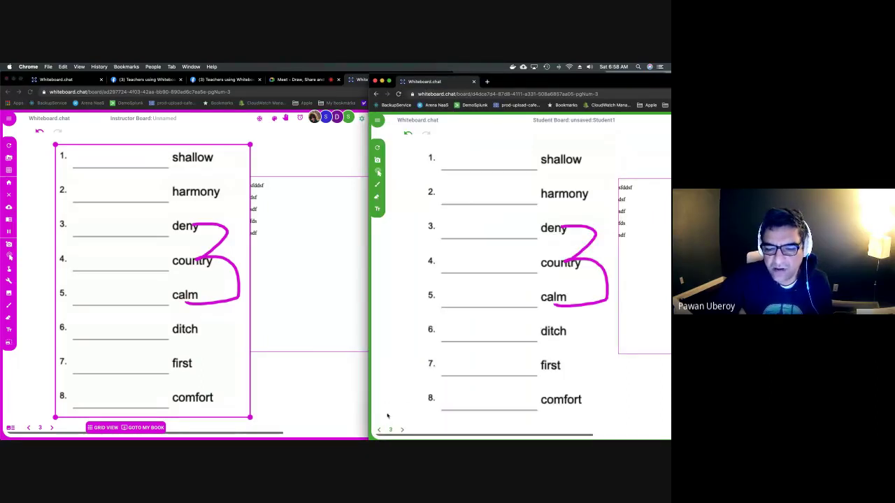
{"action": "left_click", "coordinate": [378, 429]}
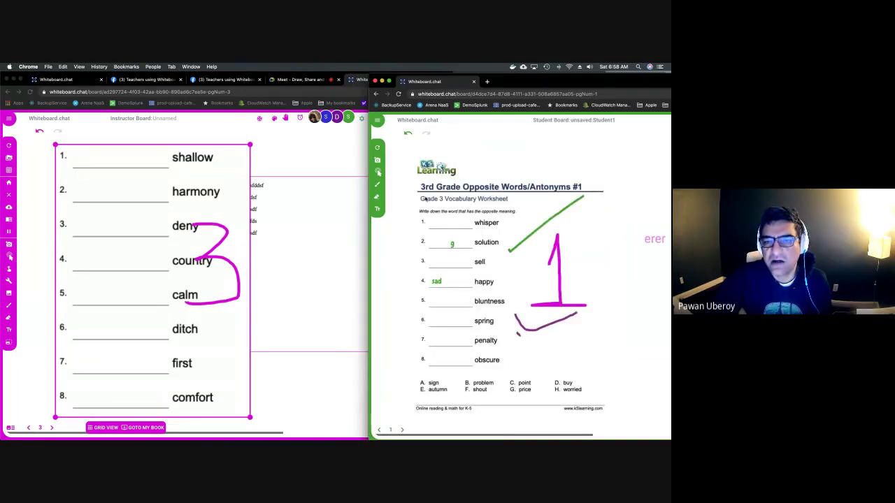
{"action": "left_click", "coordinate": [378, 197]}
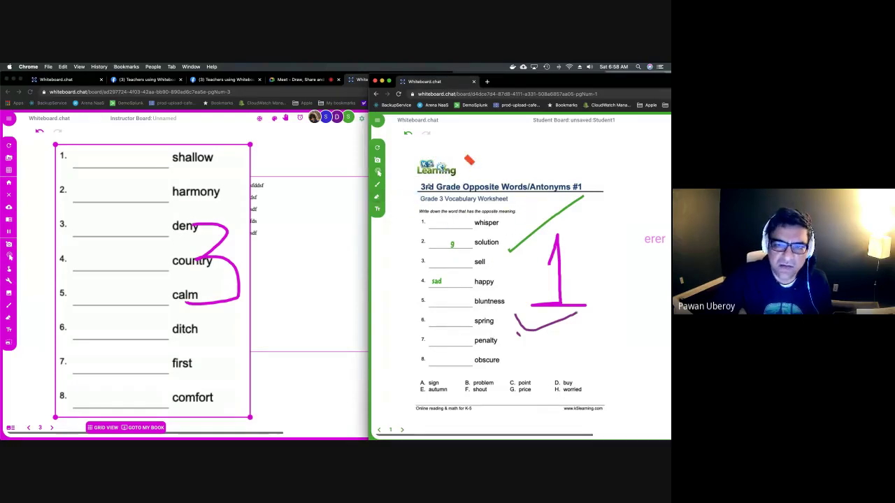
{"action": "mouse_move", "coordinate": [456, 223]}
{"action": "left_mouse_down"}
{"action": "mouse_move", "coordinate": [441, 278]}
{"action": "mouse_move", "coordinate": [531, 237]}
{"action": "mouse_move", "coordinate": [563, 240]}
{"action": "left_mouse_up"}
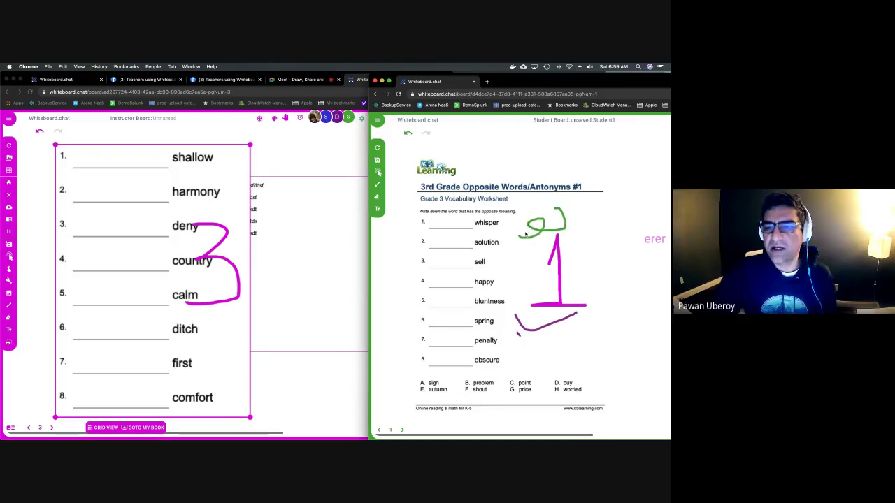
{"action": "left_click", "coordinate": [331, 266]}
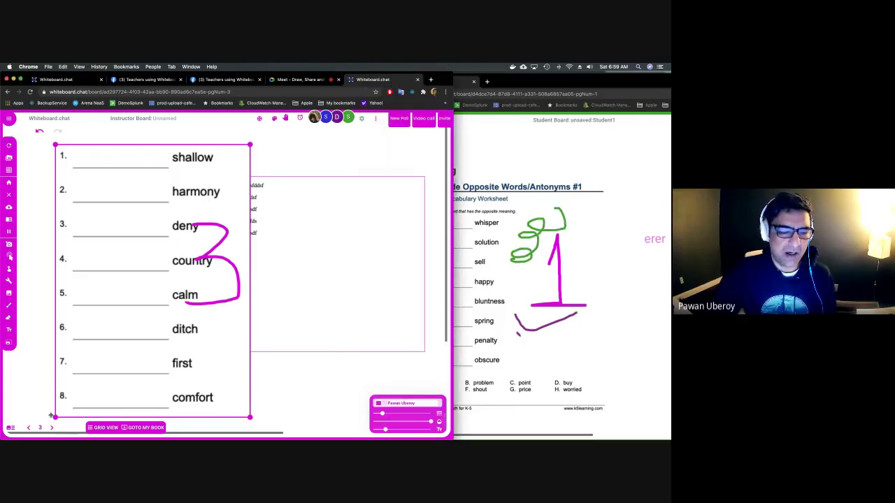
Open Student1's board in full from the grid of all student boards.
{"action": "left_click", "coordinate": [103, 427]}
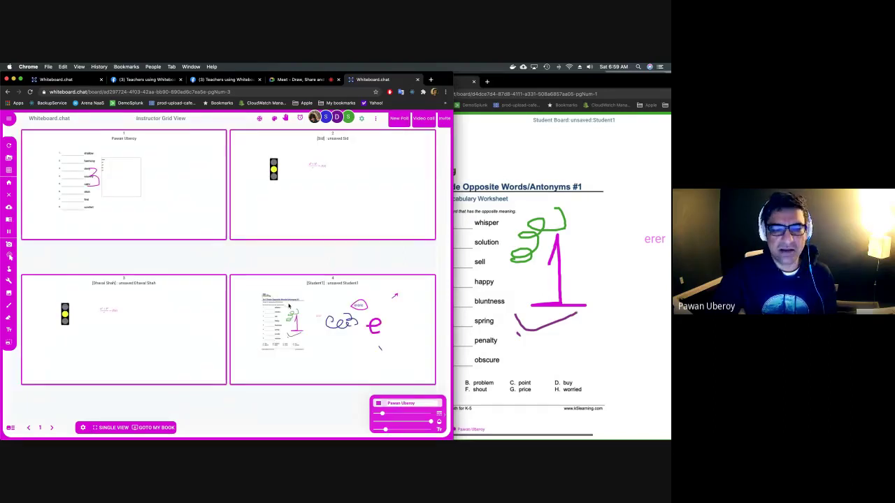
{"action": "left_click", "coordinate": [289, 305]}
{"action": "left_click", "coordinate": [346, 368]}
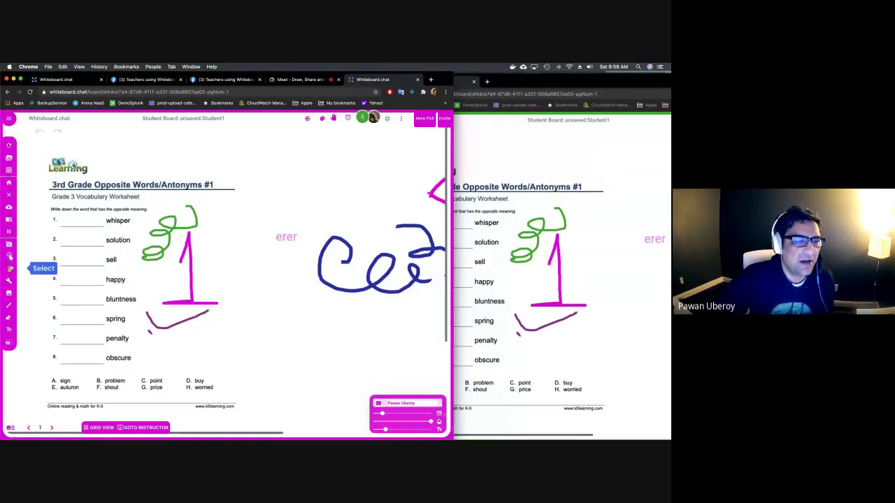
Select the green scribble near 'whisper', then rub it out with the Eraser.
{"action": "left_click", "coordinate": [9, 268]}
{"action": "left_click", "coordinate": [168, 241]}
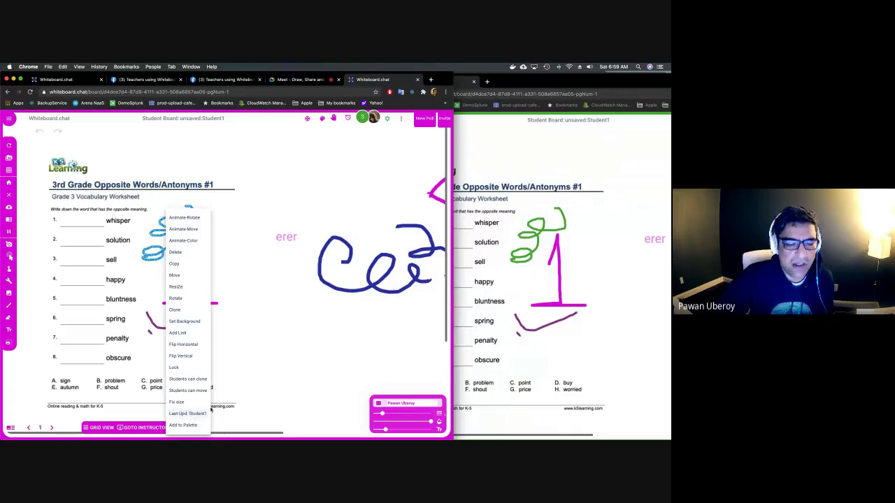
{"action": "left_click", "coordinate": [242, 383]}
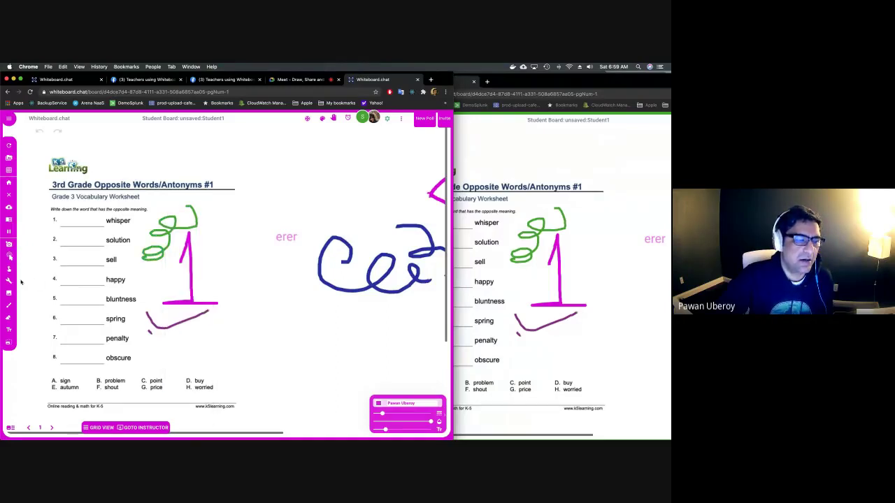
{"action": "left_click", "coordinate": [9, 316]}
{"action": "left_click_drag", "start_coordinate": [146, 234], "coordinate": [164, 233]}
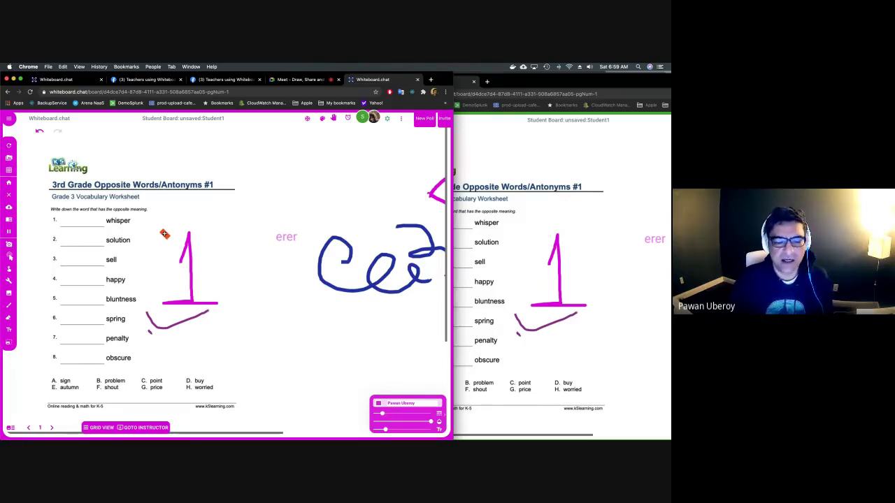
{"action": "left_click", "coordinate": [556, 195]}
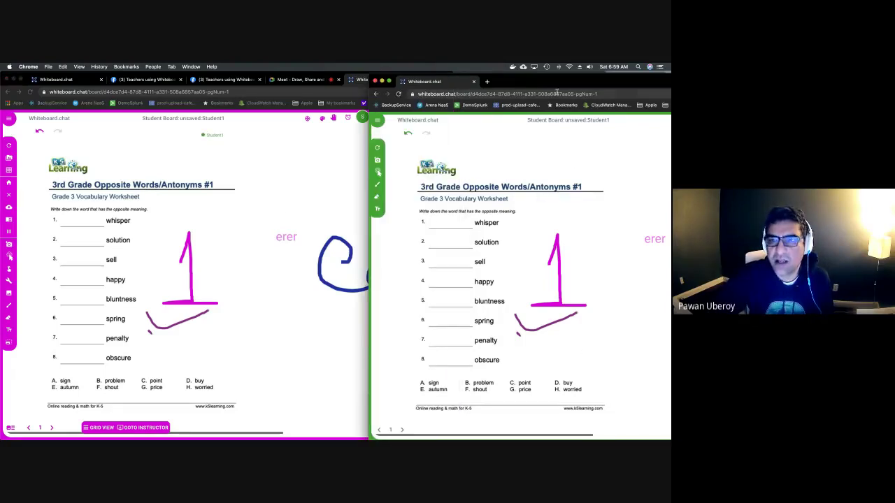
Move the student window aside and return to the instructor's own board.
{"action": "left_click_drag", "start_coordinate": [555, 85], "coordinate": [461, 86]}
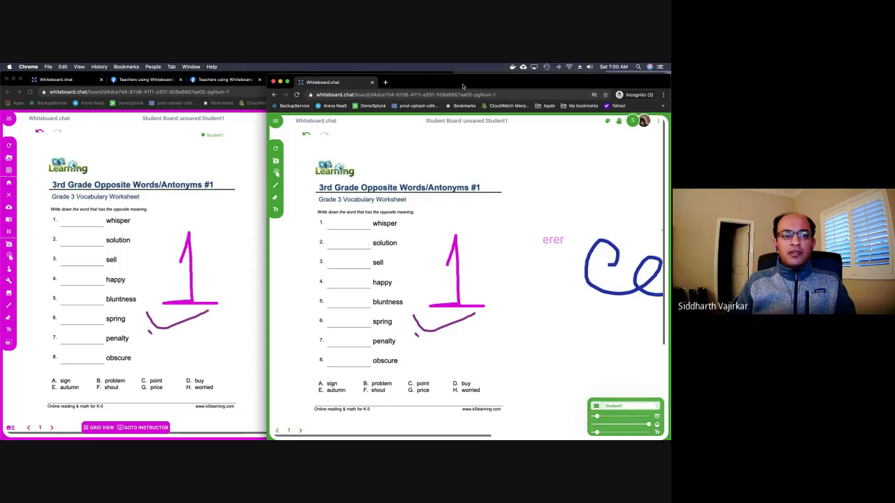
{"action": "left_click", "coordinate": [228, 162]}
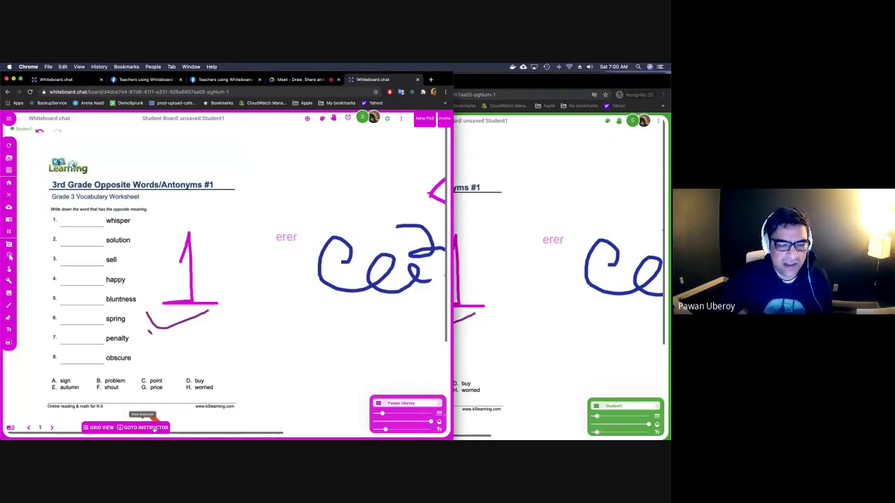
{"action": "left_click", "coordinate": [154, 428]}
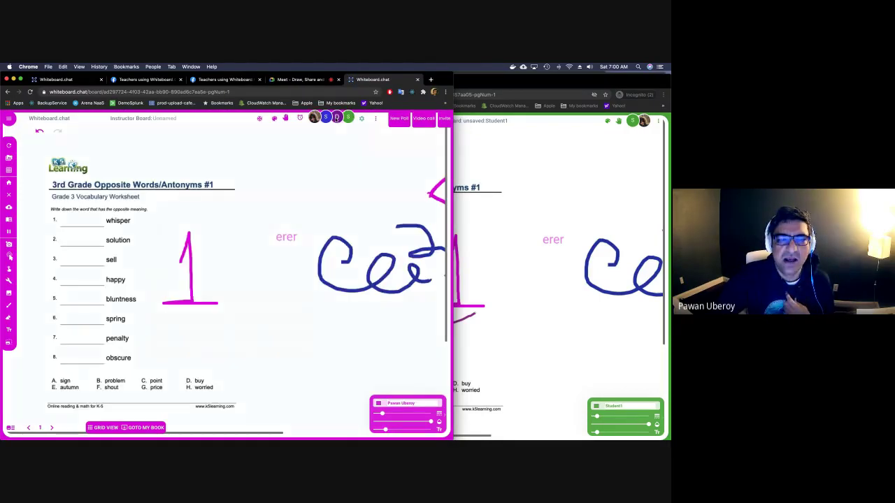
{"action": "left_click", "coordinate": [336, 118]}
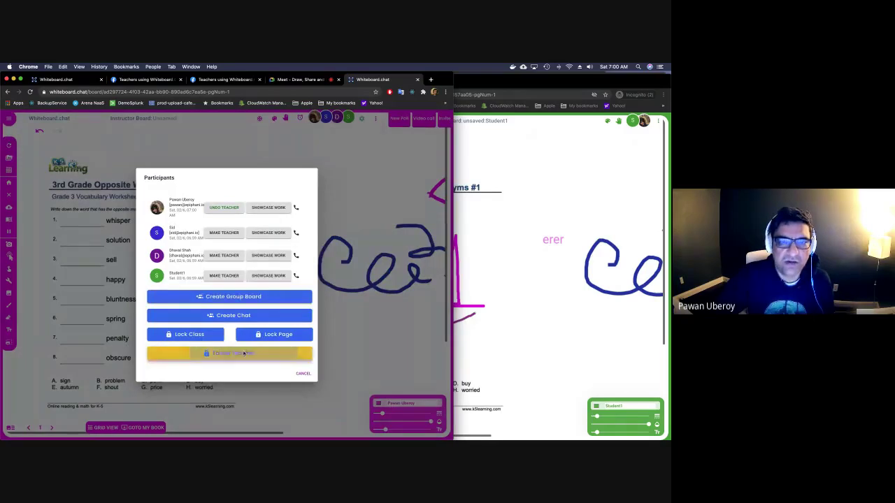
Turn on Follow Teacher and move the worksheets to page 2.
{"action": "left_click", "coordinate": [243, 353]}
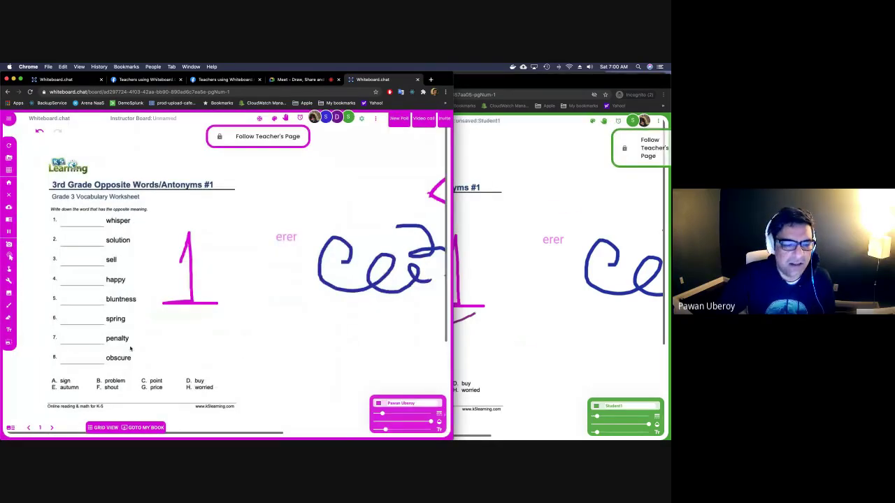
{"action": "left_click", "coordinate": [337, 117]}
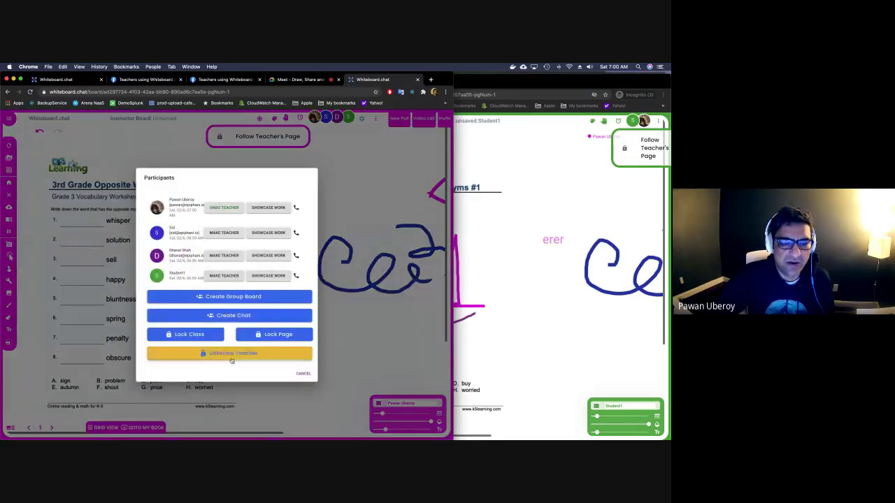
{"action": "left_click", "coordinate": [303, 373]}
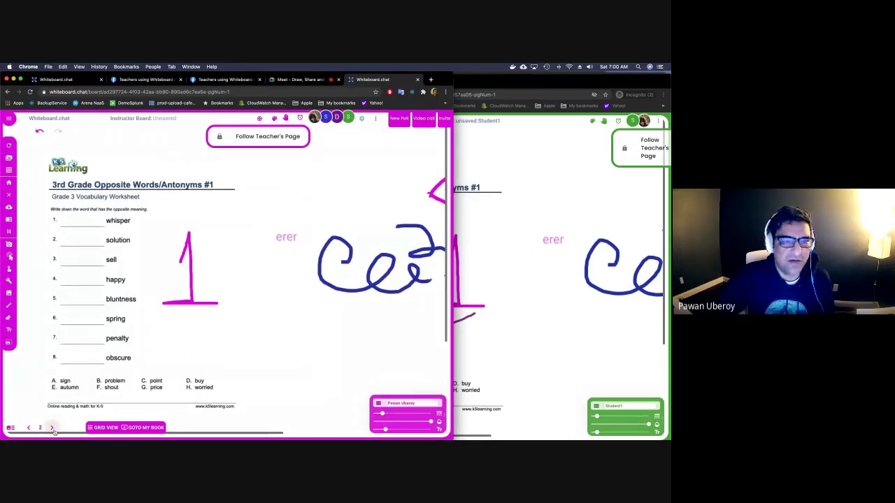
{"action": "left_click", "coordinate": [51, 428]}
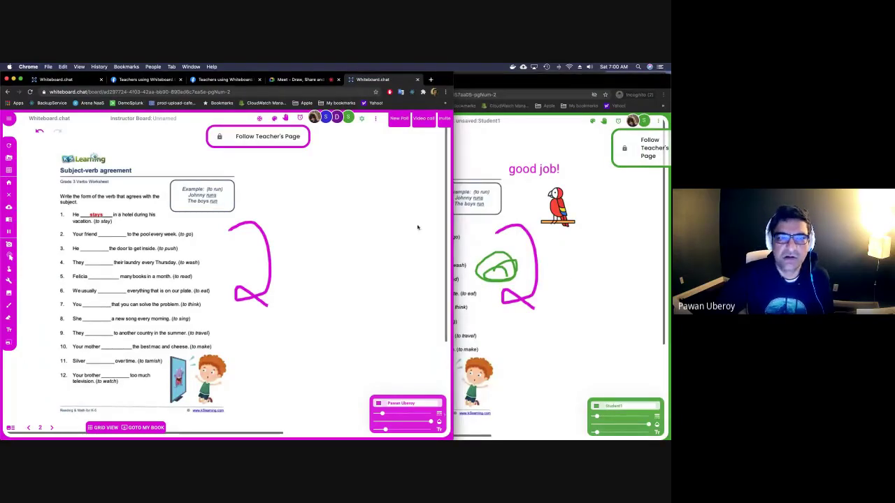
{"action": "left_click", "coordinate": [220, 137]}
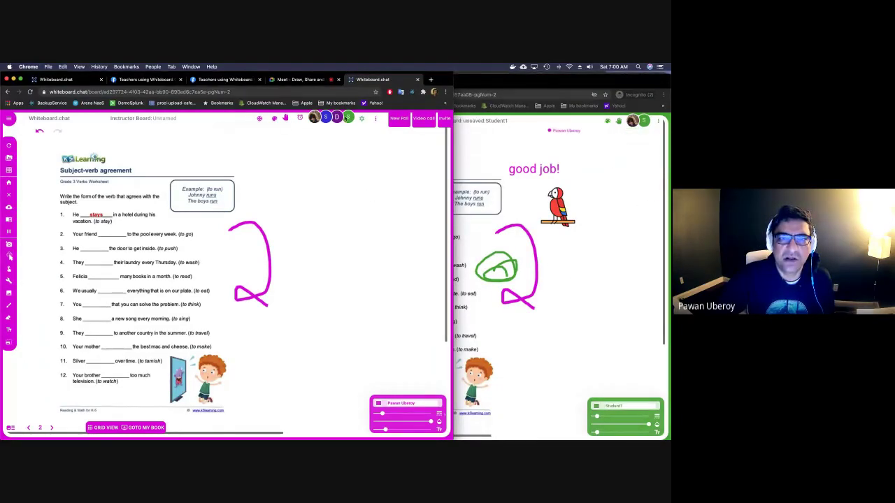
Lock the class so students cannot edit, and check Student1's board.
{"action": "left_click", "coordinate": [346, 118]}
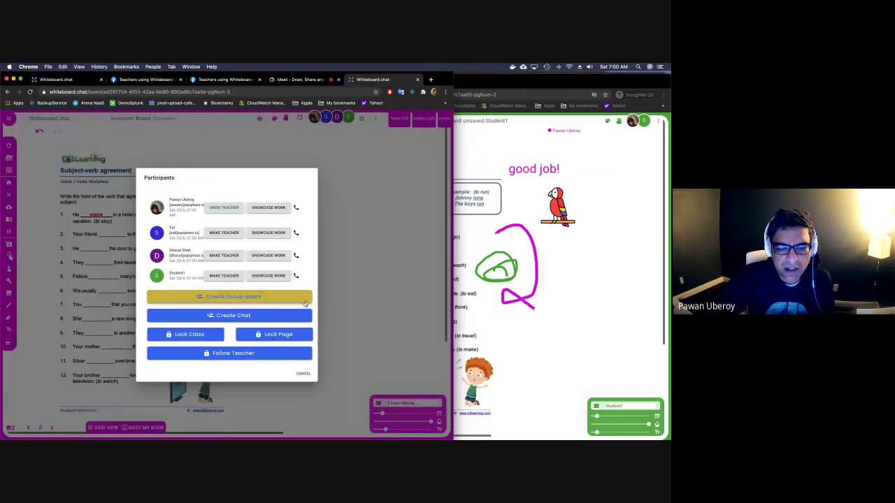
{"action": "left_click", "coordinate": [220, 333]}
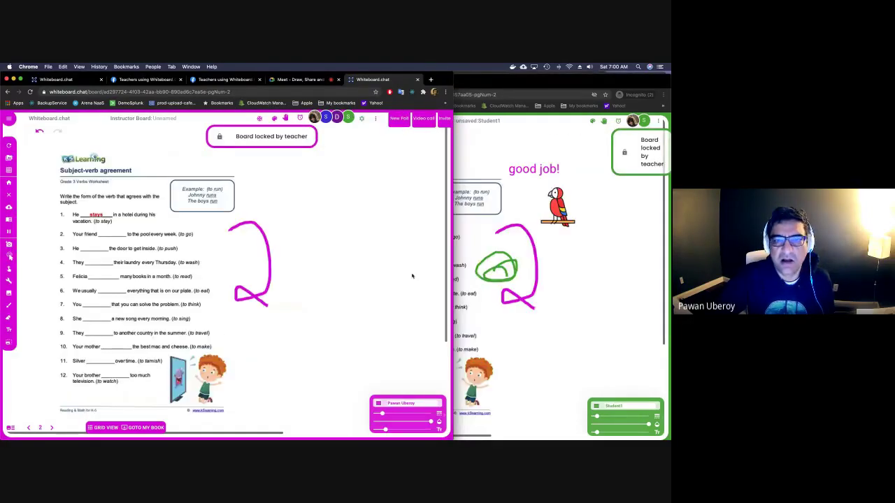
{"action": "left_click", "coordinate": [514, 264]}
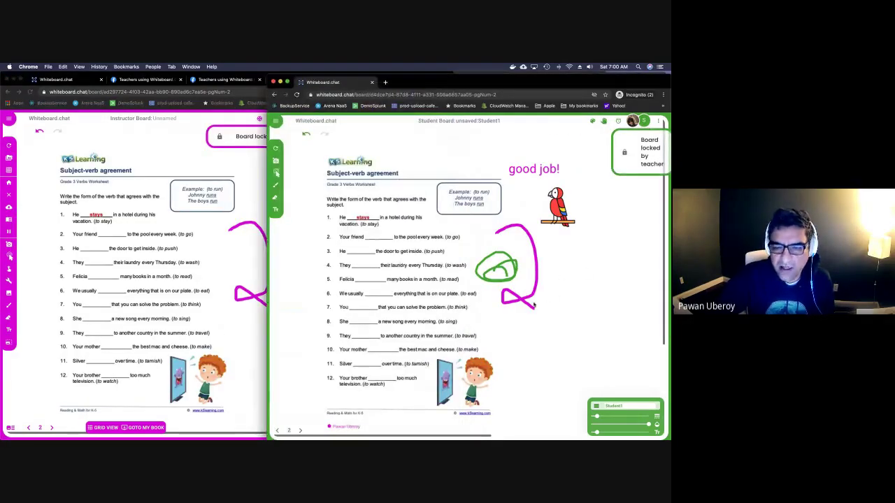
Draw a magenta tick right of the big 2 and unlock the board for students.
{"action": "left_click", "coordinate": [259, 330]}
{"action": "mouse_move", "coordinate": [294, 270]}
{"action": "left_mouse_down"}
{"action": "mouse_move", "coordinate": [322, 259]}
{"action": "mouse_move", "coordinate": [315, 271]}
{"action": "left_mouse_up"}
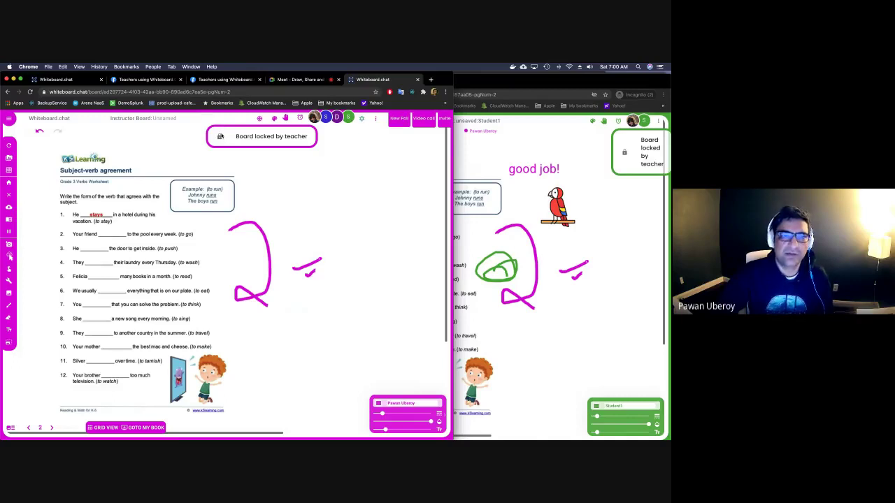
{"action": "left_click", "coordinate": [220, 136]}
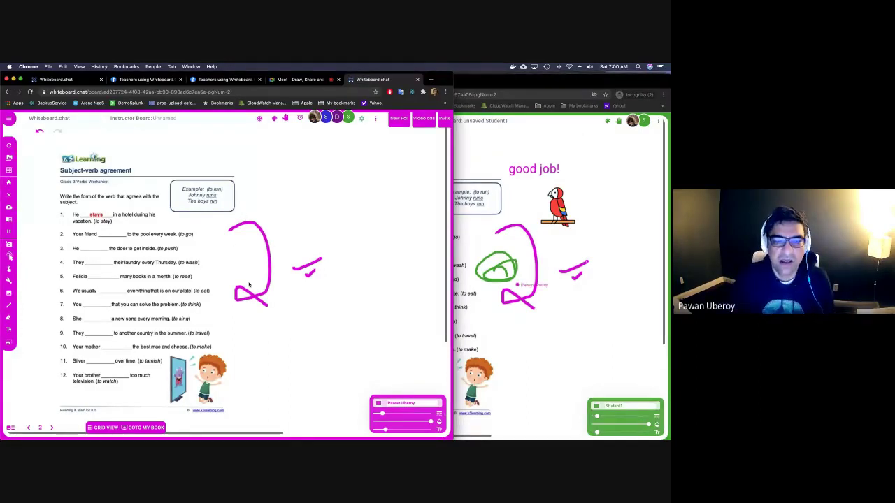
{"action": "left_click", "coordinate": [538, 330]}
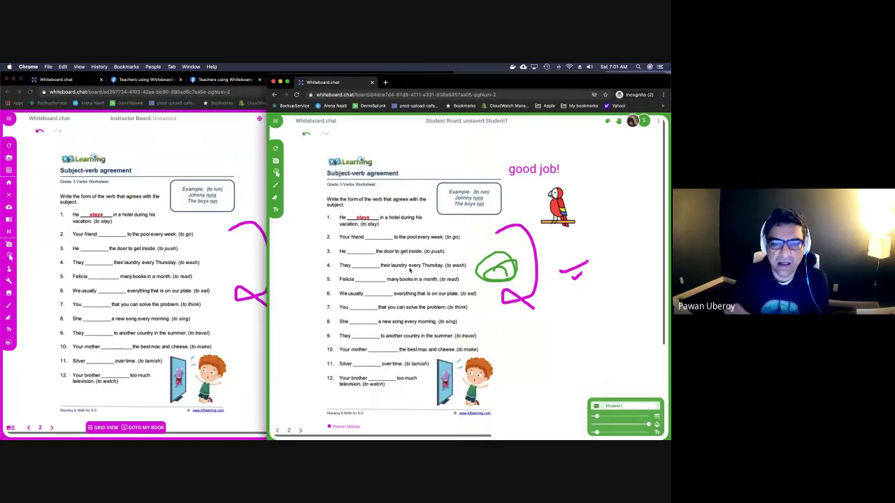
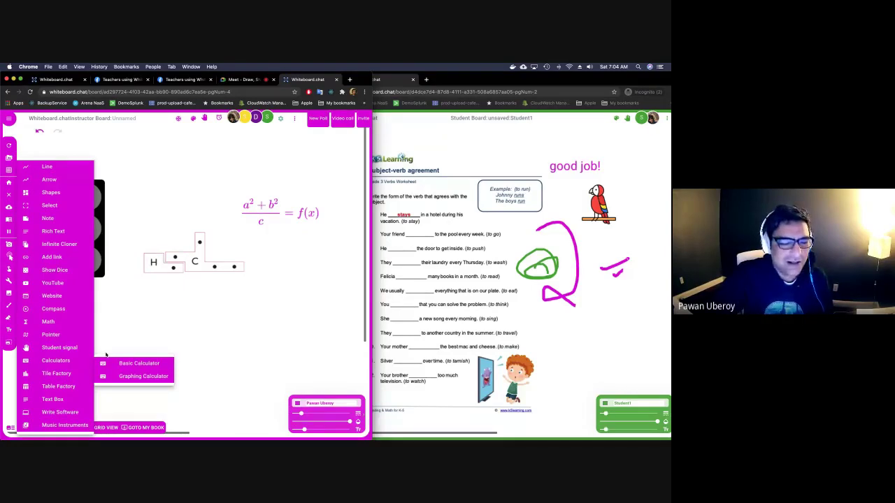
Add a basic calculator to the instructor board and glance at the student's board.
{"action": "left_click", "coordinate": [120, 362]}
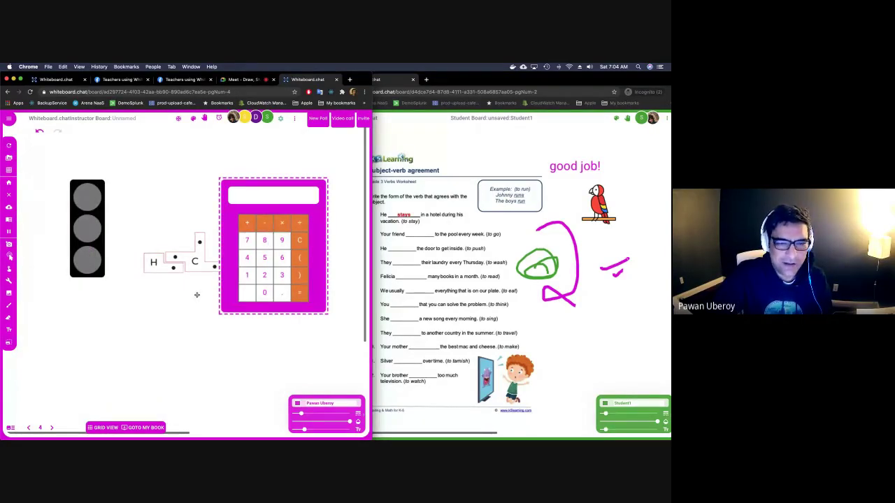
{"action": "key", "text": "super+grave"}
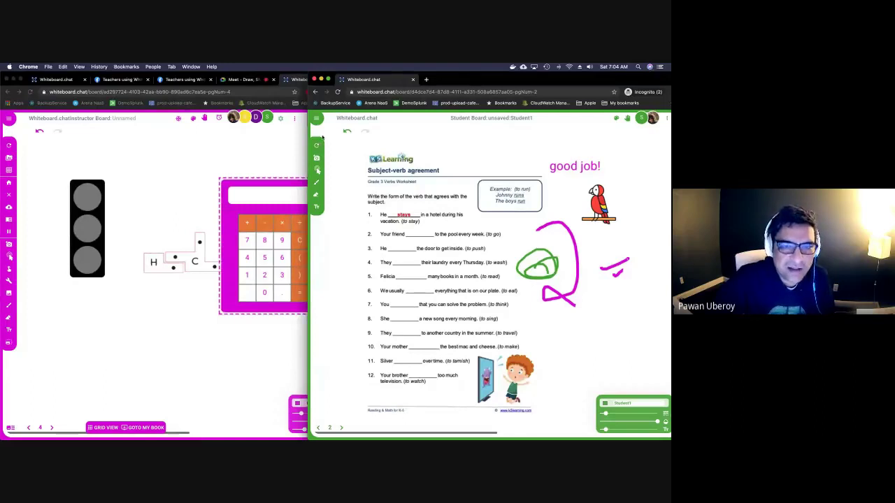
{"action": "left_click", "coordinate": [231, 302]}
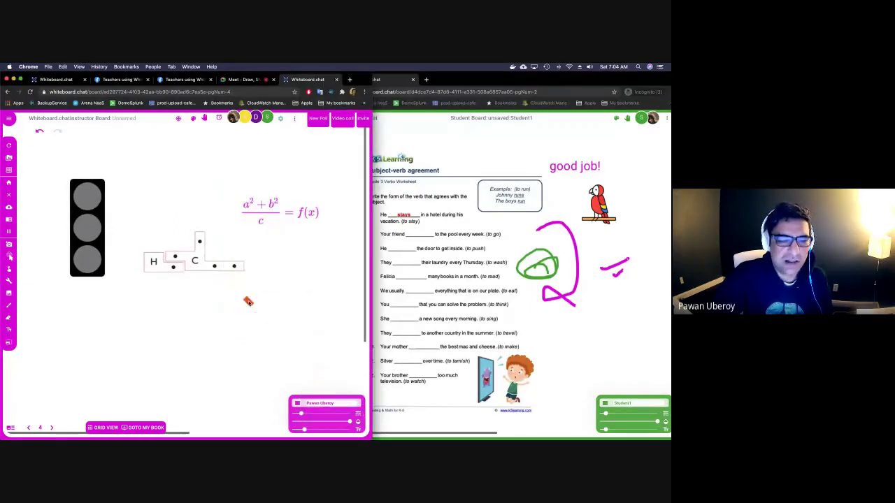
In the graphing calculator, sketch polygon ABCD with GeoGebra's Polygon tool, then close the calculator.
{"action": "left_click", "coordinate": [10, 279]}
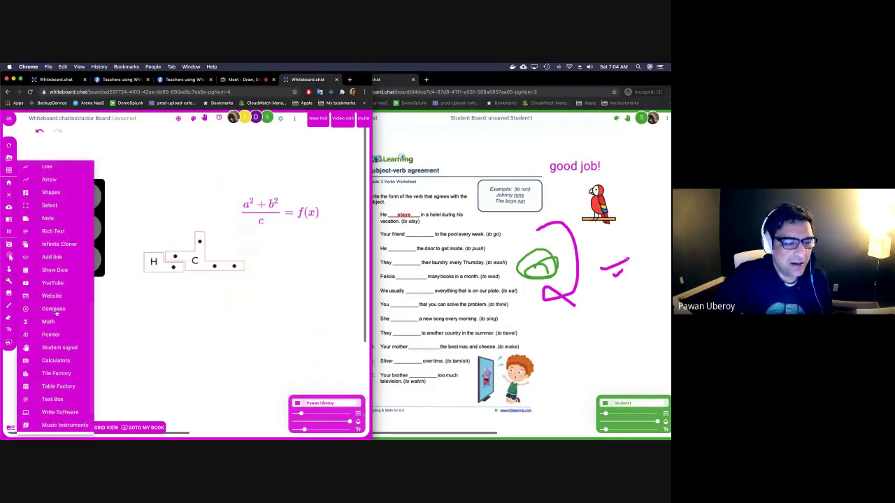
{"action": "mouse_move", "coordinate": [73, 362]}
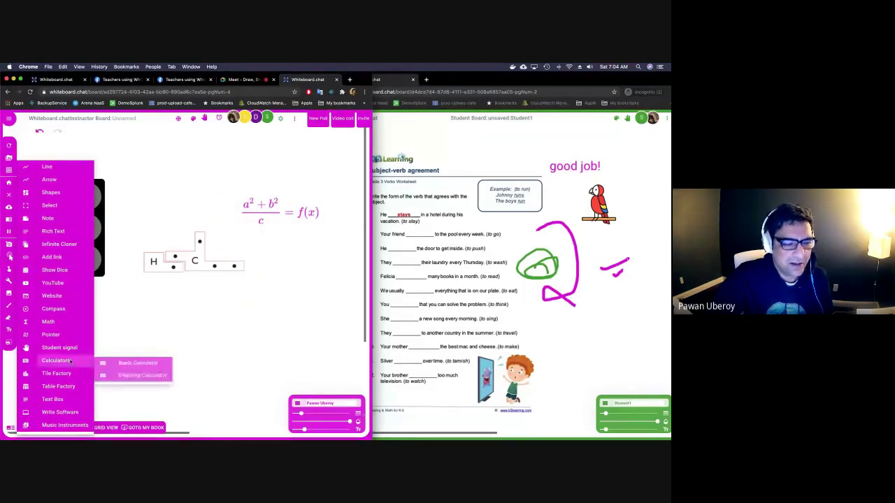
{"action": "left_click", "coordinate": [112, 374]}
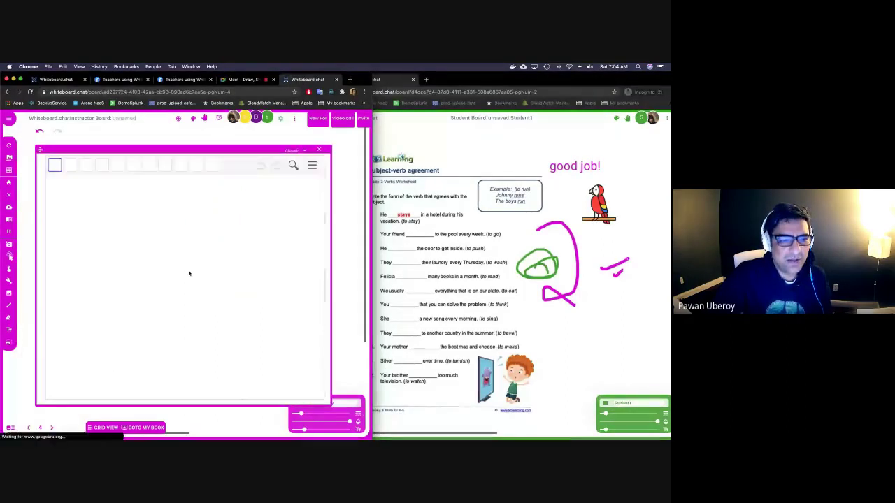
{"action": "left_click", "coordinate": [86, 164]}
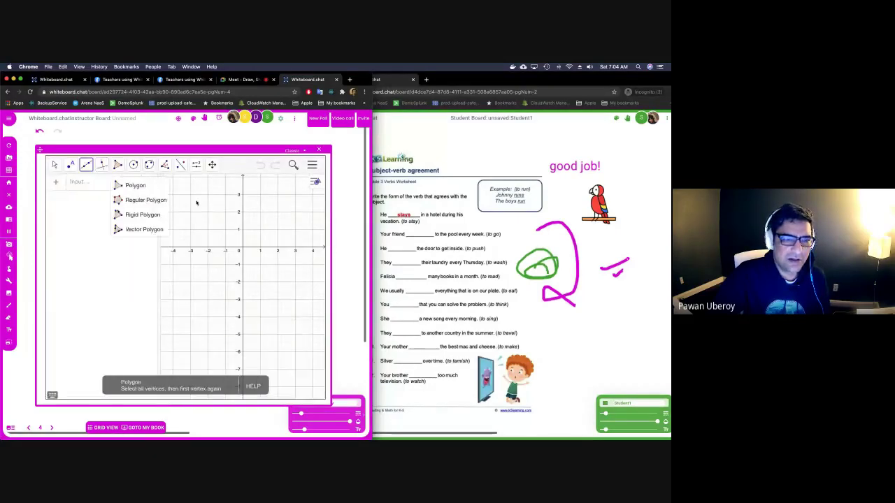
{"action": "left_click", "coordinate": [129, 185]}
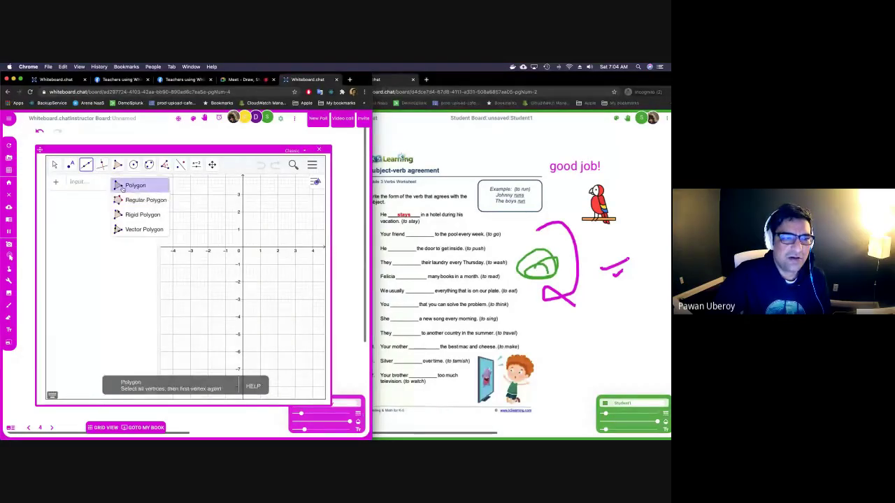
{"action": "left_click", "coordinate": [193, 197]}
{"action": "left_click", "coordinate": [265, 223]}
{"action": "left_click", "coordinate": [242, 274]}
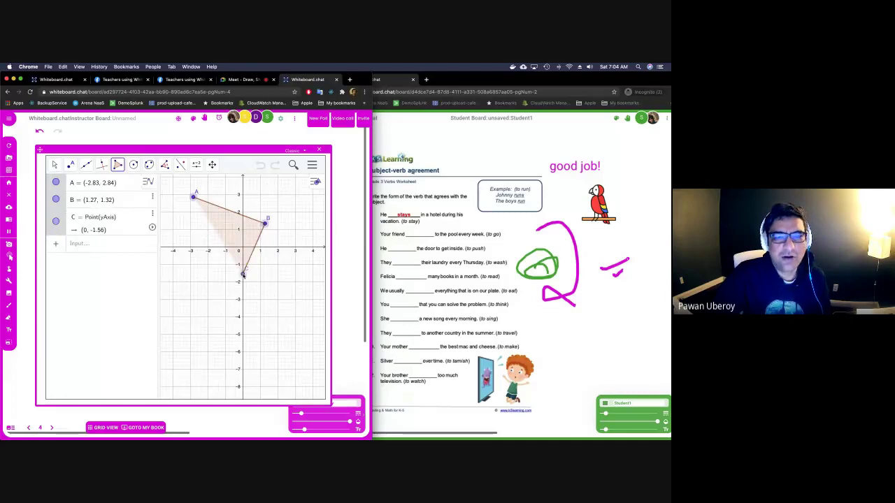
{"action": "left_click", "coordinate": [279, 203]}
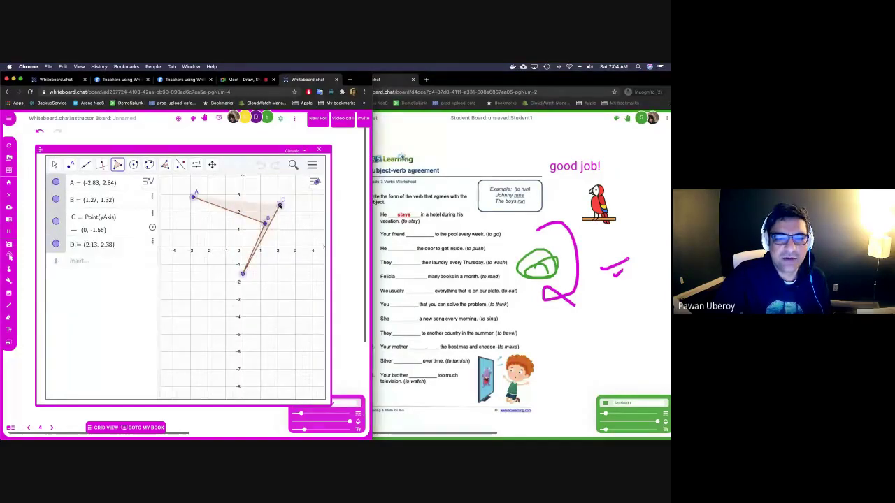
{"action": "left_click", "coordinate": [320, 151]}
{"action": "left_click", "coordinate": [9, 282]}
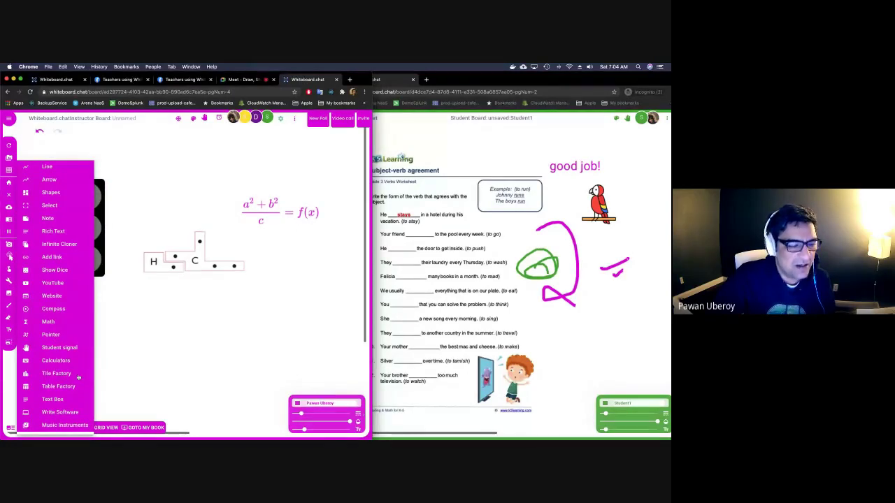
Start a Tile Factory and move it lower on the board.
{"action": "left_click", "coordinate": [56, 373]}
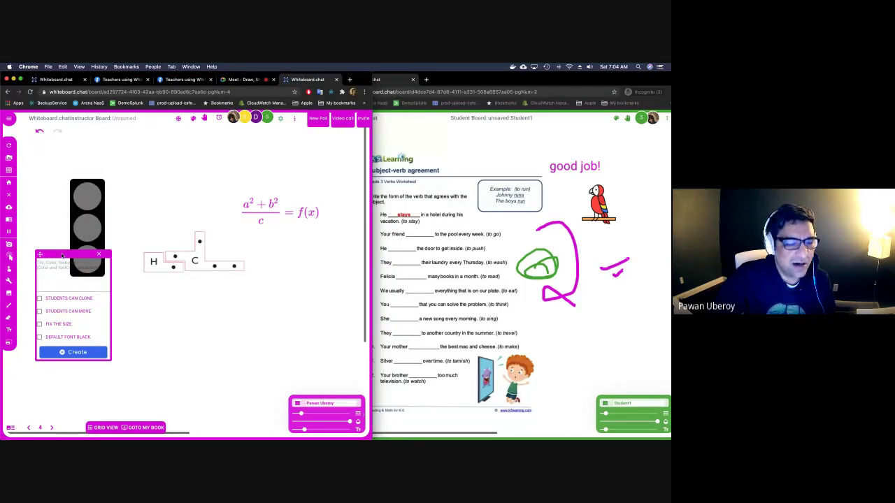
{"action": "left_click_drag", "start_coordinate": [62, 256], "coordinate": [63, 287]}
{"action": "left_click", "coordinate": [75, 224]}
{"action": "mouse_move", "coordinate": [74, 224]}
{"action": "left_mouse_down"}
{"action": "mouse_move", "coordinate": [83, 223]}
{"action": "mouse_move", "coordinate": [51, 226]}
{"action": "mouse_move", "coordinate": [164, 247]}
{"action": "mouse_move", "coordinate": [270, 203]}
{"action": "left_mouse_up"}
{"action": "left_click", "coordinate": [49, 228]}
{"action": "left_click", "coordinate": [49, 225]}
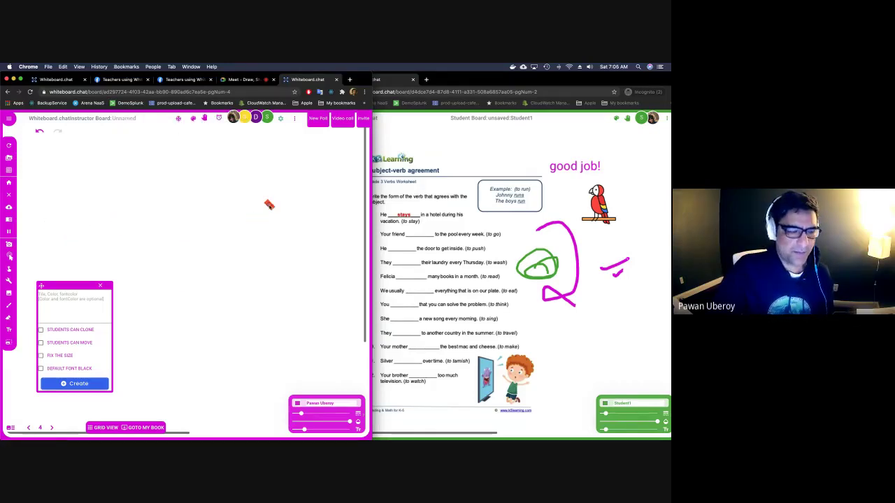
Create student-clonable tiles a, b, c, a name tile and an emoji tile.
{"action": "left_click", "coordinate": [78, 308]}
{"action": "type", "text": "a,b"}
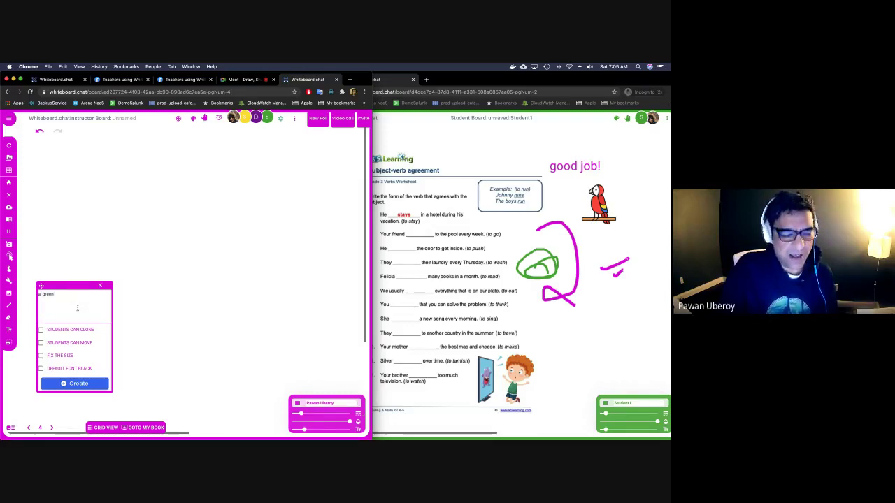
{"action": "type", "text": "c"}
{"action": "key", "text": "Return"}
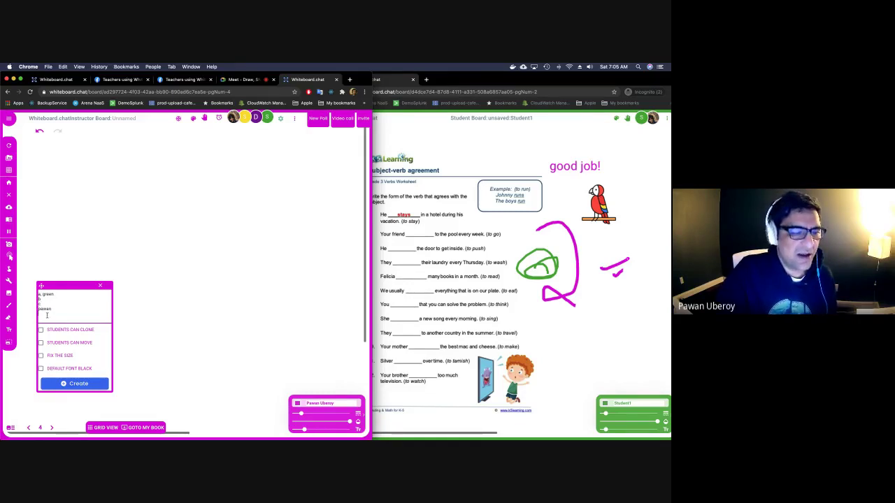
{"action": "right_click", "coordinate": [47, 315]}
{"action": "left_click", "coordinate": [55, 319]}
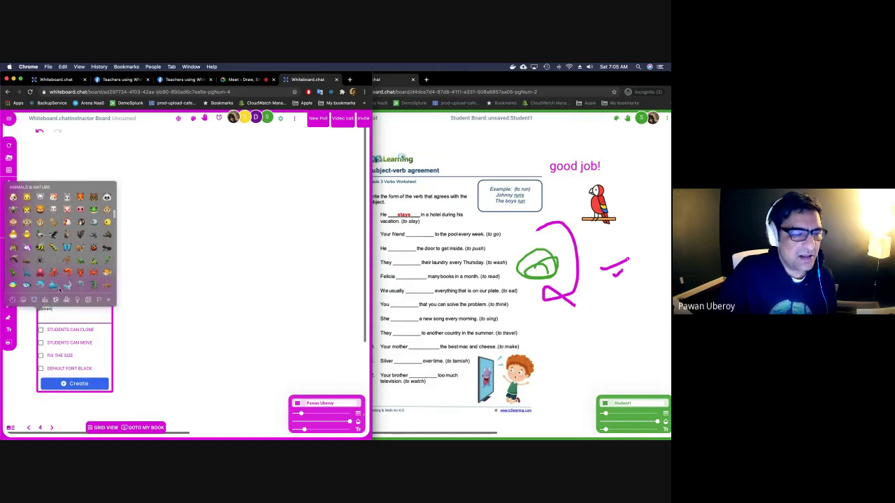
{"action": "left_click", "coordinate": [40, 274]}
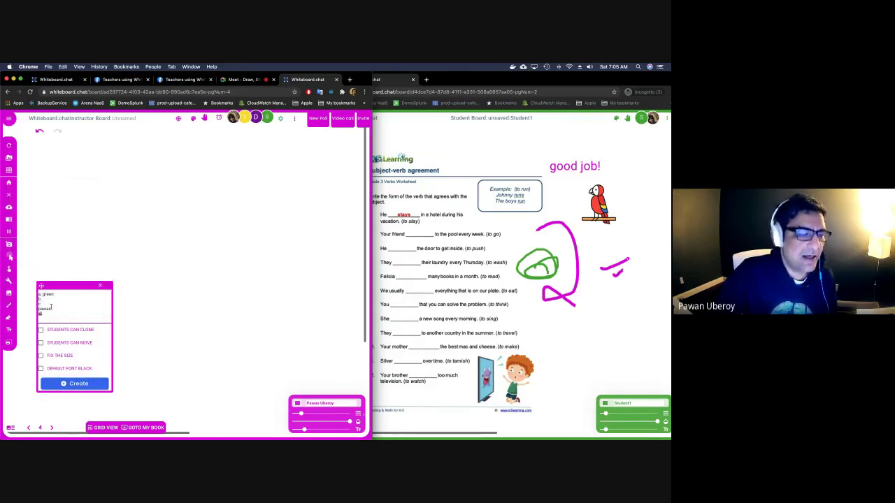
{"action": "left_click", "coordinate": [41, 330]}
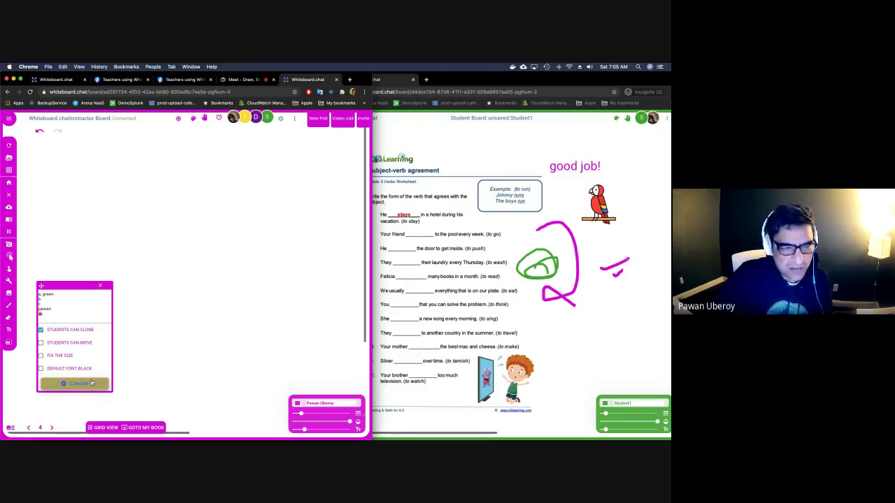
{"action": "left_click", "coordinate": [92, 383]}
Switch the student board to page 4.
{"action": "left_click", "coordinate": [430, 277]}
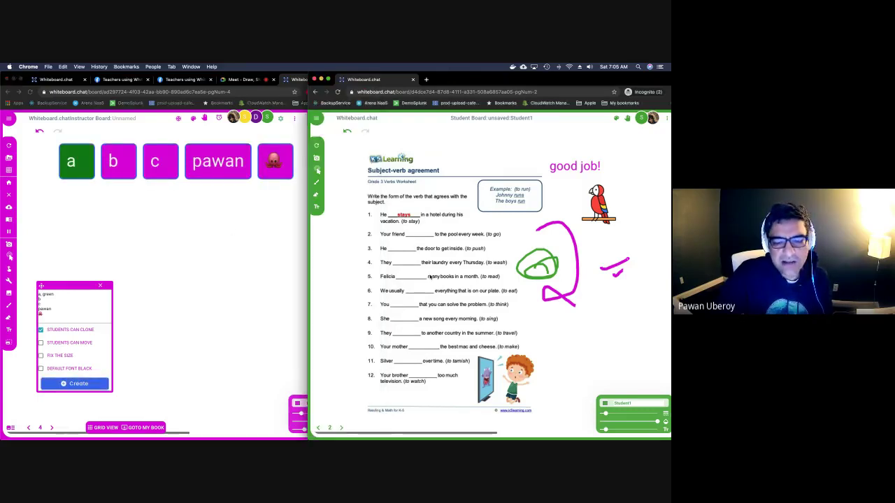
{"action": "left_click", "coordinate": [332, 425]}
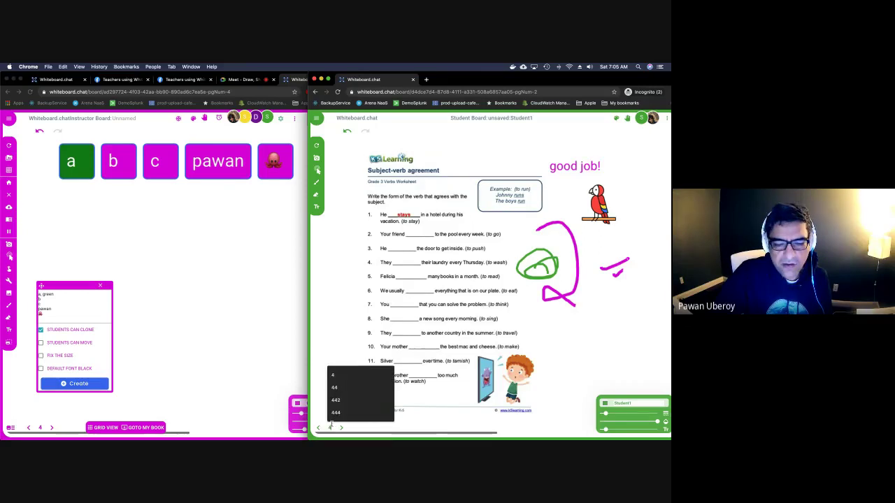
{"action": "left_click", "coordinate": [346, 414]}
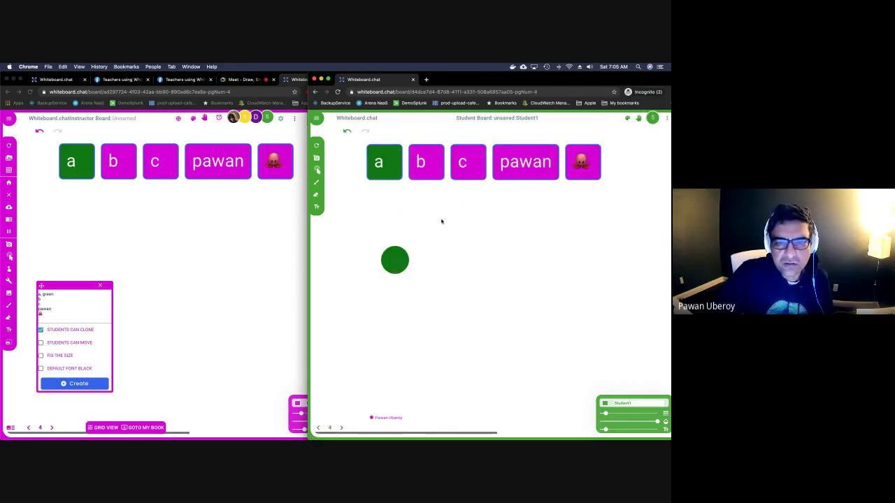
On the student board, drag clones of the a, name, emoji and c tiles onto the page.
{"action": "left_click", "coordinate": [318, 170]}
{"action": "left_click_drag", "start_coordinate": [379, 161], "coordinate": [465, 241]}
{"action": "left_click_drag", "start_coordinate": [525, 162], "coordinate": [544, 232]}
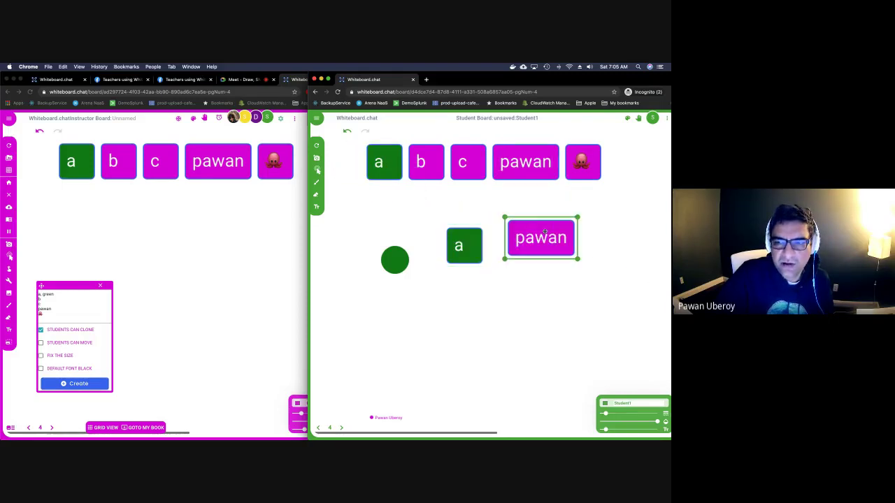
{"action": "left_click_drag", "start_coordinate": [583, 179], "coordinate": [607, 238]}
{"action": "mouse_move", "coordinate": [468, 162]}
{"action": "left_mouse_down"}
{"action": "mouse_move", "coordinate": [510, 283]}
{"action": "mouse_move", "coordinate": [532, 294]}
{"action": "left_mouse_up"}
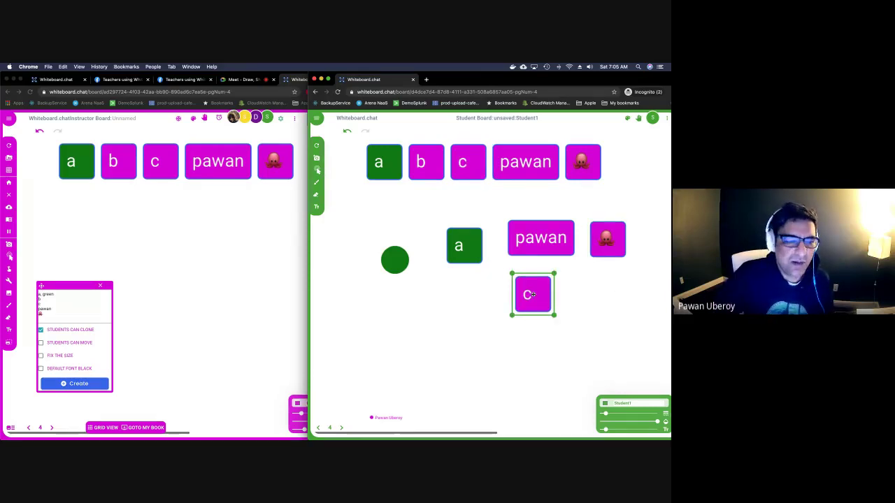
Close the Tile Factory dialog on the instructor board.
{"action": "left_click", "coordinate": [189, 310]}
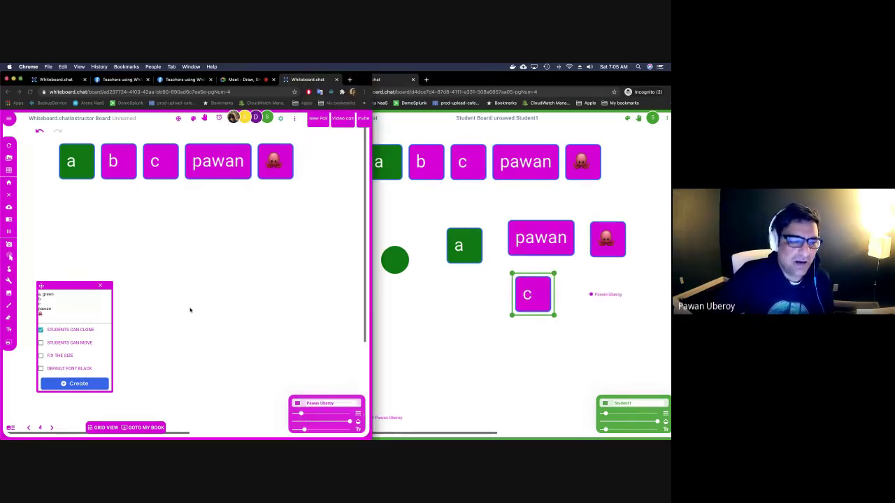
{"action": "left_click", "coordinate": [100, 285]}
{"action": "left_click", "coordinate": [9, 281]}
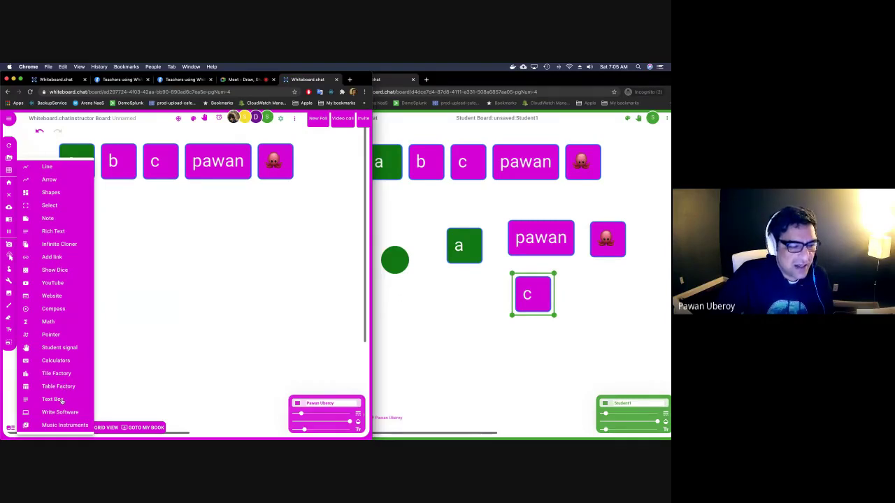
Draw an empty text box below the tiles, and erase the student's green circle and a-tile copy.
{"action": "left_click", "coordinate": [53, 399]}
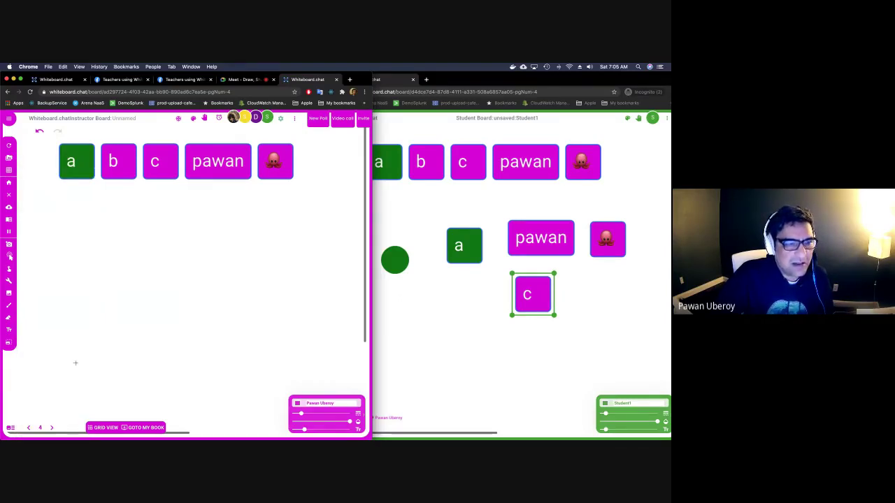
{"action": "left_click_drag", "start_coordinate": [91, 247], "coordinate": [174, 288]}
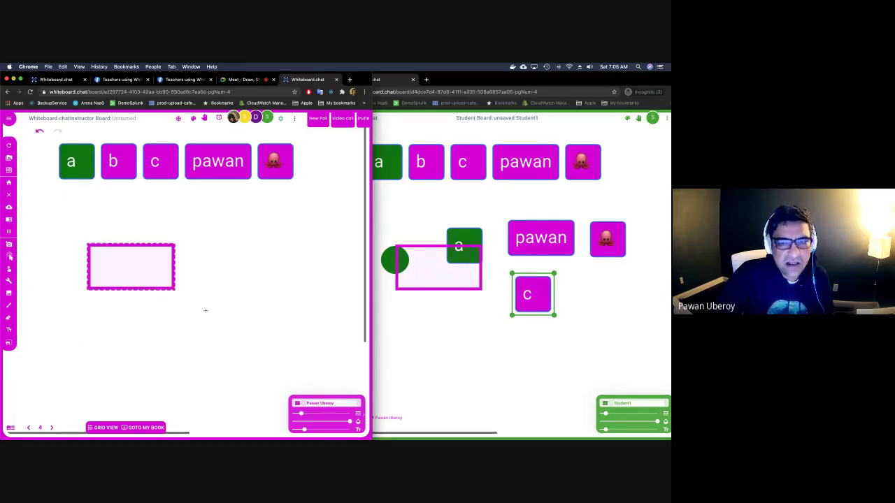
{"action": "left_click", "coordinate": [382, 310]}
{"action": "left_click", "coordinate": [316, 195]}
{"action": "mouse_move", "coordinate": [374, 221]}
{"action": "left_mouse_down"}
{"action": "mouse_move", "coordinate": [388, 243]}
{"action": "mouse_move", "coordinate": [513, 236]}
{"action": "mouse_move", "coordinate": [541, 279]}
{"action": "mouse_move", "coordinate": [570, 259]}
{"action": "left_mouse_up"}
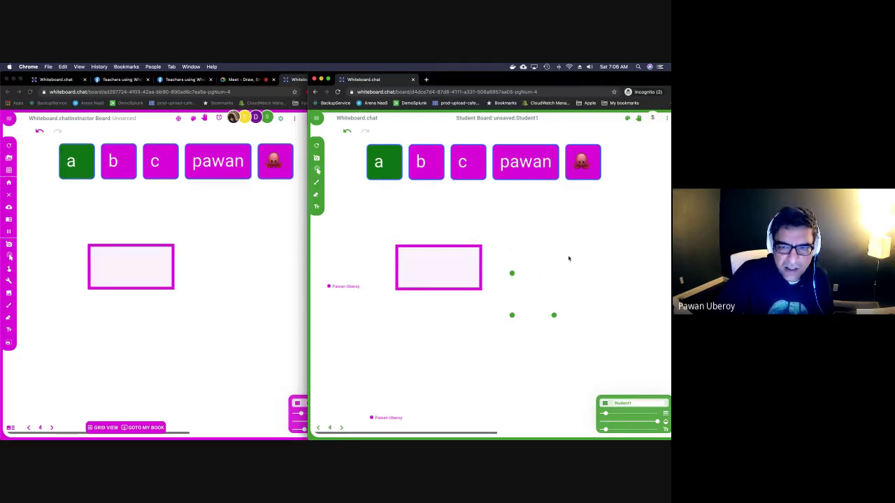
{"action": "left_click", "coordinate": [167, 256]}
Set abc as the 1-point correct answer for the text box.
{"action": "right_click", "coordinate": [156, 258]}
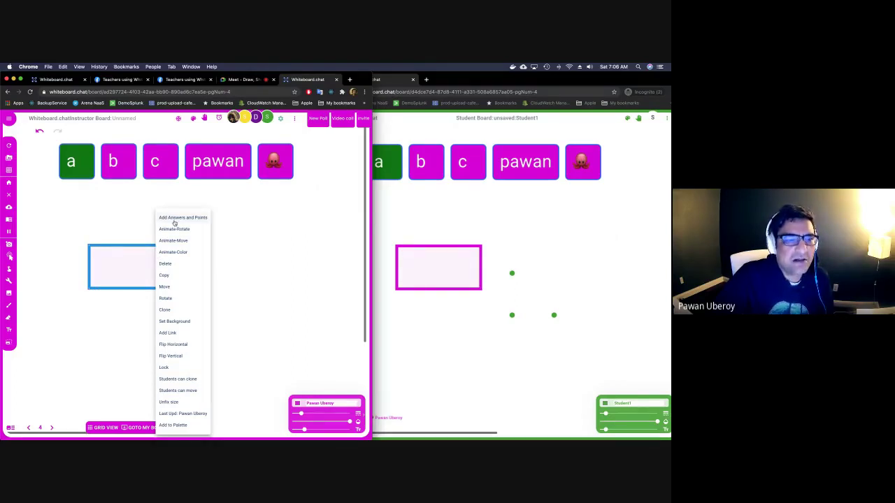
{"action": "left_click", "coordinate": [182, 218]}
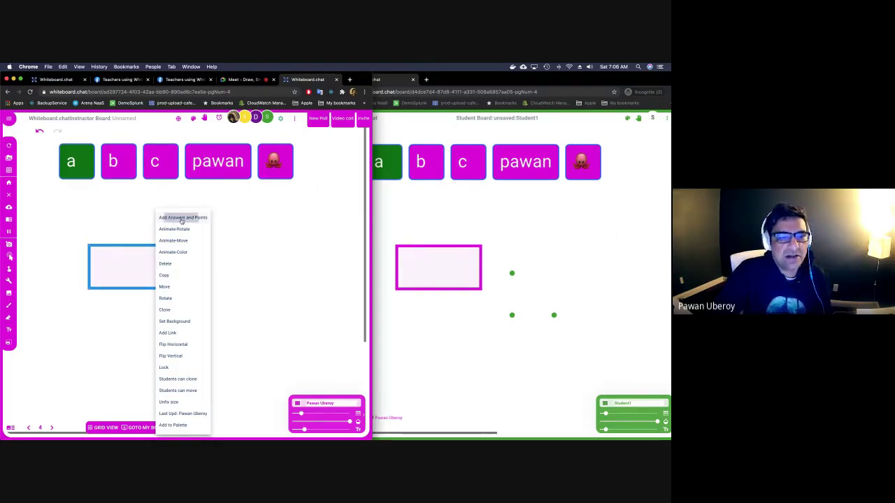
{"action": "left_click", "coordinate": [151, 274]}
{"action": "type", "text": "abc"}
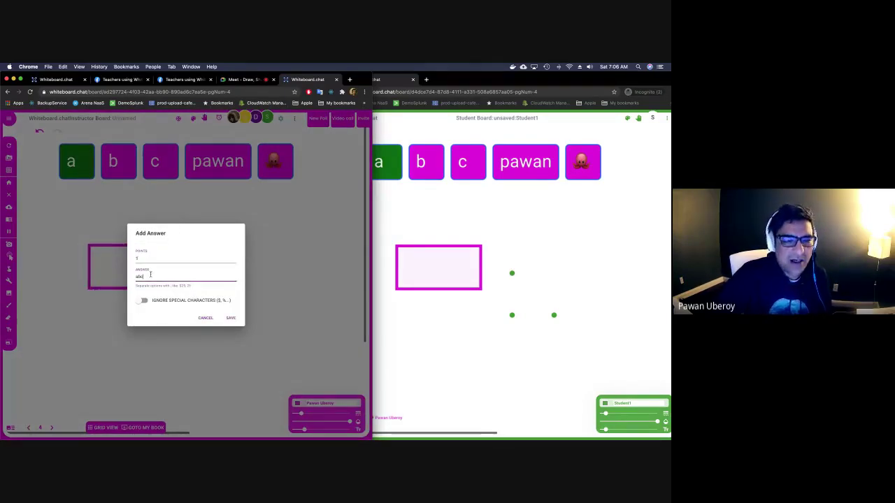
{"action": "left_click", "coordinate": [231, 318]}
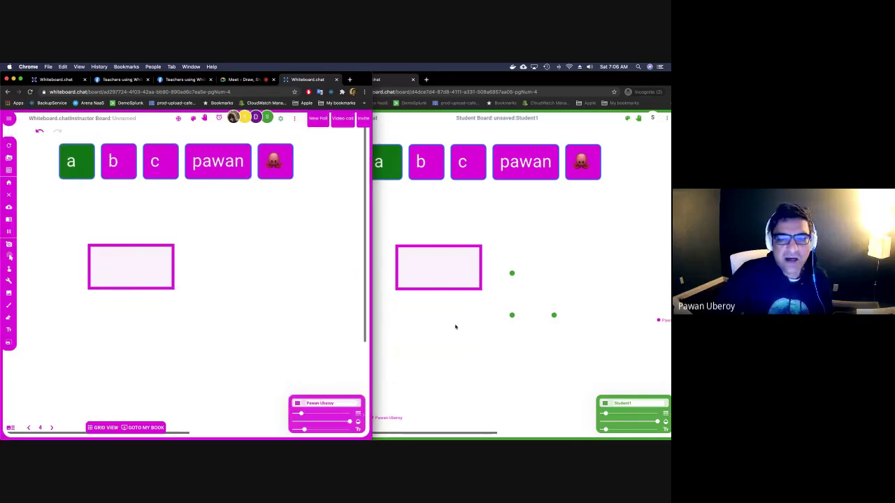
Answer the box with abc on the student board.
{"action": "left_click", "coordinate": [456, 327]}
{"action": "type", "text": "abc"}
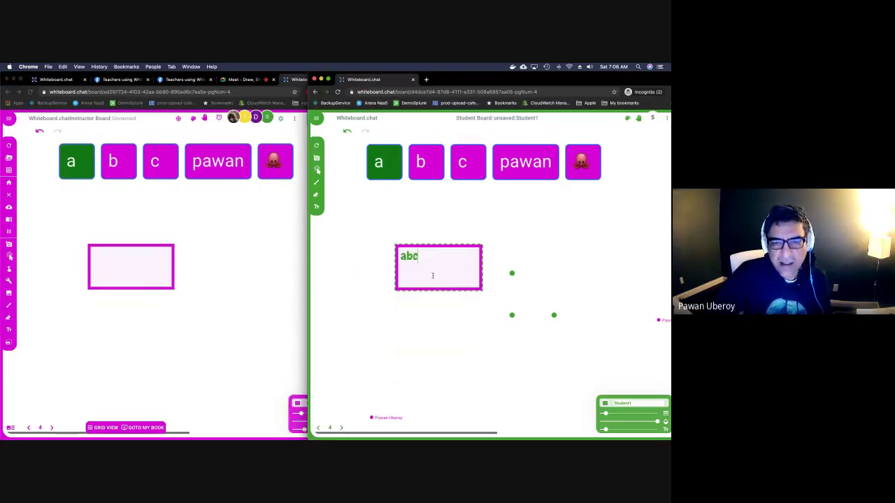
{"action": "key", "text": "Return"}
{"action": "left_click", "coordinate": [272, 250]}
{"action": "left_click", "coordinate": [291, 120]}
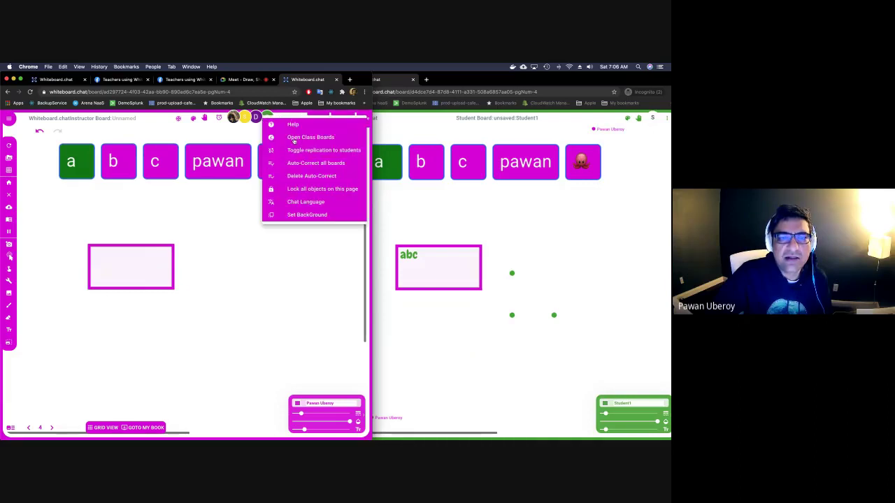
Auto-correct all boards, confirming the student's abc answer scores 100.00% [1/1].
{"action": "left_click", "coordinate": [302, 176]}
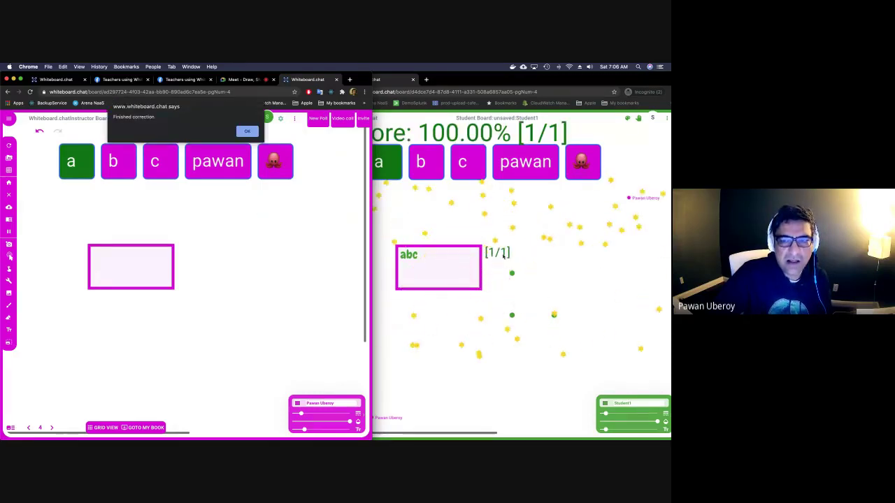
{"action": "left_click", "coordinate": [522, 265]}
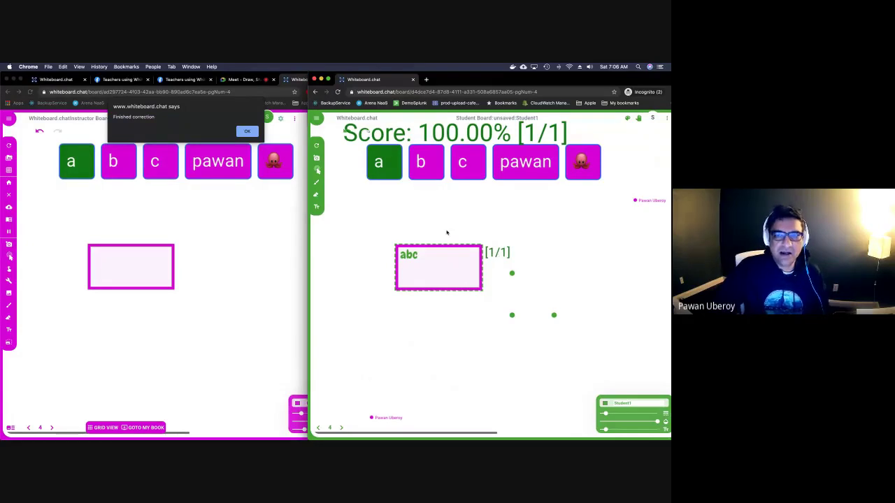
{"action": "left_click", "coordinate": [243, 132]}
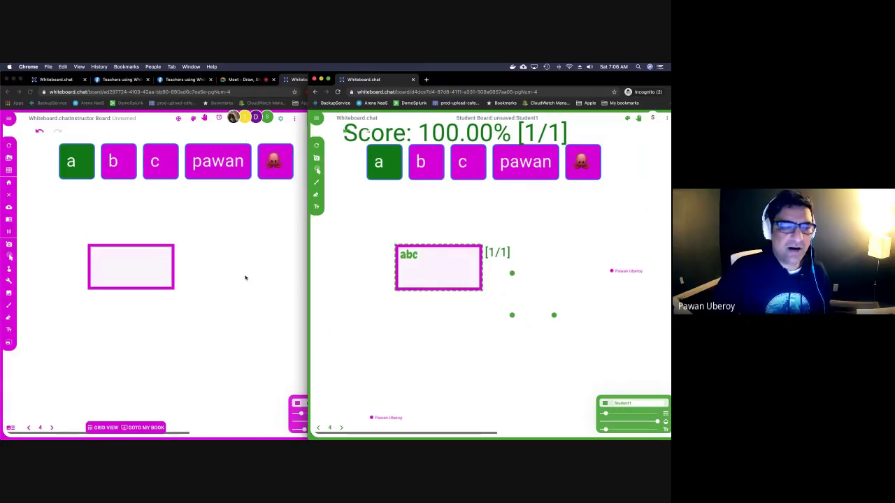
{"action": "left_click", "coordinate": [159, 322]}
{"action": "left_click", "coordinate": [10, 280]}
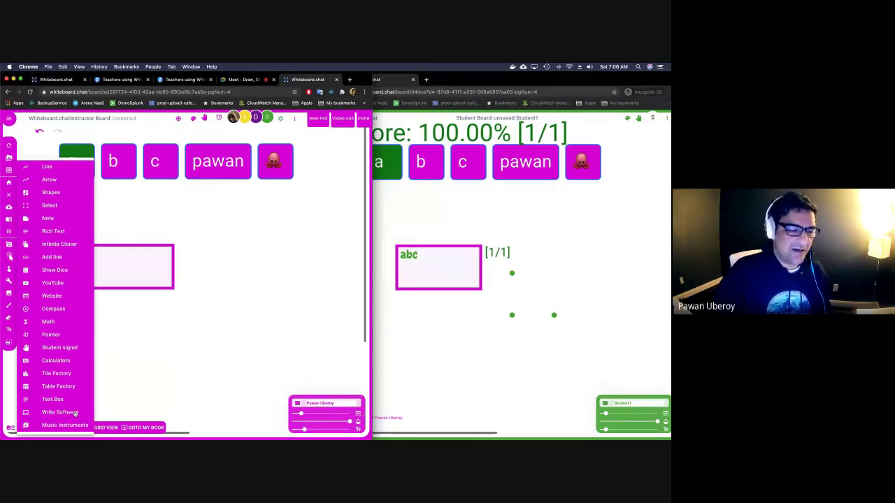
{"action": "mouse_move", "coordinate": [71, 425]}
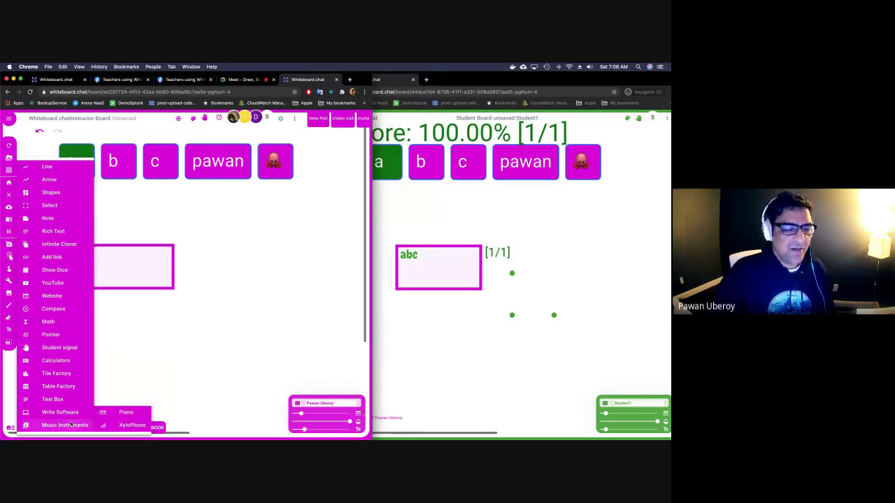
{"action": "left_click", "coordinate": [125, 425]}
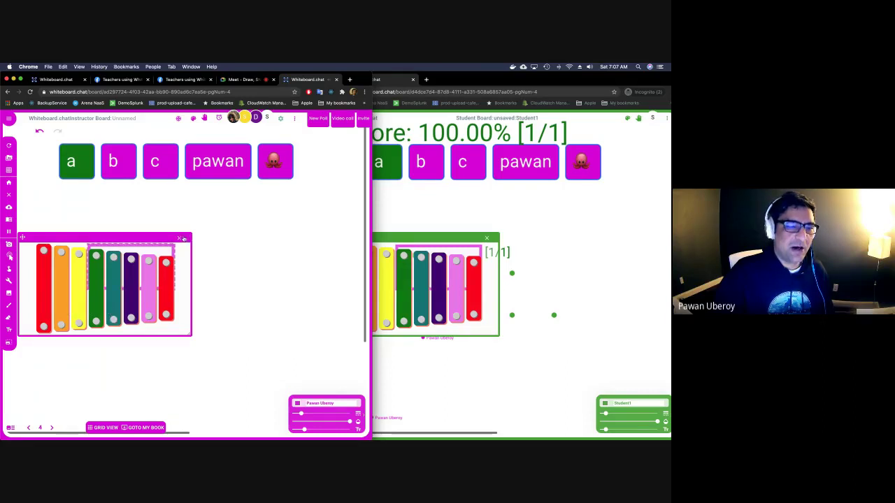
{"action": "left_click", "coordinate": [179, 239]}
{"action": "left_click", "coordinate": [9, 280]}
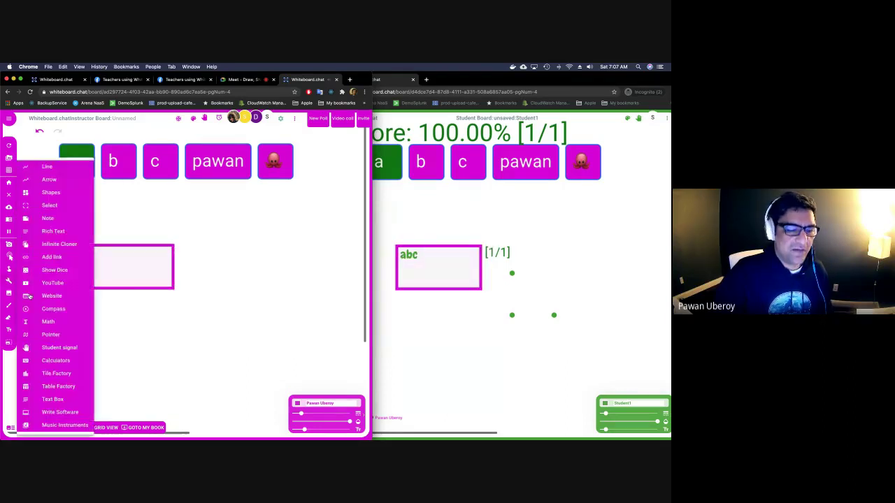
{"action": "mouse_move", "coordinate": [84, 424]}
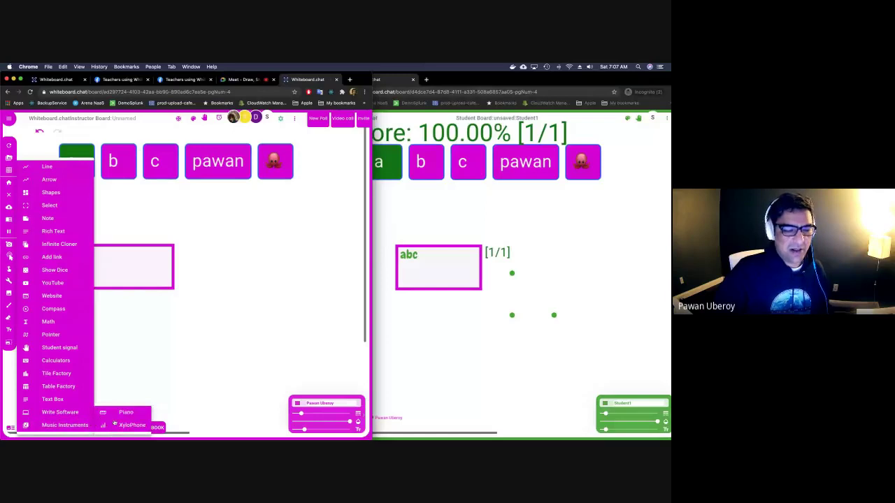
{"action": "left_click", "coordinate": [117, 414]}
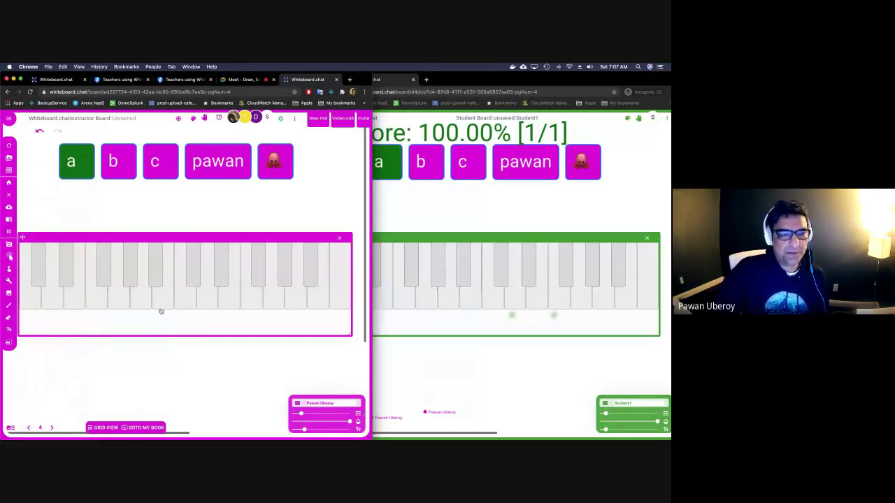
{"action": "key", "text": "q"}
{"action": "key", "text": "r"}
{"action": "key", "text": "m"}
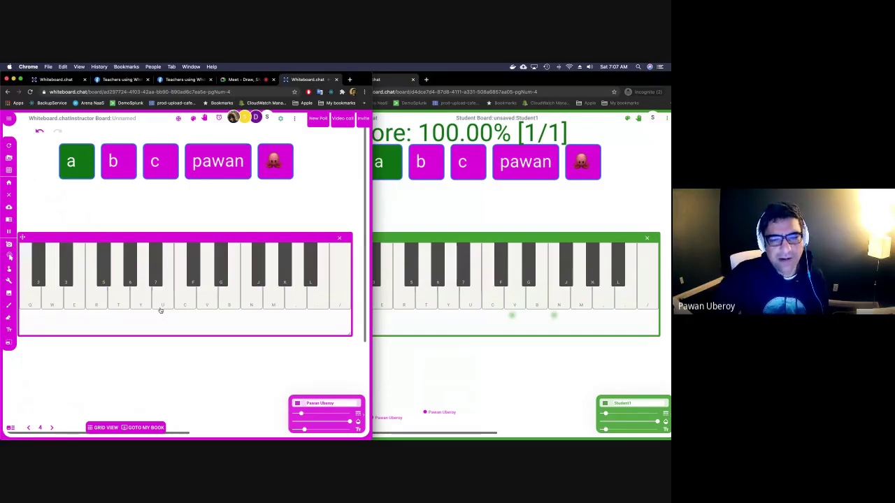
{"action": "left_click", "coordinate": [338, 239]}
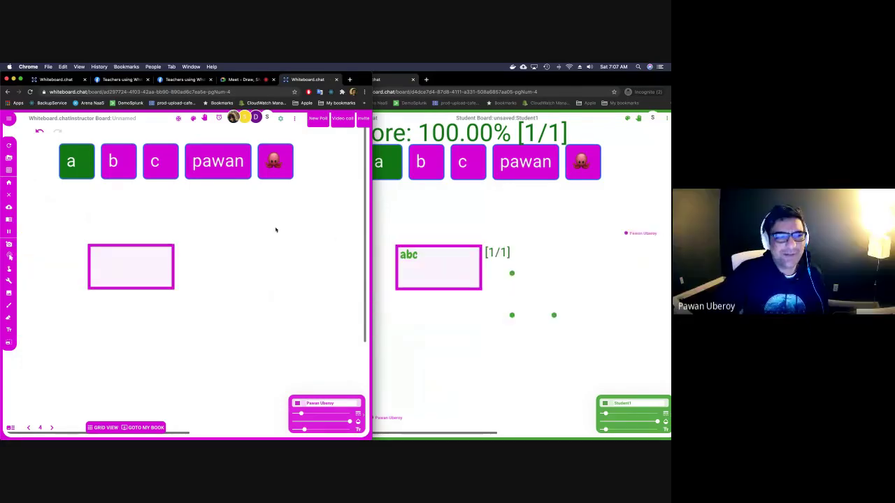
Sweep the eraser across the a, b, c, name and emoji tiles and the answer box.
{"action": "mouse_move", "coordinate": [119, 242]}
{"action": "left_mouse_down"}
{"action": "mouse_move", "coordinate": [68, 180]}
{"action": "mouse_move", "coordinate": [126, 166]}
{"action": "mouse_move", "coordinate": [258, 168]}
{"action": "left_mouse_up"}
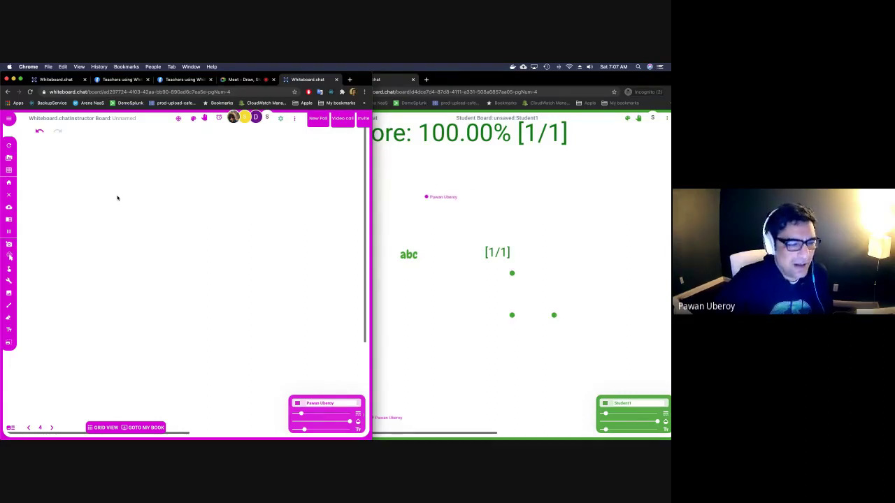
Glance at the Tools and Grid menus, then go to the Saved Boards page.
{"action": "left_click", "coordinate": [11, 283]}
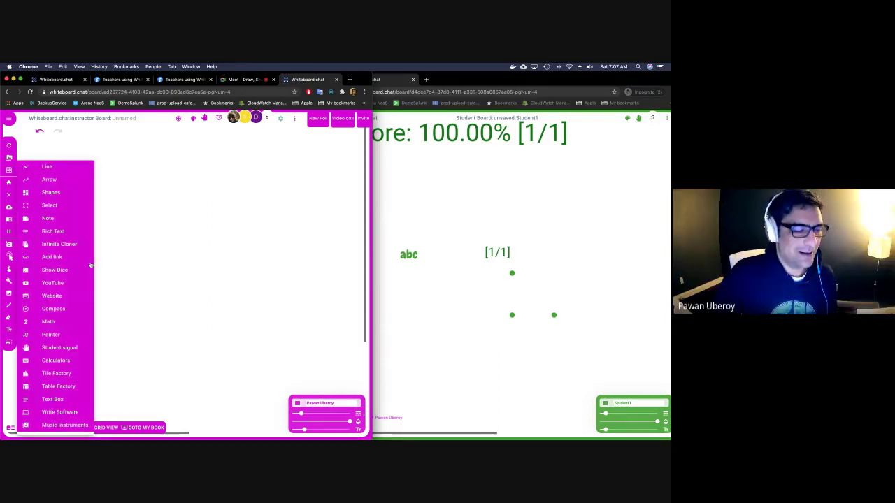
{"action": "left_click", "coordinate": [9, 170]}
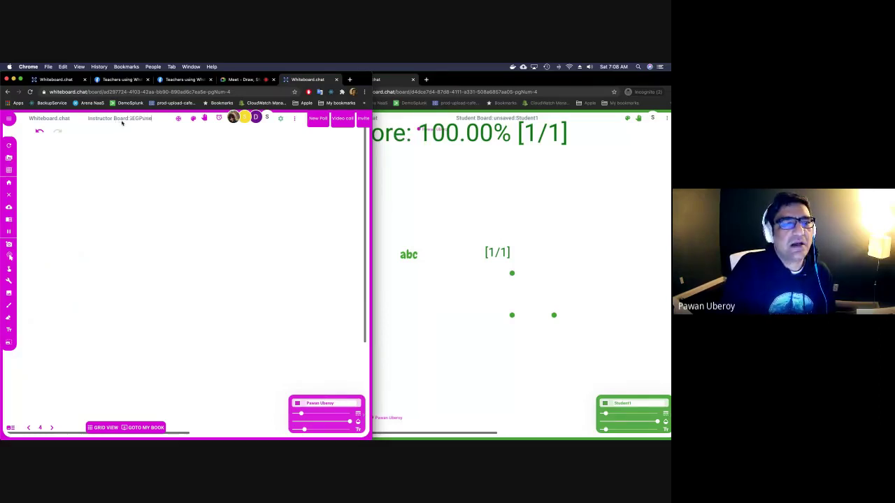
{"action": "left_click", "coordinate": [8, 158]}
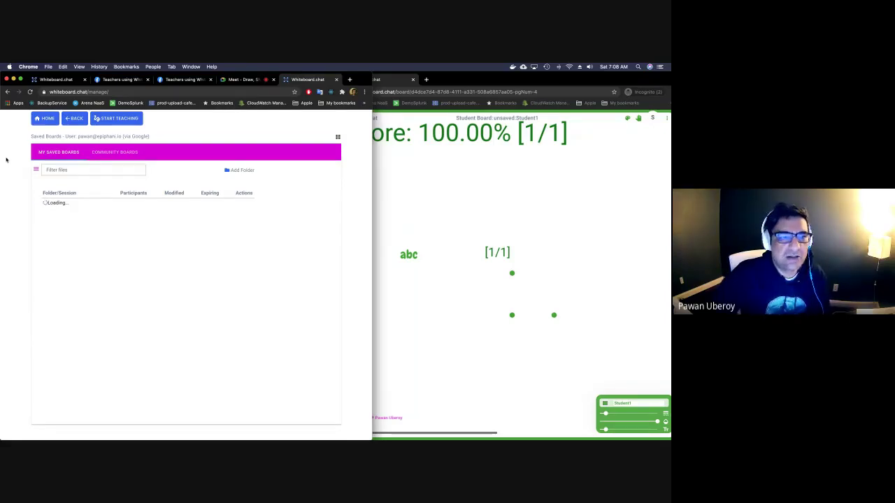
Filter saved boards by GEG and extend the GEGPune boards' expiry to Mar 20.
{"action": "left_click", "coordinate": [56, 170]}
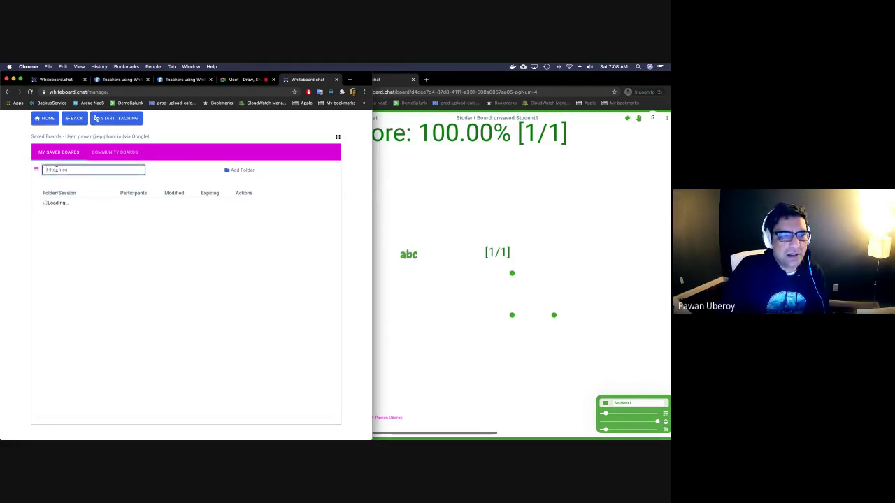
{"action": "type", "text": "GEG"}
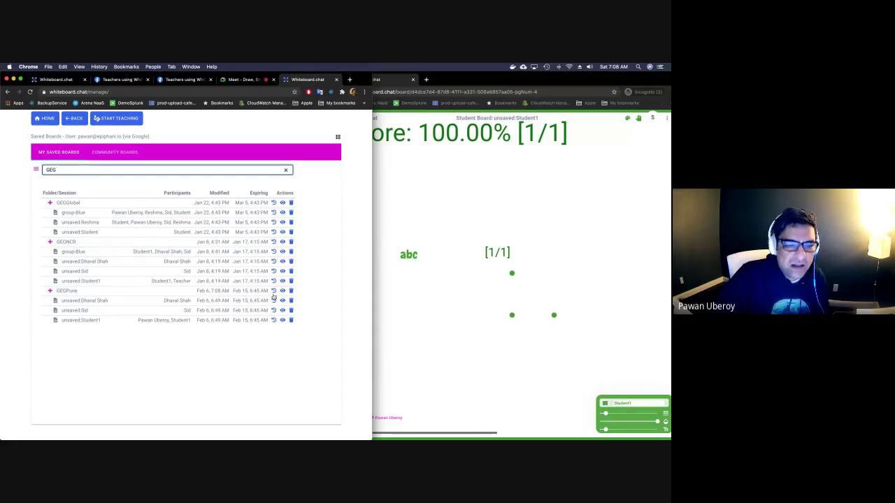
{"action": "left_click", "coordinate": [274, 292]}
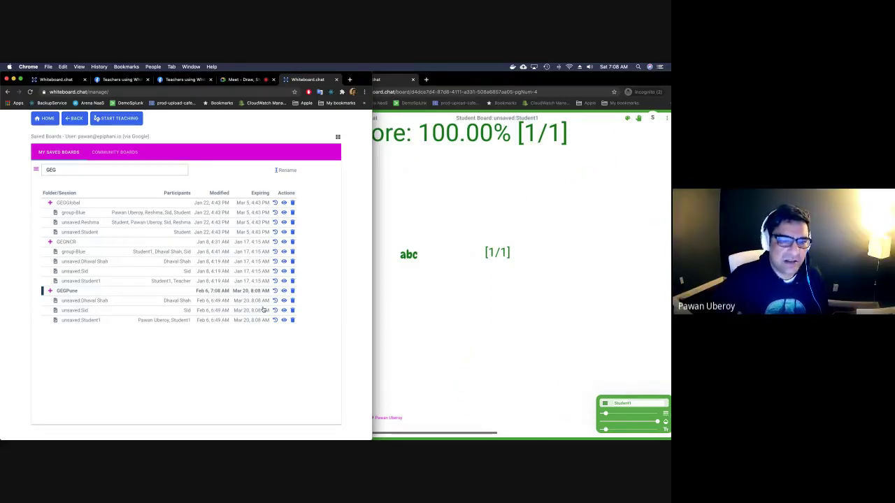
{"action": "left_click", "coordinate": [136, 154]}
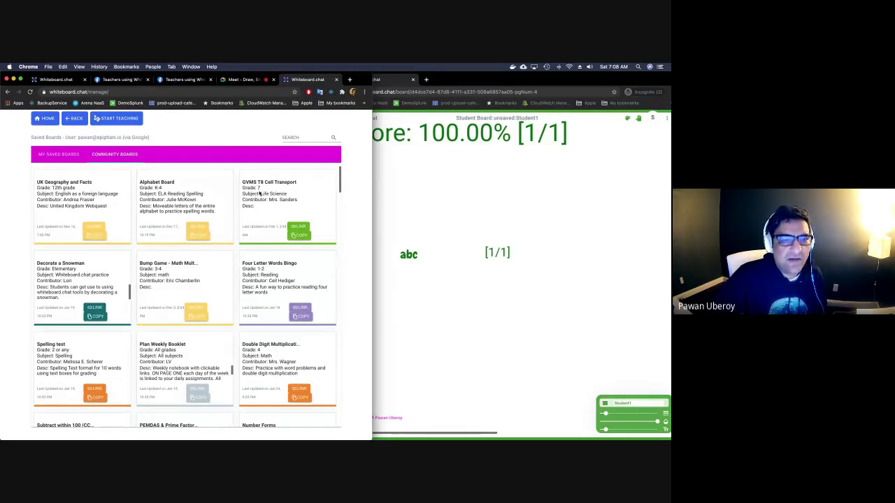
Scroll through the Community Boards cards, then head back to the instructor board.
{"action": "scroll", "coordinate": [263, 210], "scroll_direction": "down", "scroll_amount": 5}
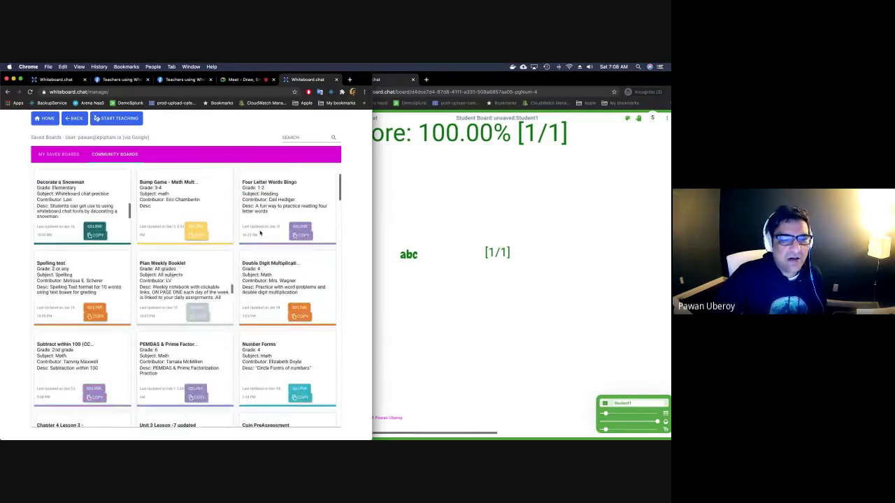
{"action": "scroll", "coordinate": [260, 230], "scroll_direction": "down", "scroll_amount": 2}
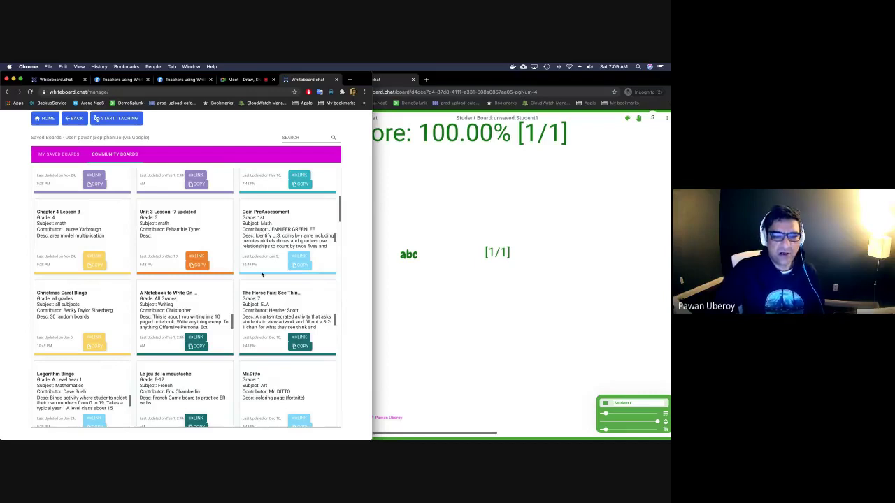
{"action": "scroll", "coordinate": [262, 275], "scroll_direction": "down", "scroll_amount": 2}
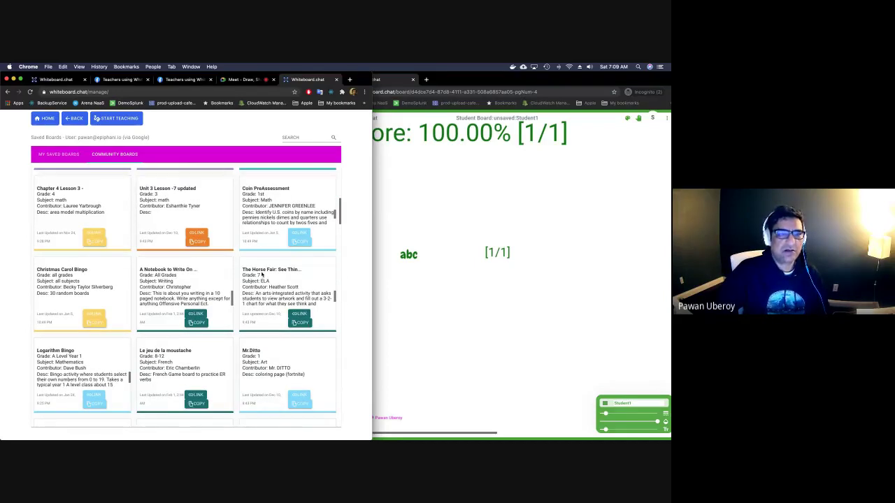
{"action": "left_click", "coordinate": [77, 119]}
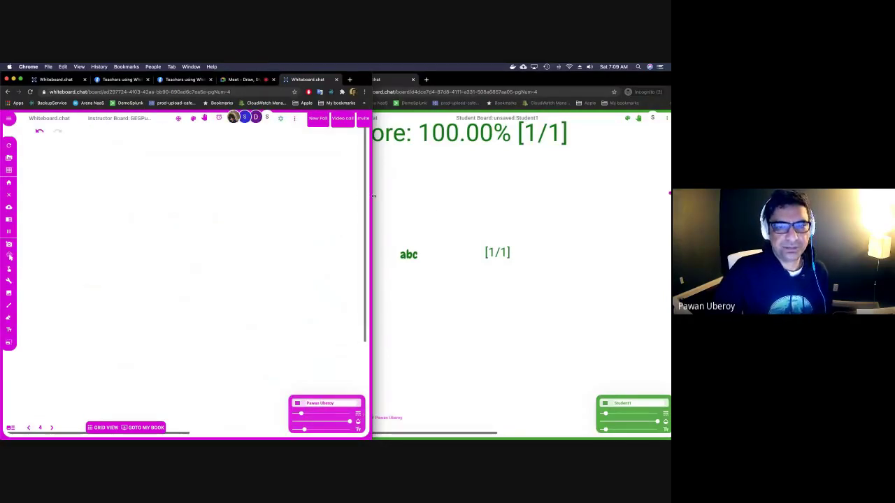
Drag the instructor window's edge to widen it over the student board.
{"action": "left_click_drag", "start_coordinate": [373, 196], "coordinate": [421, 200]}
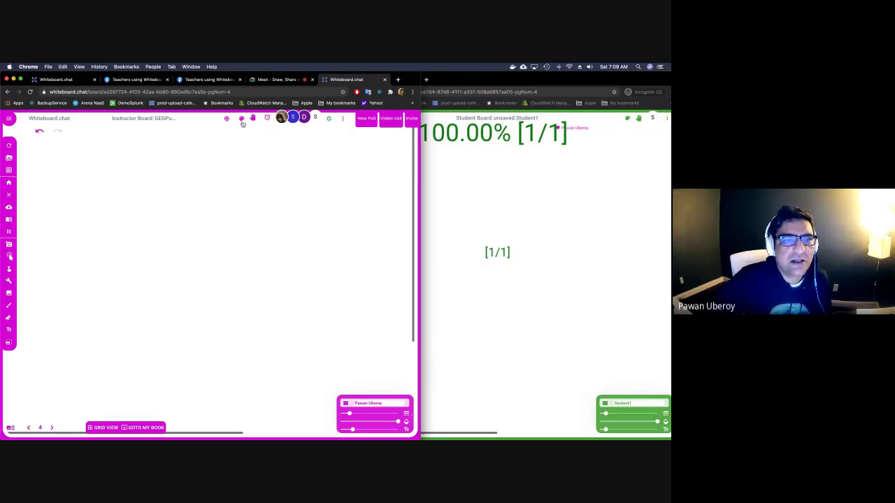
Place the H and C electron-dot chemistry tiles side by side on the instructor board.
{"action": "left_click", "coordinate": [241, 123]}
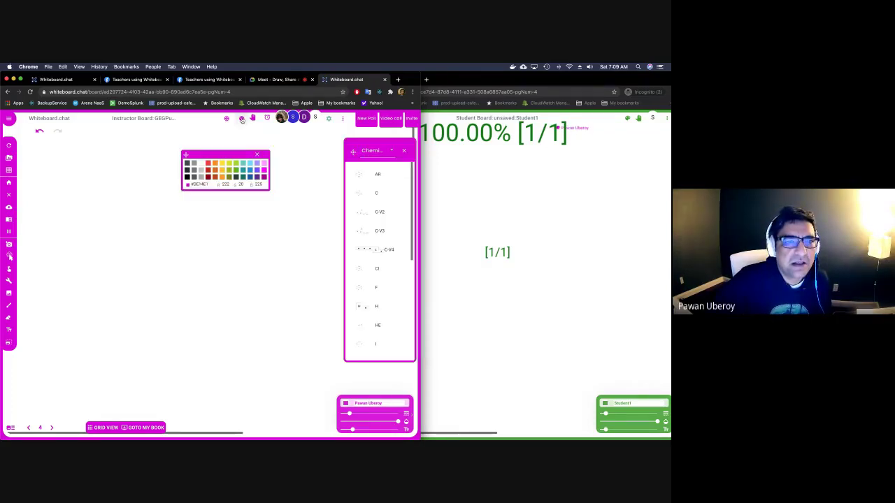
{"action": "left_click", "coordinate": [255, 154]}
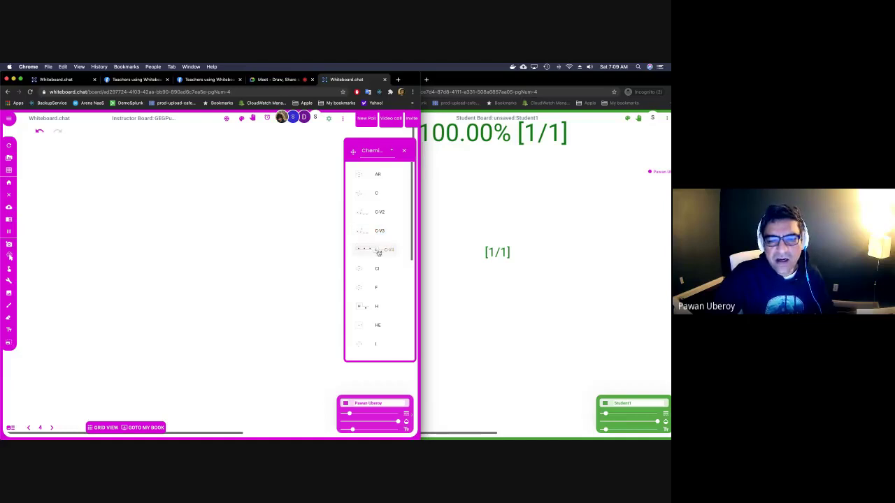
{"action": "left_click_drag", "start_coordinate": [363, 313], "coordinate": [194, 196]}
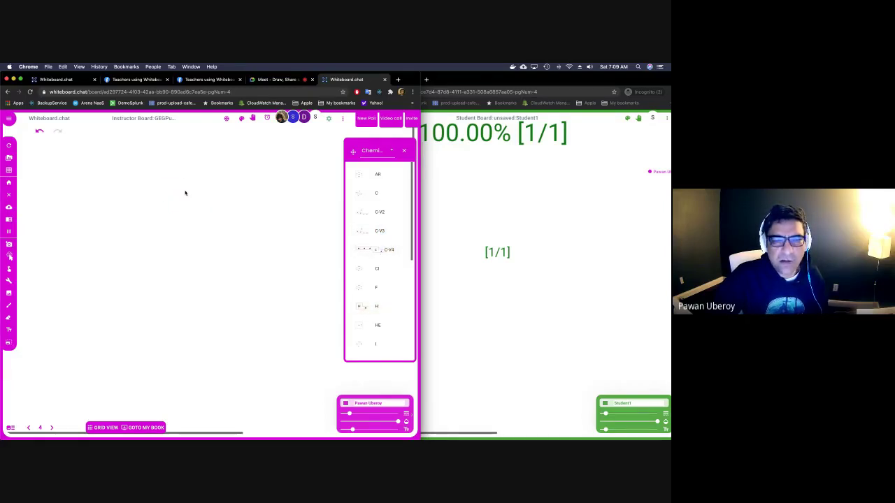
{"action": "left_click_drag", "start_coordinate": [362, 194], "coordinate": [215, 190]}
{"action": "left_click", "coordinate": [241, 119]}
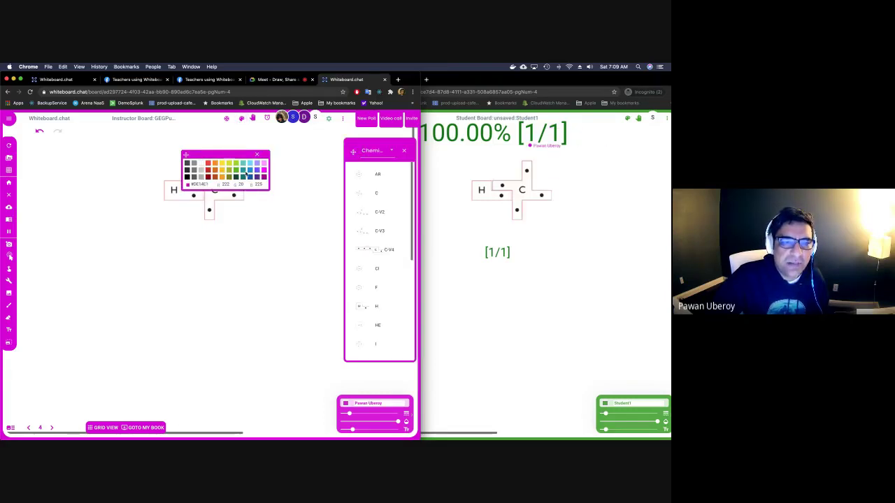
{"action": "left_click", "coordinate": [257, 155]}
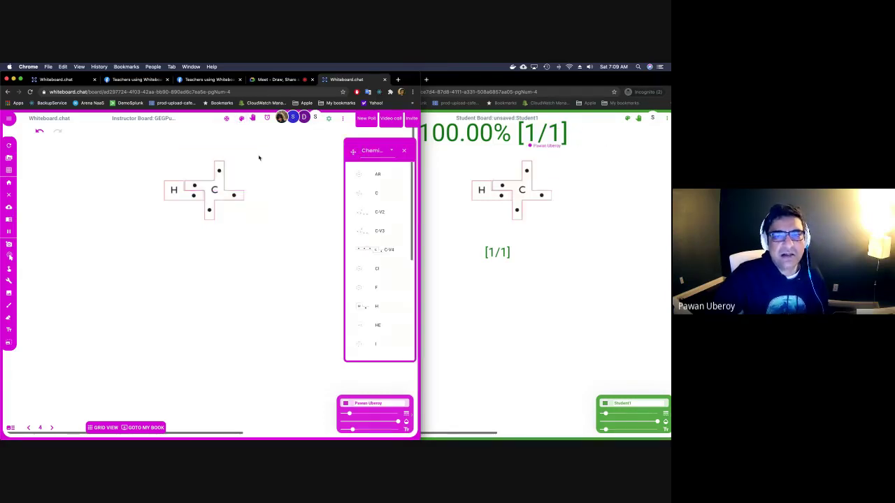
{"action": "left_click", "coordinate": [391, 153]}
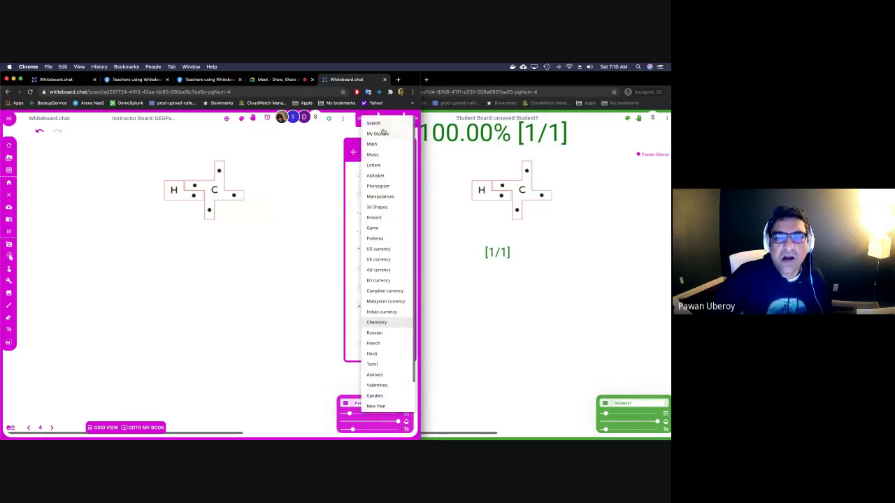
Add a Σ sum symbol and a ∀ symbol below it from the Math objects.
{"action": "left_click", "coordinate": [384, 144]}
{"action": "left_click", "coordinate": [372, 180]}
{"action": "left_click", "coordinate": [366, 193]}
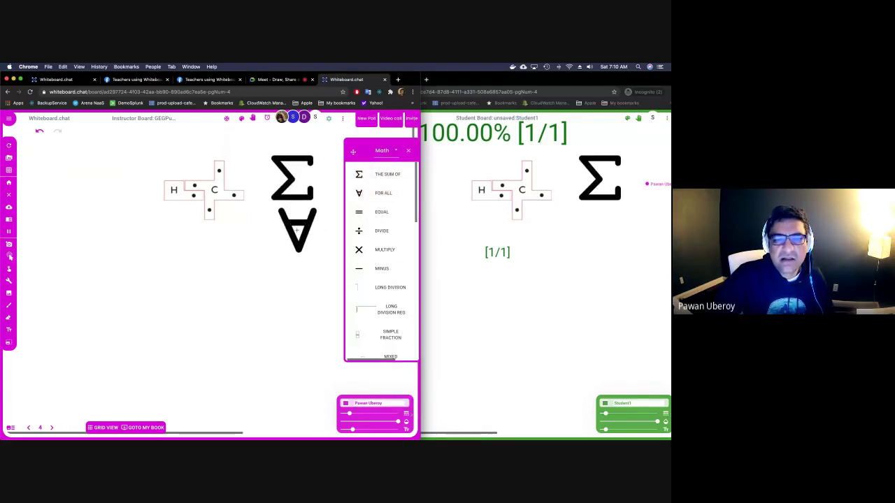
Fill the board with music staff lines and place a treble clef with a note beside it.
{"action": "left_click", "coordinate": [389, 152]}
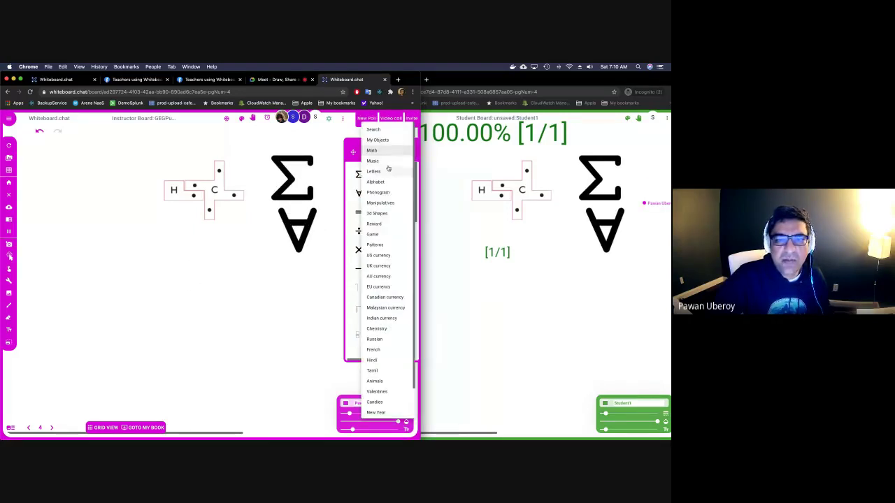
{"action": "left_click", "coordinate": [373, 161]}
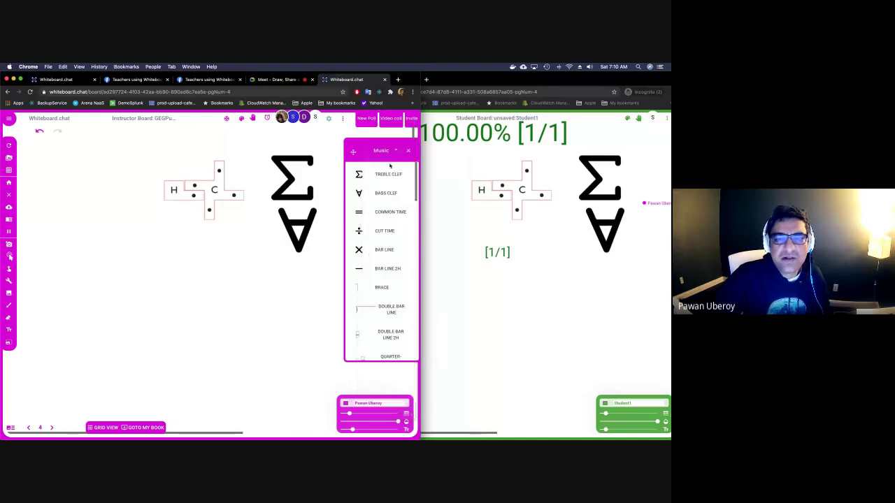
{"action": "left_click", "coordinate": [8, 170]}
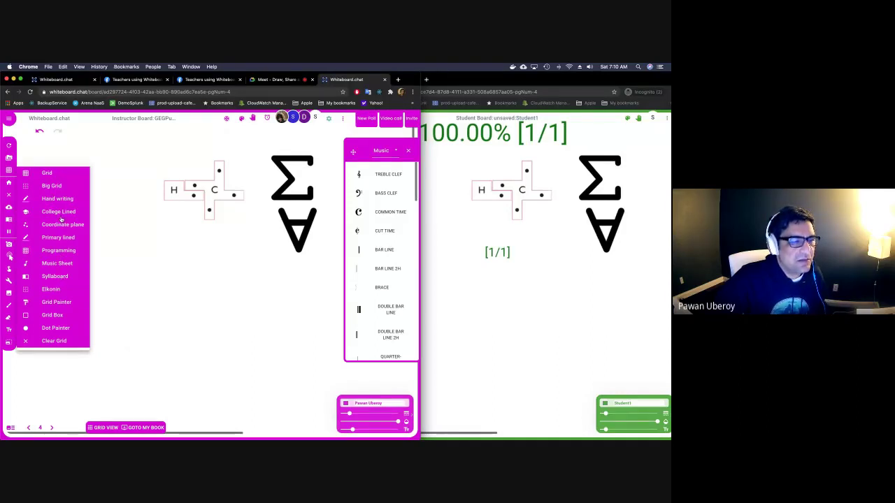
{"action": "left_click", "coordinate": [60, 262]}
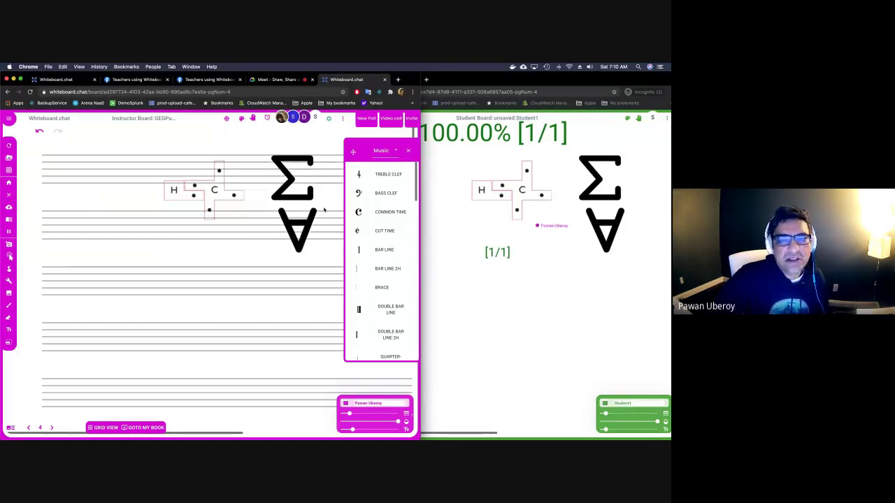
{"action": "left_click_drag", "start_coordinate": [386, 174], "coordinate": [71, 171]}
{"action": "scroll", "coordinate": [366, 256], "scroll_direction": "down", "scroll_amount": 5}
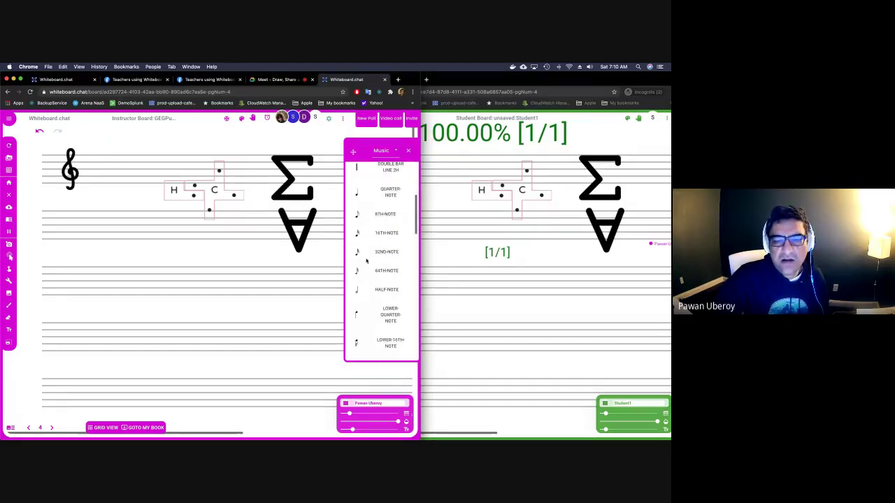
{"action": "left_click_drag", "start_coordinate": [362, 235], "coordinate": [108, 168]}
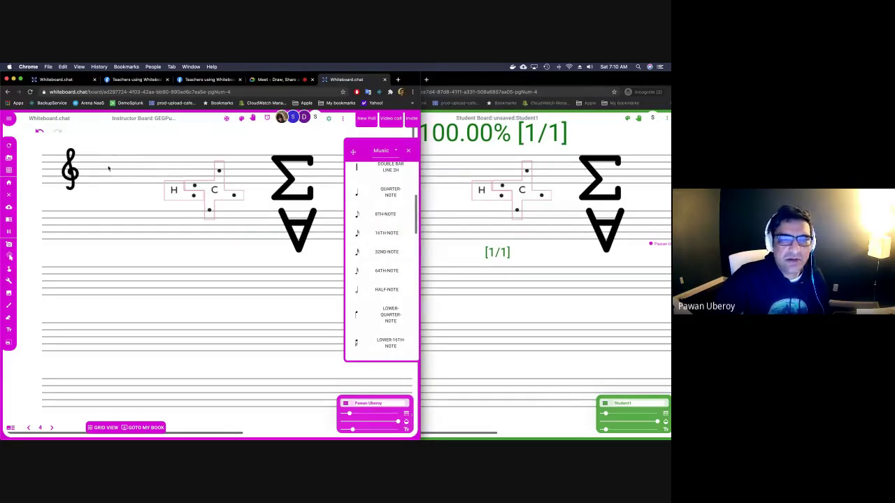
{"action": "left_click", "coordinate": [391, 150]}
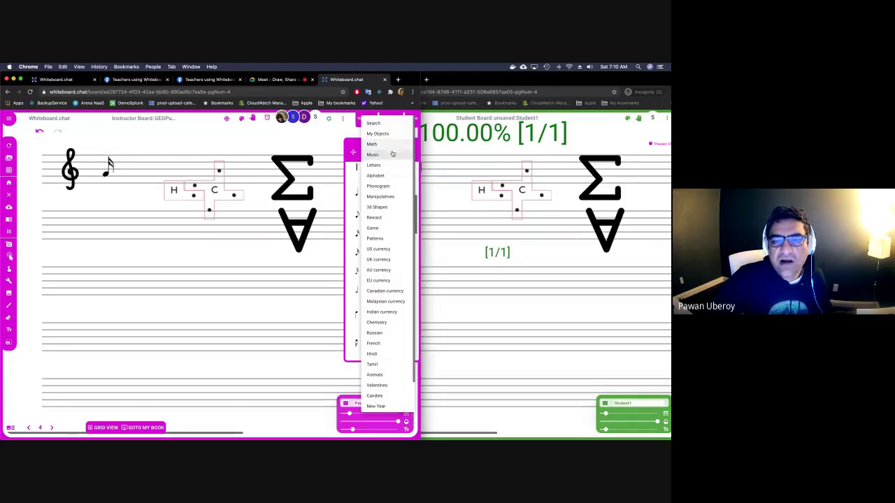
Place a blue lowercase e from the Letters objects on the board.
{"action": "left_click", "coordinate": [388, 165]}
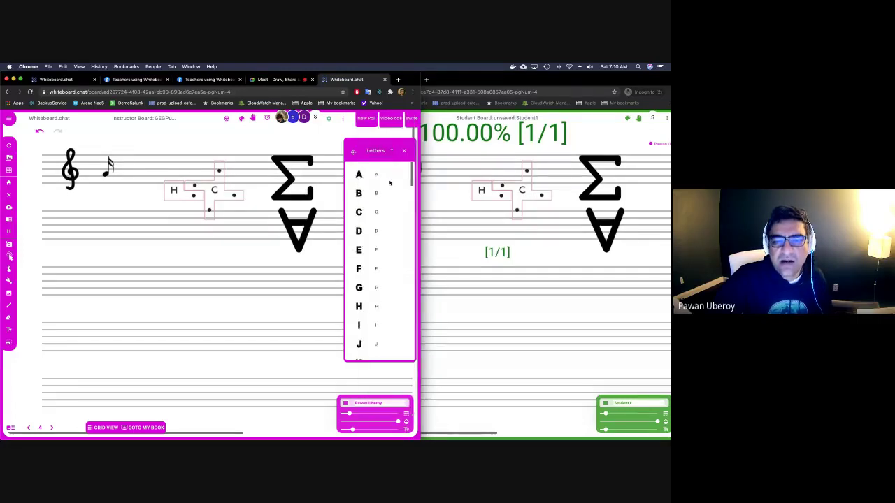
{"action": "scroll", "coordinate": [390, 183], "scroll_direction": "down", "scroll_amount": 10}
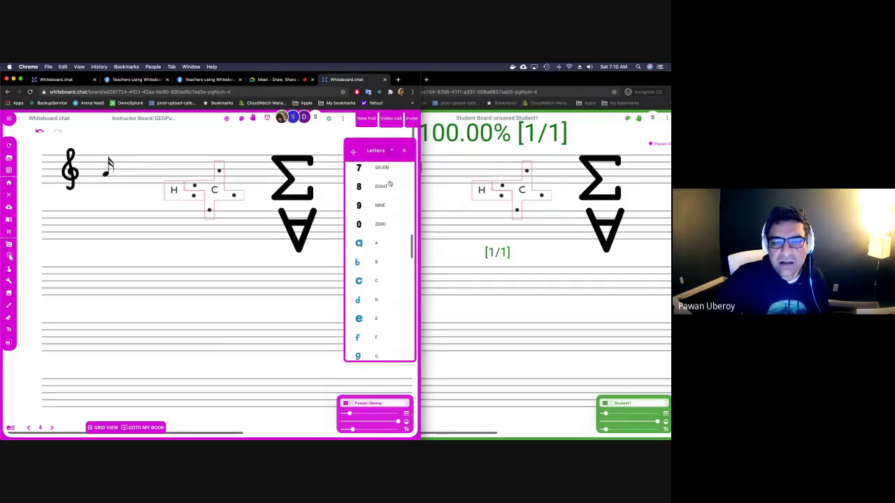
{"action": "scroll", "coordinate": [389, 183], "scroll_direction": "down", "scroll_amount": 5}
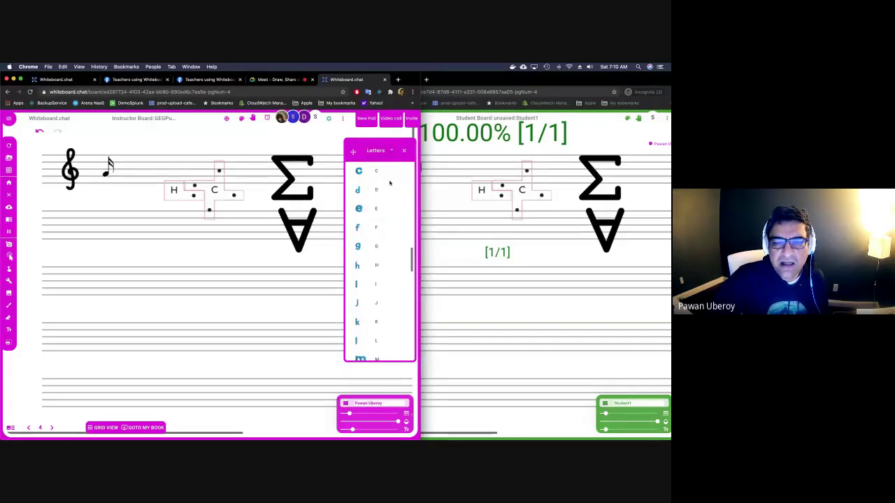
{"action": "left_click_drag", "start_coordinate": [363, 209], "coordinate": [263, 226]}
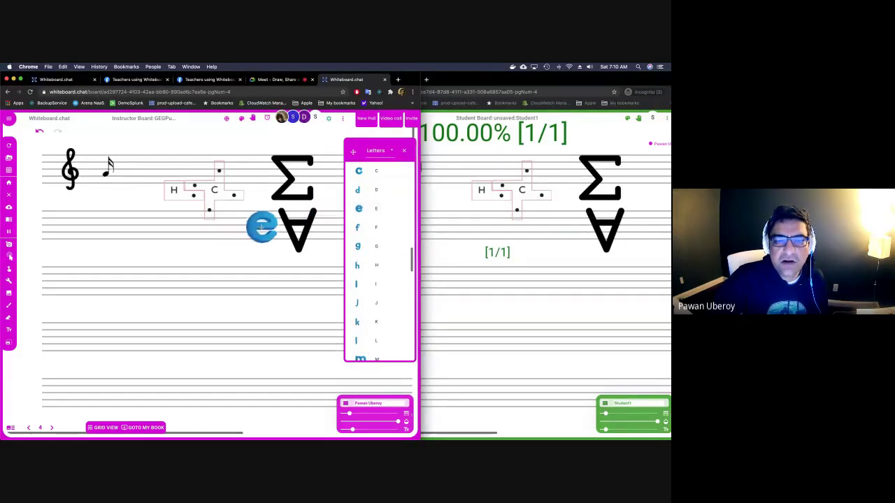
Add an ar phonogram tile and a yellow z tile beside it.
{"action": "left_click", "coordinate": [382, 152]}
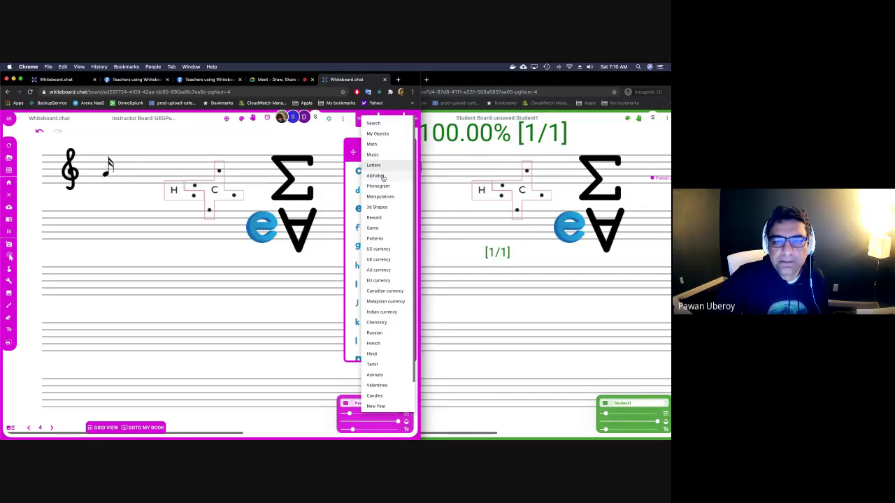
{"action": "left_click", "coordinate": [384, 178]}
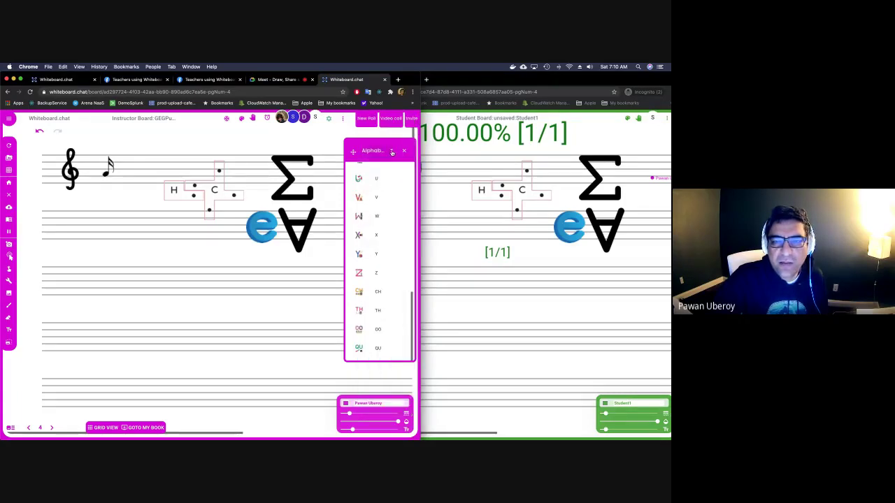
{"action": "left_click", "coordinate": [392, 153]}
{"action": "left_click", "coordinate": [378, 186]}
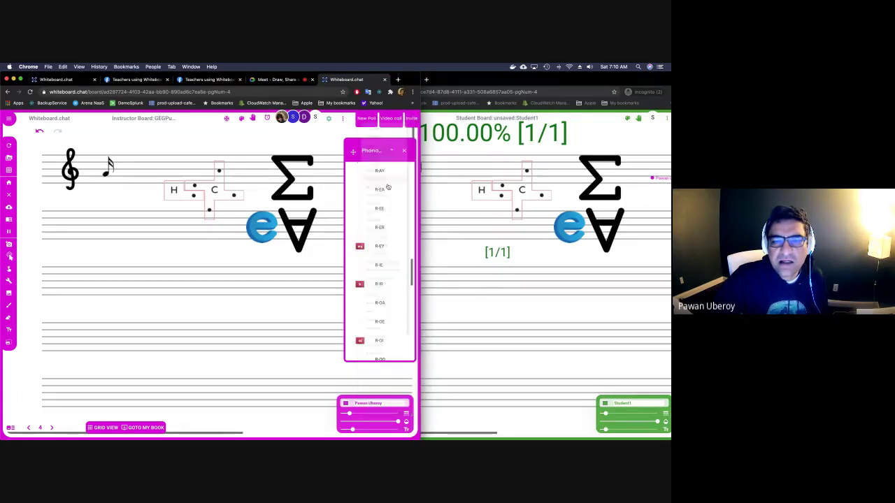
{"action": "scroll", "coordinate": [382, 174], "scroll_direction": "up", "scroll_amount": 3}
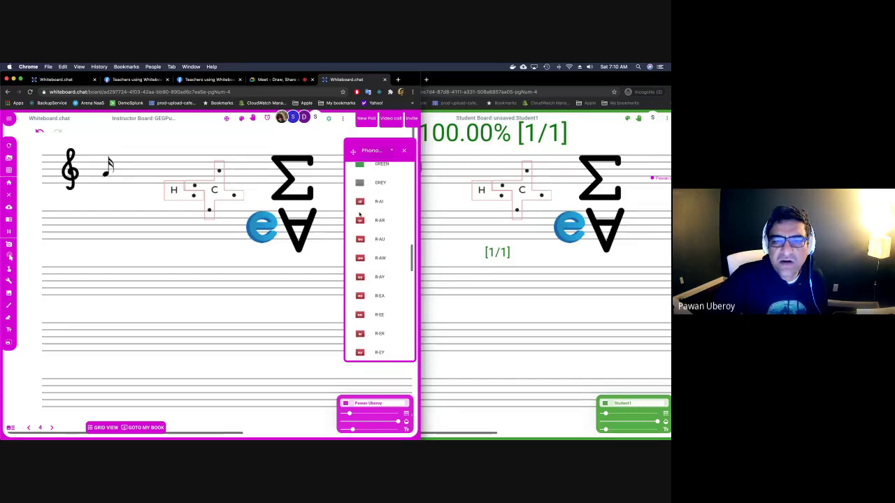
{"action": "left_click", "coordinate": [360, 220]}
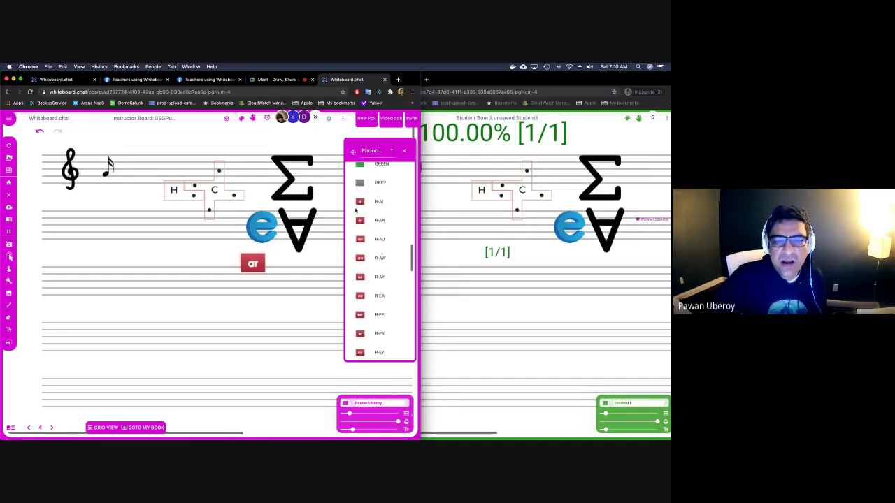
{"action": "scroll", "coordinate": [378, 202], "scroll_direction": "up", "scroll_amount": 2}
{"action": "scroll", "coordinate": [377, 203], "scroll_direction": "up", "scroll_amount": 3}
{"action": "left_click", "coordinate": [371, 186]}
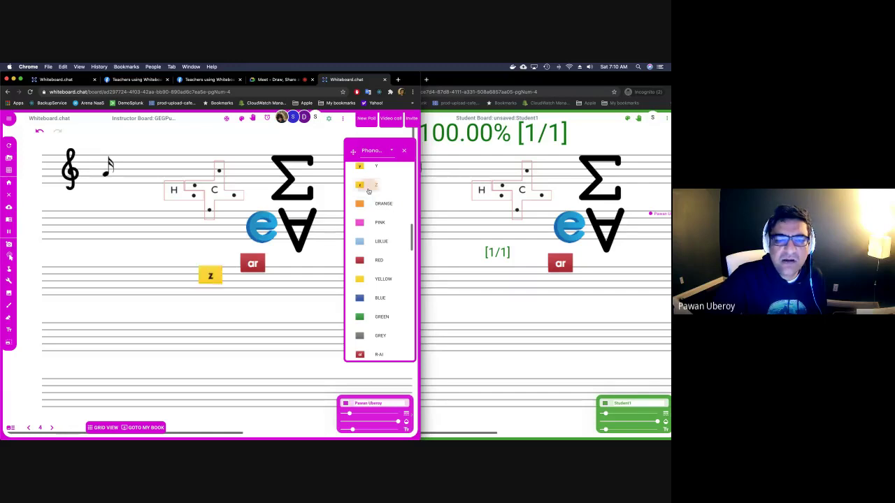
Place green hundred, red ten and blue one base-ten blocks from Manipulatives.
{"action": "left_click", "coordinate": [392, 151]}
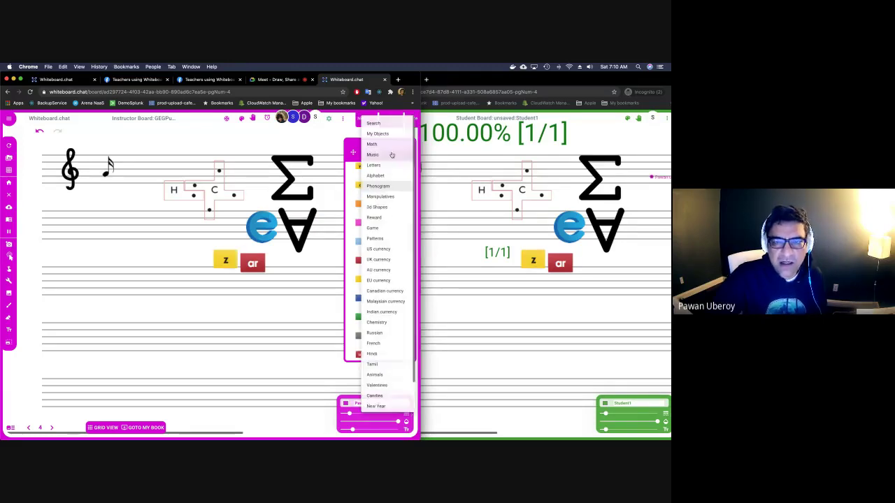
{"action": "left_click", "coordinate": [386, 196]}
{"action": "scroll", "coordinate": [386, 197], "scroll_direction": "up", "scroll_amount": 10}
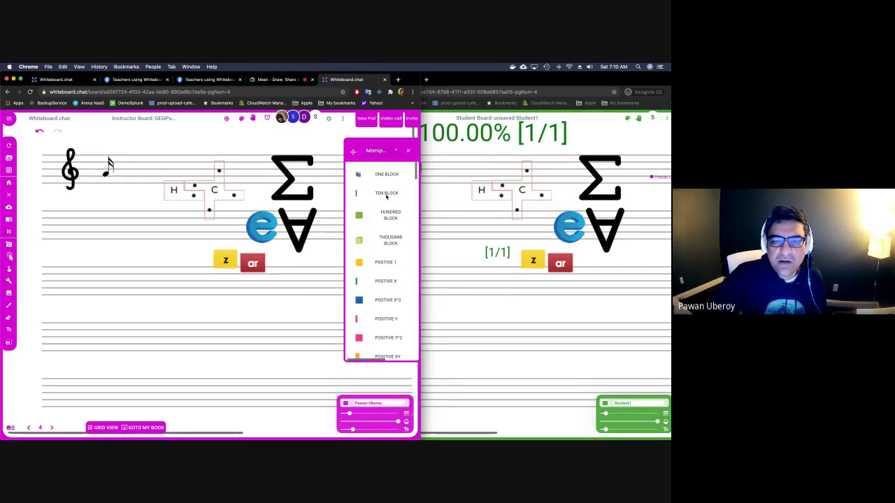
{"action": "left_click_drag", "start_coordinate": [390, 215], "coordinate": [168, 242]}
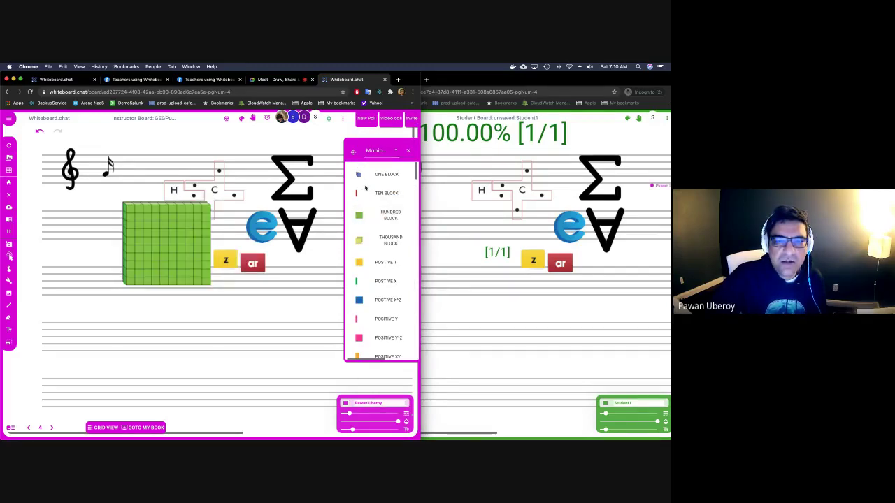
{"action": "left_click_drag", "start_coordinate": [356, 193], "coordinate": [174, 264]}
{"action": "left_click_drag", "start_coordinate": [358, 174], "coordinate": [202, 261]}
Set a protractor on the lower-left part of the board.
{"action": "scroll", "coordinate": [399, 267], "scroll_direction": "down", "scroll_amount": 10}
{"action": "scroll", "coordinate": [402, 265], "scroll_direction": "down", "scroll_amount": 2}
{"action": "left_click_drag", "start_coordinate": [389, 250], "coordinate": [121, 318]}
{"action": "left_click_drag", "start_coordinate": [121, 353], "coordinate": [122, 354]}
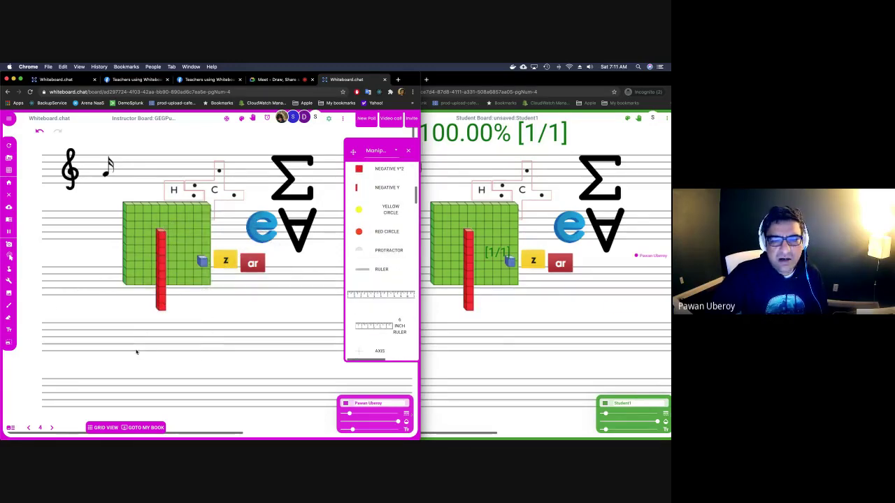
{"action": "left_click_drag", "start_coordinate": [361, 276], "coordinate": [385, 284]}
Add the brown 1/2 fraction bar and a quartered C4 circle manipulative.
{"action": "scroll", "coordinate": [385, 283], "scroll_direction": "down", "scroll_amount": 3}
{"action": "scroll", "coordinate": [385, 279], "scroll_direction": "down", "scroll_amount": 5}
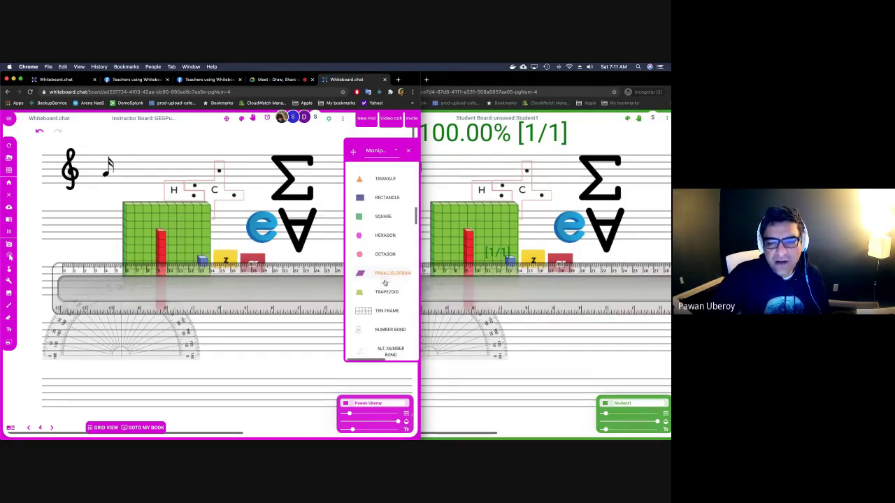
{"action": "scroll", "coordinate": [385, 259], "scroll_direction": "down", "scroll_amount": 5}
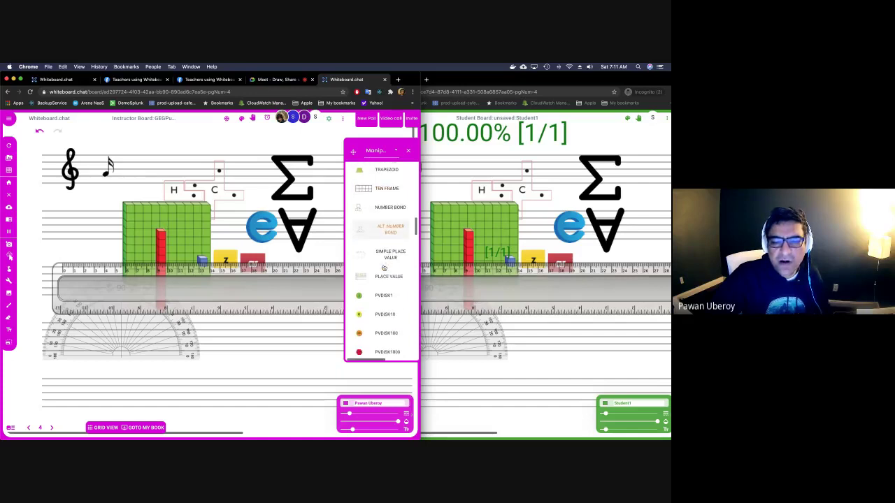
{"action": "scroll", "coordinate": [388, 249], "scroll_direction": "down", "scroll_amount": 5}
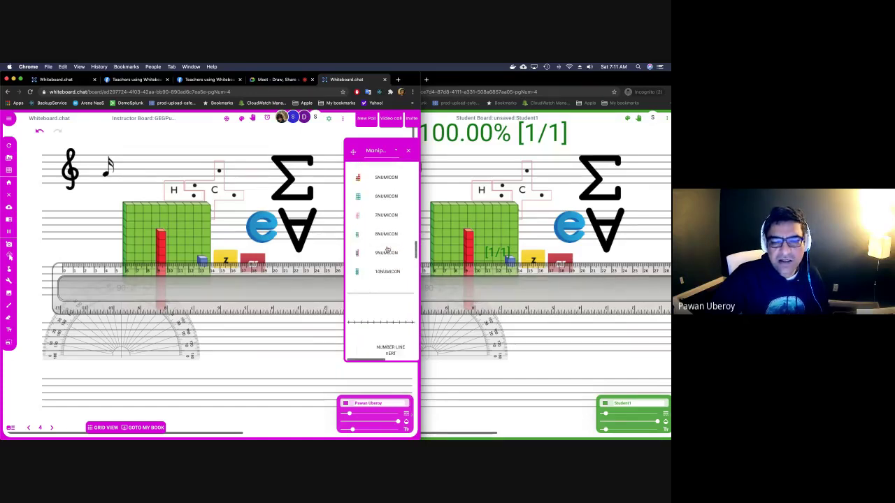
{"action": "scroll", "coordinate": [387, 249], "scroll_direction": "down", "scroll_amount": 6}
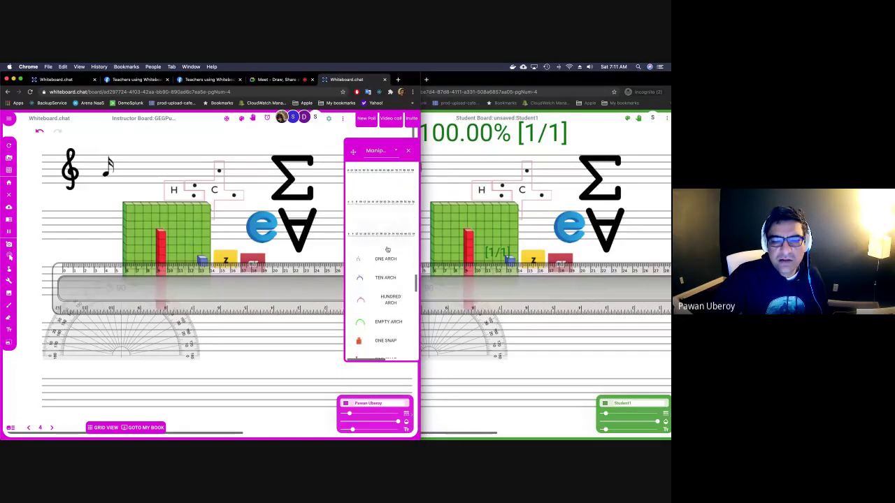
{"action": "scroll", "coordinate": [387, 249], "scroll_direction": "down", "scroll_amount": 2}
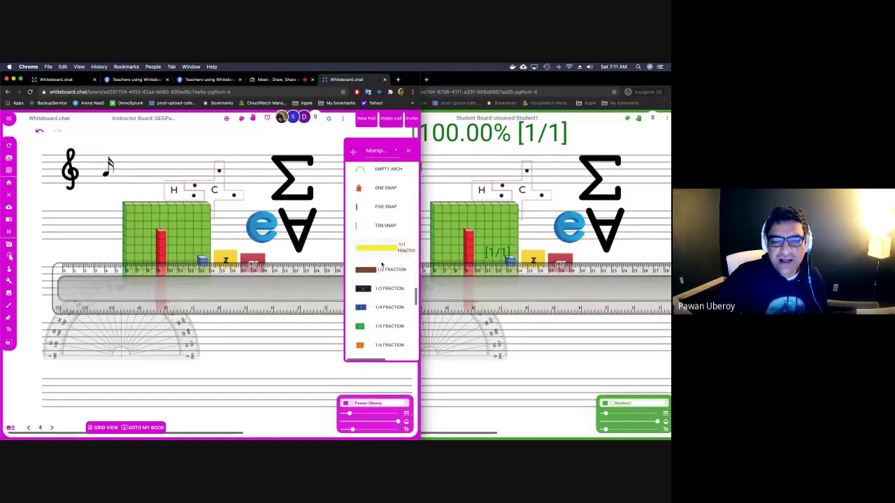
{"action": "left_click_drag", "start_coordinate": [377, 270], "coordinate": [260, 249]}
{"action": "scroll", "coordinate": [377, 261], "scroll_direction": "down", "scroll_amount": 4}
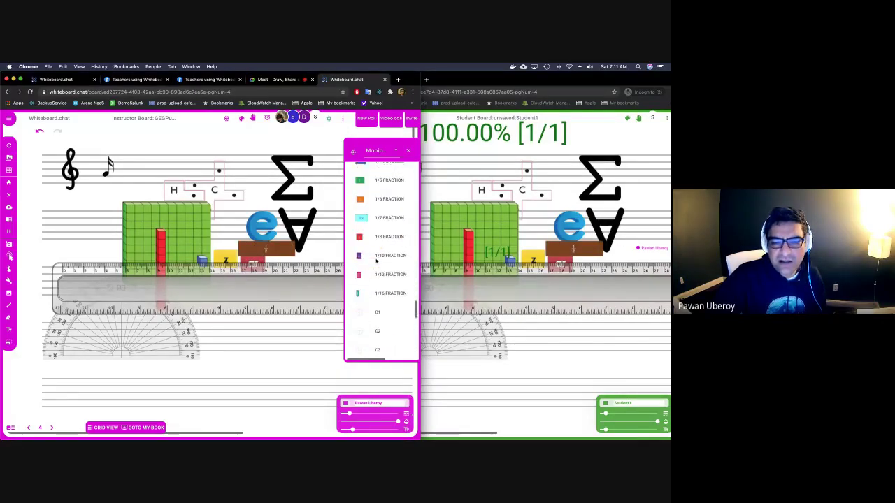
{"action": "left_click_drag", "start_coordinate": [376, 261], "coordinate": [270, 332]}
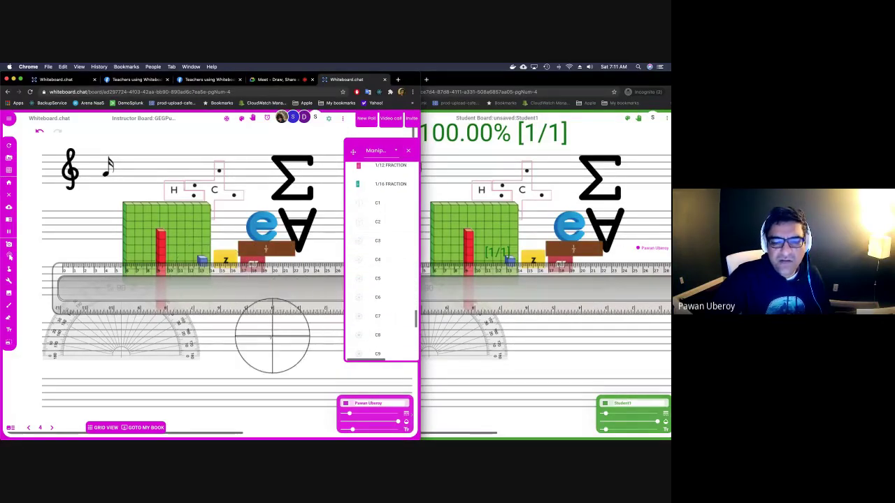
{"action": "scroll", "coordinate": [377, 301], "scroll_direction": "down", "scroll_amount": 10}
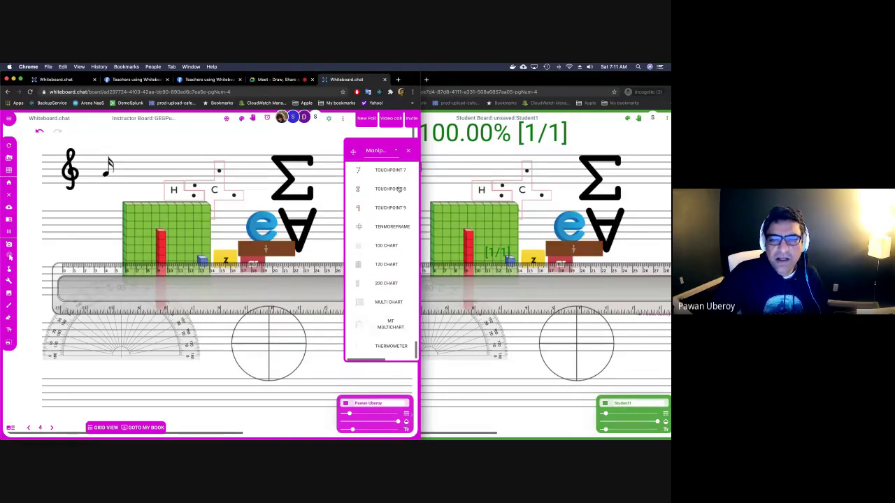
{"action": "left_click", "coordinate": [396, 150]}
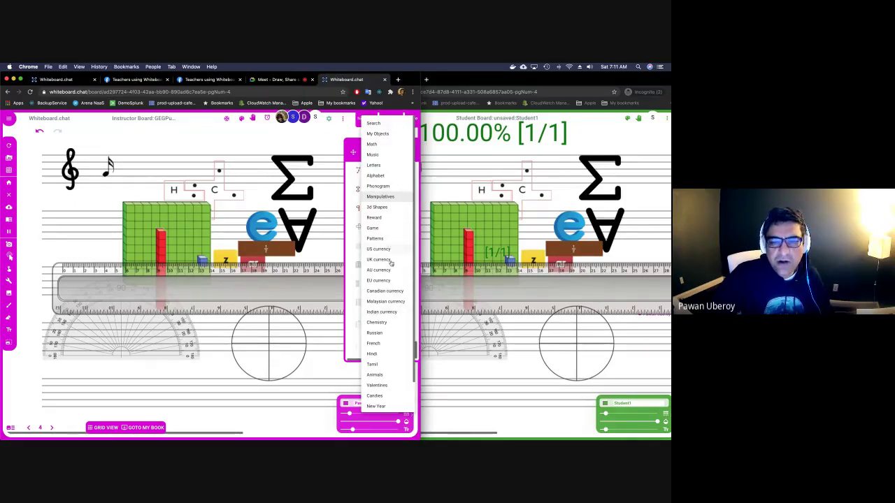
Place specimen ₹10 and ₹50 rupee notes from the Indian currency objects.
{"action": "left_click", "coordinate": [388, 311]}
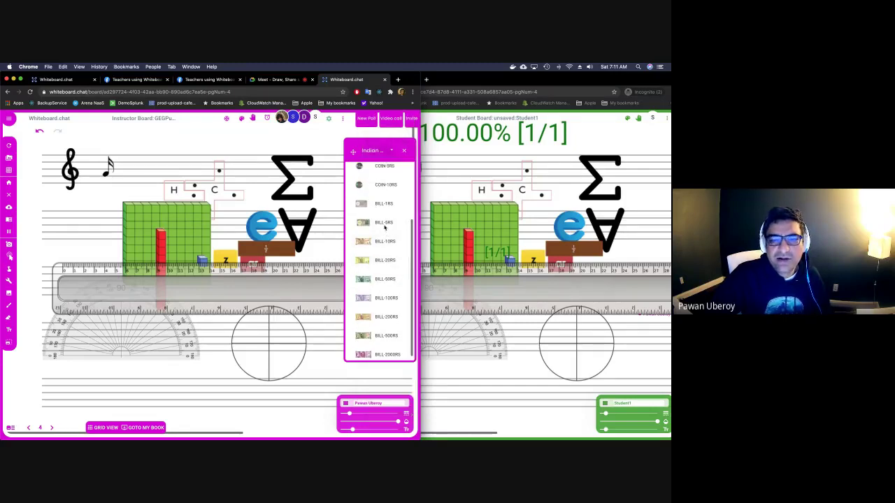
{"action": "left_click_drag", "start_coordinate": [384, 235], "coordinate": [260, 175]}
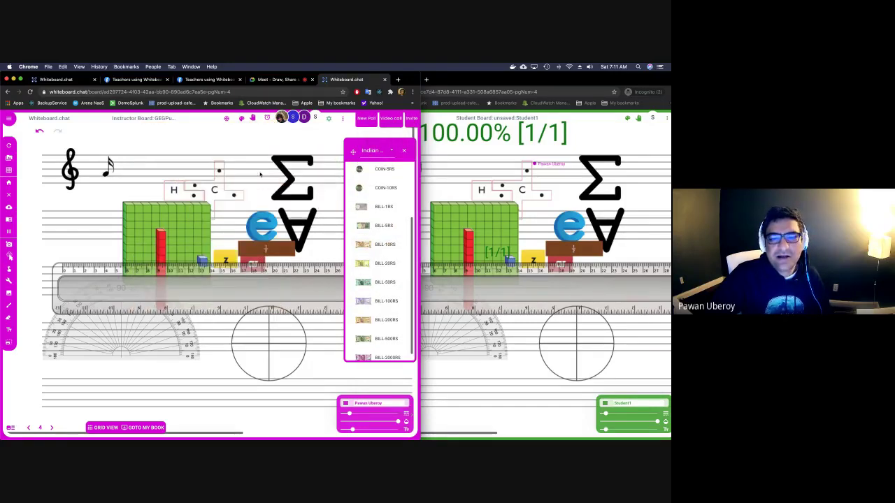
{"action": "left_click_drag", "start_coordinate": [384, 281], "coordinate": [199, 244]}
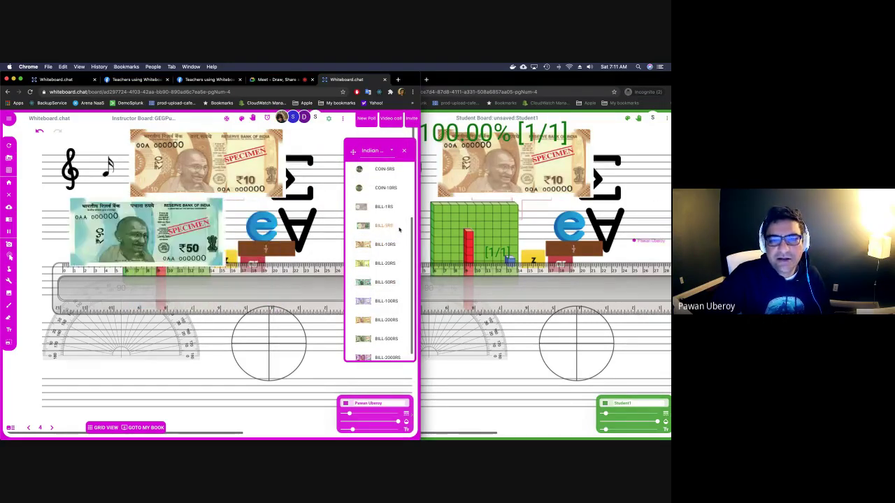
Add the Hindi letters chha and tha to the board, tha over the circle.
{"action": "left_click", "coordinate": [393, 151]}
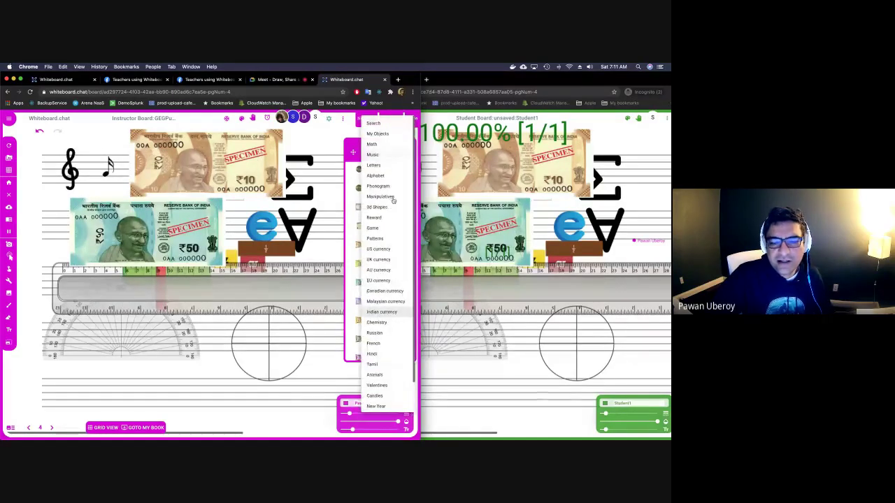
{"action": "scroll", "coordinate": [388, 307], "scroll_direction": "down", "scroll_amount": 1}
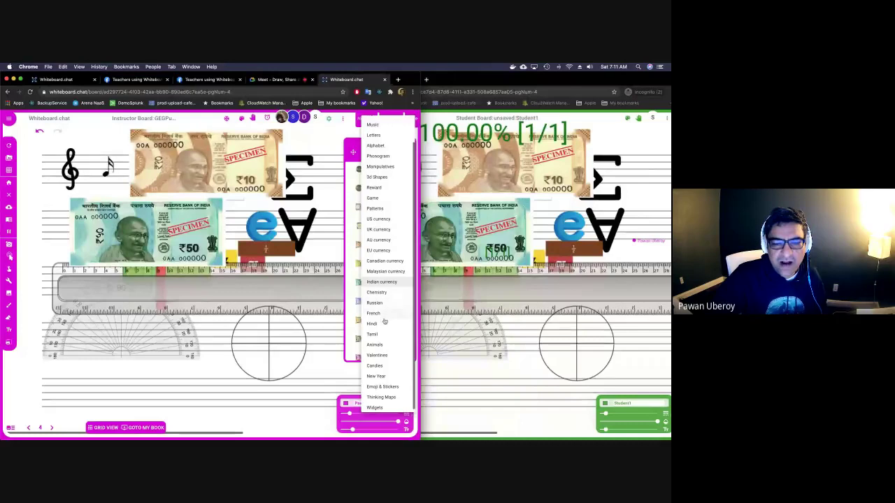
{"action": "left_click", "coordinate": [383, 325]}
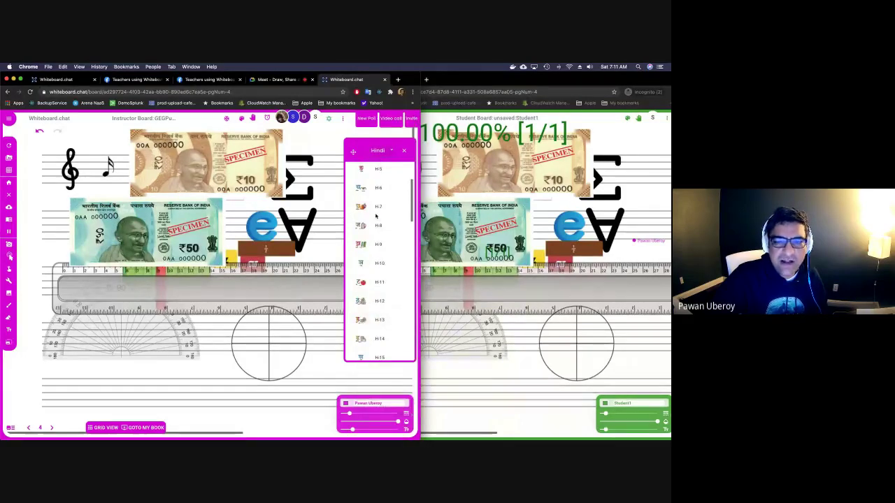
{"action": "left_click", "coordinate": [375, 213]}
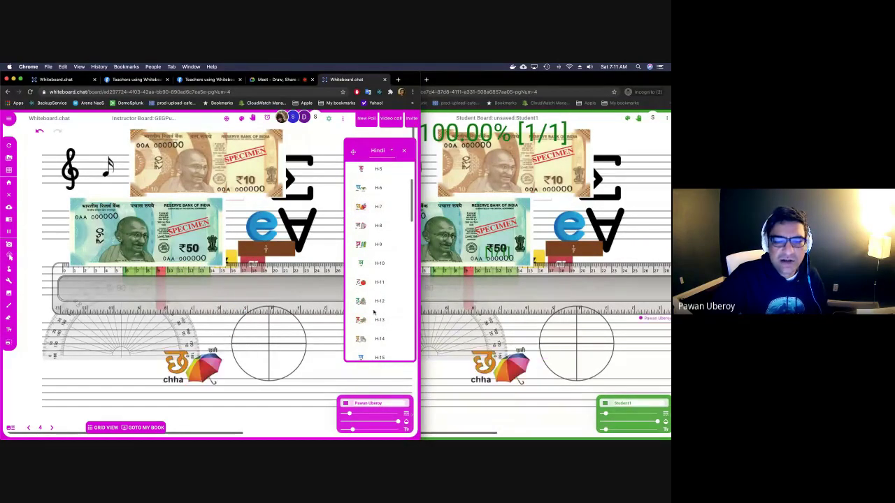
{"action": "left_click", "coordinate": [378, 307]}
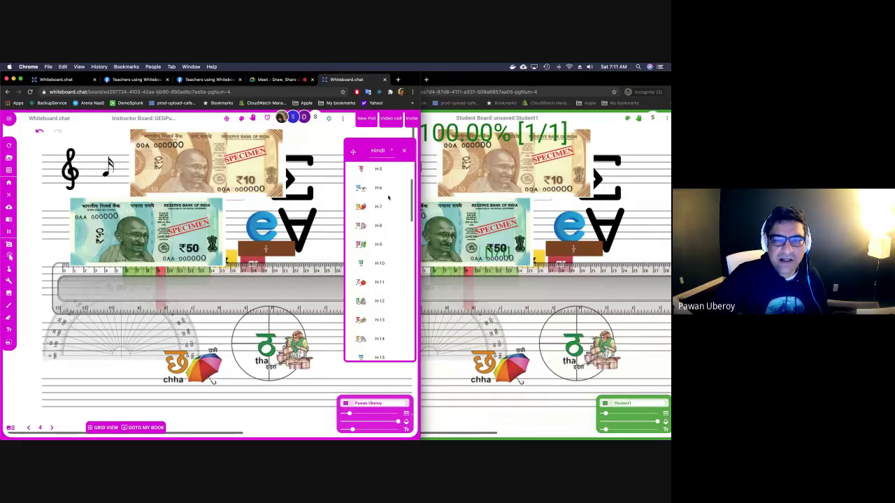
{"action": "left_click", "coordinate": [385, 149]}
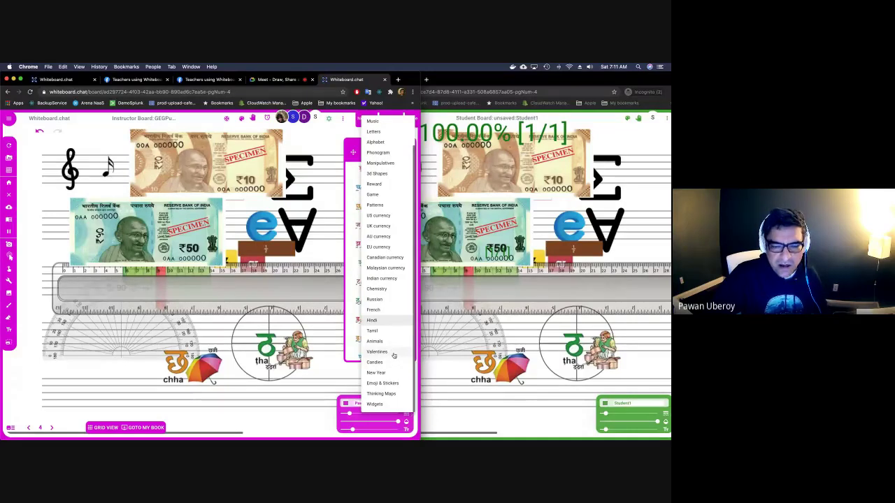
Place the saved CARBON object, a large letter C, from My Objects beside the treble clef.
{"action": "left_click", "coordinate": [382, 383]}
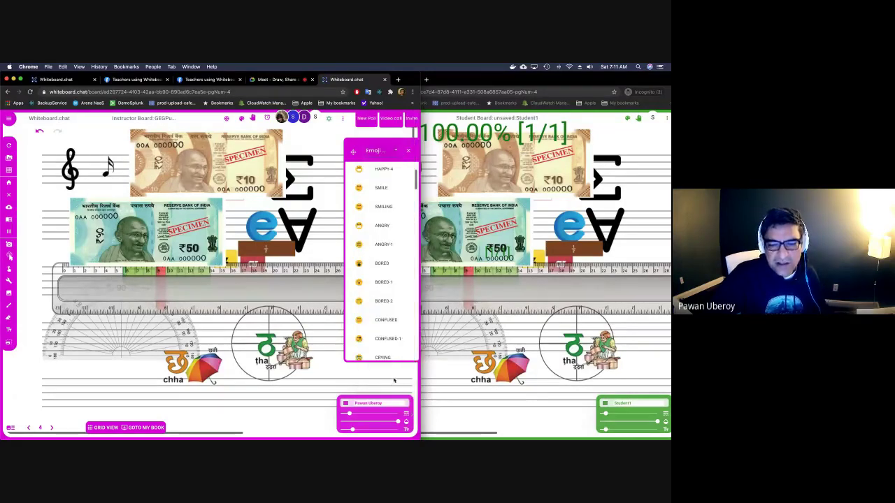
{"action": "left_click", "coordinate": [395, 151]}
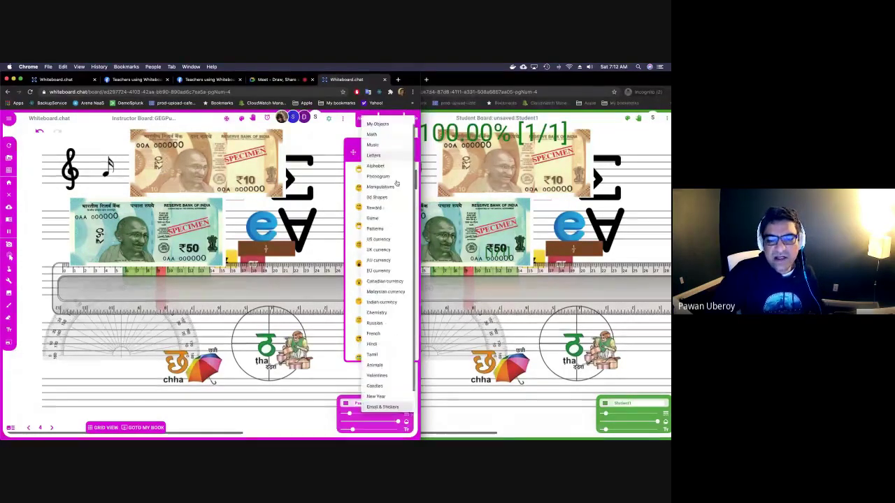
{"action": "scroll", "coordinate": [385, 333], "scroll_direction": "down", "scroll_amount": 2}
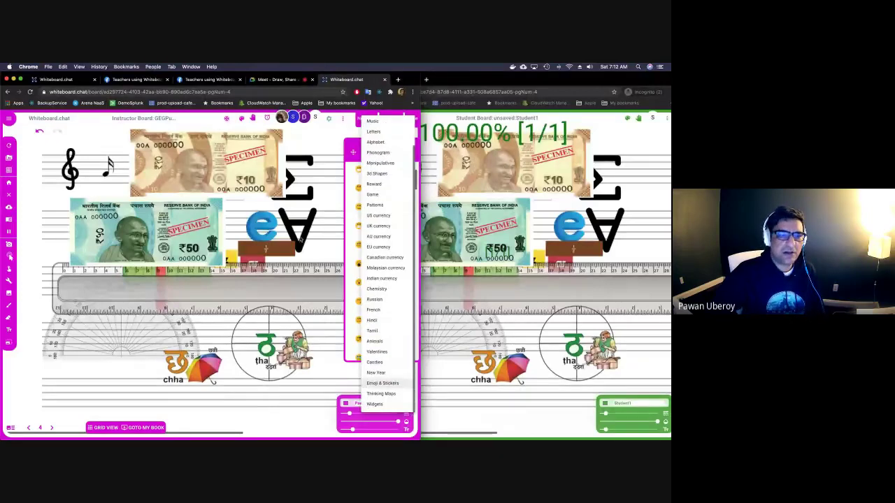
{"action": "left_click", "coordinate": [322, 254]}
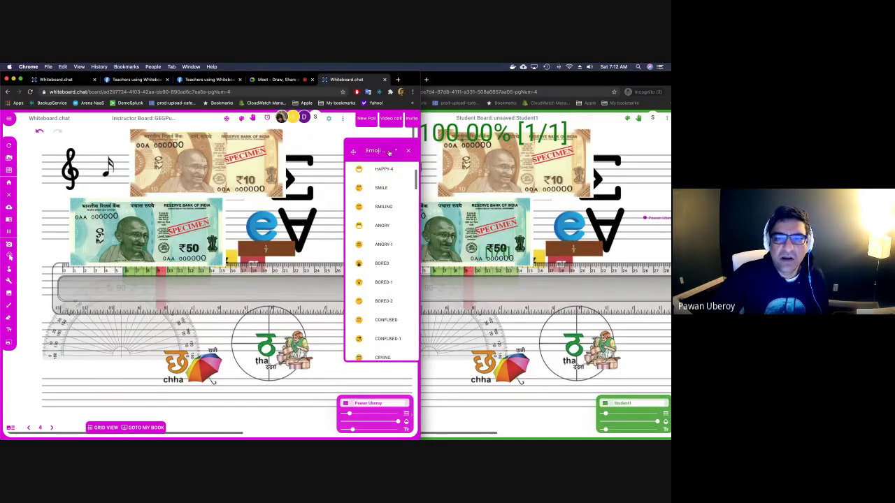
{"action": "left_click", "coordinate": [396, 151]}
{"action": "left_click", "coordinate": [386, 128]}
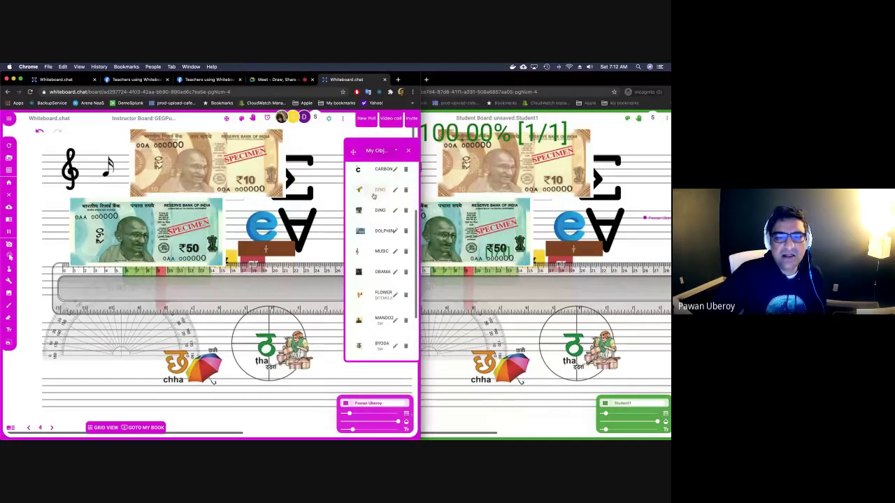
{"action": "scroll", "coordinate": [374, 196], "scroll_direction": "up", "scroll_amount": 2}
{"action": "left_click", "coordinate": [369, 223]}
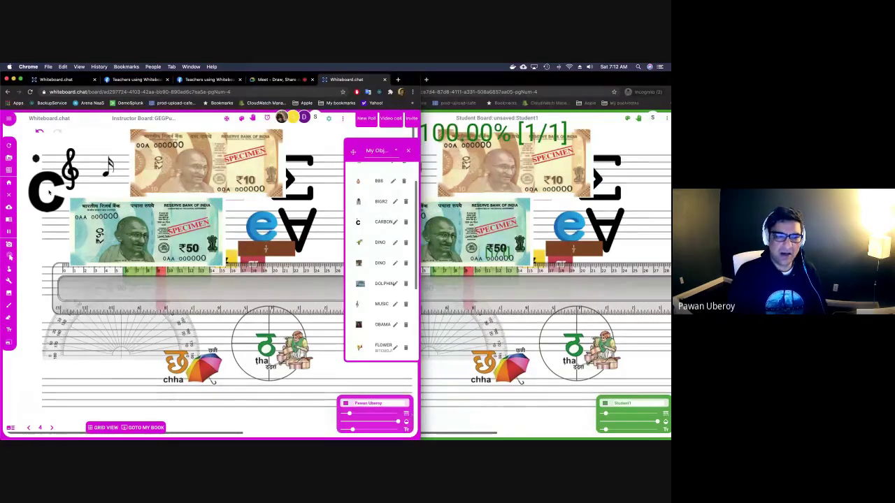
Clear the board for everyone, then open and close a GeoGebra graphing calculator.
{"action": "left_click", "coordinate": [10, 195]}
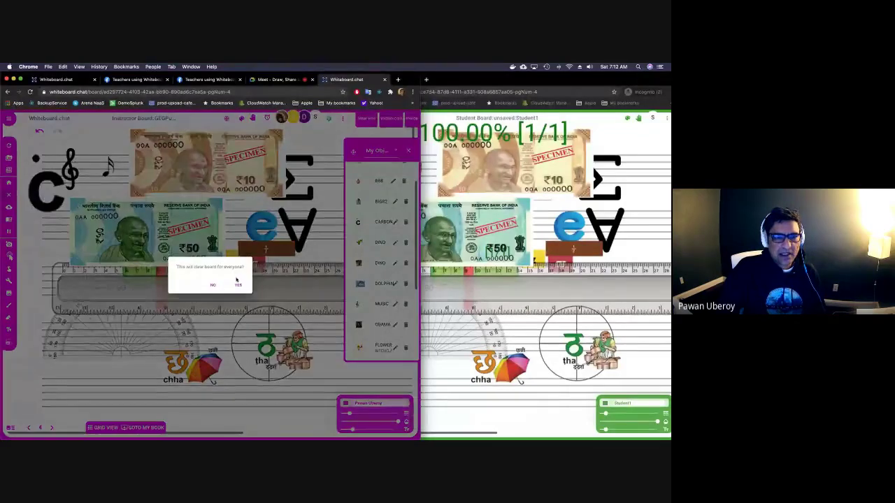
{"action": "left_click", "coordinate": [238, 283]}
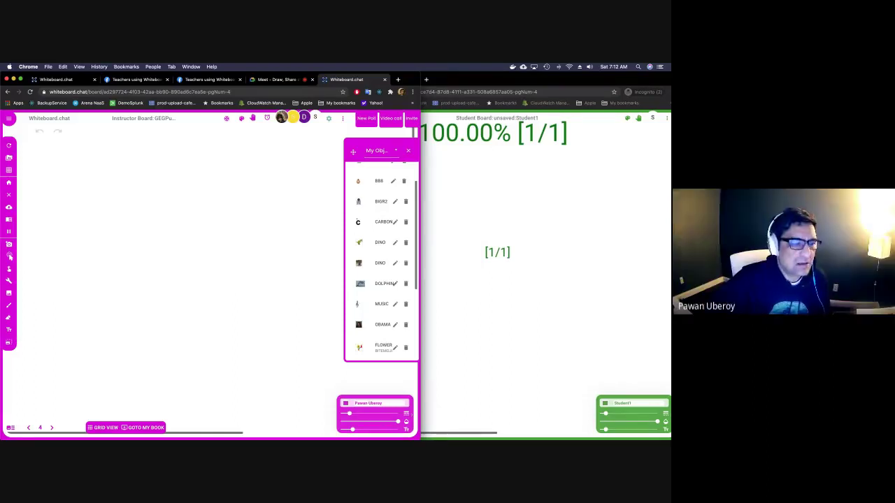
{"action": "left_click", "coordinate": [9, 280]}
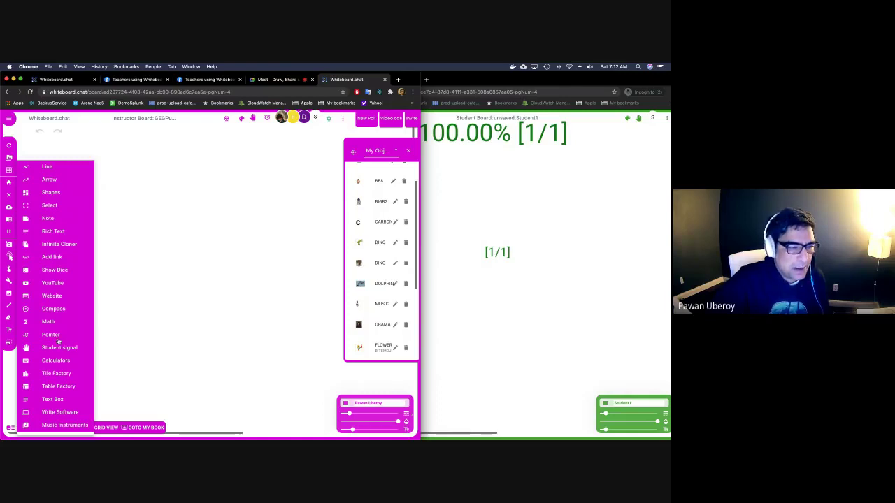
{"action": "mouse_move", "coordinate": [83, 361]}
{"action": "left_click", "coordinate": [133, 377]}
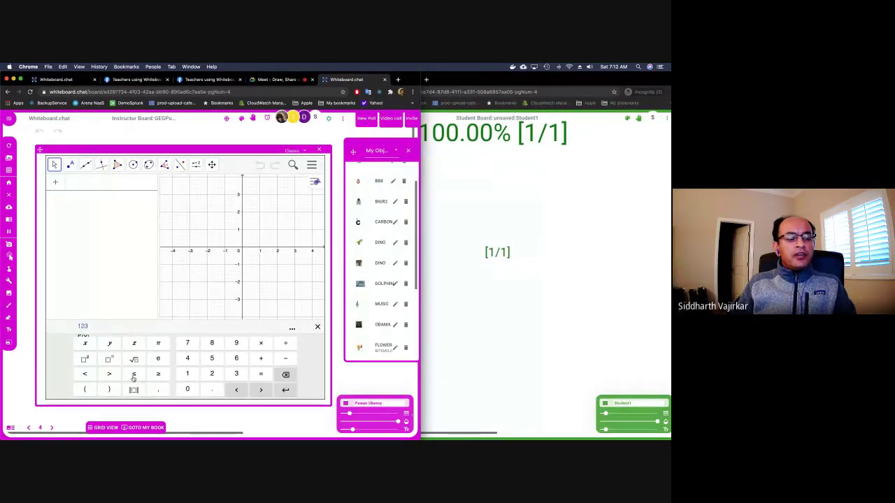
{"action": "left_click", "coordinate": [318, 149]}
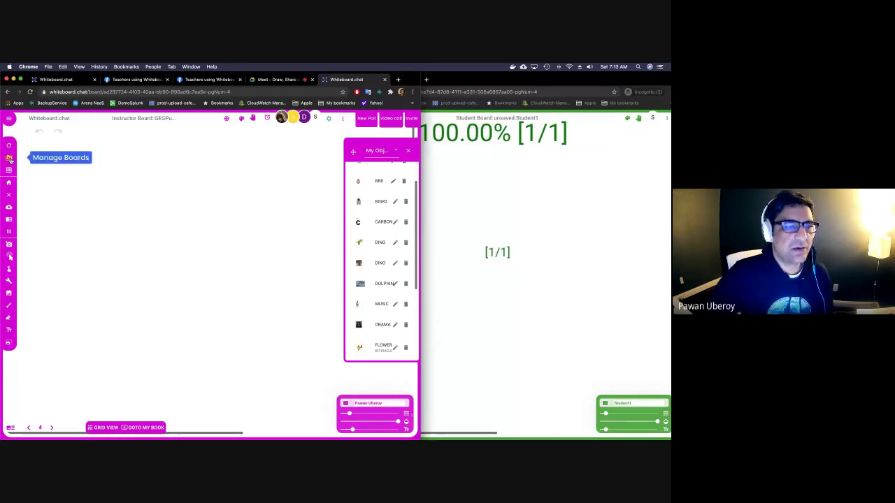
{"action": "left_click", "coordinate": [10, 209]}
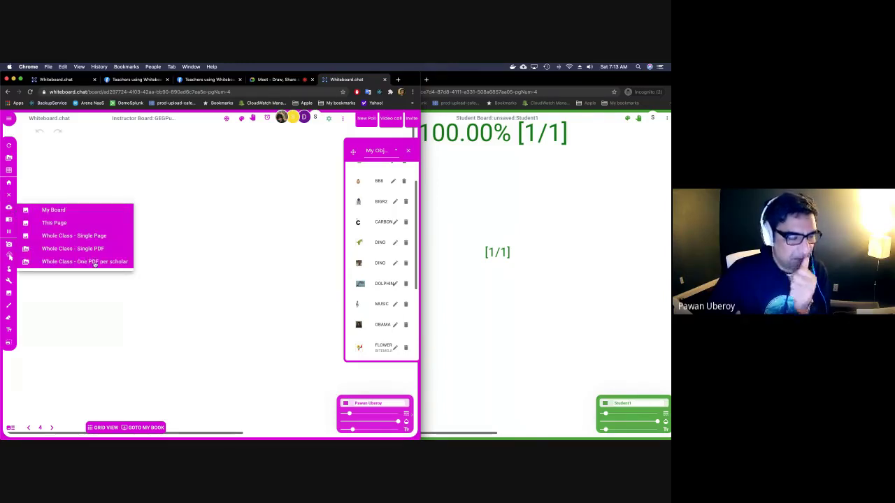
{"action": "left_click", "coordinate": [224, 234]}
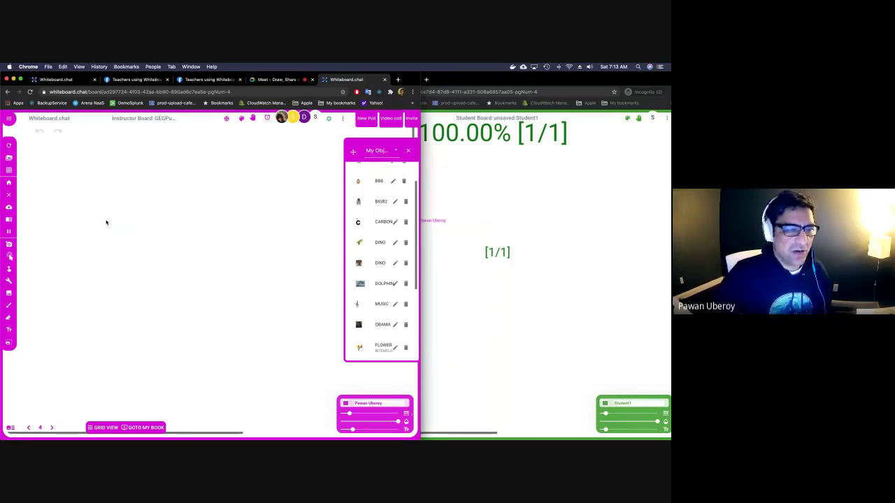
{"action": "left_click", "coordinate": [9, 219]}
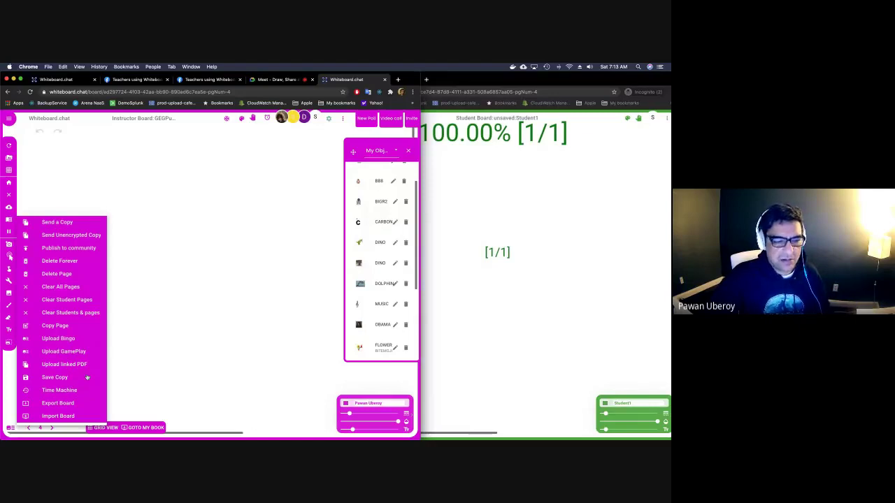
{"action": "left_click", "coordinate": [133, 370]}
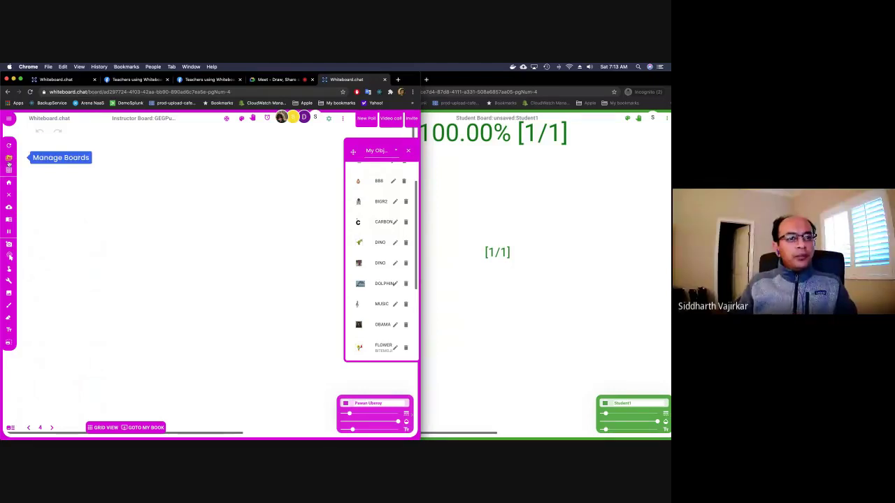
{"action": "left_click", "coordinate": [8, 170]}
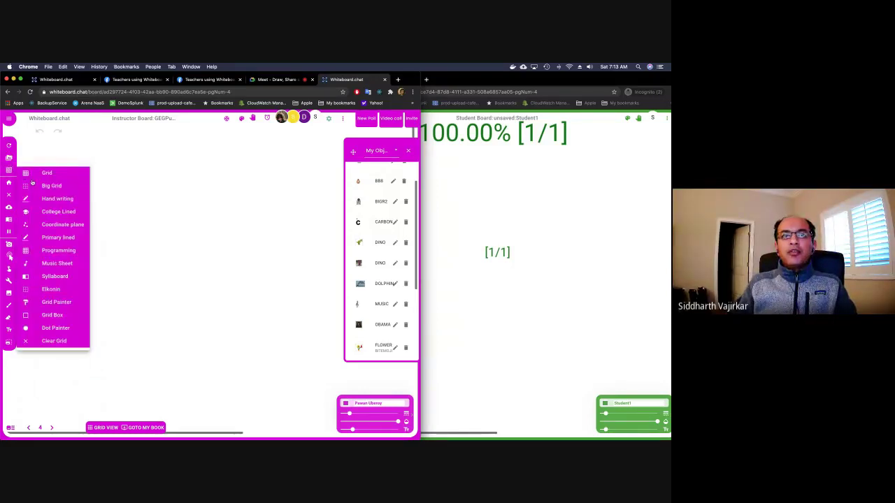
{"action": "left_click", "coordinate": [226, 229]}
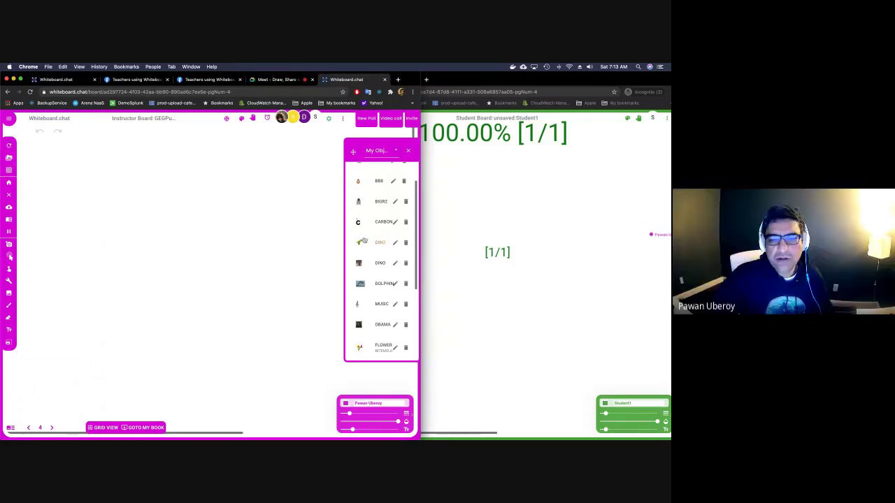
Place the BIGR2 robot picture and draw a magenta star to its right.
{"action": "left_click", "coordinate": [364, 206]}
{"action": "left_click", "coordinate": [181, 246]}
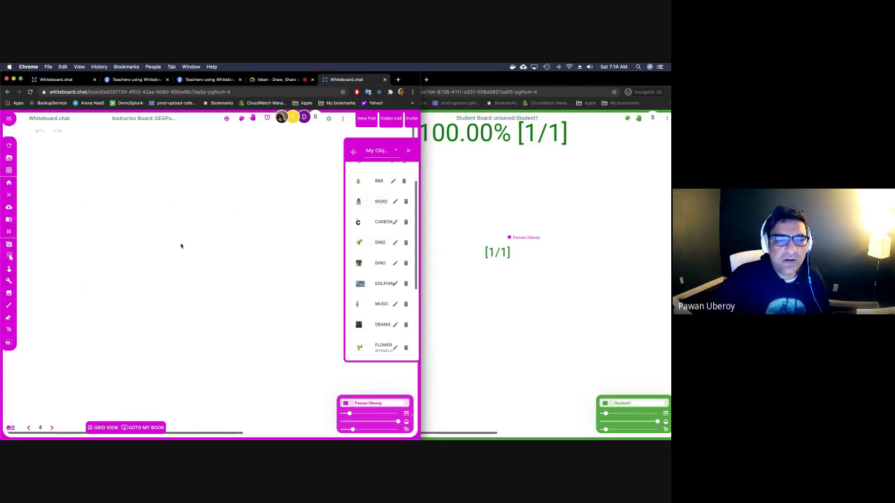
{"action": "mouse_move", "coordinate": [242, 262]}
{"action": "left_mouse_down"}
{"action": "mouse_move", "coordinate": [252, 292]}
{"action": "mouse_move", "coordinate": [257, 257]}
{"action": "mouse_move", "coordinate": [278, 287]}
{"action": "mouse_move", "coordinate": [243, 264]}
{"action": "left_mouse_up"}
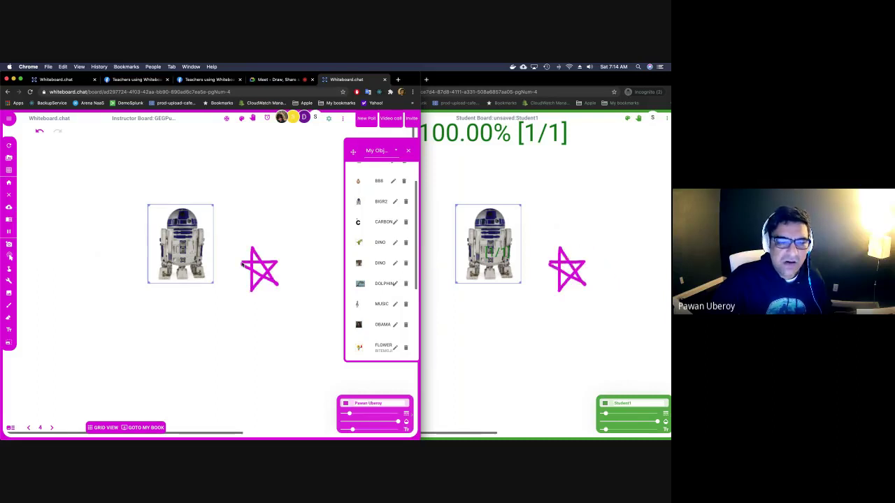
Animate the star to rotate continuously and move along a path around the robot.
{"action": "right_click", "coordinate": [248, 264]}
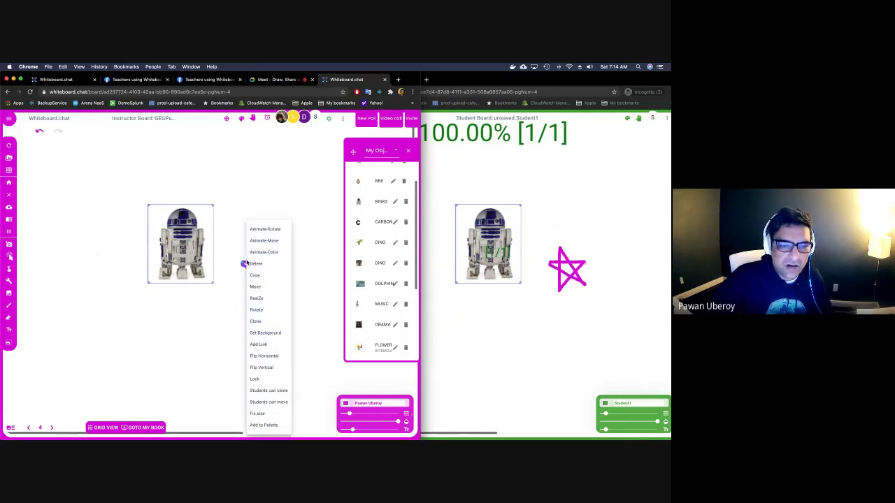
{"action": "left_click", "coordinate": [259, 230]}
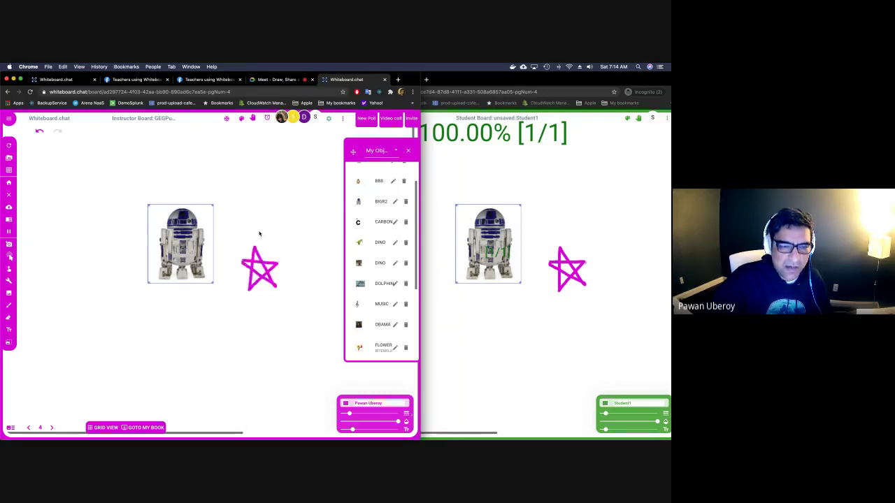
{"action": "right_click", "coordinate": [263, 267]}
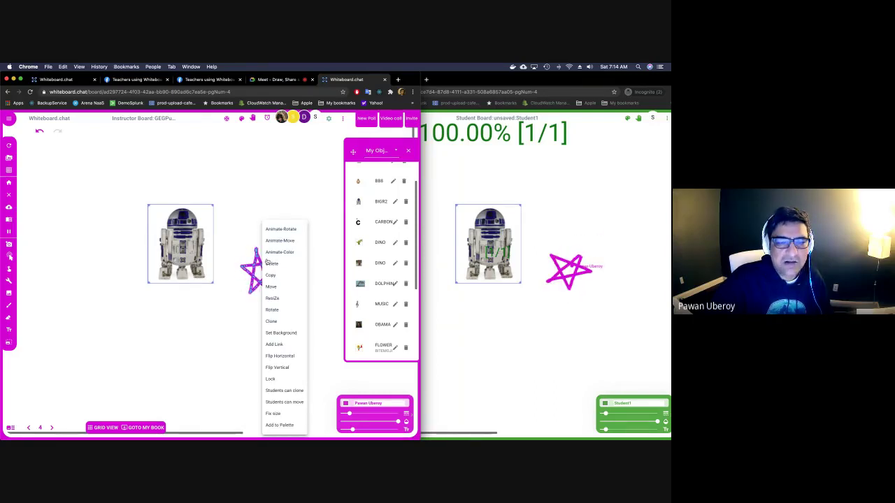
{"action": "left_click", "coordinate": [278, 240]}
{"action": "mouse_move", "coordinate": [278, 251]}
{"action": "left_mouse_down"}
{"action": "mouse_move", "coordinate": [180, 150]}
{"action": "mouse_move", "coordinate": [104, 216]}
{"action": "mouse_move", "coordinate": [196, 299]}
{"action": "left_mouse_up"}
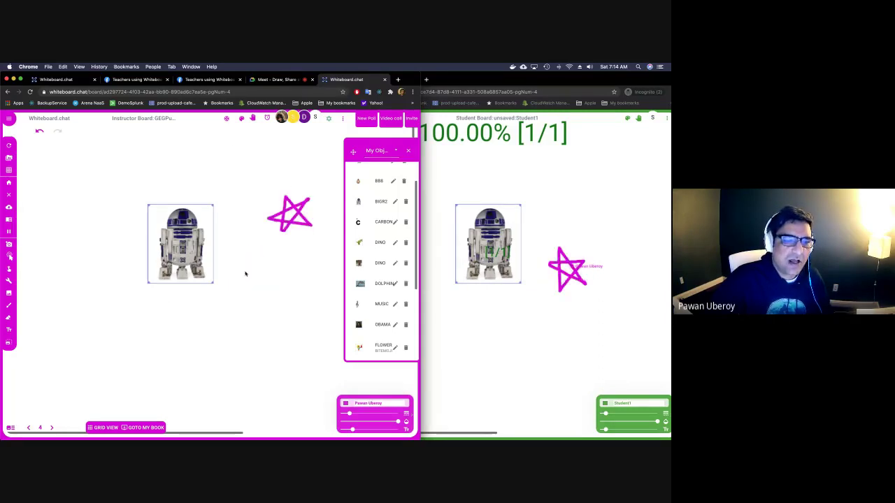
{"action": "right_click", "coordinate": [190, 256]}
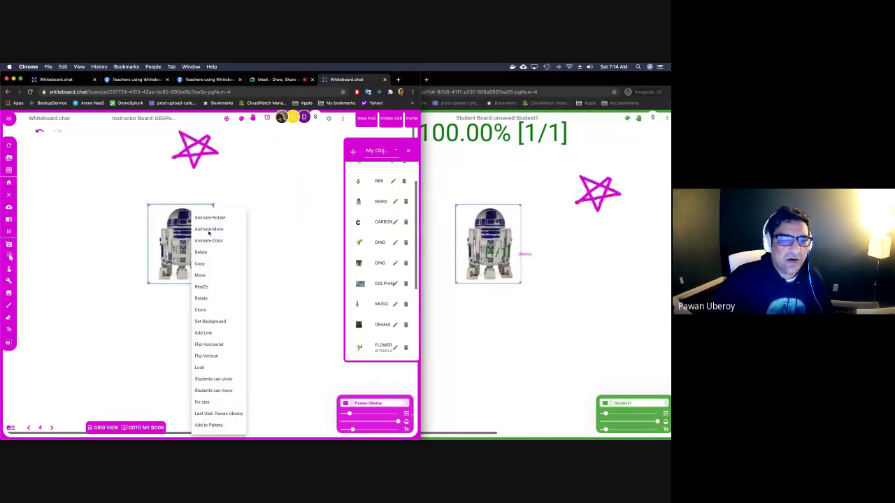
{"action": "left_click", "coordinate": [228, 243]}
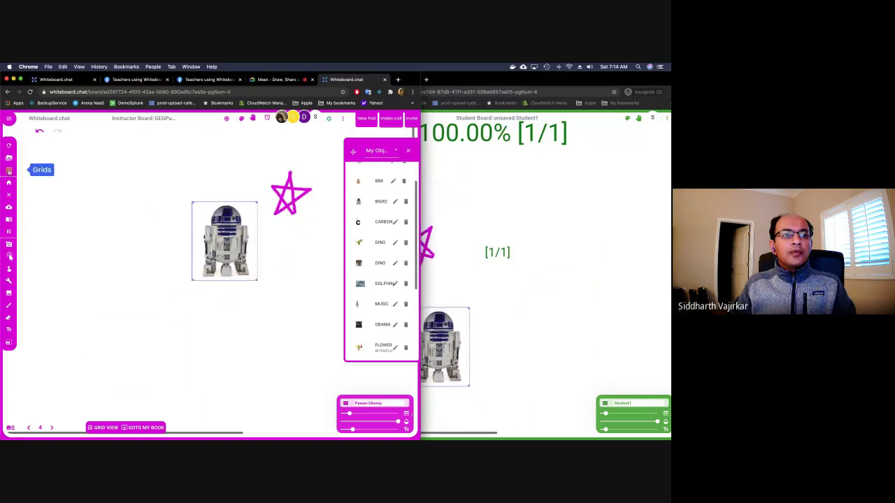
Clear the robot and animated star off the board for everyone.
{"action": "left_click", "coordinate": [9, 194]}
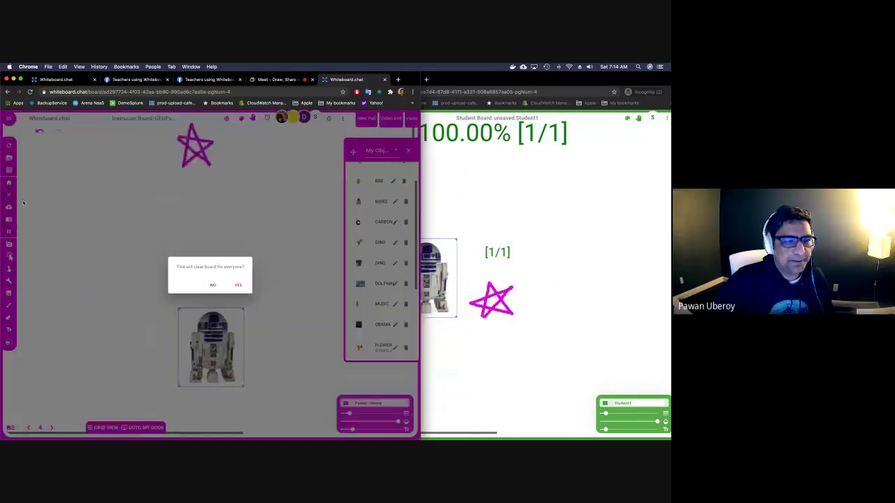
{"action": "left_click", "coordinate": [238, 285]}
{"action": "left_click", "coordinate": [9, 171]}
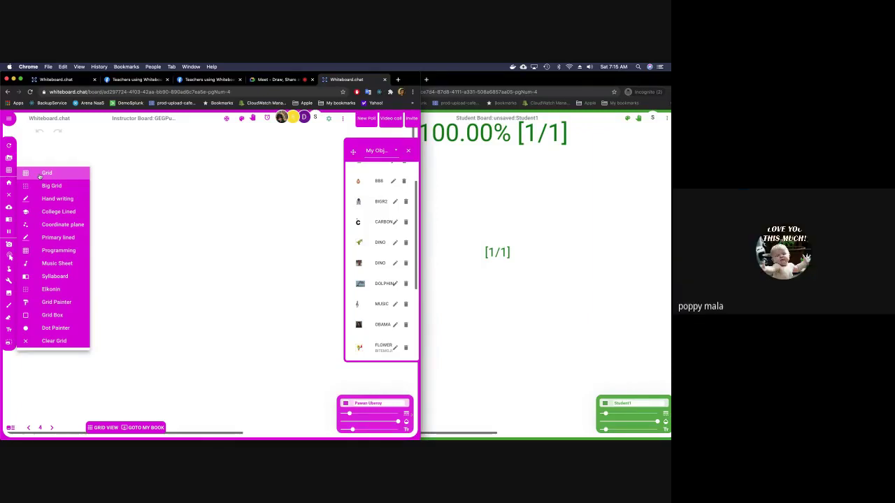
Switch the background from Grid to Big Grid and type the letters a and n into a cell.
{"action": "left_click", "coordinate": [39, 176]}
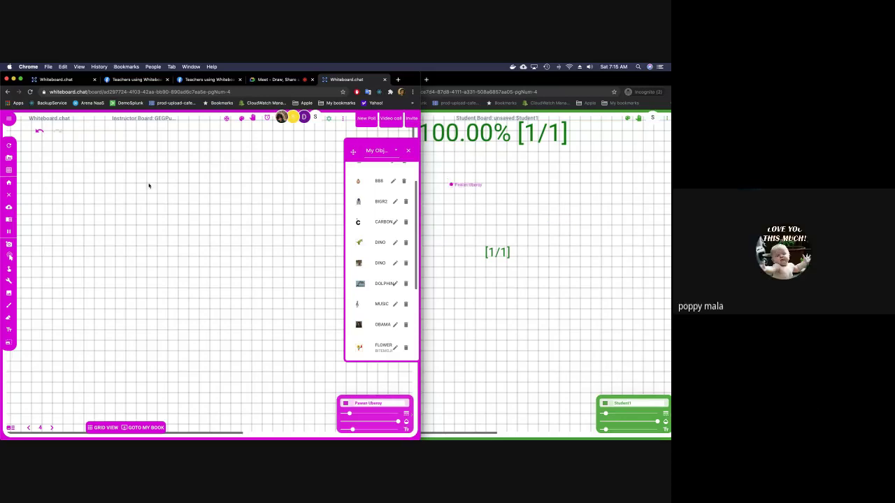
{"action": "left_click", "coordinate": [9, 170]}
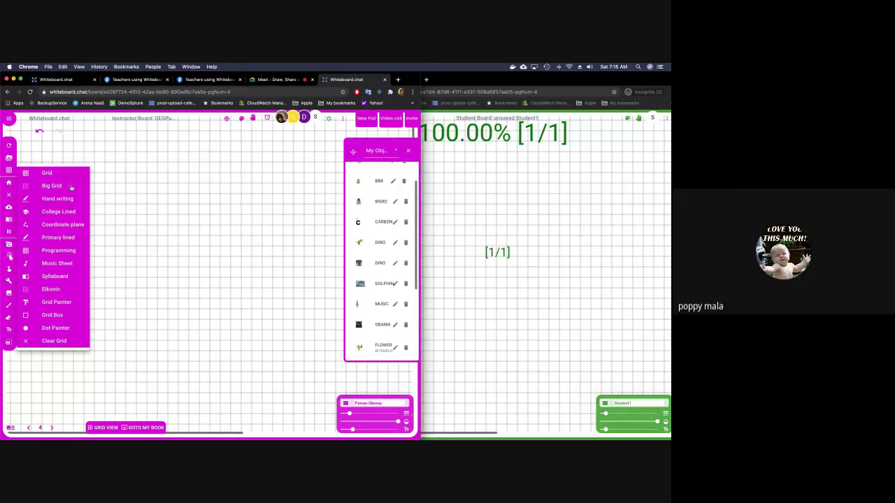
{"action": "left_click", "coordinate": [71, 186]}
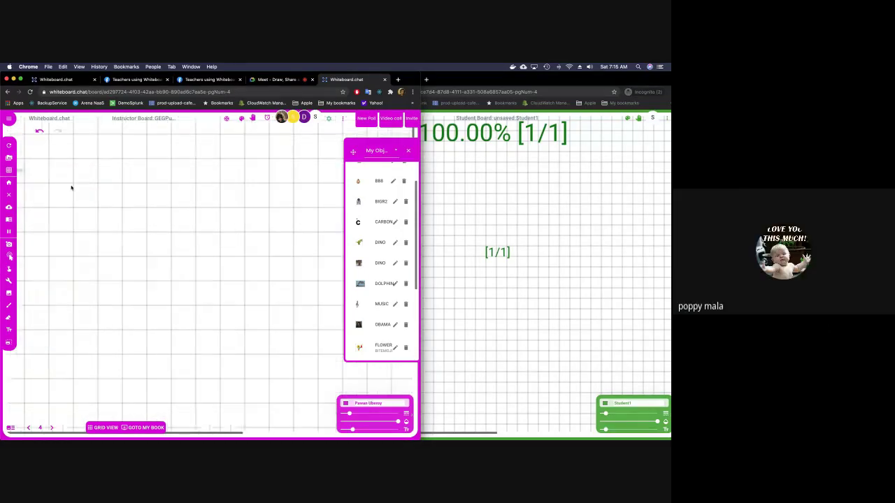
{"action": "left_click", "coordinate": [111, 197]}
{"action": "type", "text": "a"}
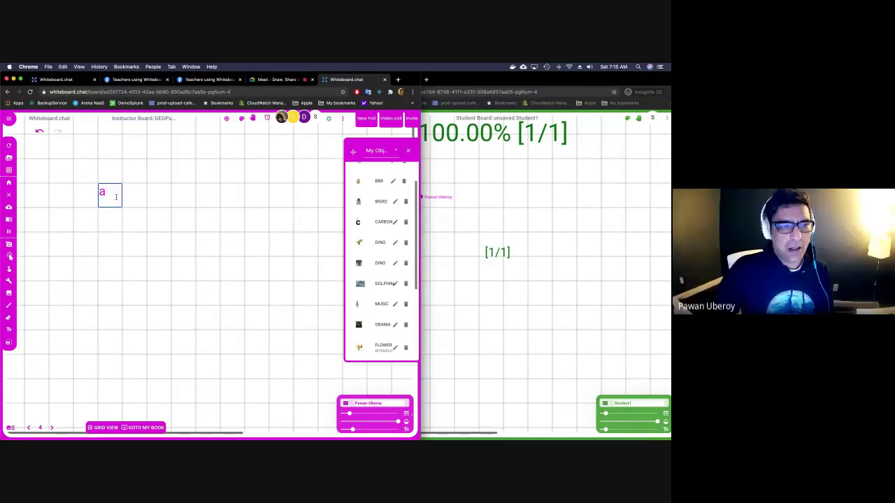
{"action": "type", "text": " n"}
Close the empty text box and erase the test letters a and n.
{"action": "key", "text": "Return"}
{"action": "key", "text": "Up"}
{"action": "key", "text": "Escape"}
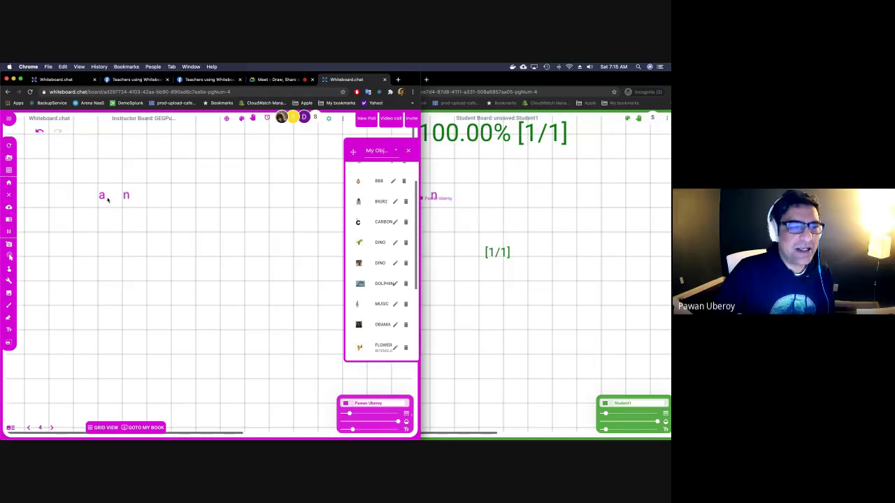
{"action": "key", "text": "e"}
{"action": "left_click", "coordinate": [123, 195]}
{"action": "left_click", "coordinate": [96, 195]}
Type 2 and 3 into grid cells with + 3 in the row beneath.
{"action": "left_click", "coordinate": [137, 179]}
{"action": "type", "text": "2    "}
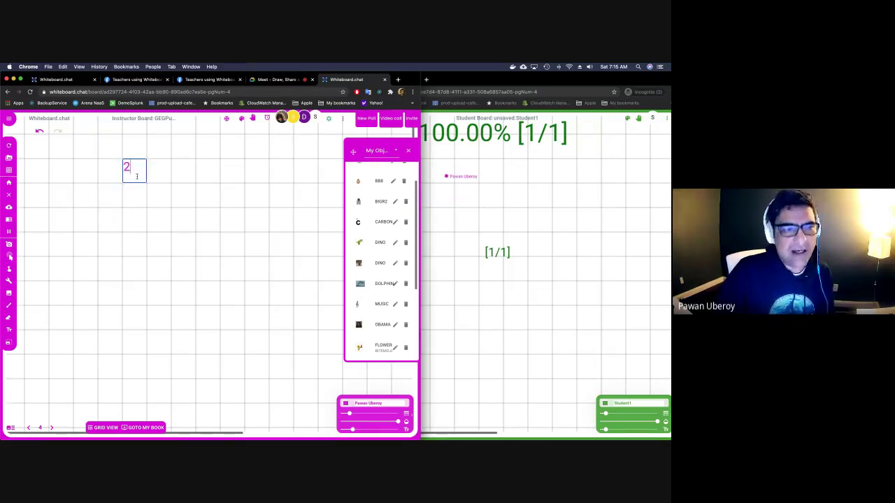
{"action": "type", "text": "3"}
{"action": "key", "text": "Return"}
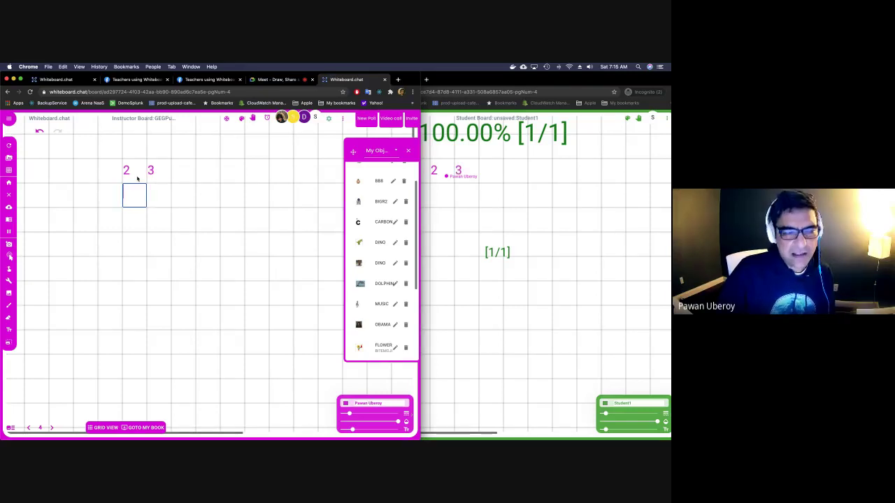
{"action": "type", "text": "+4"}
{"action": "key", "text": "BackSpace"}
{"action": "type", "text": "3"}
On the student board, write the answer digits 3 and 0 under the sum.
{"action": "left_click", "coordinate": [485, 224]}
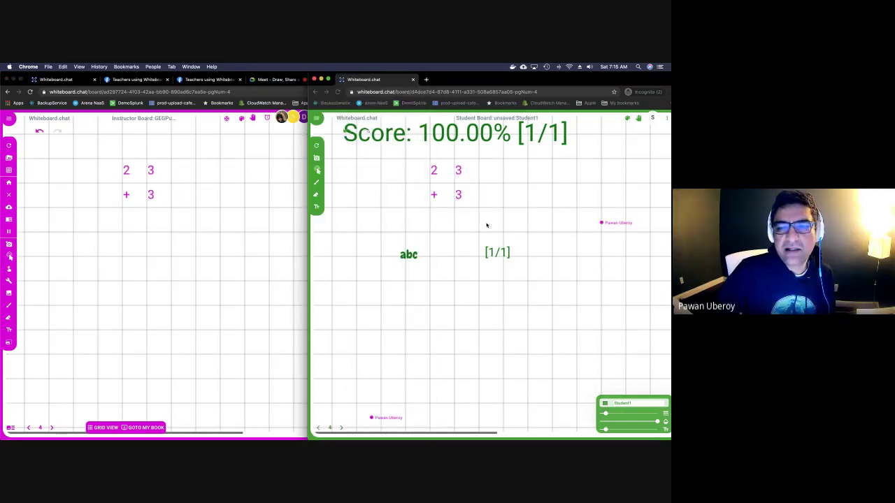
{"action": "left_click", "coordinate": [438, 224]}
{"action": "type", "text": "3"}
{"action": "key", "text": "Tab"}
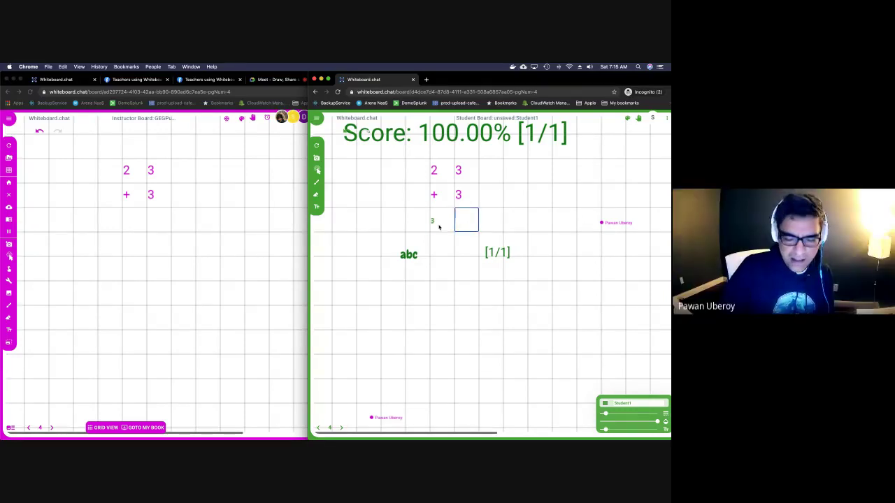
{"action": "type", "text": "0"}
{"action": "key", "text": "Return"}
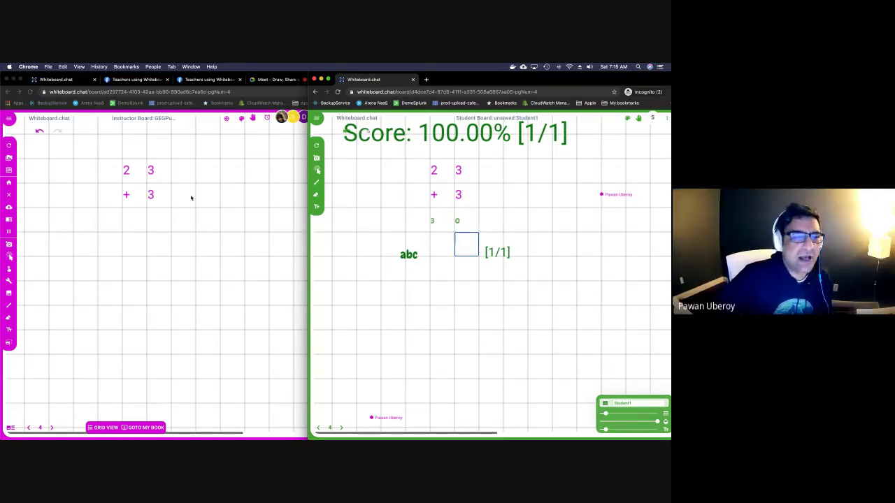
{"action": "left_click", "coordinate": [190, 196]}
Switch the background to handwriting lines, then to College Lined paper with a margin.
{"action": "left_click", "coordinate": [9, 171]}
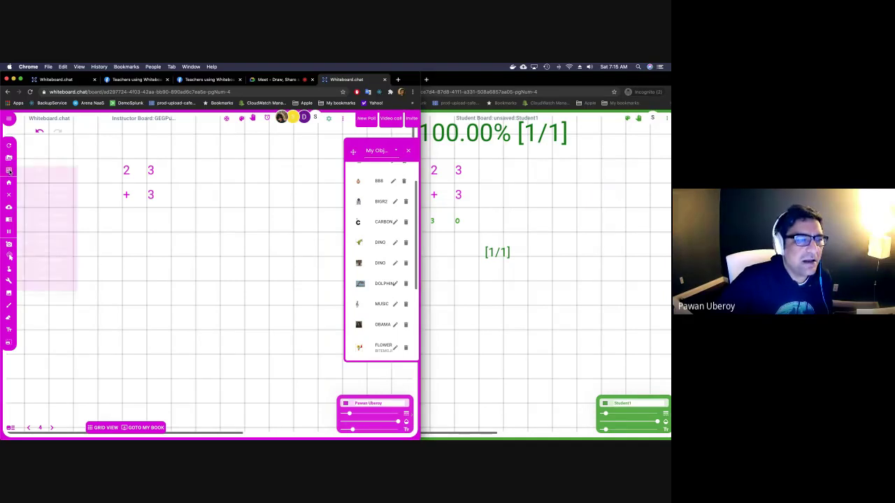
{"action": "left_click", "coordinate": [43, 198]}
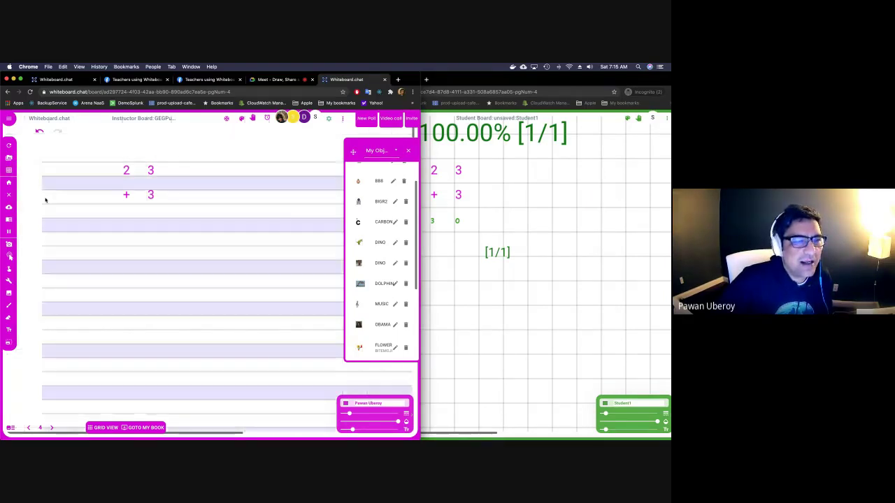
{"action": "left_click", "coordinate": [10, 169]}
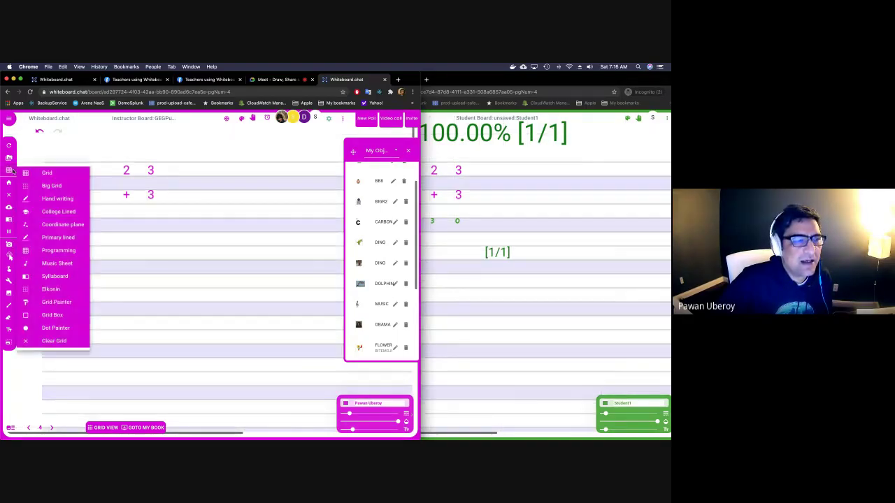
{"action": "left_click", "coordinate": [49, 210]}
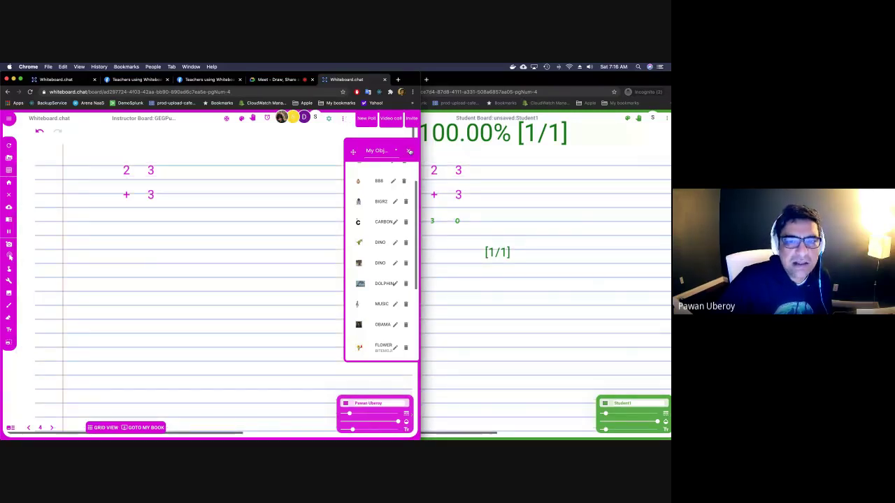
Set the board background colour to cream through Set BackGround.
{"action": "left_click", "coordinate": [410, 151]}
{"action": "left_click", "coordinate": [342, 118]}
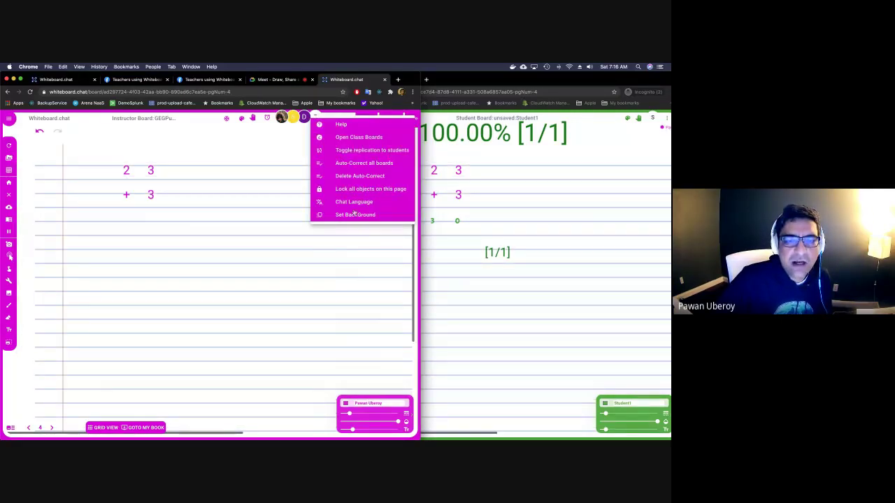
{"action": "left_click", "coordinate": [355, 214]}
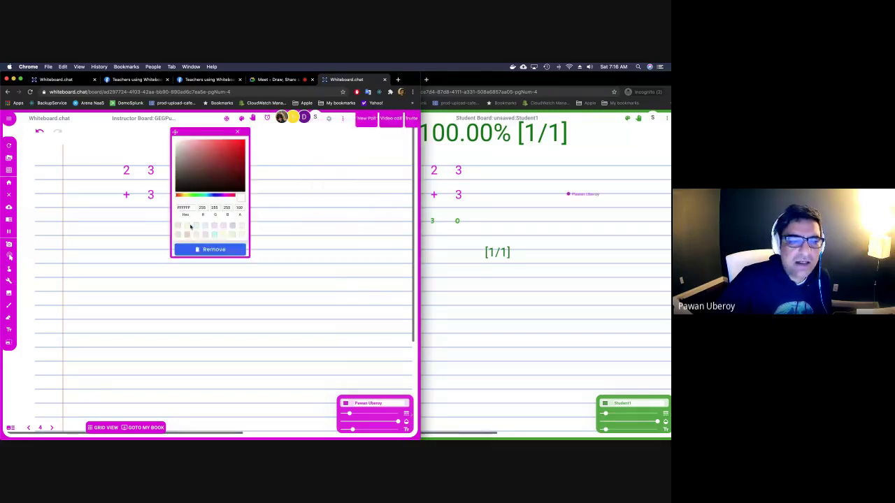
{"action": "left_click", "coordinate": [187, 226]}
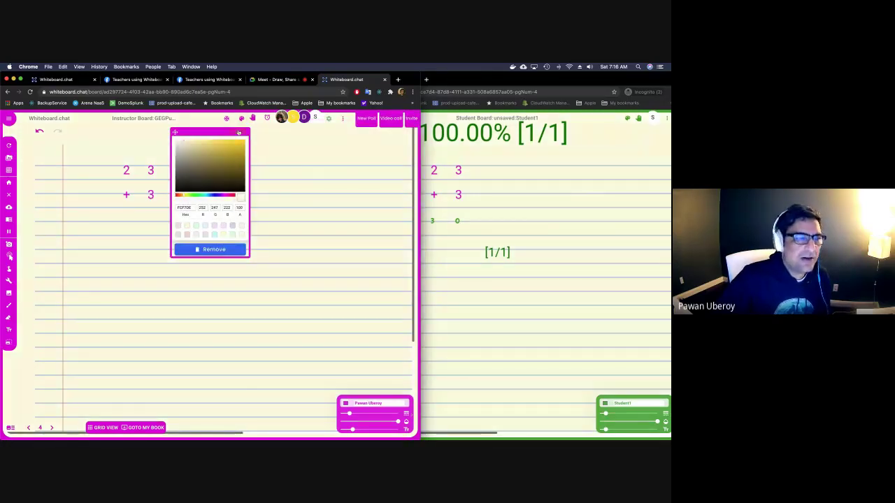
{"action": "left_click", "coordinate": [239, 132]}
{"action": "left_click", "coordinate": [10, 170]}
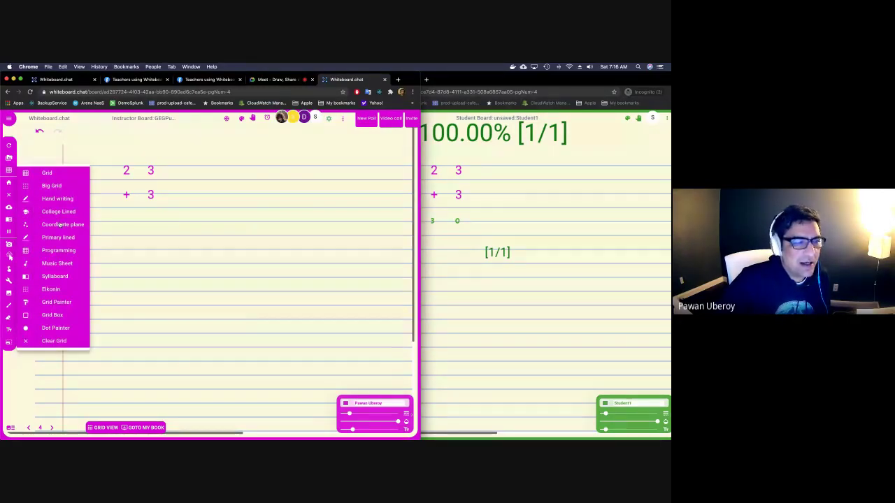
Create a medium-size coordinate plane on the board.
{"action": "left_click", "coordinate": [60, 224]}
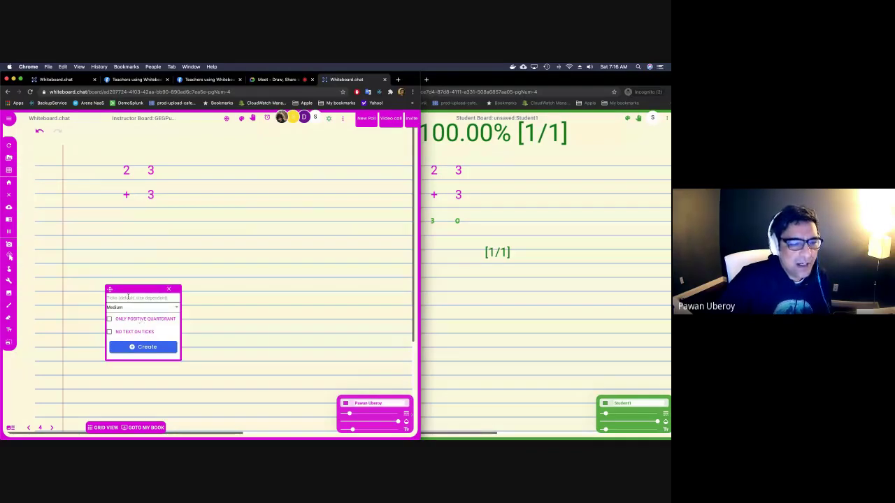
{"action": "left_click", "coordinate": [133, 308]}
{"action": "left_click", "coordinate": [128, 297]}
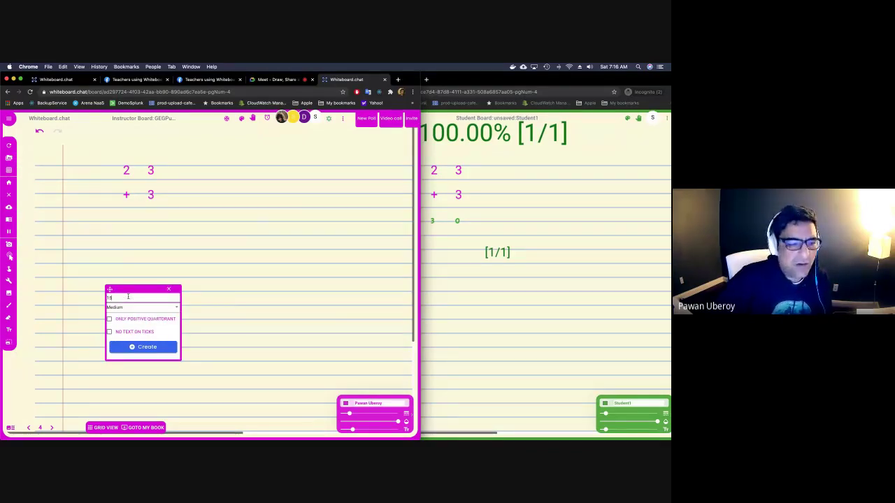
{"action": "left_click", "coordinate": [143, 346]}
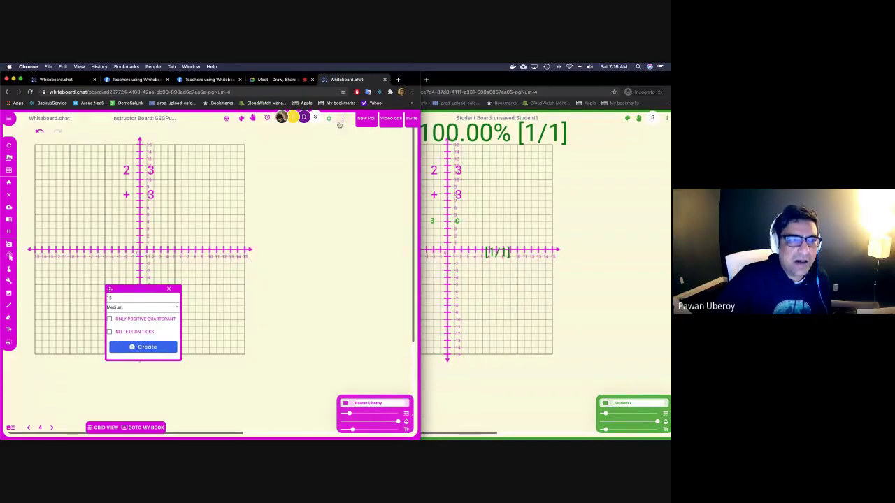
Switch the background to Primary lined paper and close the coordinate-plane settings.
{"action": "left_click", "coordinate": [9, 171]}
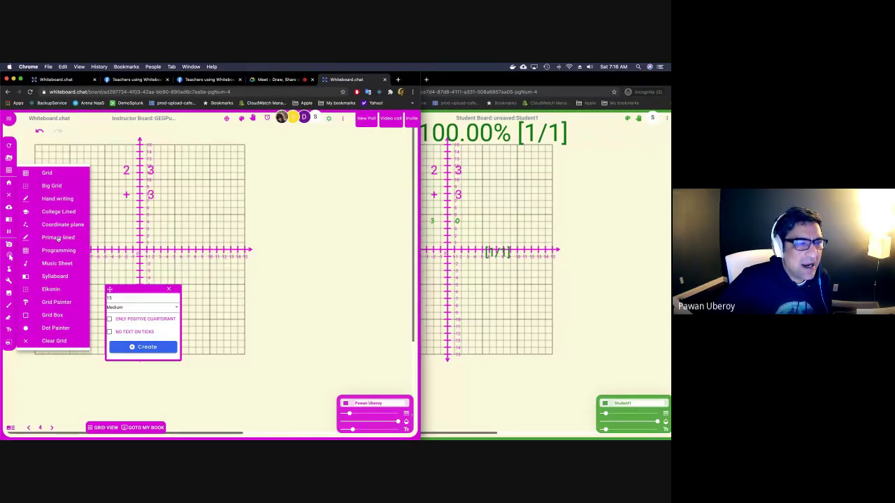
{"action": "left_click", "coordinate": [58, 237]}
{"action": "left_click", "coordinate": [9, 171]}
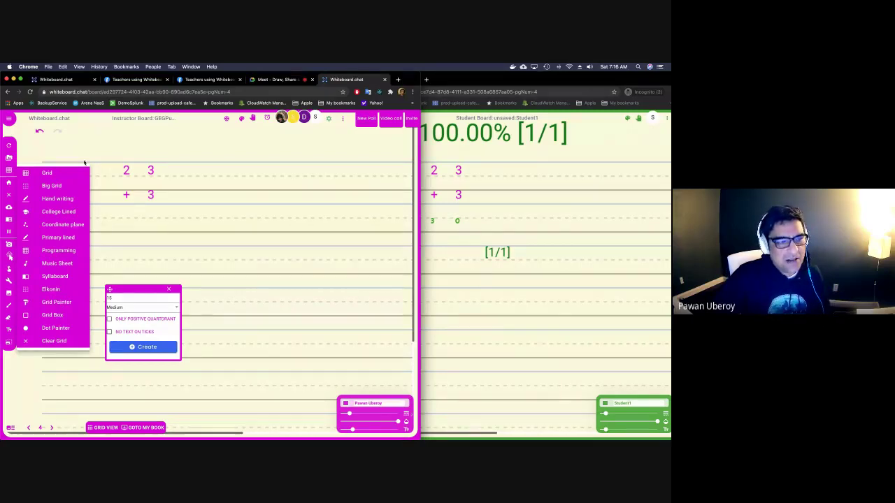
{"action": "left_click", "coordinate": [198, 255]}
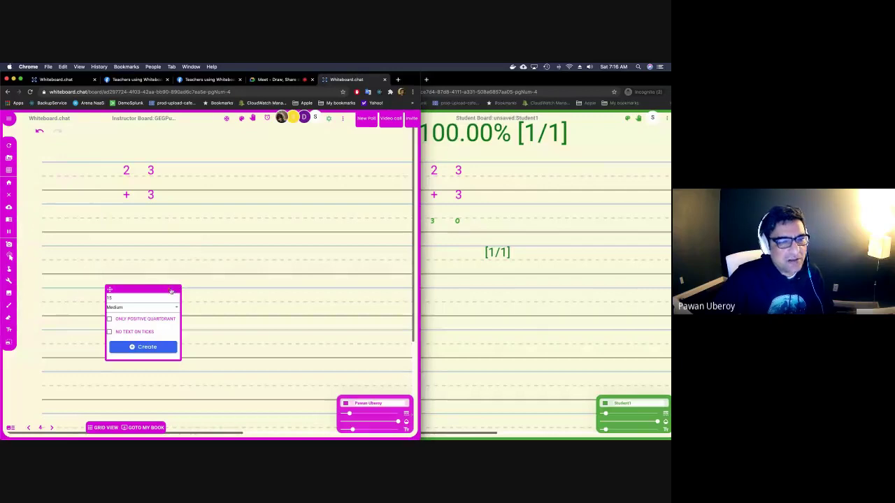
{"action": "left_click", "coordinate": [168, 289]}
{"action": "left_click", "coordinate": [7, 169]}
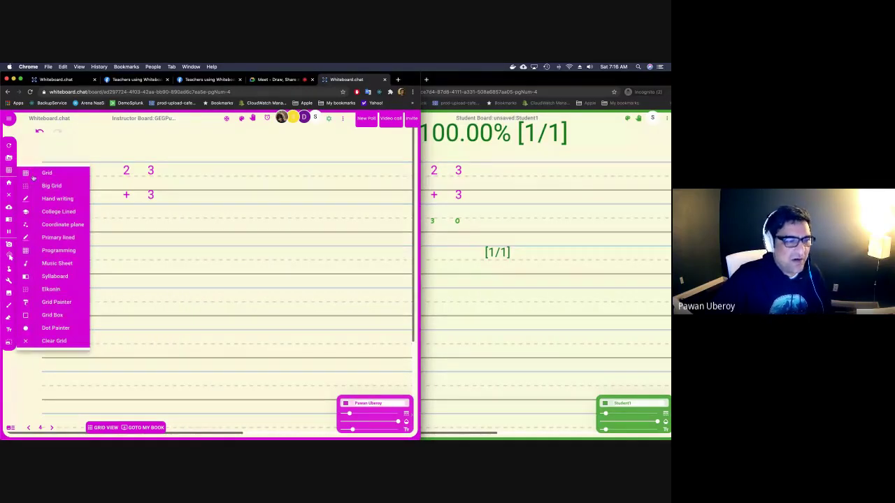
{"action": "left_click", "coordinate": [187, 199]}
{"action": "left_click", "coordinate": [266, 121]}
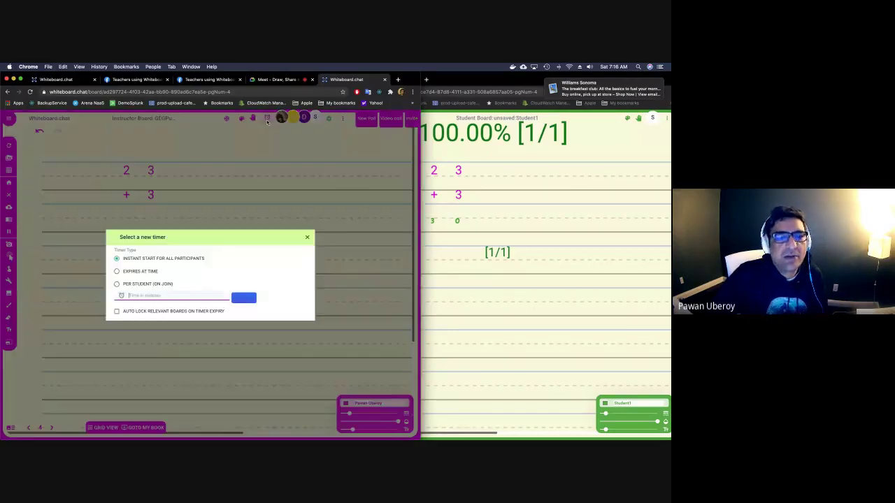
{"action": "type", "text": "5"}
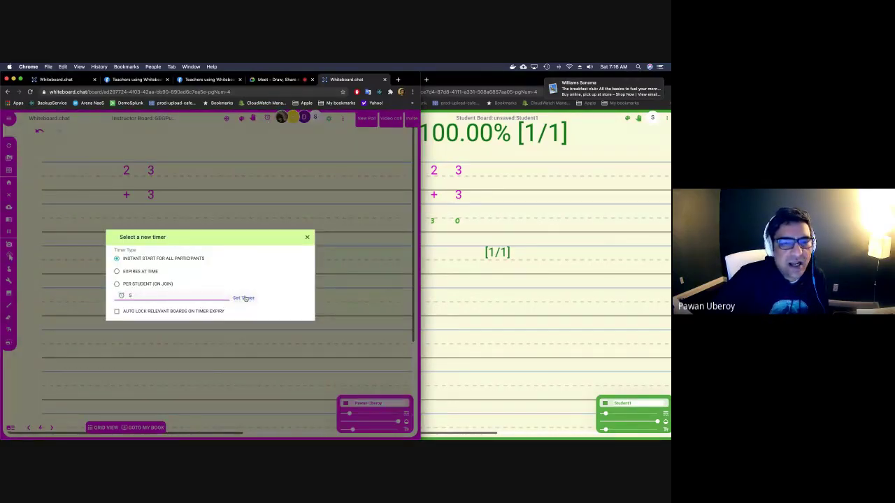
{"action": "left_click", "coordinate": [244, 297]}
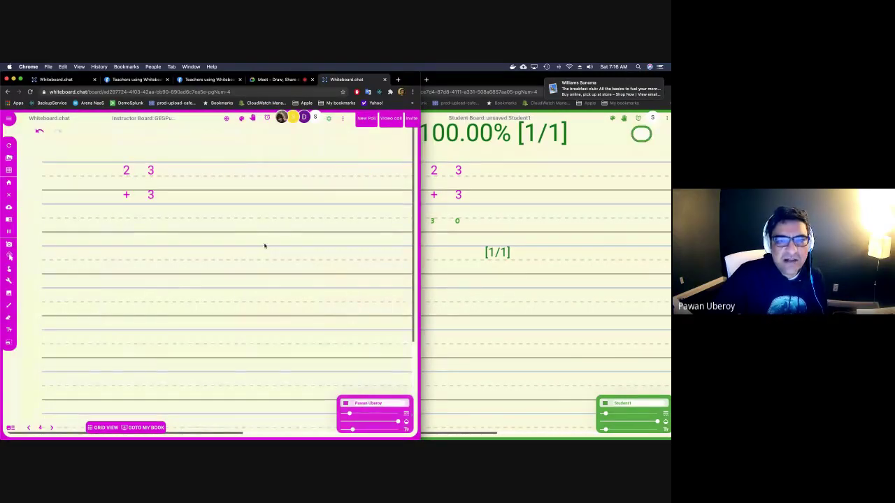
{"action": "left_click_drag", "start_coordinate": [508, 87], "coordinate": [485, 87]}
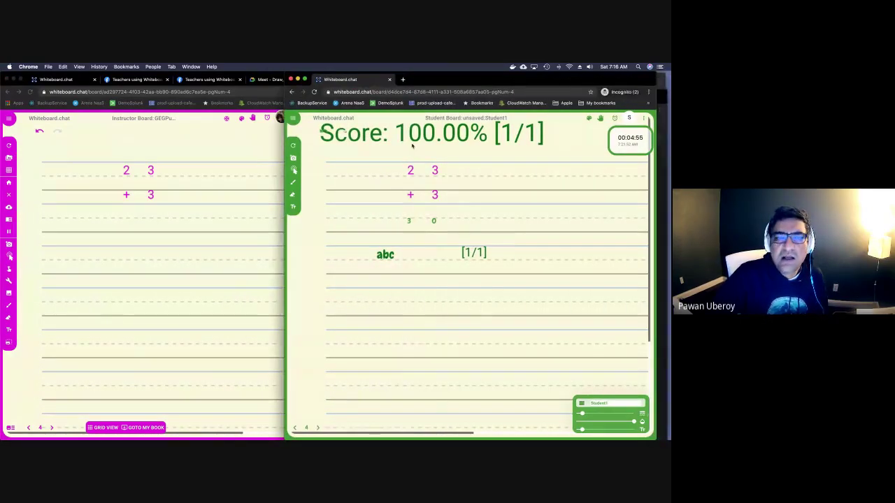
{"action": "left_click", "coordinate": [240, 168]}
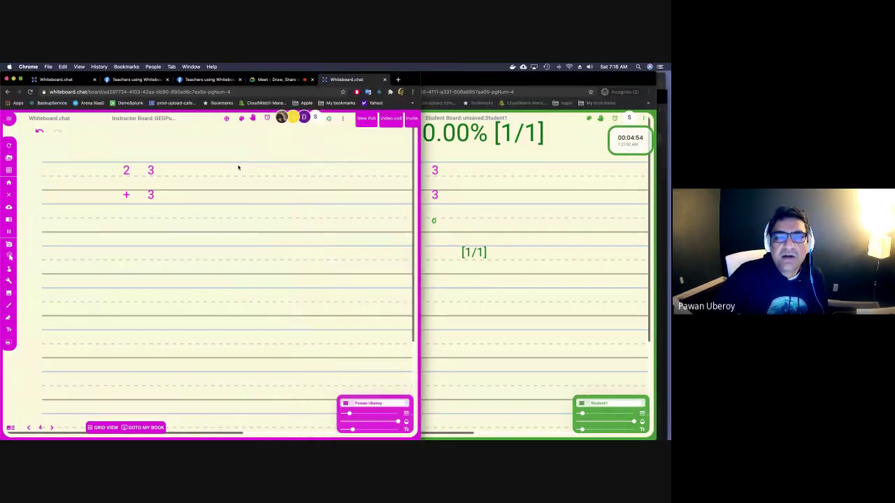
{"action": "left_click", "coordinate": [270, 120]}
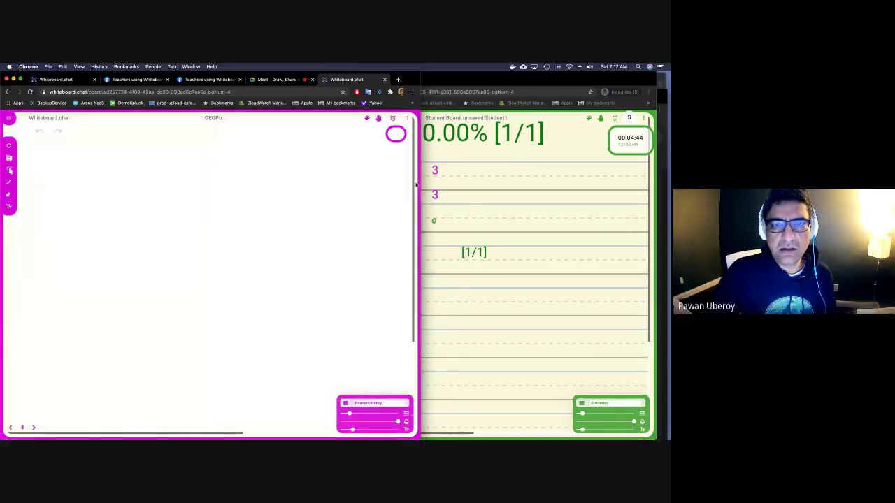
{"action": "left_click", "coordinate": [269, 119]}
{"action": "left_click", "coordinate": [269, 120]}
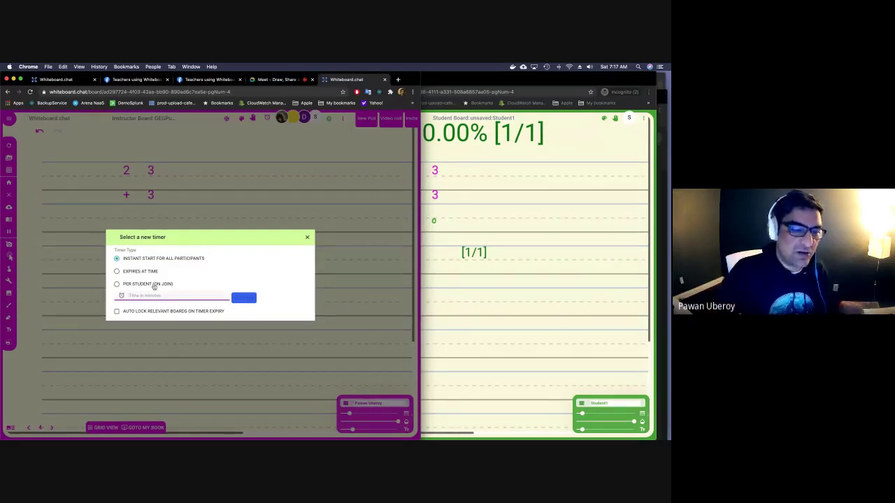
{"action": "left_click", "coordinate": [141, 285]}
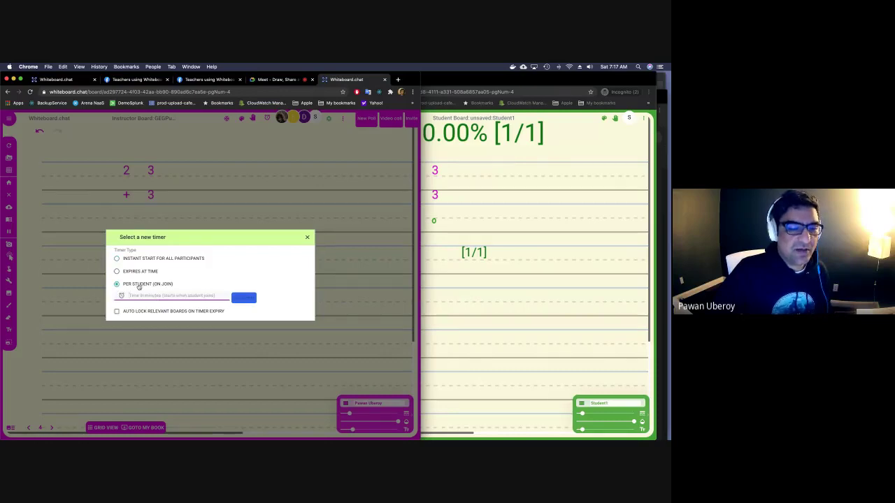
{"action": "left_click", "coordinate": [151, 296]}
{"action": "type", "text": "10"}
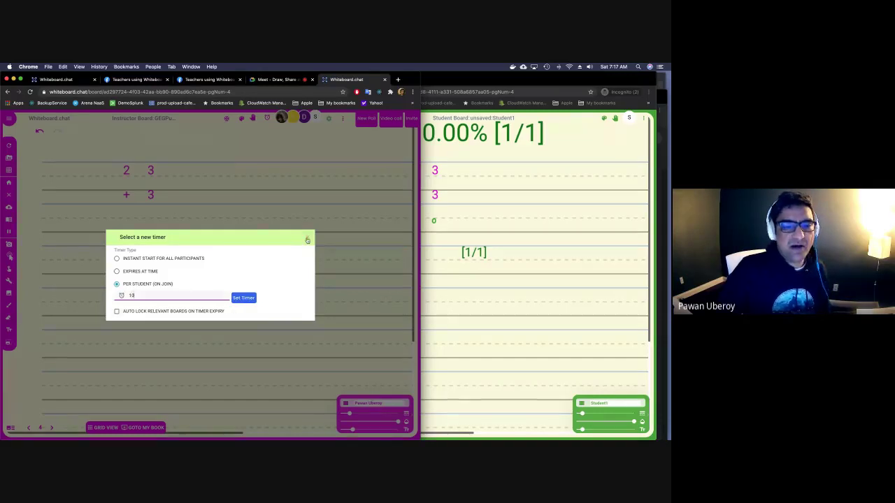
{"action": "left_click", "coordinate": [307, 237]}
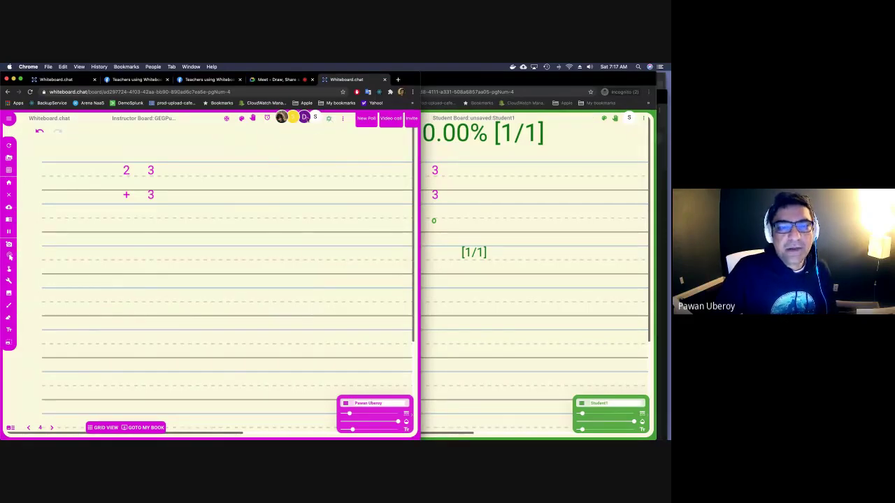
From Participants, give the student teacher rights and showcase a participant's work.
{"action": "left_click", "coordinate": [308, 119]}
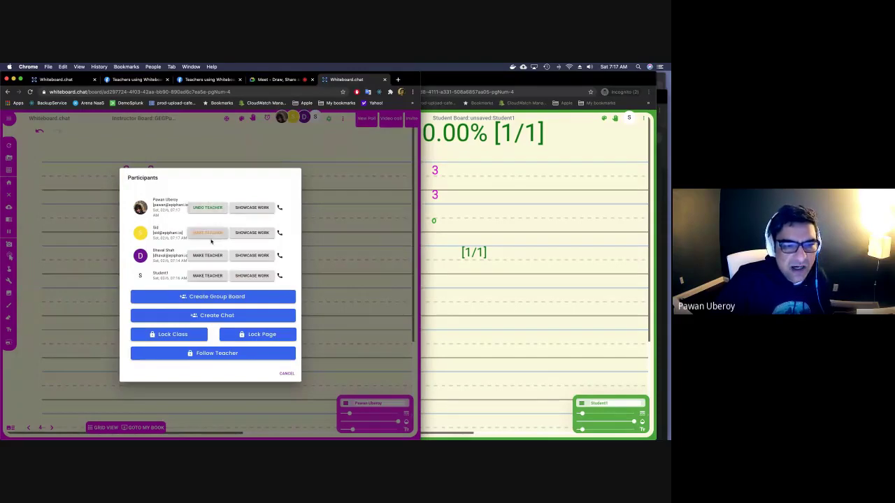
{"action": "left_click", "coordinate": [476, 256]}
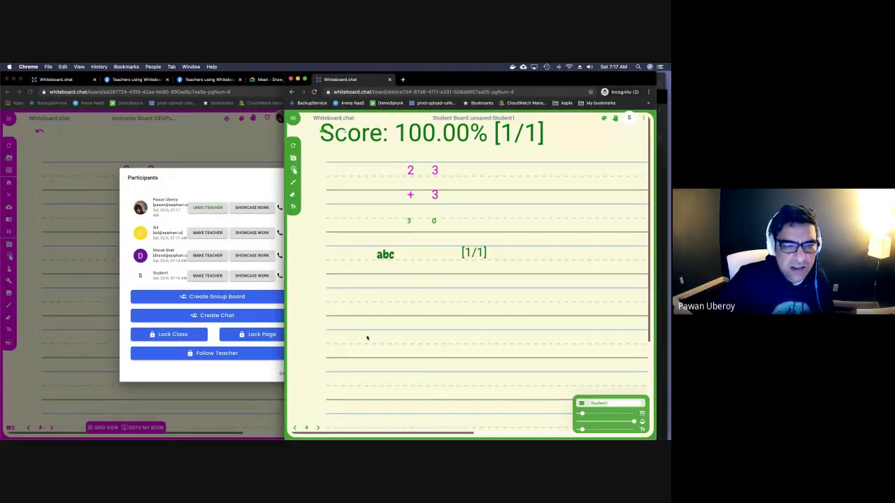
{"action": "left_click", "coordinate": [212, 280]}
{"action": "left_click", "coordinate": [211, 279]}
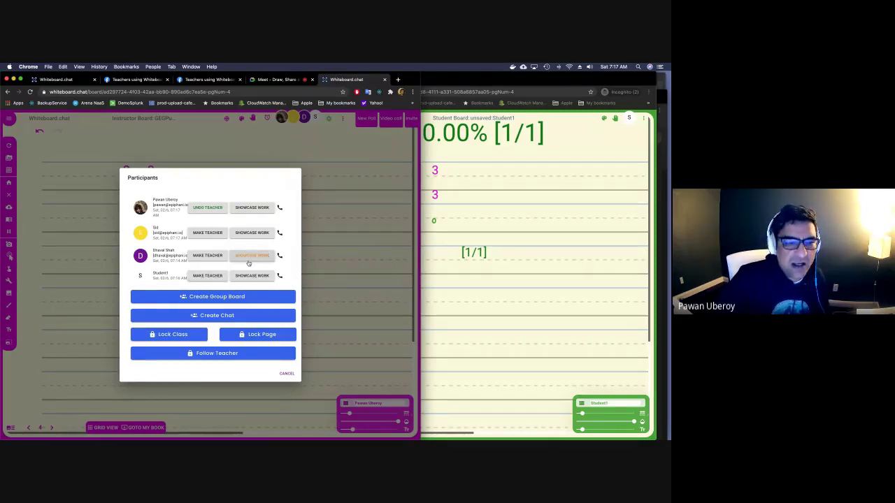
{"action": "left_click", "coordinate": [249, 255]}
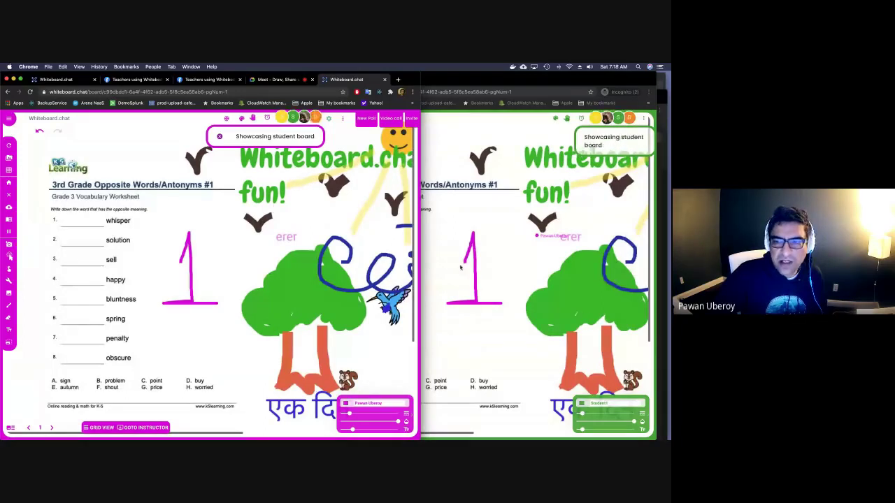
Switch the showcase to another student's board, end it, and reopen Participants.
{"action": "left_click", "coordinate": [527, 249]}
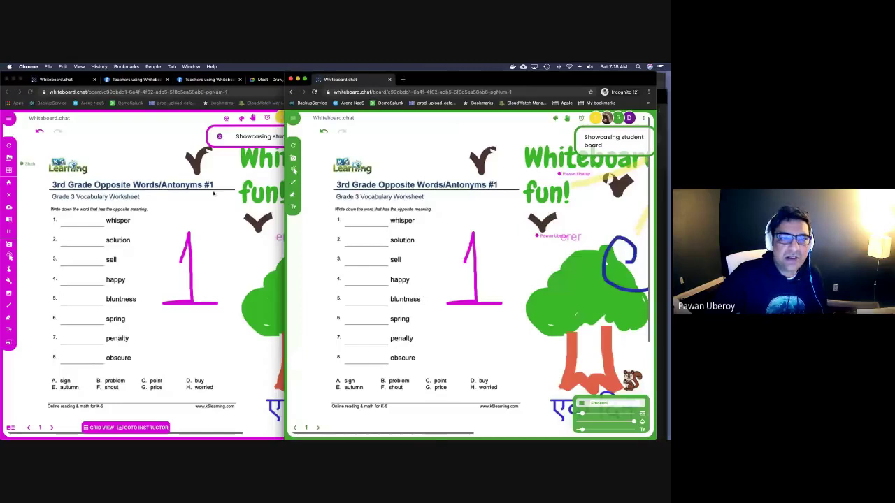
{"action": "left_click", "coordinate": [10, 257]}
{"action": "left_click", "coordinate": [10, 256]}
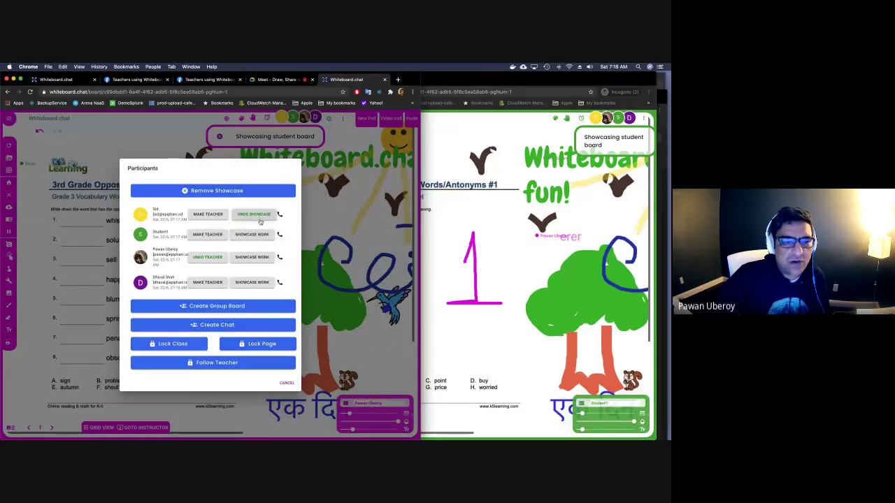
{"action": "left_click", "coordinate": [262, 235]}
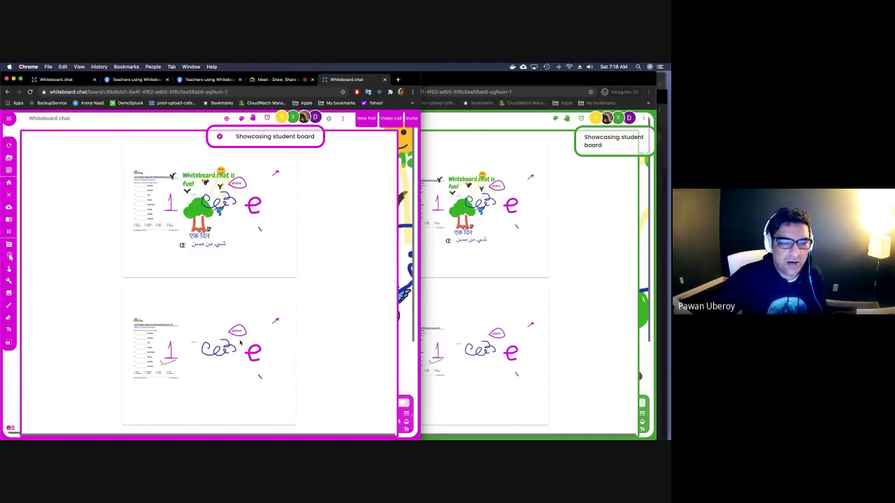
{"action": "left_click", "coordinate": [219, 137]}
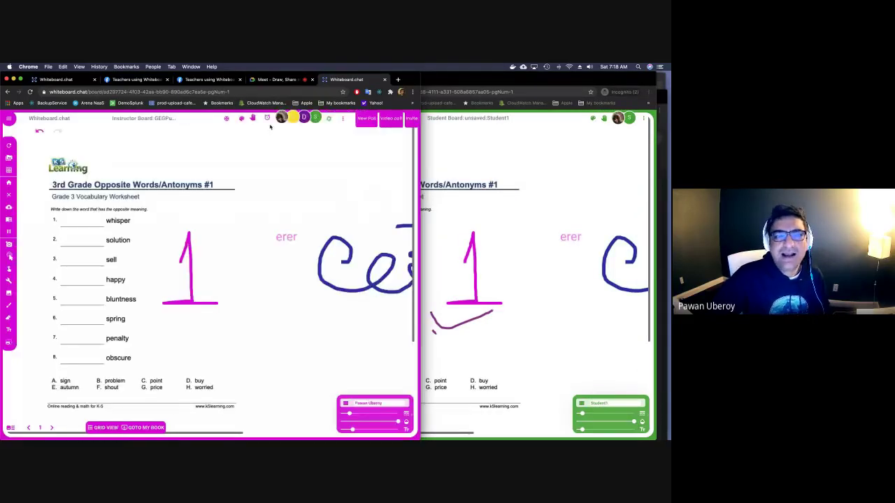
{"action": "left_click", "coordinate": [282, 120]}
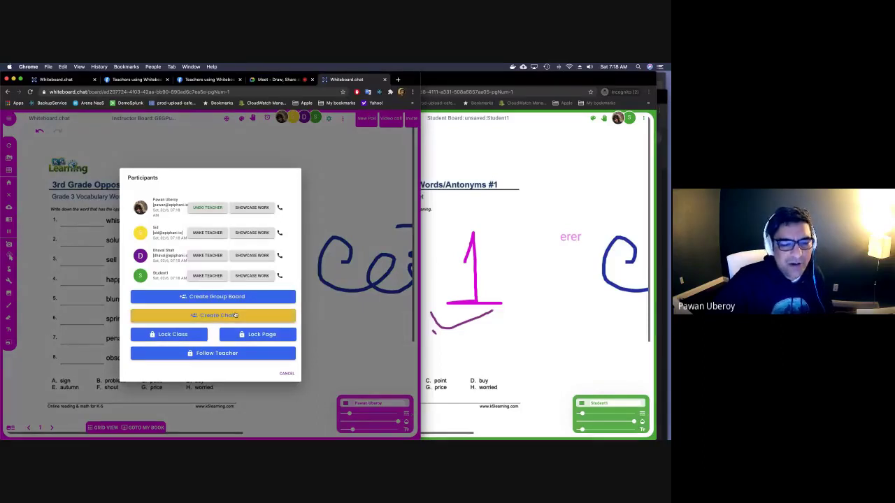
Send 'hi' to the whole class from the instructor's chat.
{"action": "left_click", "coordinate": [235, 315]}
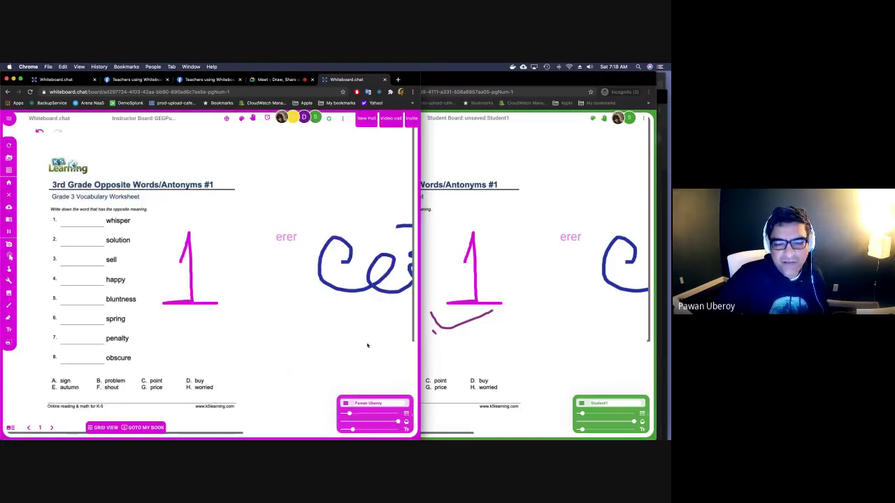
{"action": "left_click", "coordinate": [402, 387]}
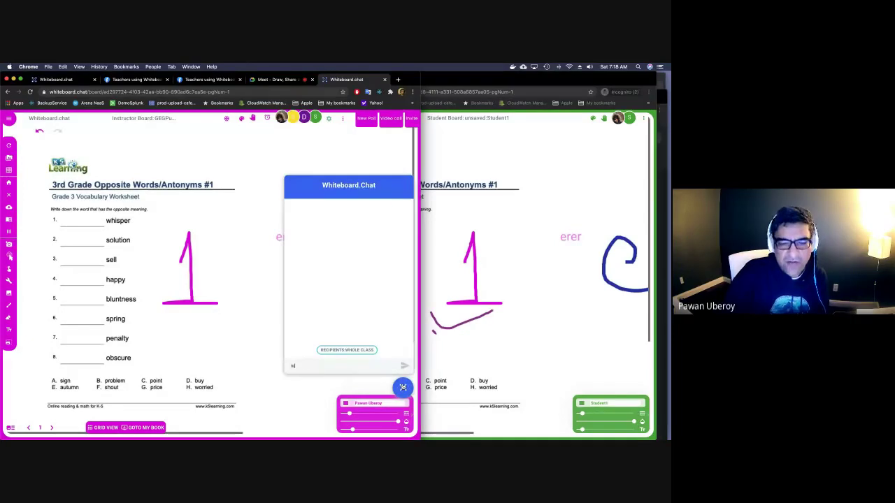
{"action": "type", "text": "hi"}
{"action": "key", "text": "Return"}
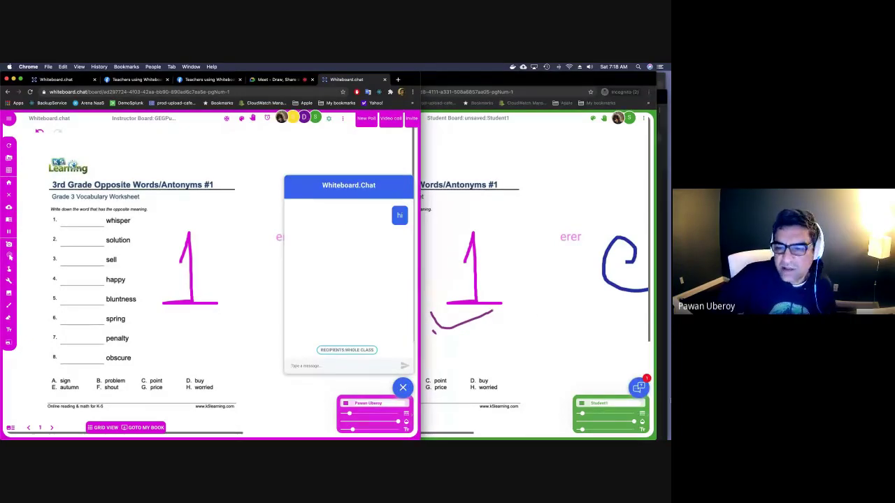
Reply 'hi' from the student's chat, then open the student board's options menu.
{"action": "left_click", "coordinate": [639, 389]}
{"action": "left_click", "coordinate": [638, 389]}
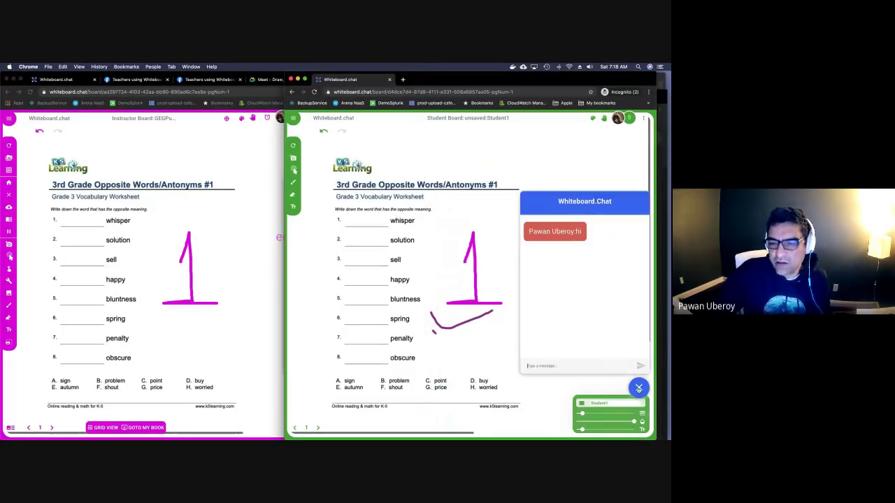
{"action": "type", "text": "hi"}
{"action": "key", "text": "Return"}
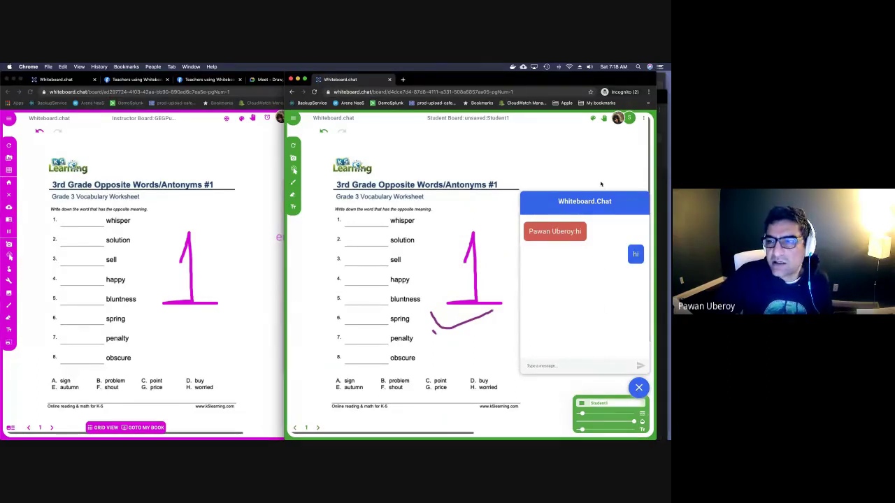
{"action": "left_click", "coordinate": [644, 119]}
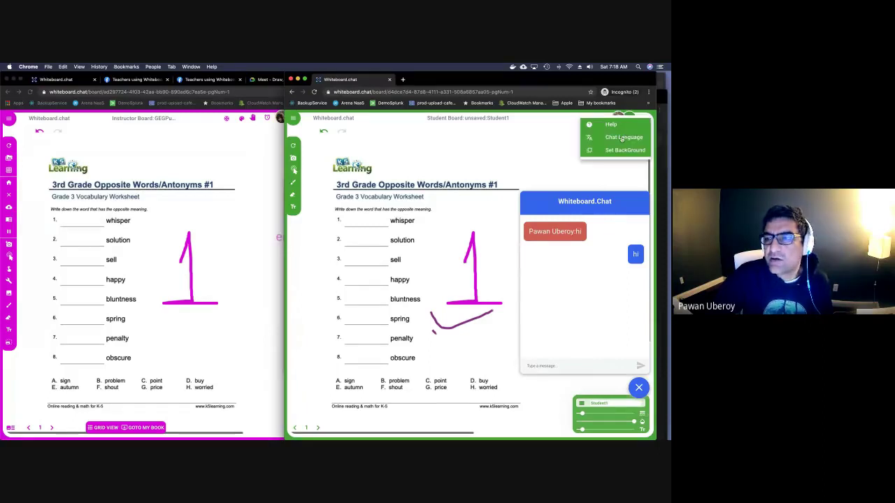
Set the student's chat language to Deutsch.
{"action": "left_click", "coordinate": [622, 138]}
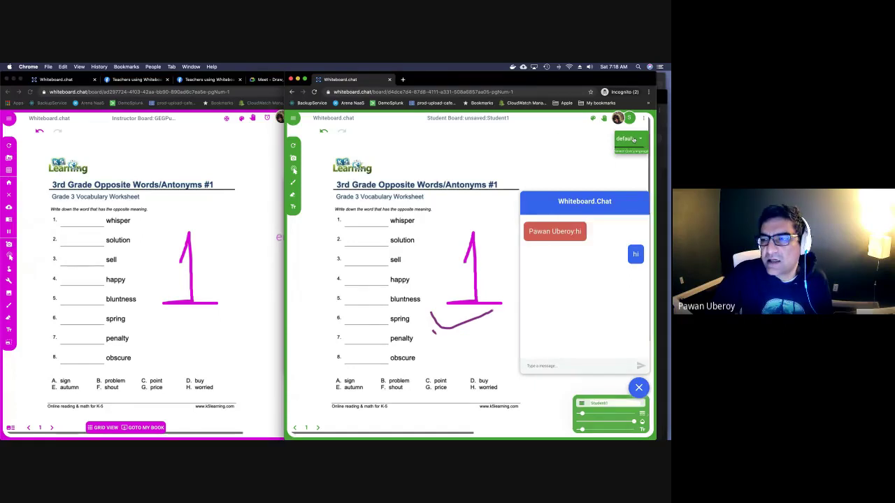
{"action": "left_click", "coordinate": [633, 139]}
{"action": "scroll", "coordinate": [618, 239], "scroll_direction": "down", "scroll_amount": 3}
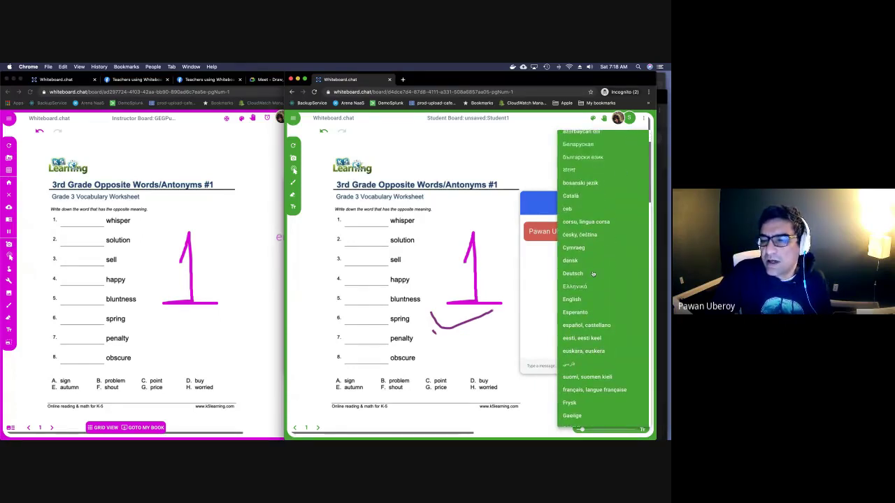
{"action": "left_click", "coordinate": [592, 273]}
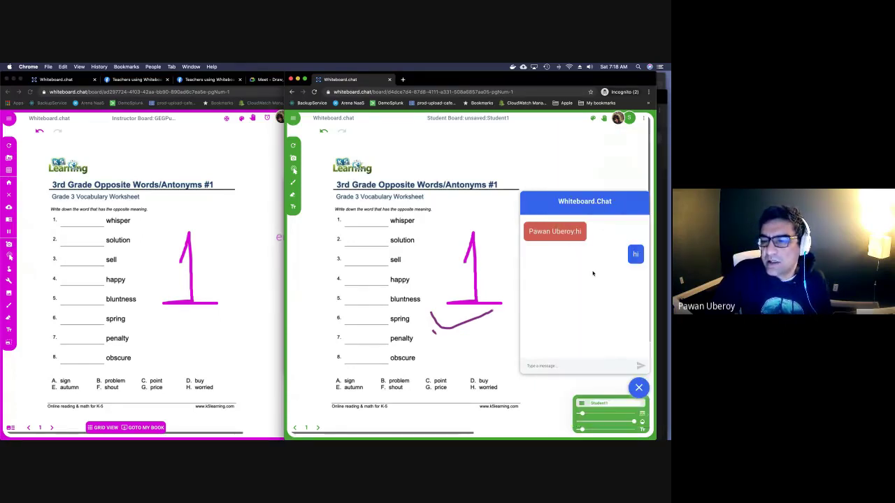
Send 'how are you?' from the instructor chat so it arrives as 'wie gehts?'.
{"action": "left_click", "coordinate": [276, 278]}
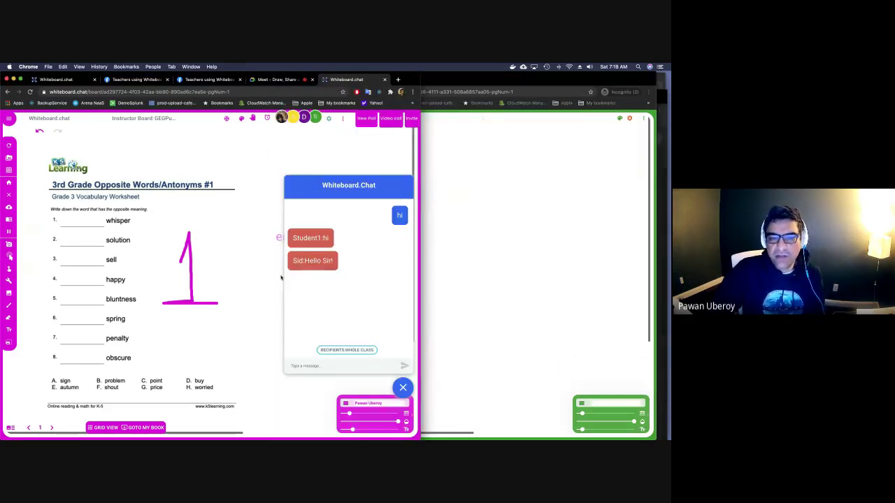
{"action": "left_click", "coordinate": [640, 388]}
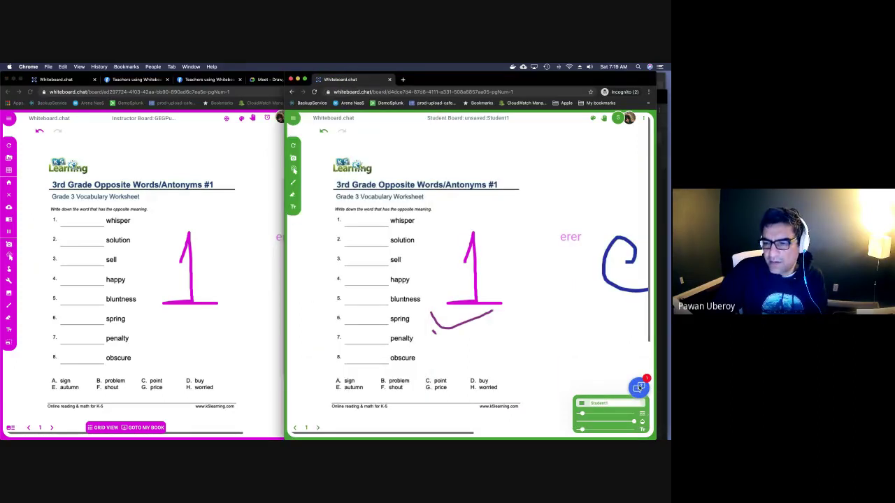
{"action": "left_click", "coordinate": [640, 387]}
{"action": "left_click", "coordinate": [216, 378]}
{"action": "left_click", "coordinate": [306, 369]}
{"action": "type", "text": "how are you"}
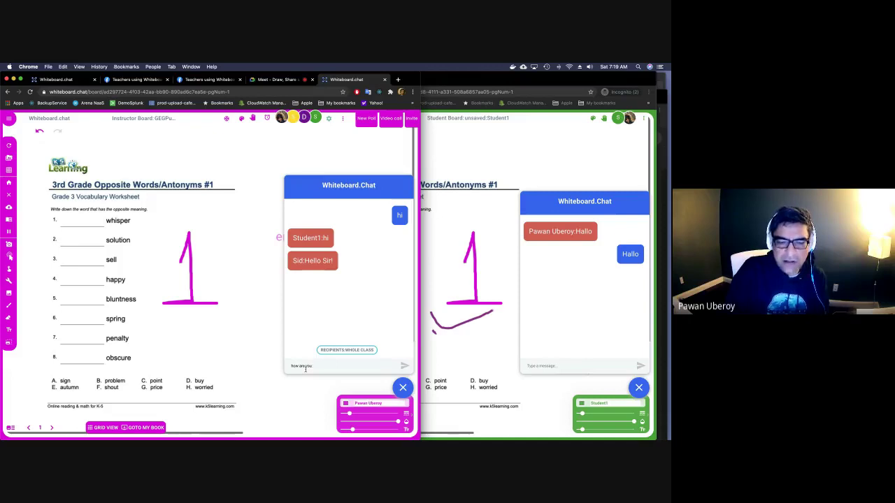
{"action": "key", "text": "Return"}
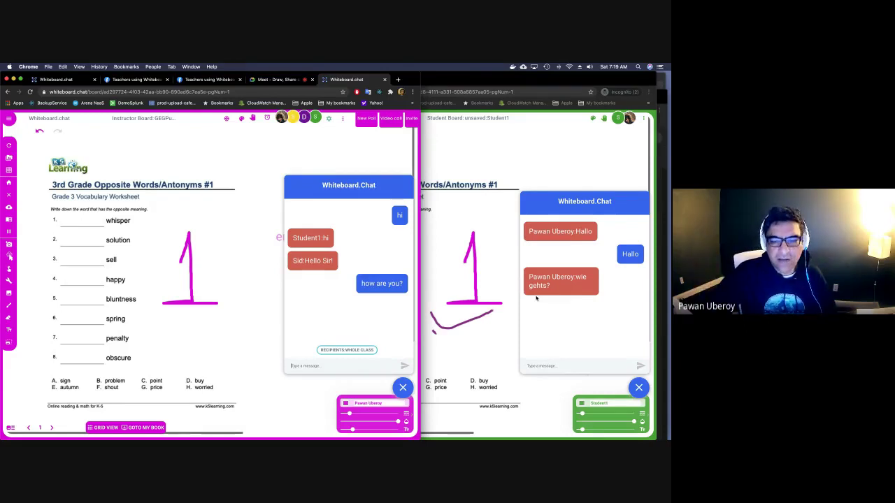
Close both chat panels and open the instructor board's options menu.
{"action": "left_click", "coordinate": [638, 386]}
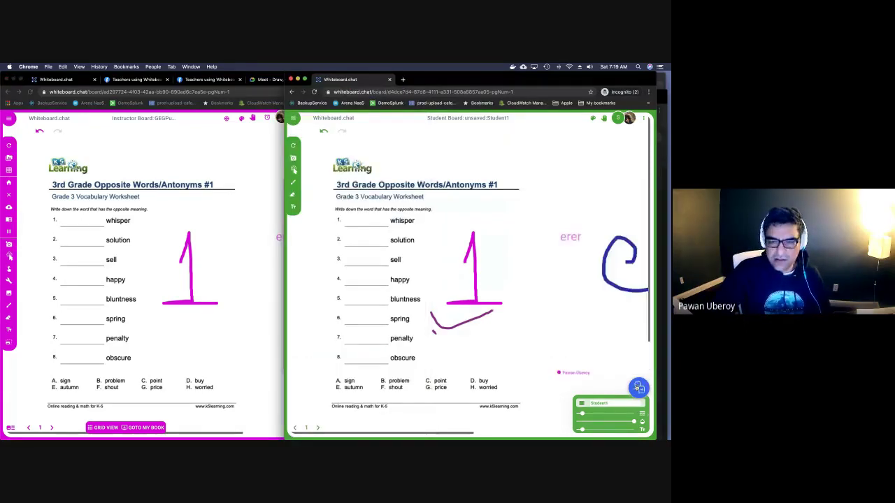
{"action": "left_click", "coordinate": [403, 387]}
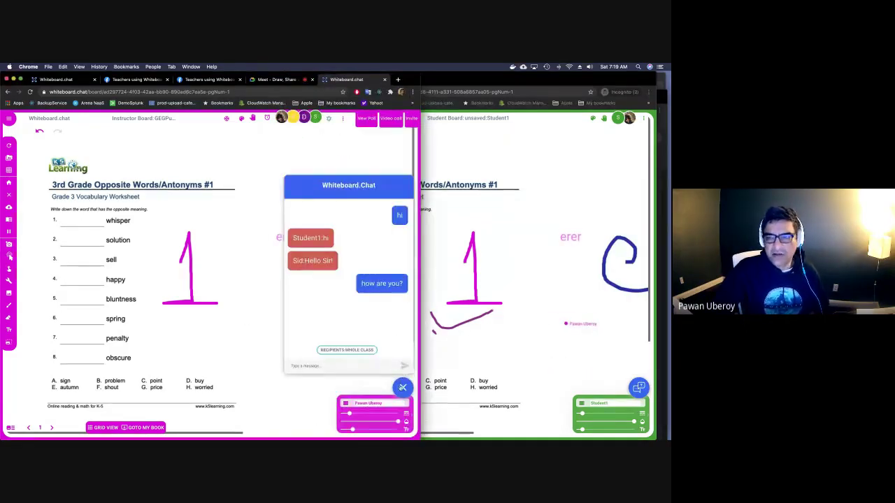
{"action": "left_click", "coordinate": [342, 118]}
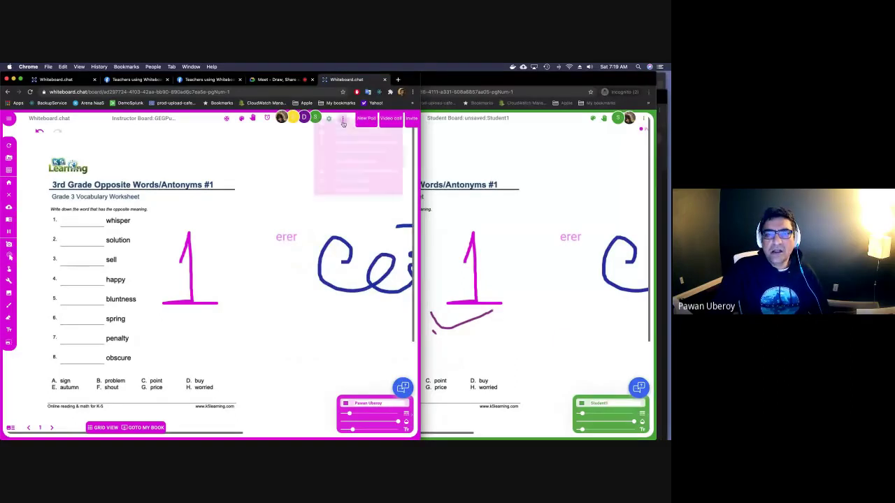
Select the three student participants and create a group board named 'Blue'.
{"action": "left_click", "coordinate": [293, 121]}
{"action": "left_click", "coordinate": [289, 117]}
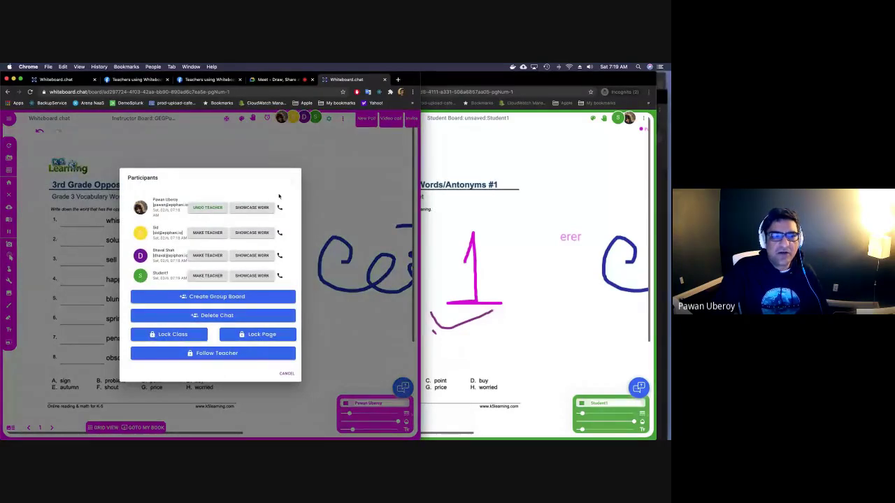
{"action": "left_click", "coordinate": [223, 296]}
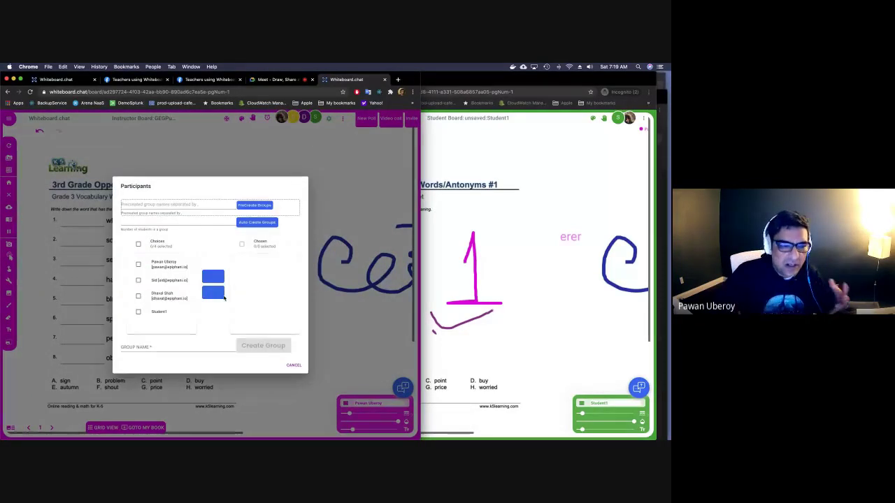
{"action": "left_click", "coordinate": [175, 281]}
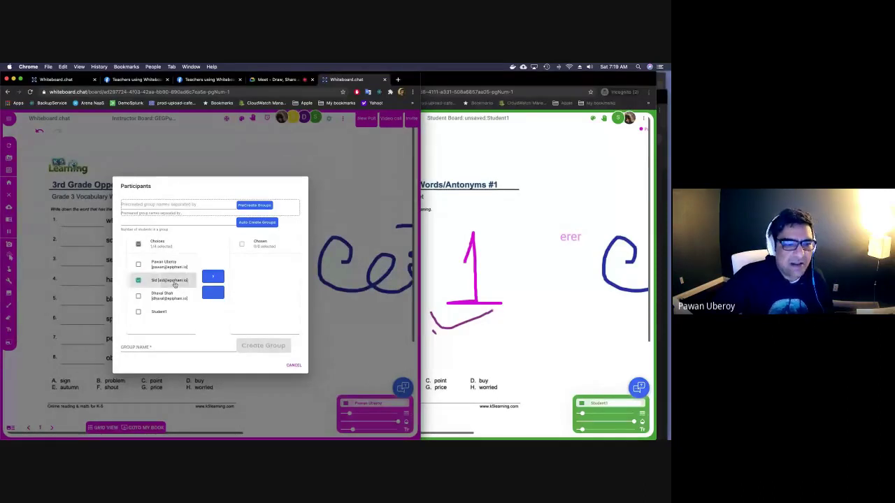
{"action": "left_click", "coordinate": [172, 295]}
{"action": "left_click", "coordinate": [167, 313]}
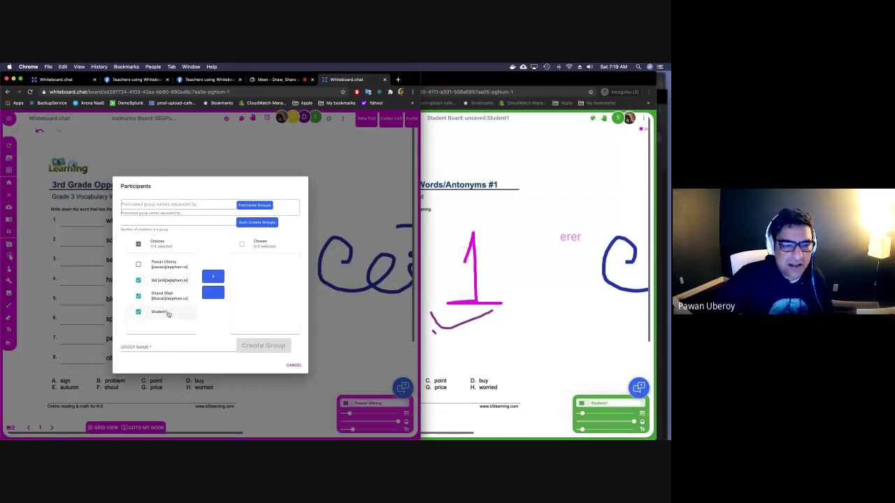
{"action": "left_click", "coordinate": [213, 276]}
{"action": "left_click", "coordinate": [208, 345]}
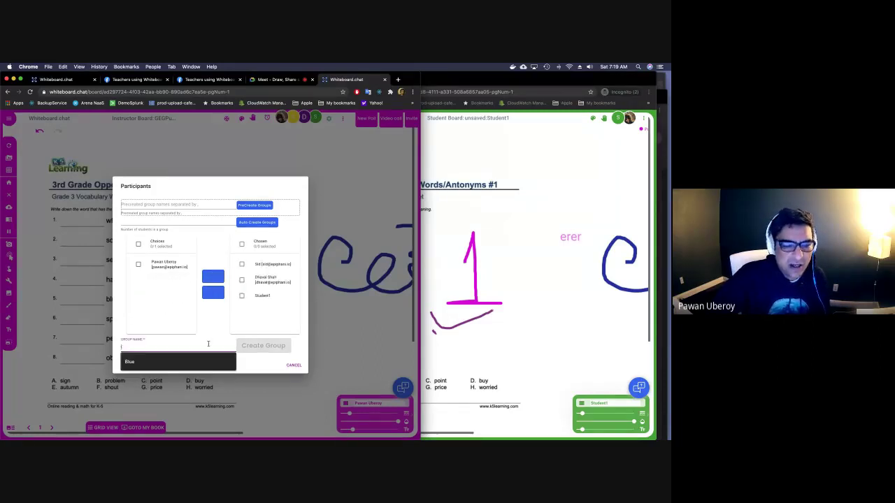
{"action": "left_click", "coordinate": [194, 364]}
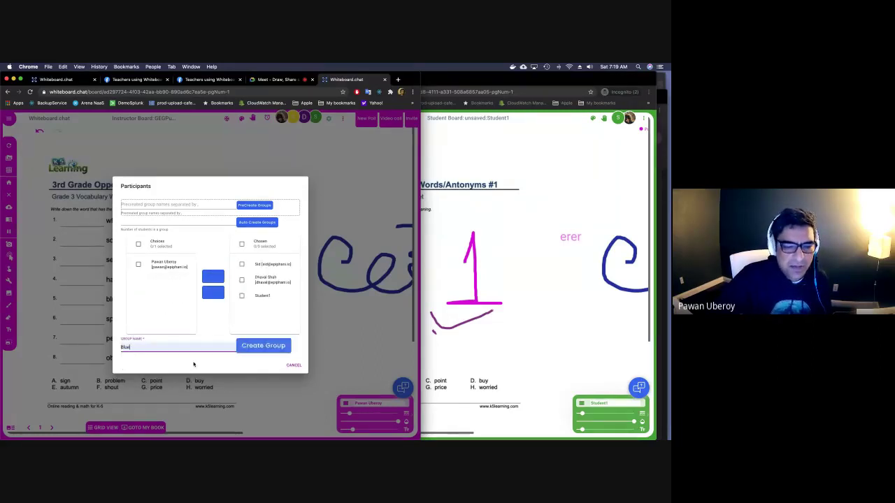
{"action": "left_click", "coordinate": [243, 349]}
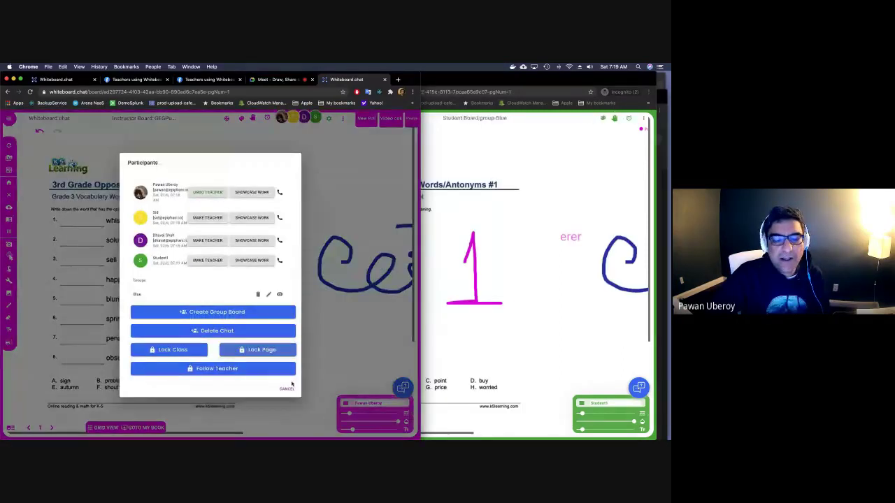
{"action": "left_click", "coordinate": [290, 389]}
{"action": "left_click", "coordinate": [428, 209]}
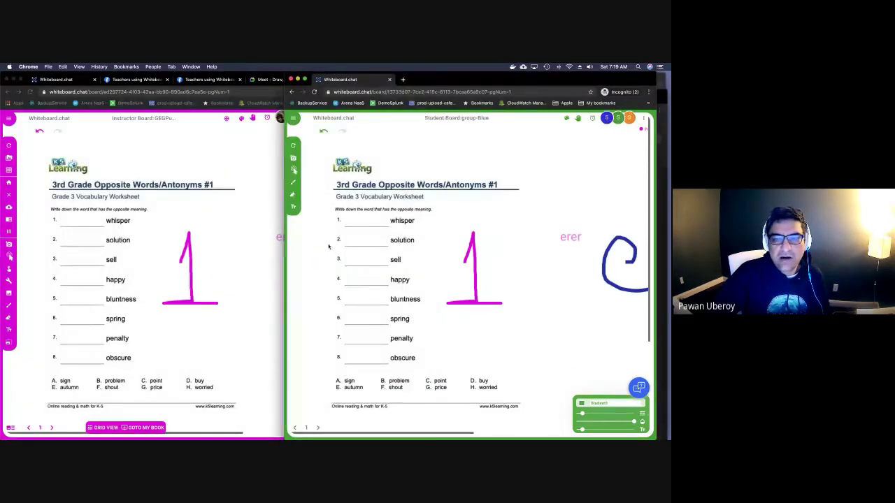
Draw a green 9 near the group board's title, erase it, and return to the instructor board.
{"action": "mouse_move", "coordinate": [494, 195]}
{"action": "left_mouse_down"}
{"action": "mouse_move", "coordinate": [497, 209]}
{"action": "mouse_move", "coordinate": [480, 221]}
{"action": "left_mouse_up"}
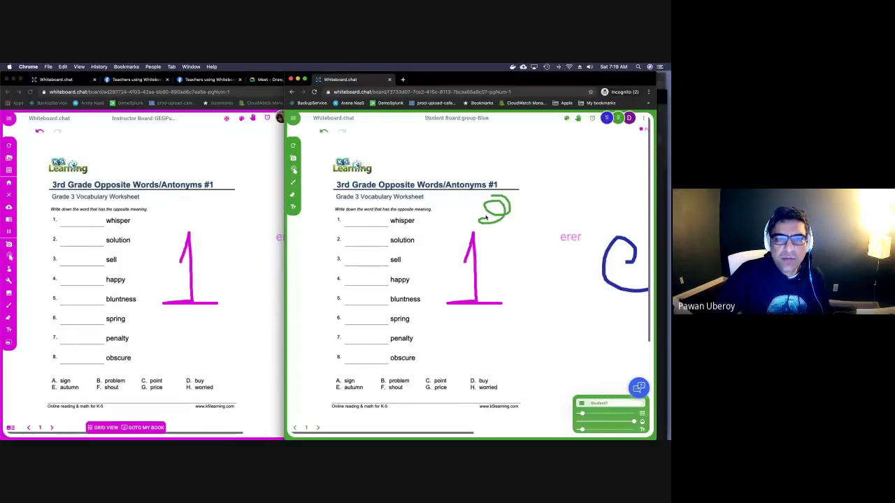
{"action": "left_click", "coordinate": [225, 148]}
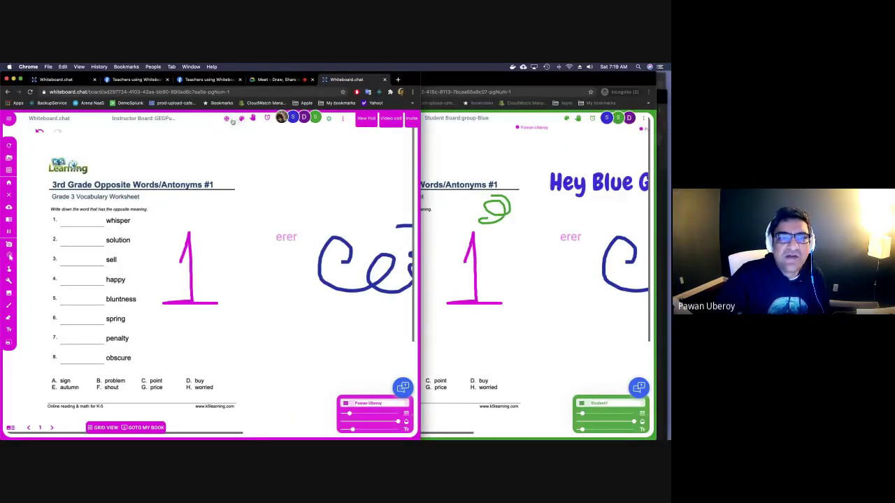
{"action": "left_click", "coordinate": [489, 180]}
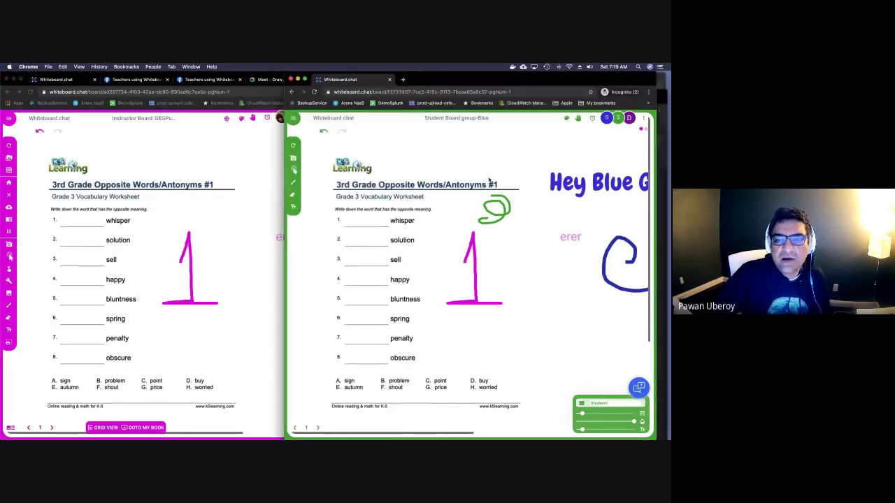
{"action": "left_click", "coordinate": [298, 198]}
{"action": "left_click_drag", "start_coordinate": [496, 179], "coordinate": [504, 198]}
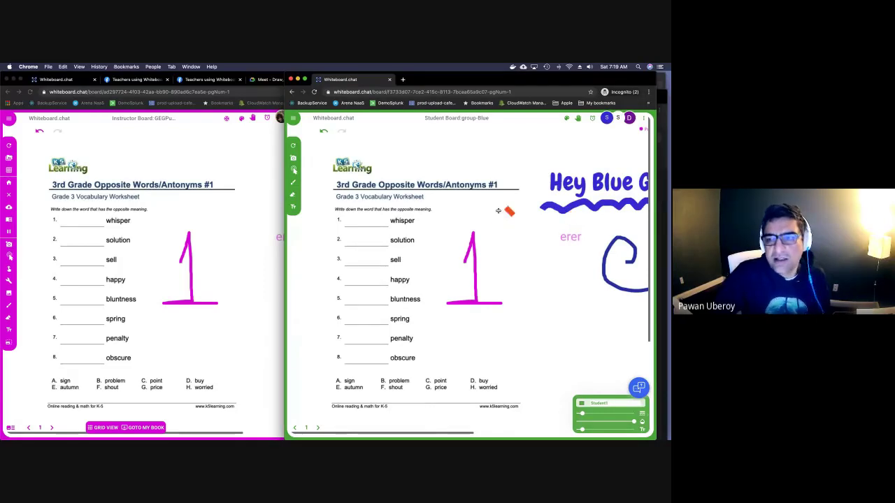
{"action": "scroll", "coordinate": [497, 211], "scroll_direction": "right", "scroll_amount": 3}
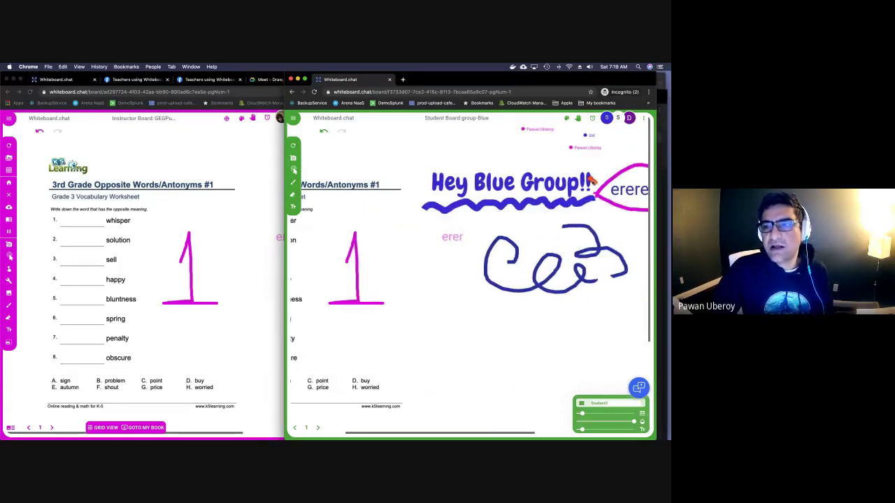
{"action": "left_click", "coordinate": [245, 139]}
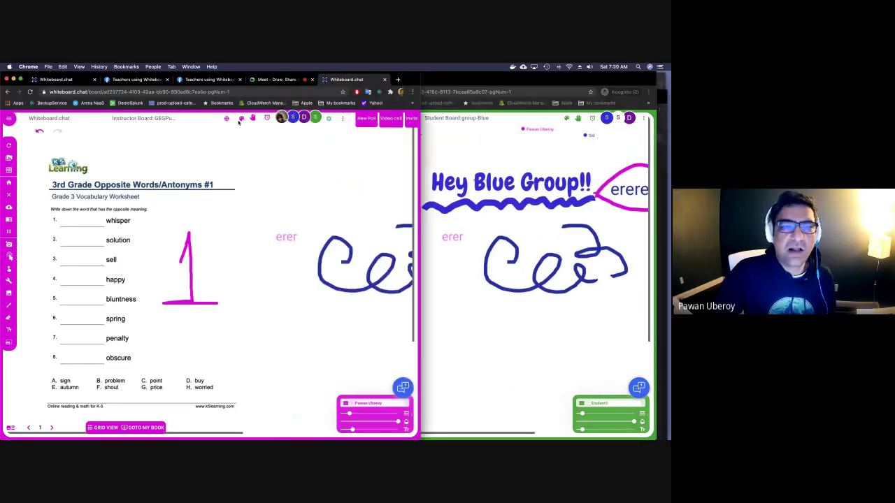
Place a Spinner from the Widgets category of the object library on the worksheet.
{"action": "left_click", "coordinate": [242, 118]}
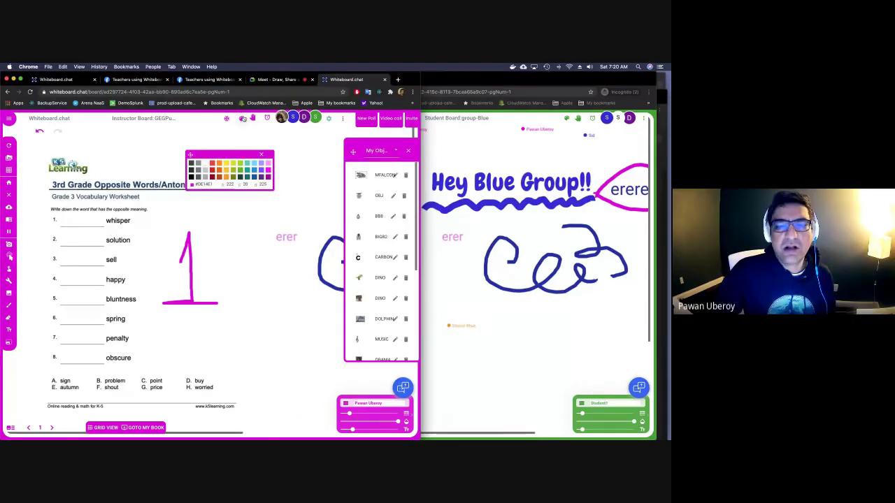
{"action": "left_click", "coordinate": [394, 151]}
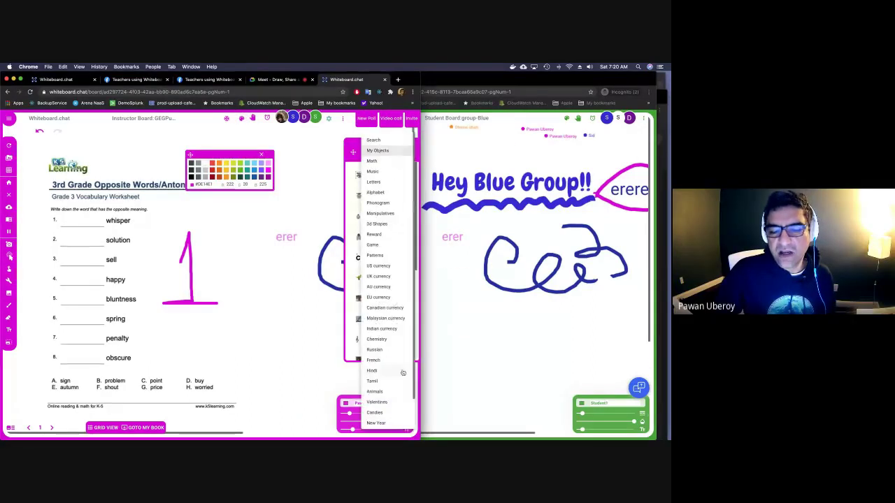
{"action": "scroll", "coordinate": [403, 373], "scroll_direction": "down", "scroll_amount": 3}
{"action": "left_click", "coordinate": [378, 421]}
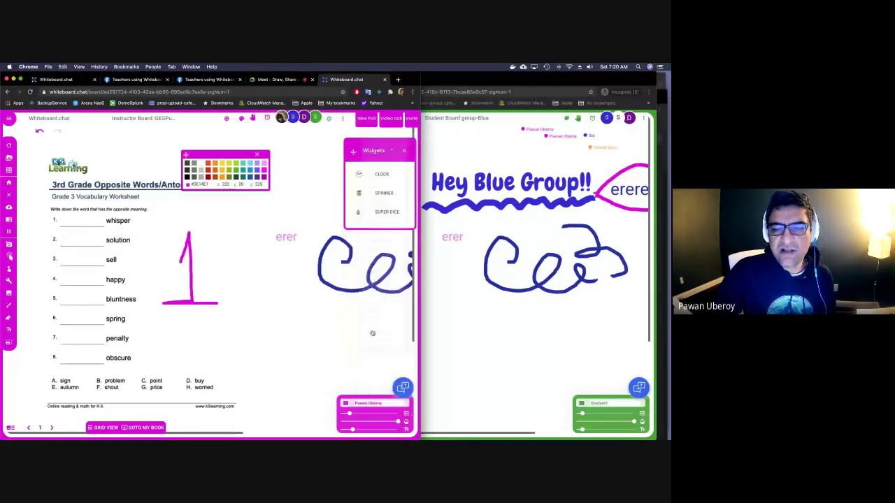
{"action": "left_click", "coordinate": [371, 194]}
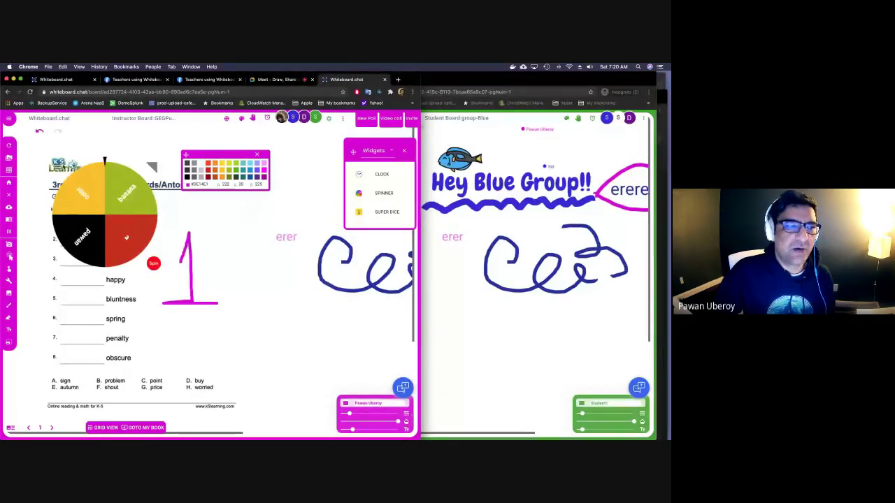
Replace the spinner's results with 1 through 6, one per line, and update it.
{"action": "left_click", "coordinate": [126, 237]}
{"action": "left_click_drag", "start_coordinate": [84, 238], "coordinate": [59, 212]}
{"action": "key", "text": "BackSpace"}
{"action": "type", "text": "1,"}
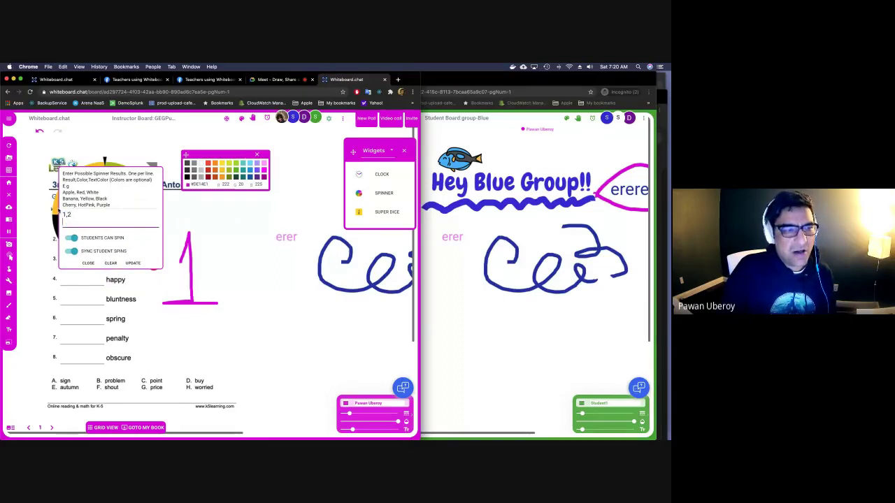
{"action": "key", "text": "Return"}
{"action": "type", "text": "2m"}
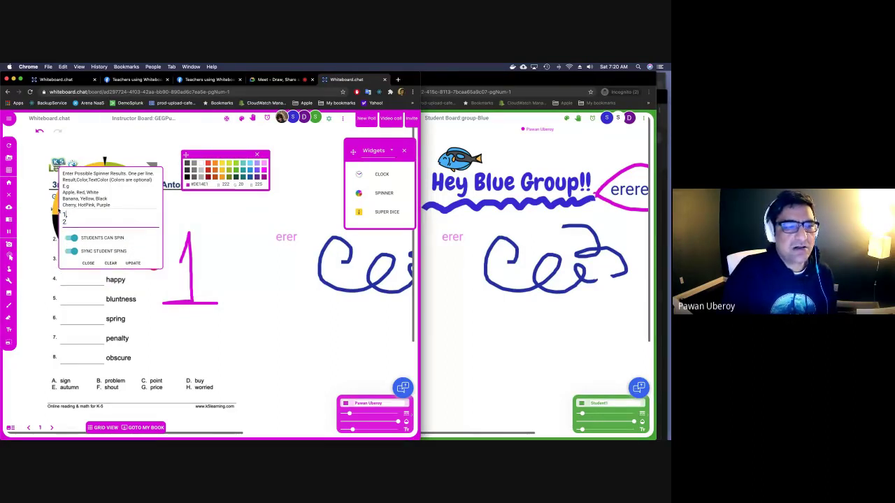
{"action": "key", "text": "Return"}
{"action": "type", "text": "3"}
{"action": "key", "text": "Return"}
{"action": "type", "text": "4"}
{"action": "key", "text": "Return"}
{"action": "type", "text": "5"}
{"action": "type", "text": "6"}
{"action": "key", "text": "Return"}
{"action": "type", "text": "7"}
{"action": "key", "text": "BackSpace"}
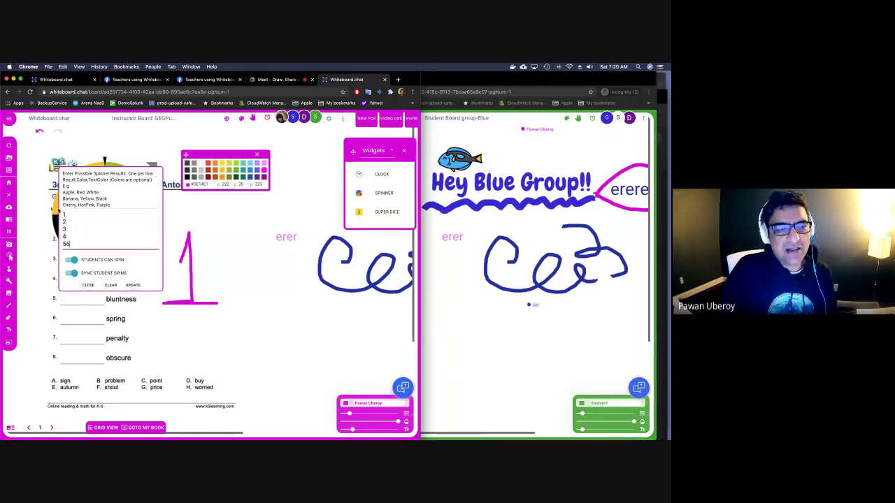
{"action": "key", "text": "Return"}
{"action": "type", "text": "6"}
{"action": "key", "text": "Return"}
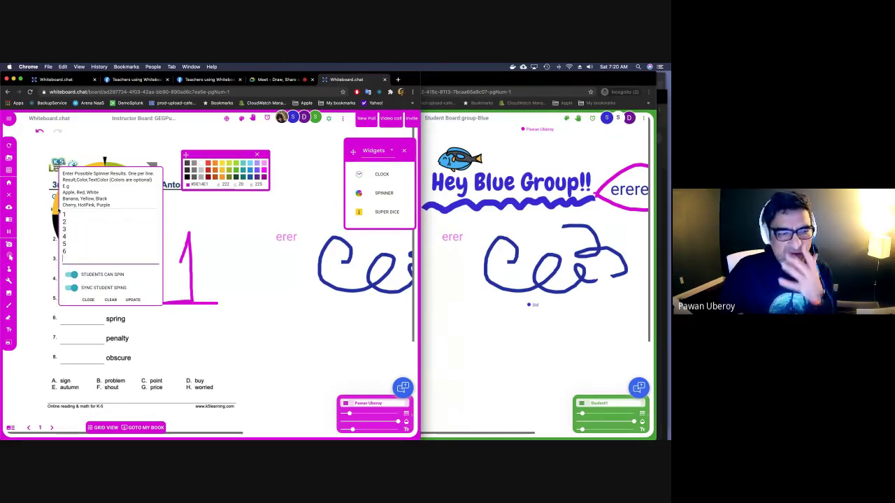
{"action": "key", "text": "BackSpace"}
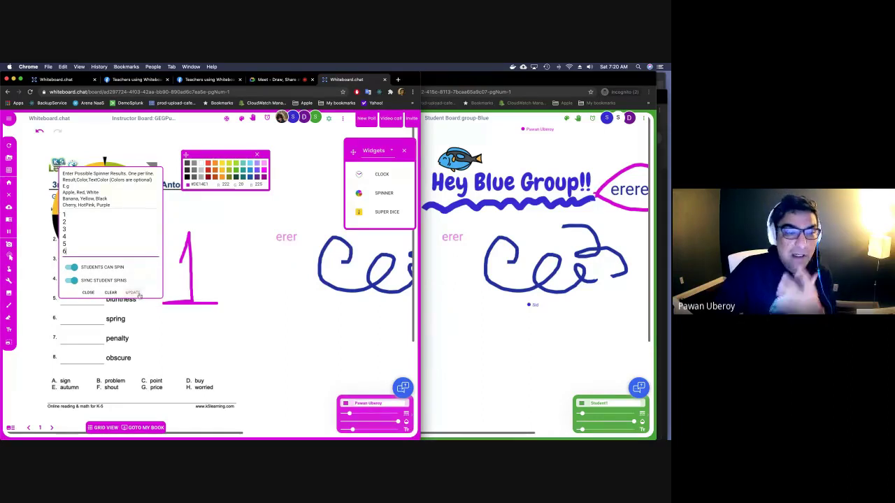
{"action": "left_click", "coordinate": [135, 295]}
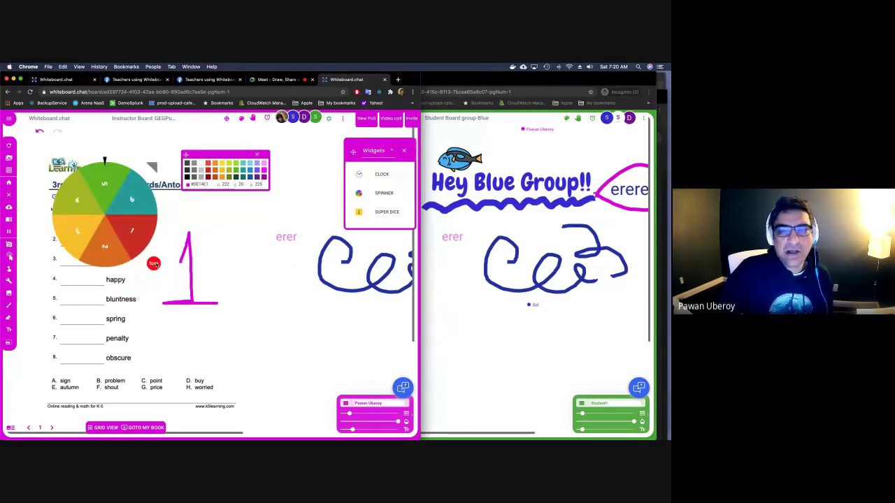
Spin the numbered spinner and check it on both boards.
{"action": "left_click", "coordinate": [154, 264]}
{"action": "left_click", "coordinate": [452, 256]}
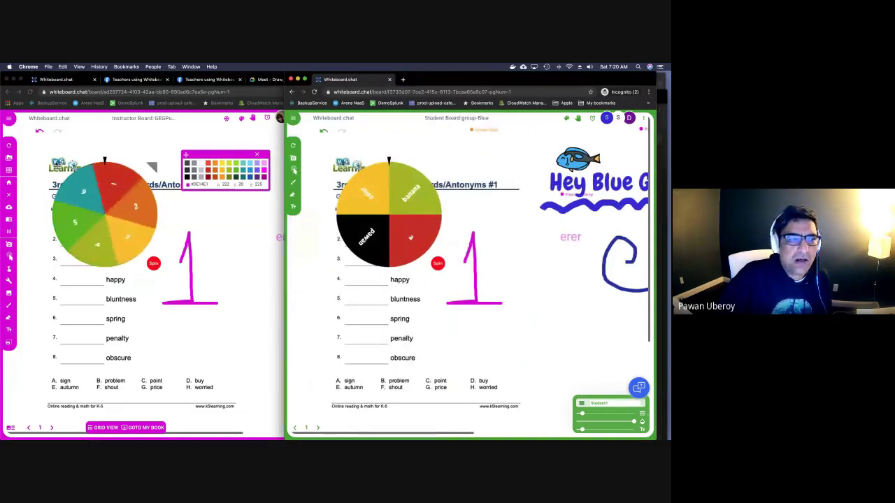
{"action": "left_click", "coordinate": [9, 257]}
{"action": "left_click", "coordinate": [58, 168]}
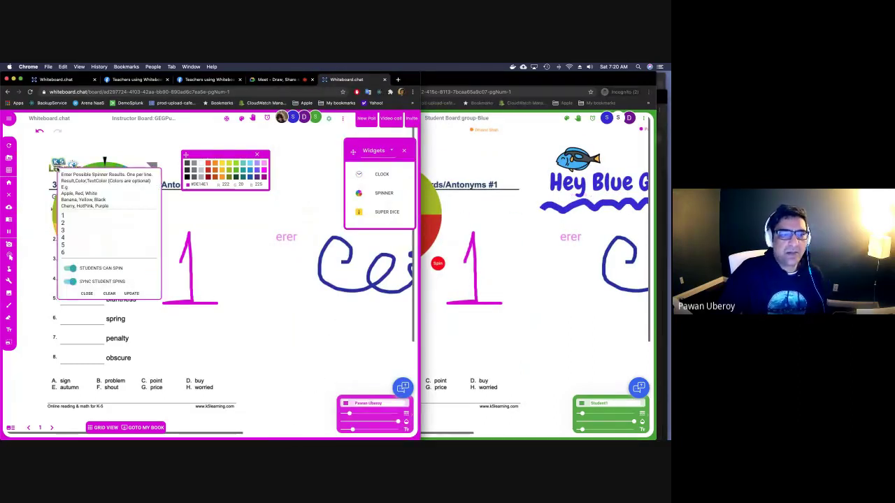
{"action": "left_click", "coordinate": [131, 293]}
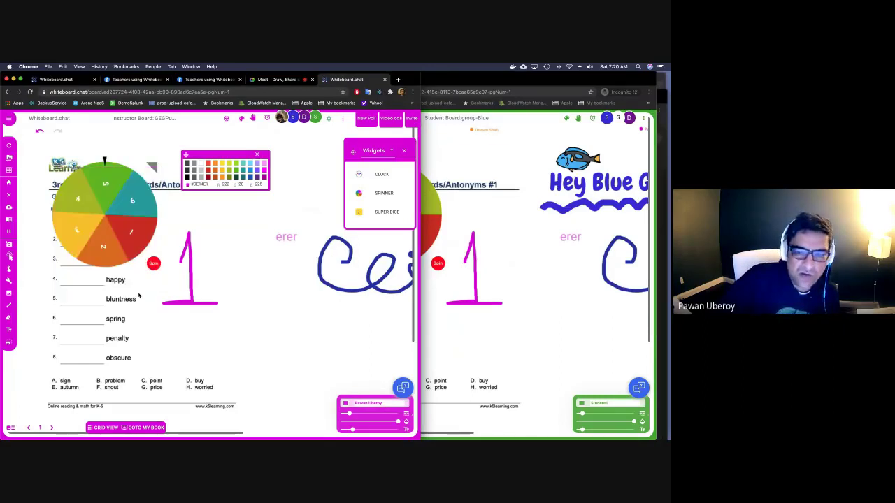
{"action": "left_click", "coordinate": [493, 319]}
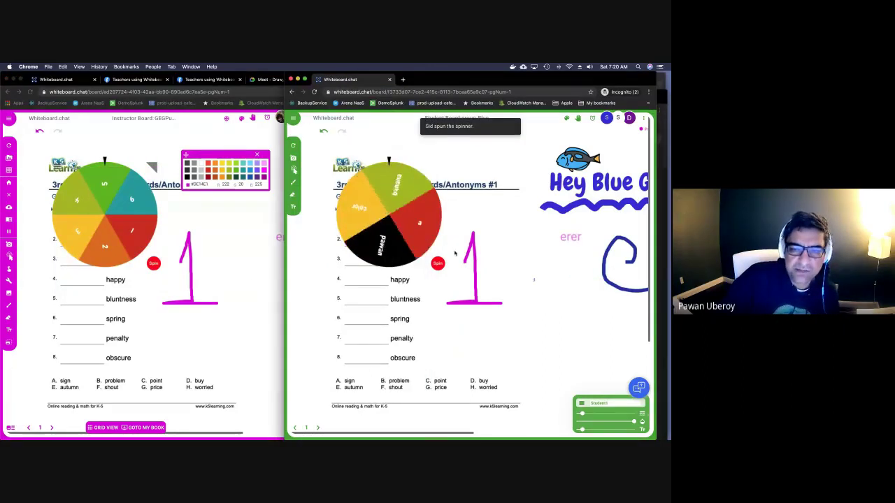
{"action": "left_click", "coordinate": [245, 235]}
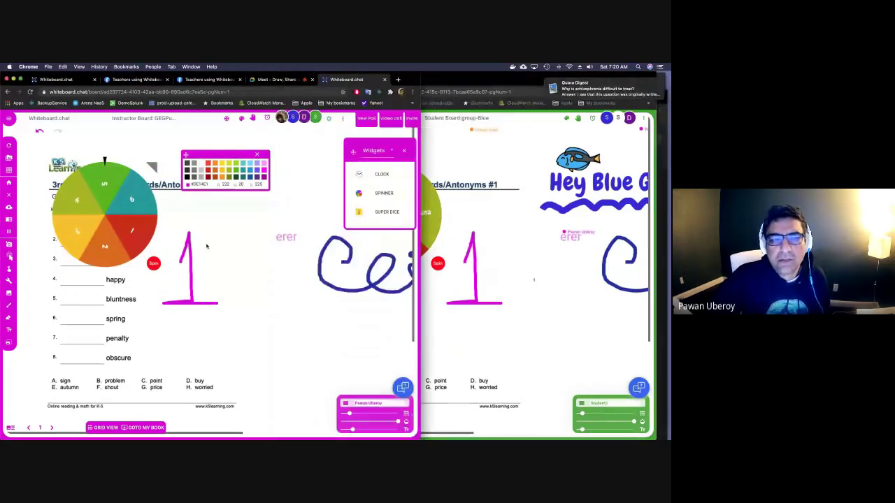
Delete the Blue student group from the participants list.
{"action": "left_click", "coordinate": [282, 117]}
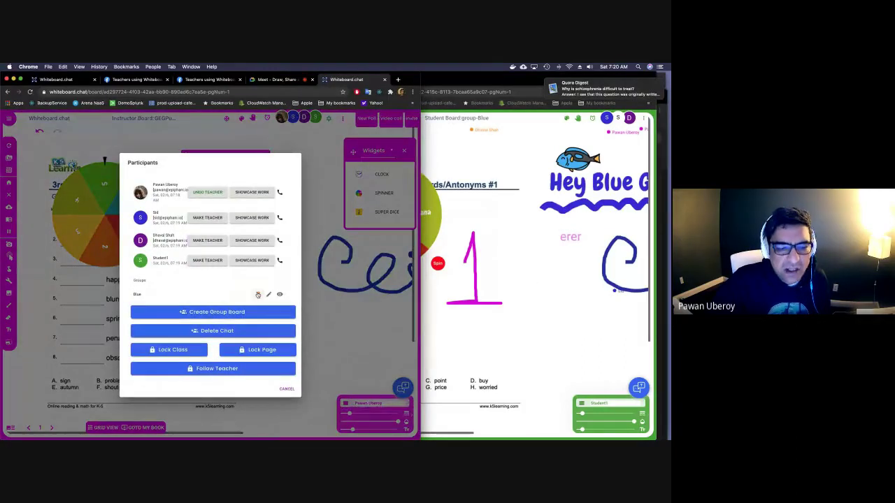
{"action": "left_click", "coordinate": [257, 294]}
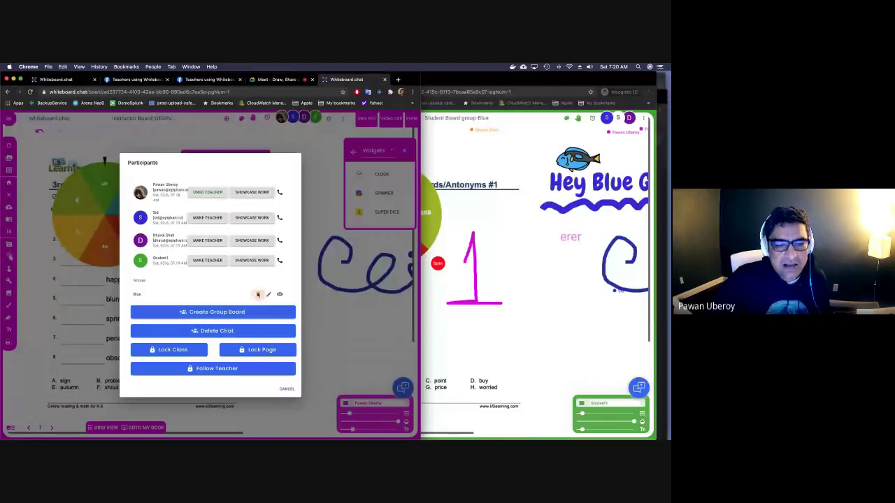
{"action": "left_click", "coordinate": [300, 180]}
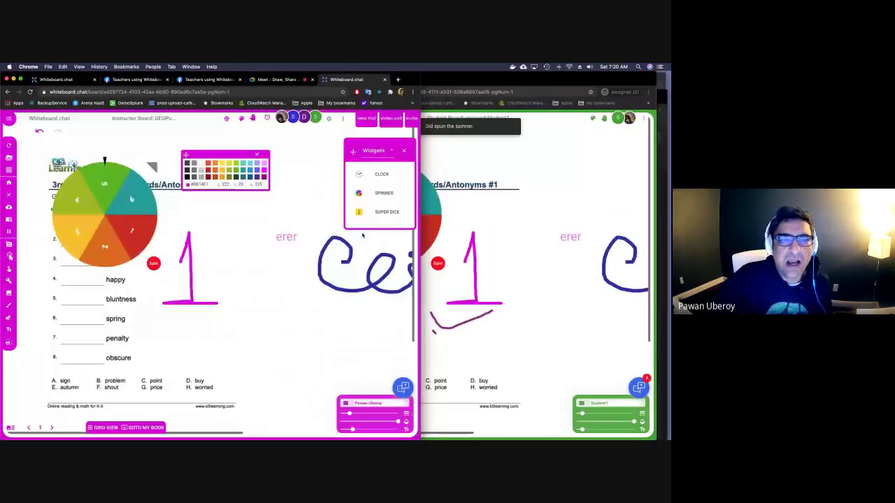
Open asia.whiteboard.chat in a new tab and start a new board as the teacher.
{"action": "key", "text": "super+t"}
{"action": "type", "text": "asia.whiteboard.chat"}
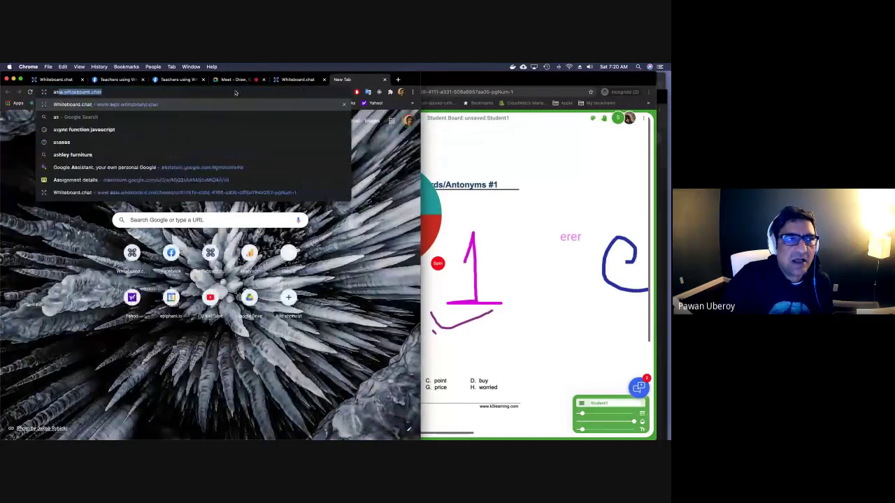
{"action": "key", "text": "Return"}
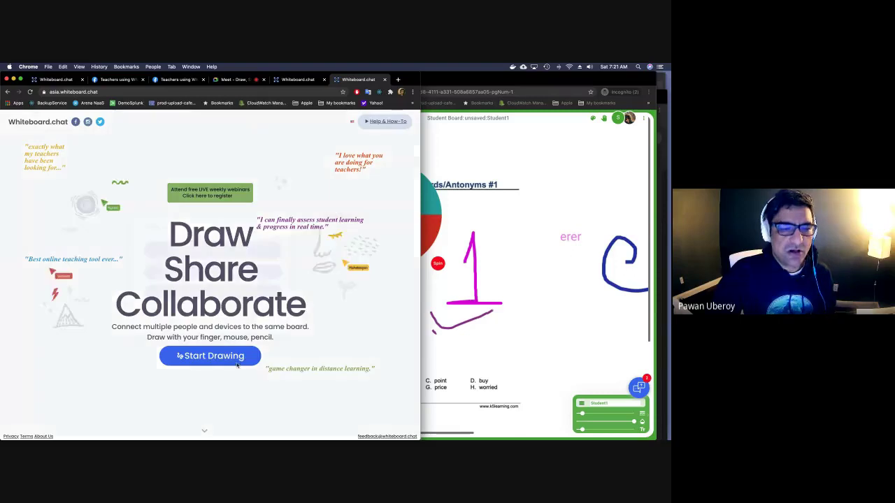
{"action": "left_click", "coordinate": [240, 364]}
{"action": "left_click", "coordinate": [219, 256]}
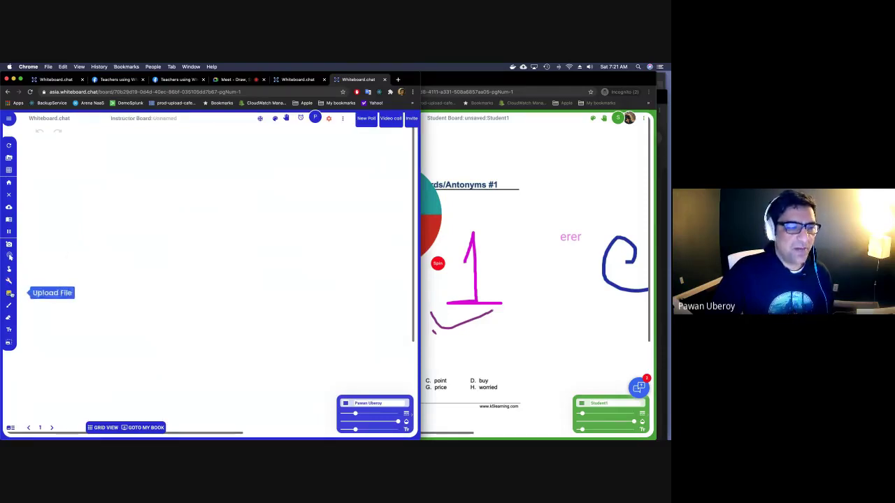
Upload the continents map from the computer, searching the files for 'continent'.
{"action": "left_click", "coordinate": [9, 293]}
{"action": "left_click", "coordinate": [45, 294]}
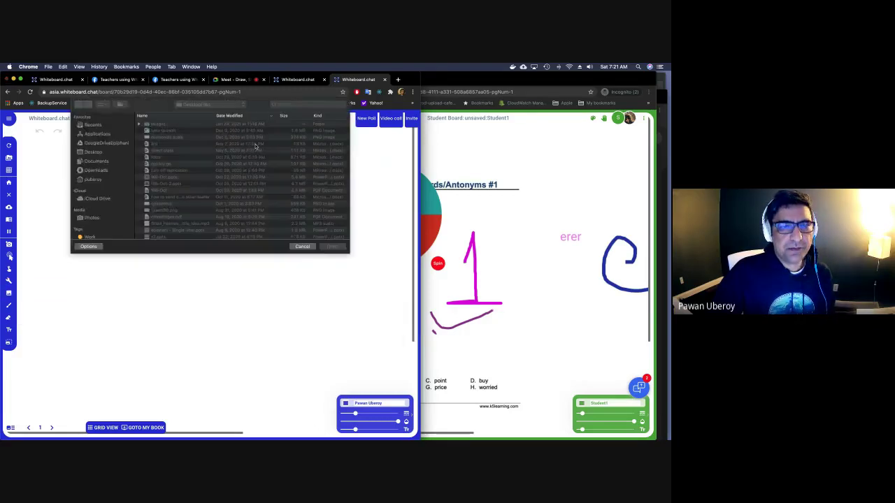
{"action": "type", "text": "co"}
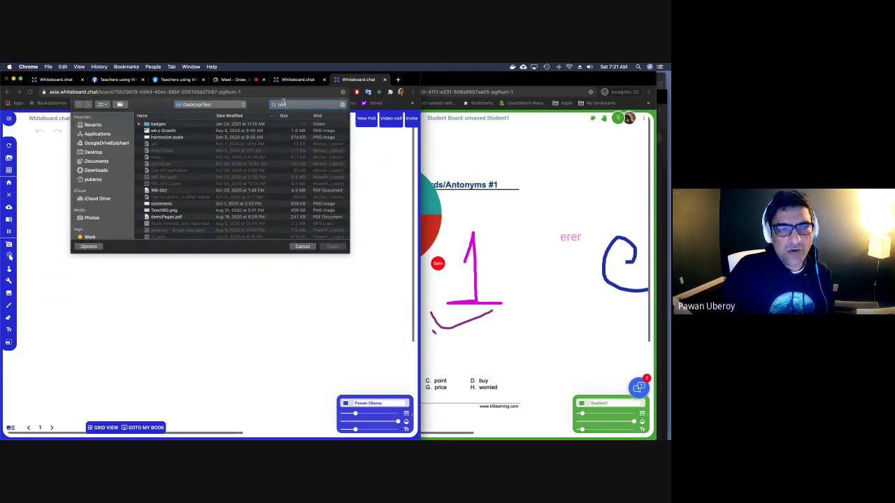
{"action": "type", "text": "ntin"}
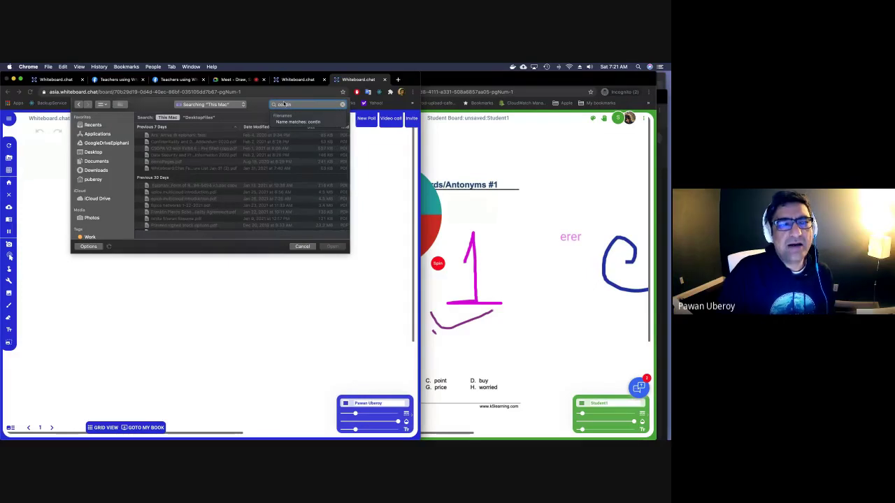
{"action": "type", "text": "e"}
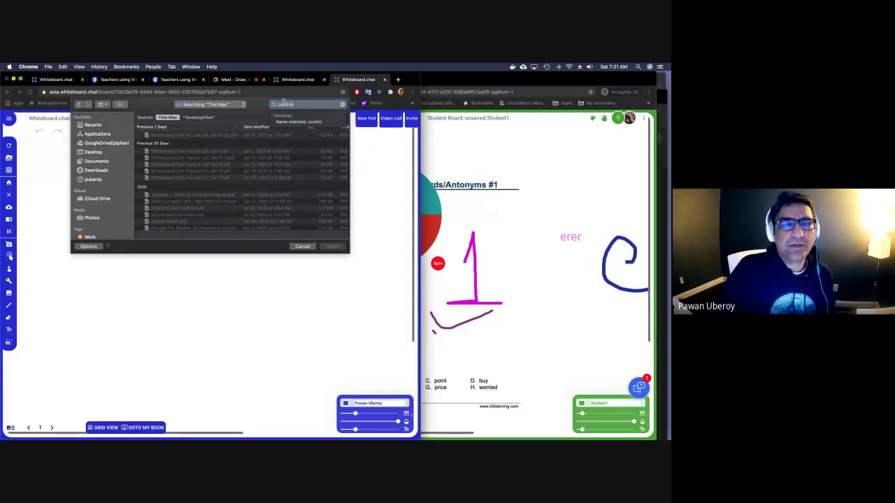
{"action": "type", "text": "nt"}
{"action": "key", "text": "BackSpace"}
{"action": "key", "text": "BackSpace"}
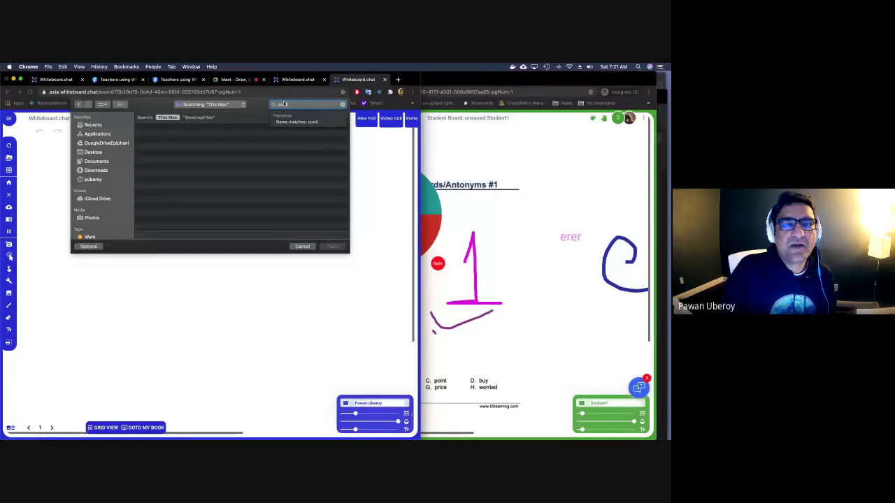
{"action": "key", "text": "BackSpace"}
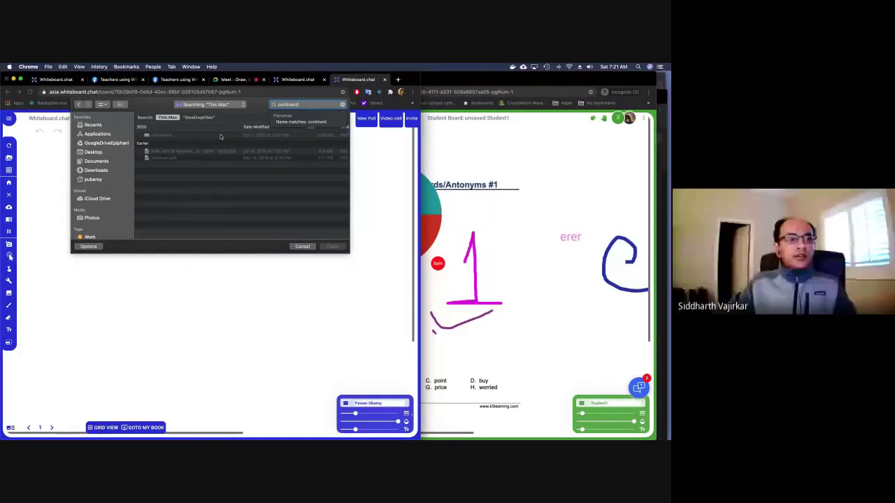
{"action": "double_click", "coordinate": [220, 135]}
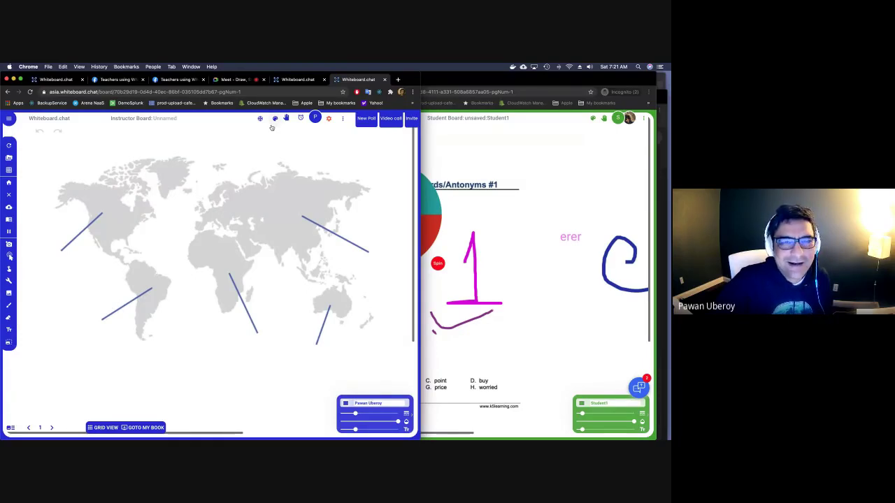
Place a parrot stamp below the world map and an owl stamp beside it.
{"action": "left_click", "coordinate": [274, 119]}
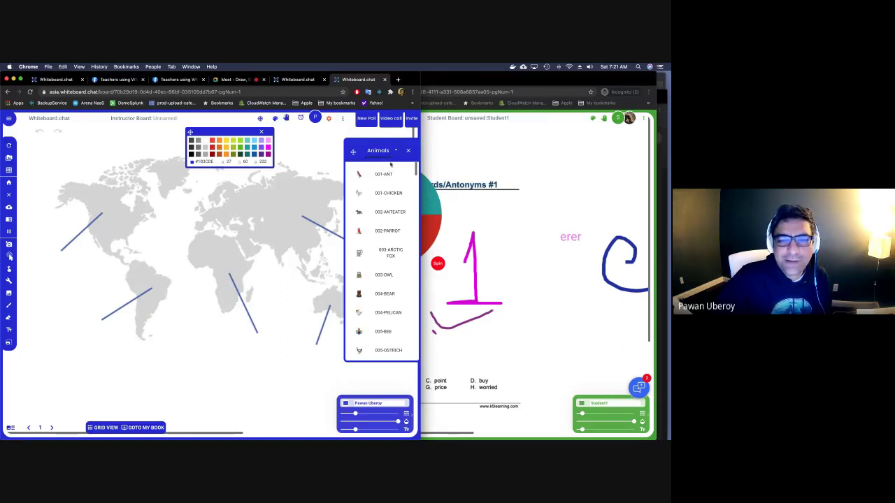
{"action": "left_click_drag", "start_coordinate": [373, 233], "coordinate": [208, 364]}
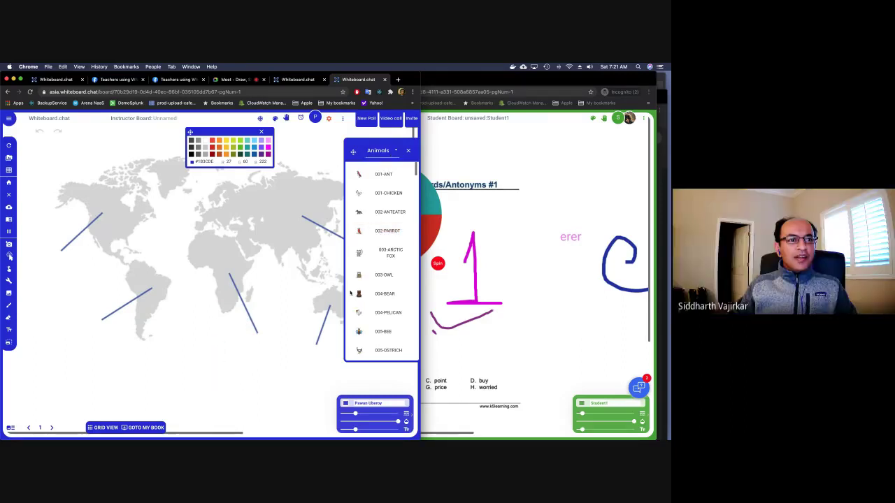
{"action": "left_click_drag", "start_coordinate": [360, 279], "coordinate": [269, 360]}
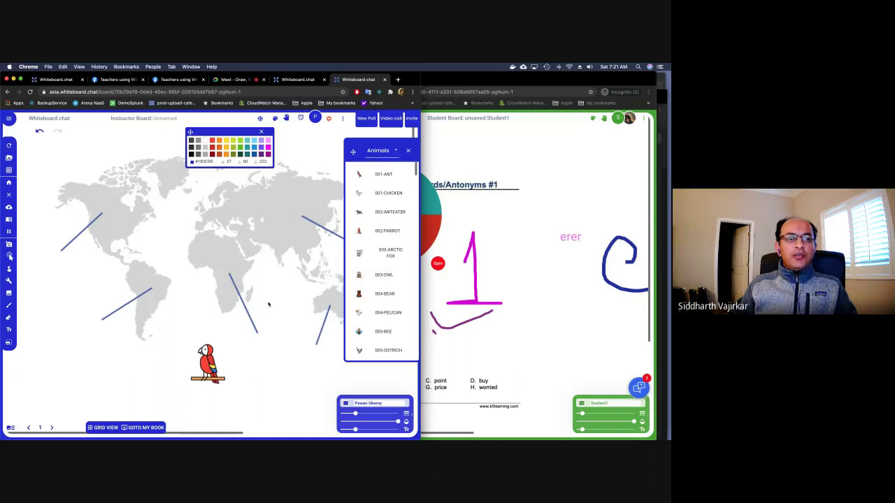
{"action": "left_click", "coordinate": [408, 151]}
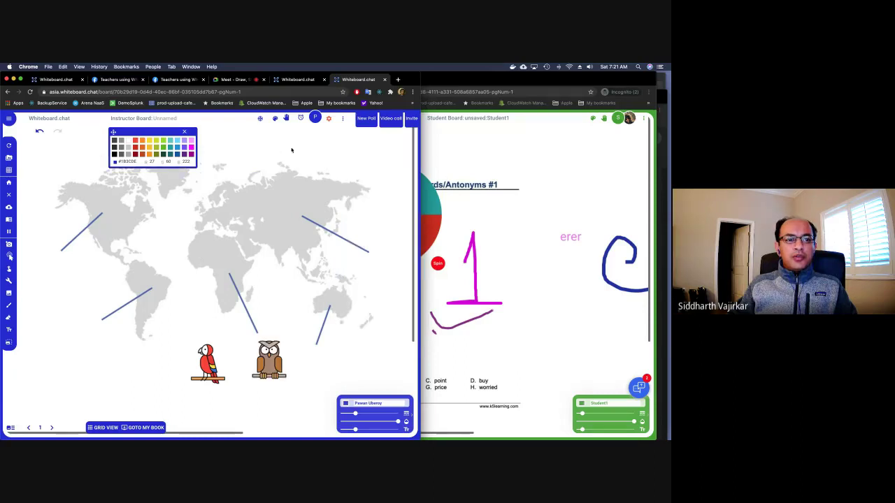
{"action": "left_click", "coordinate": [193, 133]}
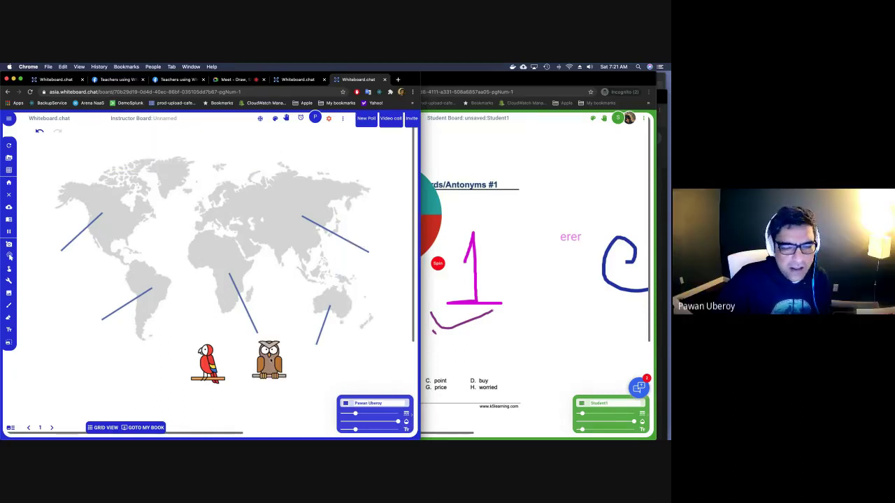
Make the owl stamp clonable by students, leaving the parrot unchanged.
{"action": "right_click", "coordinate": [270, 360]}
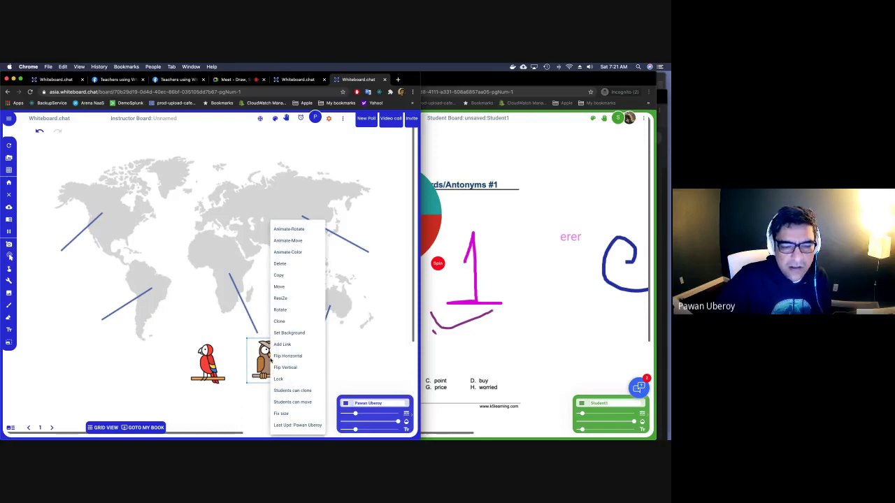
{"action": "left_click", "coordinate": [284, 389]}
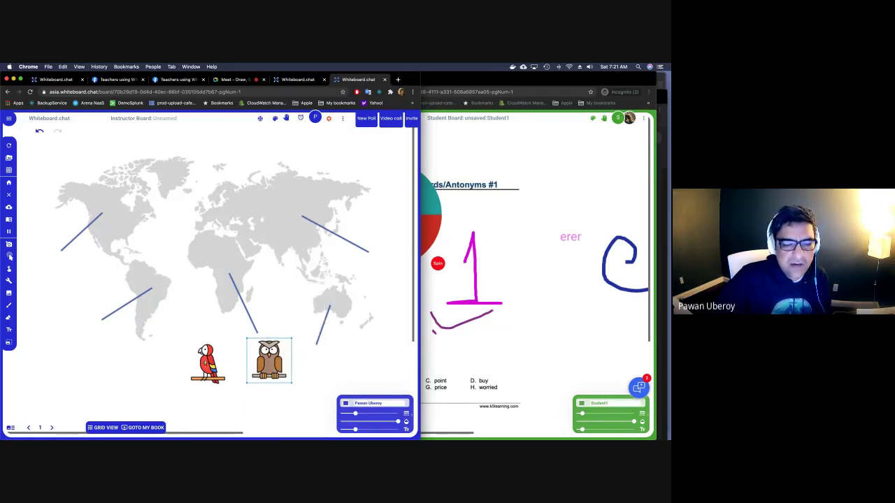
{"action": "right_click", "coordinate": [208, 364]}
{"action": "left_click", "coordinate": [231, 390]}
{"action": "left_click", "coordinate": [292, 140]}
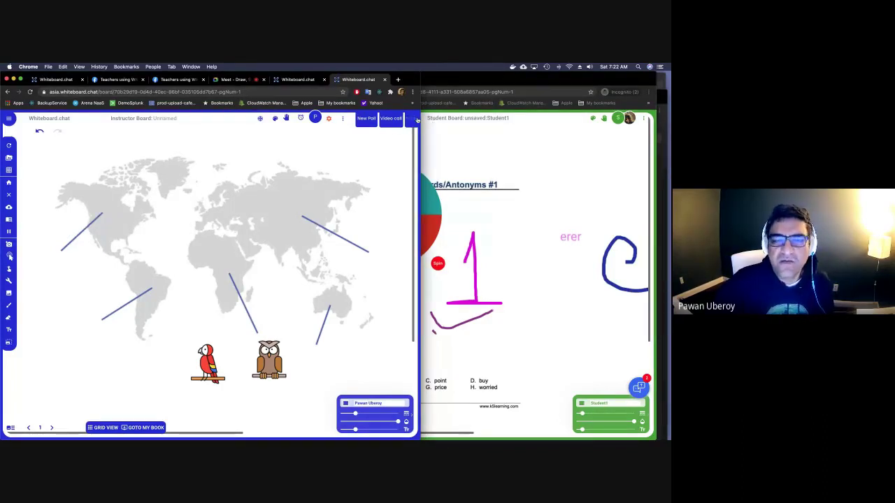
Copy the board's join link and paste it into the Google Meet chat.
{"action": "left_click", "coordinate": [413, 118]}
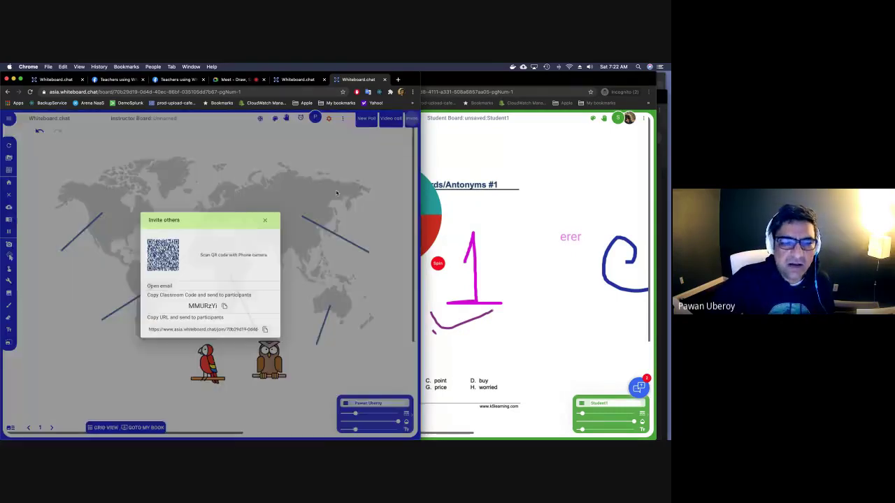
{"action": "left_click", "coordinate": [266, 329]}
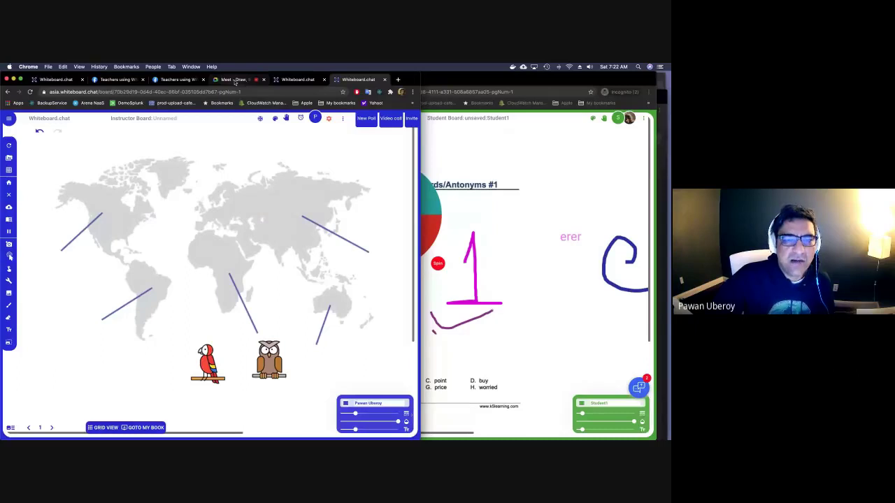
{"action": "left_click", "coordinate": [235, 80]}
{"action": "left_click", "coordinate": [330, 395]}
{"action": "key", "text": "ctrl+v"}
Send the join link to everyone in the Meet chat and return to the world-map board.
{"action": "key", "text": "Return"}
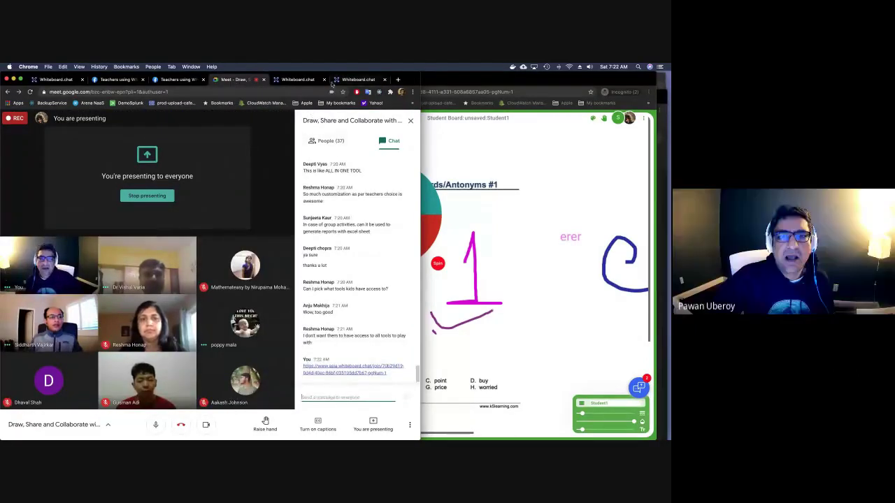
{"action": "left_click", "coordinate": [306, 79]}
{"action": "left_click", "coordinate": [355, 79]}
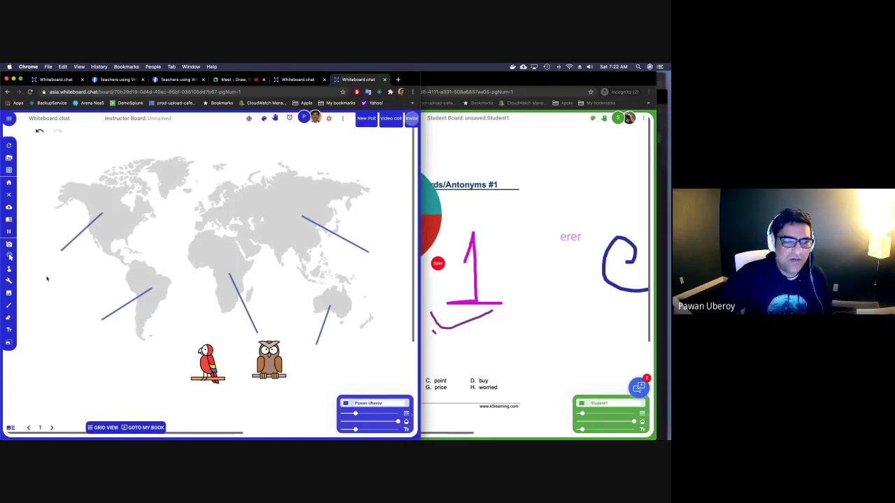
Draw a short blue arrow at the board's left edge, then move to the spinner worksheet board.
{"action": "mouse_move", "coordinate": [24, 257]}
{"action": "left_mouse_down"}
{"action": "mouse_move", "coordinate": [47, 259]}
{"action": "mouse_move", "coordinate": [19, 258]}
{"action": "mouse_move", "coordinate": [31, 264]}
{"action": "left_mouse_up"}
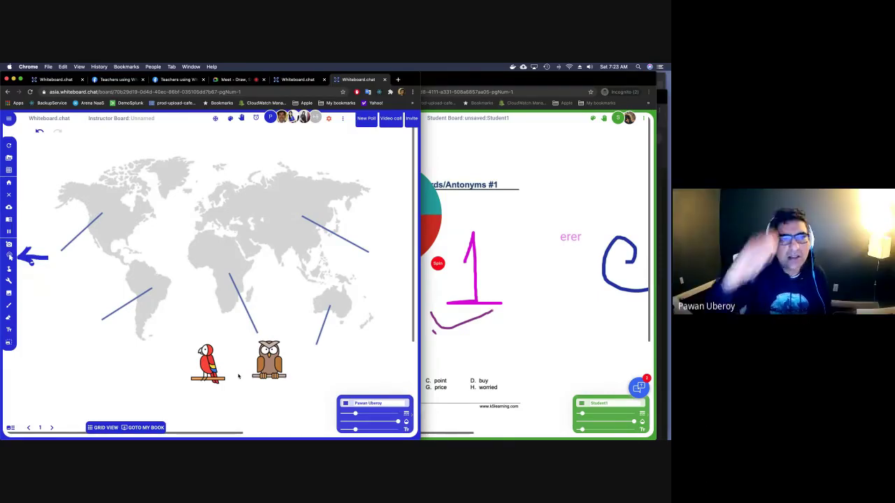
{"action": "left_click", "coordinate": [280, 83]}
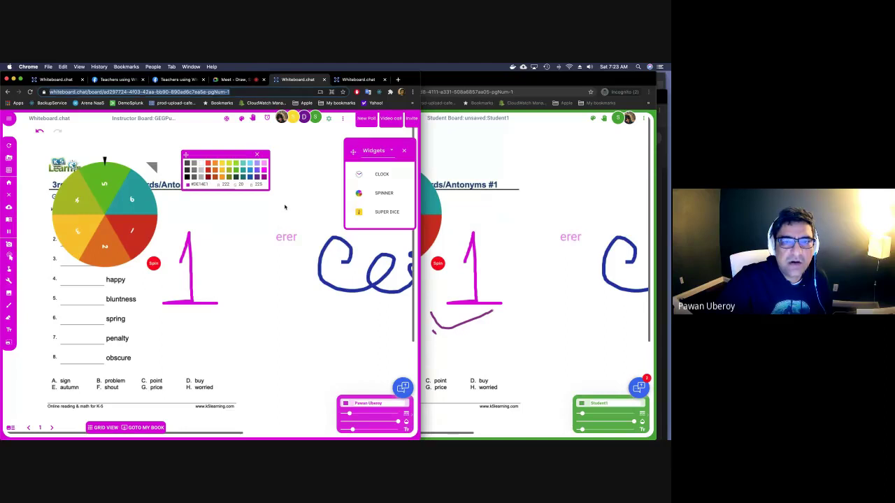
Open the Participants list and view each student's board in turn.
{"action": "left_click", "coordinate": [342, 118]}
{"action": "left_click", "coordinate": [348, 138]}
{"action": "left_click", "coordinate": [359, 188]}
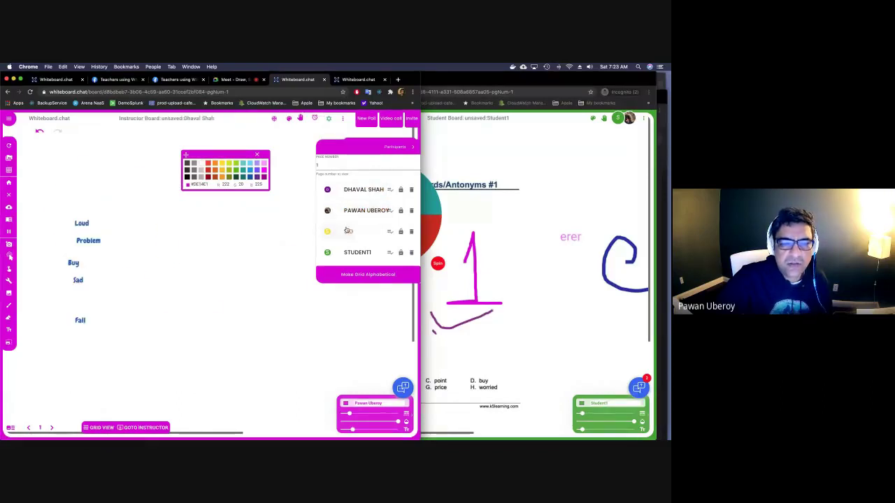
{"action": "left_click", "coordinate": [348, 231]}
{"action": "left_click", "coordinate": [349, 256]}
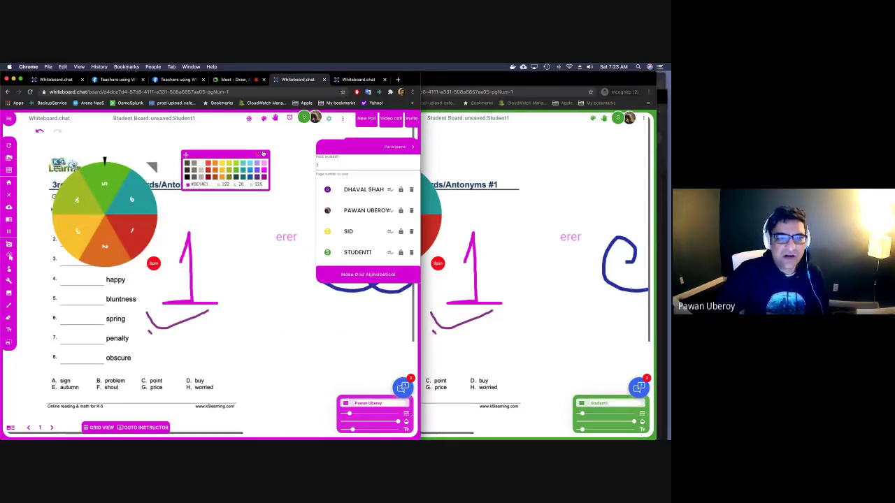
Move the spinner to the right of the worksheet title and go back to the instructor board.
{"action": "left_click", "coordinate": [260, 154]}
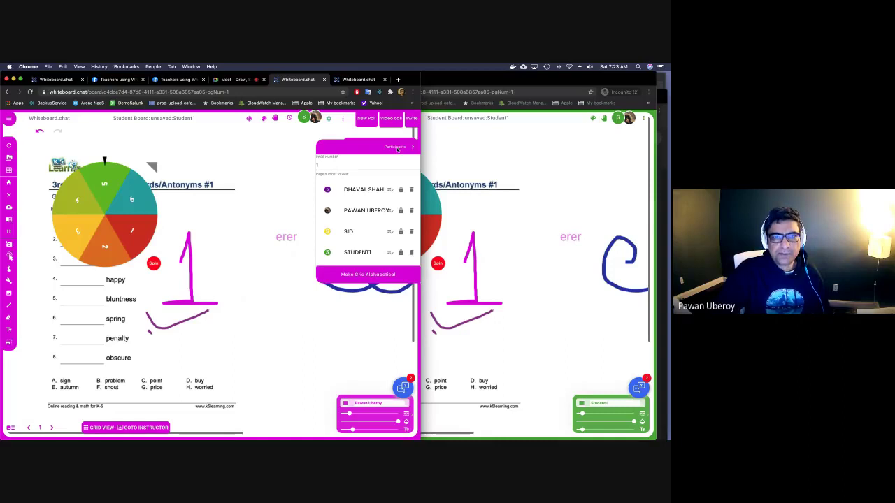
{"action": "left_click", "coordinate": [412, 148]}
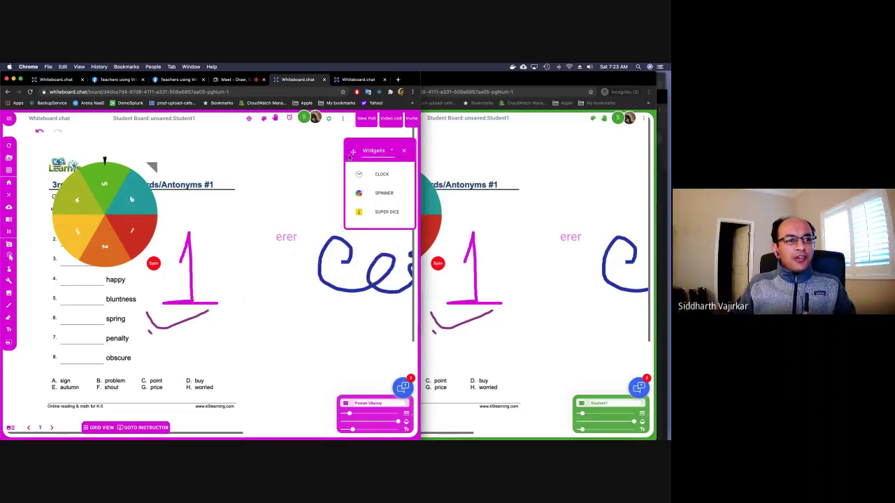
{"action": "left_click_drag", "start_coordinate": [152, 167], "coordinate": [239, 155]}
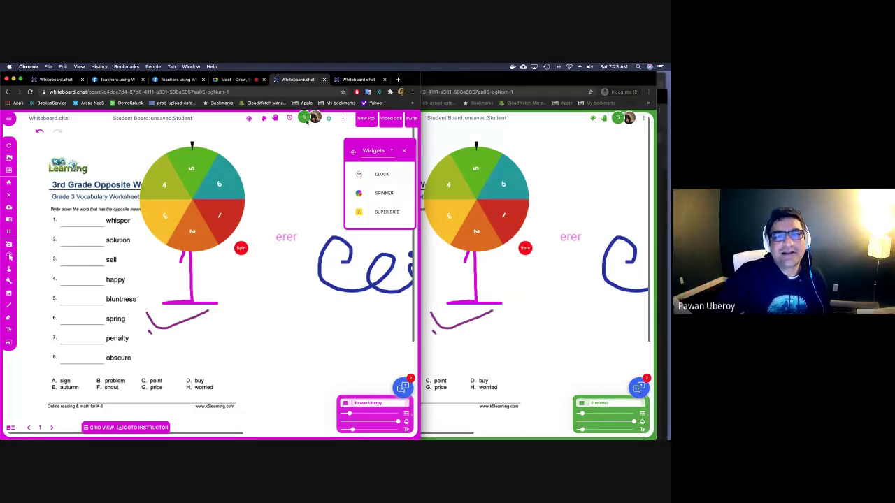
{"action": "left_click", "coordinate": [146, 427]}
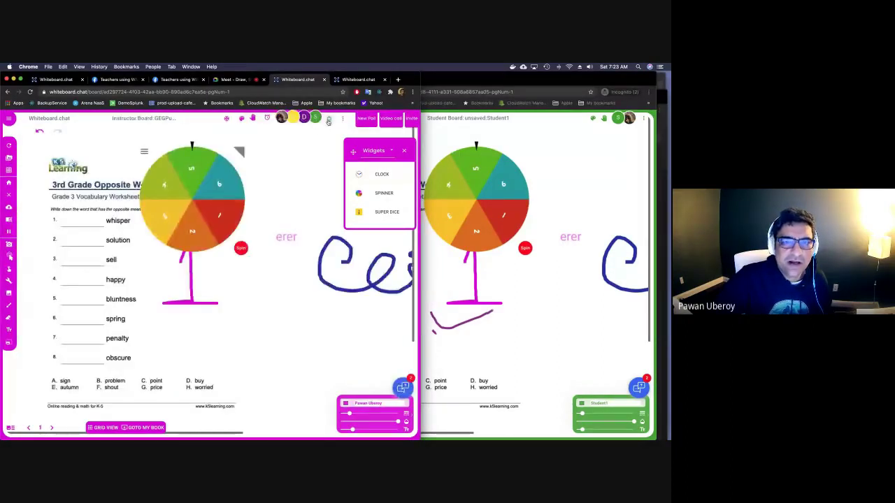
{"action": "left_click", "coordinate": [326, 121]}
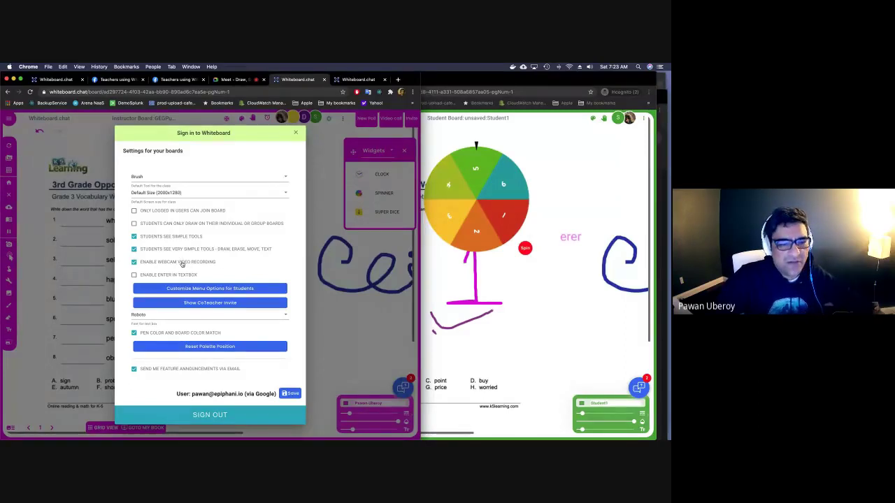
{"action": "left_click", "coordinate": [205, 290]}
{"action": "left_click", "coordinate": [204, 290]}
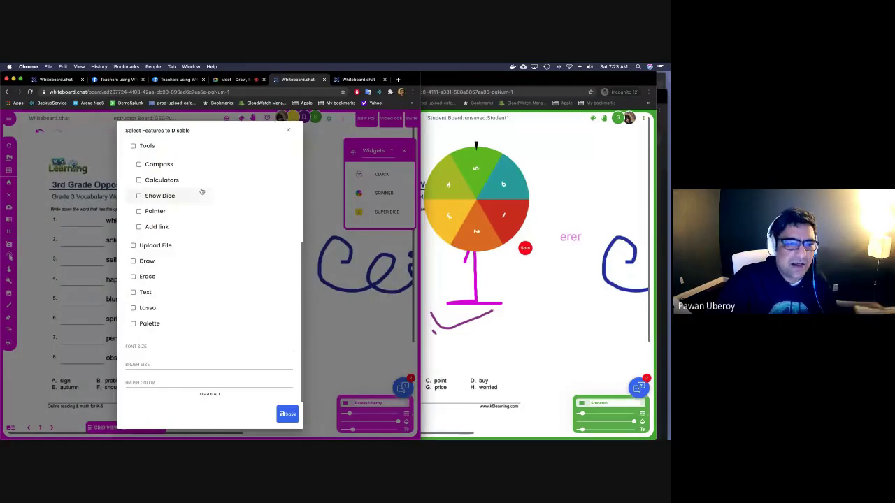
{"action": "scroll", "coordinate": [179, 147], "scroll_direction": "up", "scroll_amount": 2}
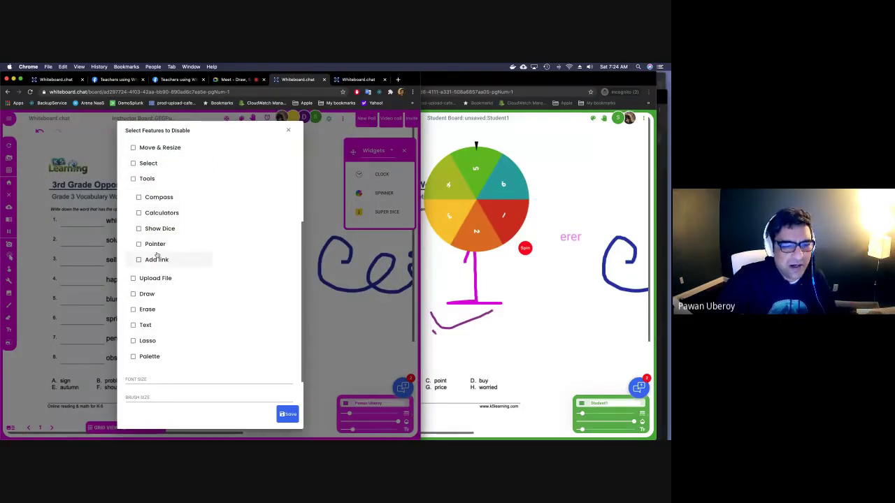
{"action": "scroll", "coordinate": [155, 255], "scroll_direction": "down", "scroll_amount": 2}
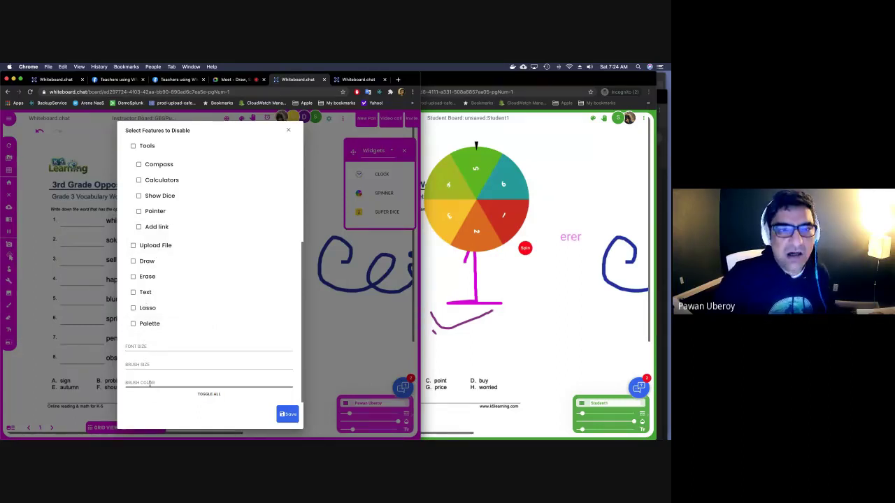
{"action": "left_click", "coordinate": [287, 132]}
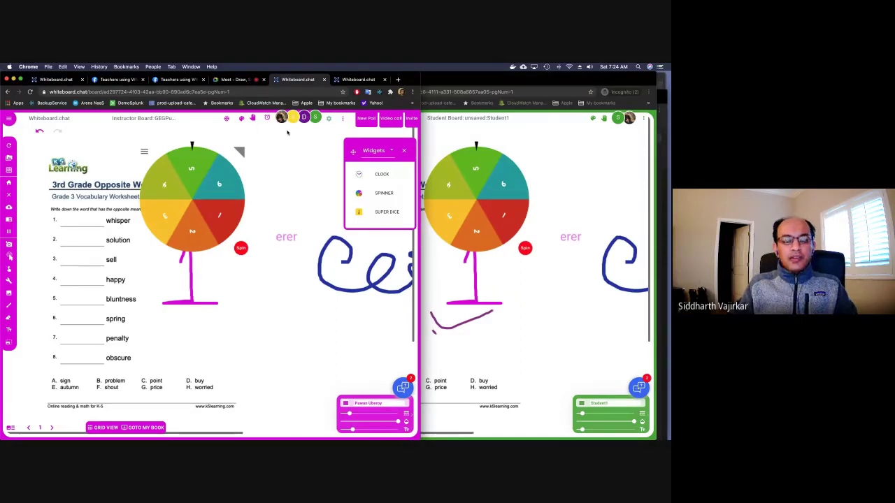
On blank page 5, create a coordinate plane limited to the positive quadrant.
{"action": "left_click", "coordinate": [40, 427]}
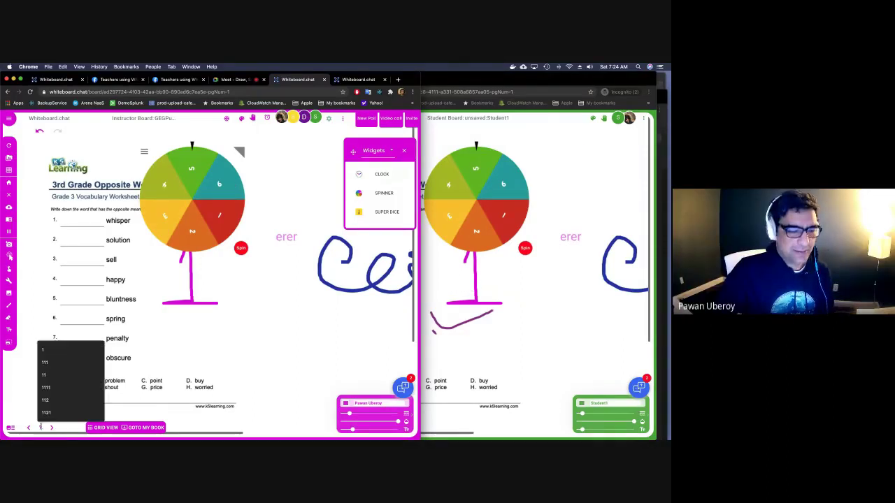
{"action": "left_click", "coordinate": [45, 387]}
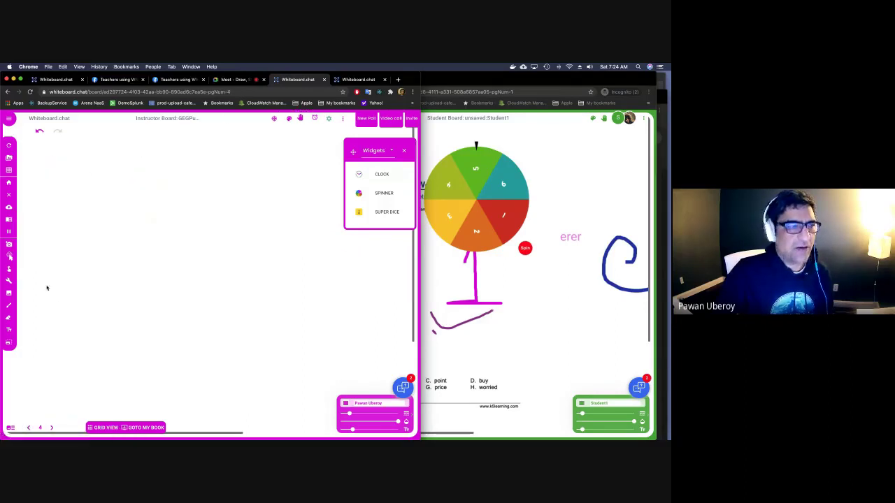
{"action": "left_click", "coordinate": [51, 428]}
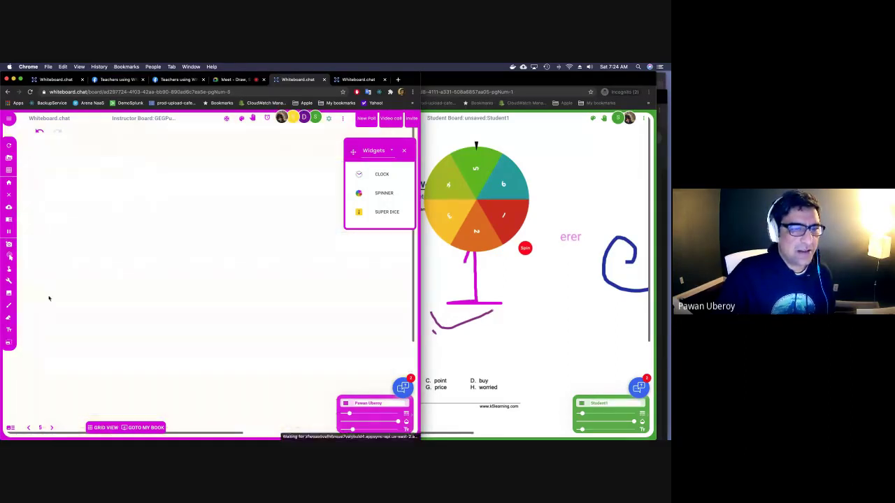
{"action": "left_click", "coordinate": [11, 171]}
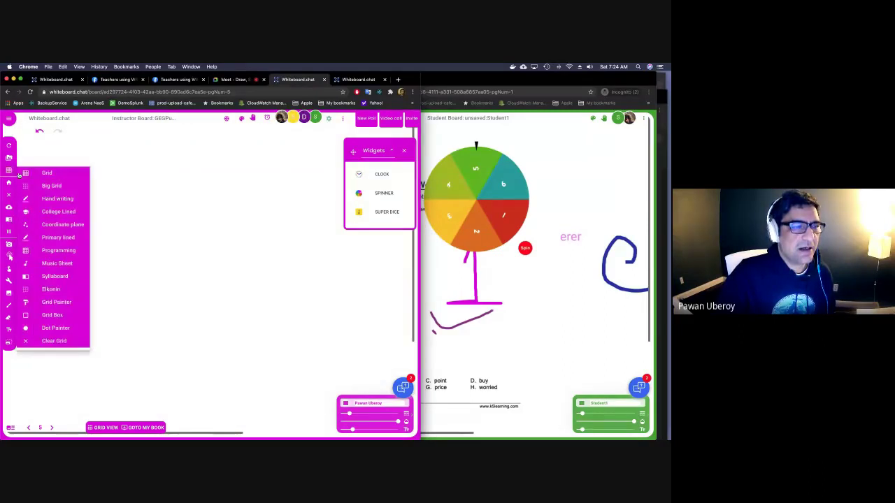
{"action": "left_click", "coordinate": [61, 224]}
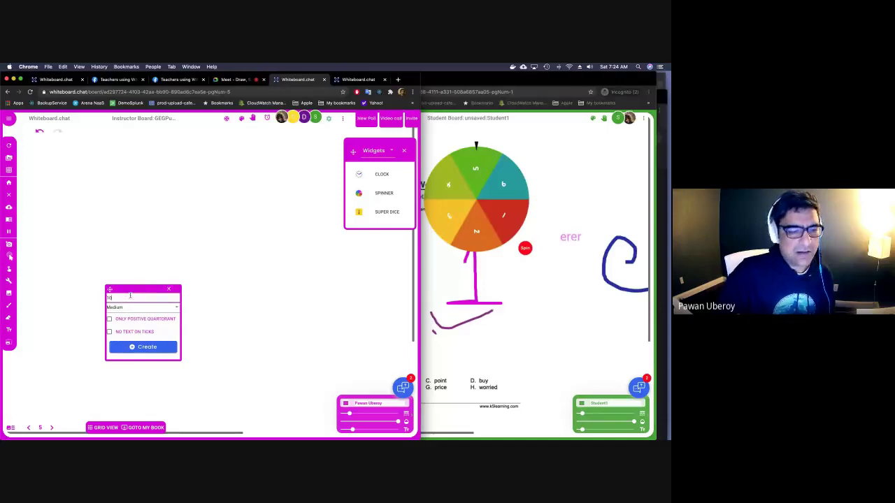
{"action": "left_click", "coordinate": [137, 321]}
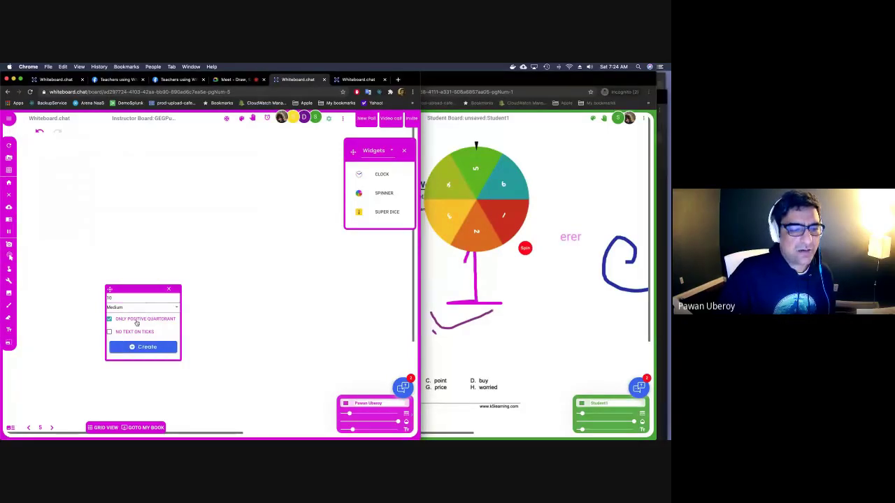
{"action": "left_click", "coordinate": [144, 347]}
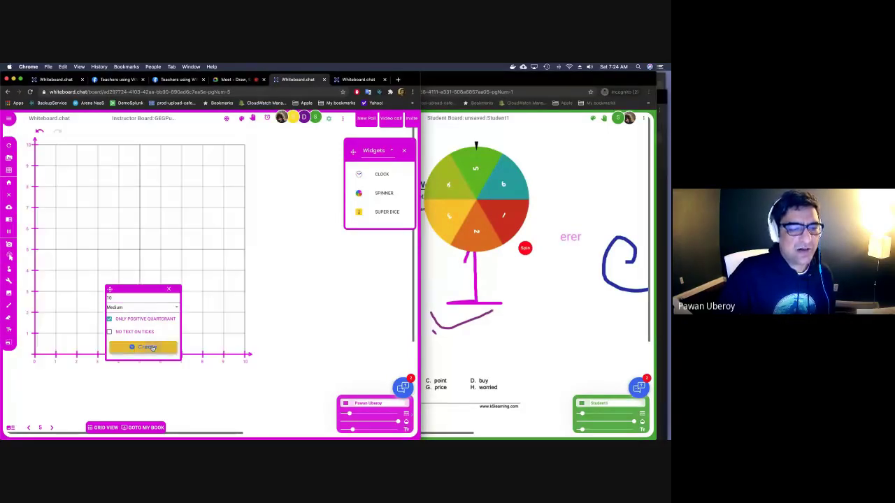
{"action": "left_click", "coordinate": [168, 293]}
Plot pink dots in a rising diagonal with the Dot Painter, starting at (5, 4).
{"action": "left_click", "coordinate": [8, 170]}
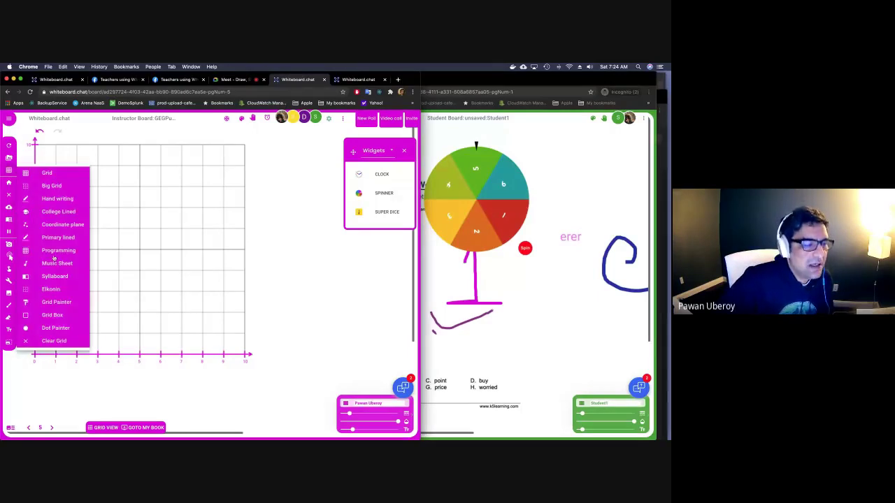
{"action": "left_click", "coordinate": [55, 328]}
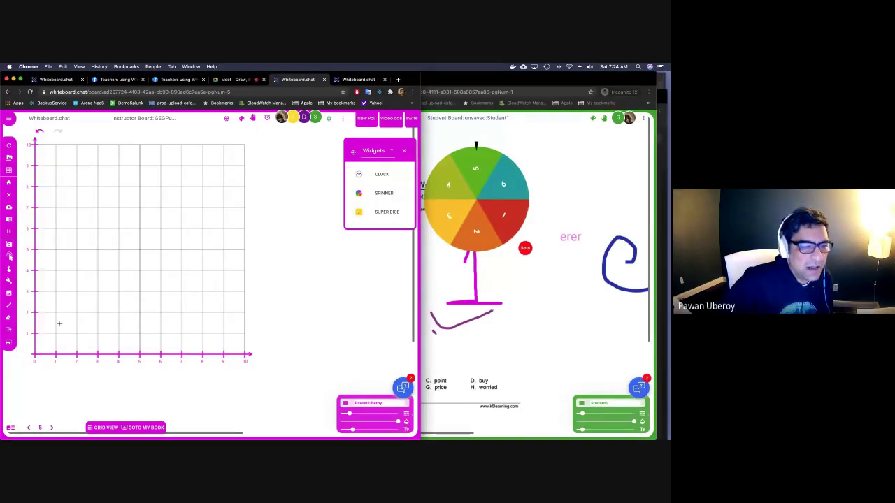
{"action": "left_click", "coordinate": [139, 270]}
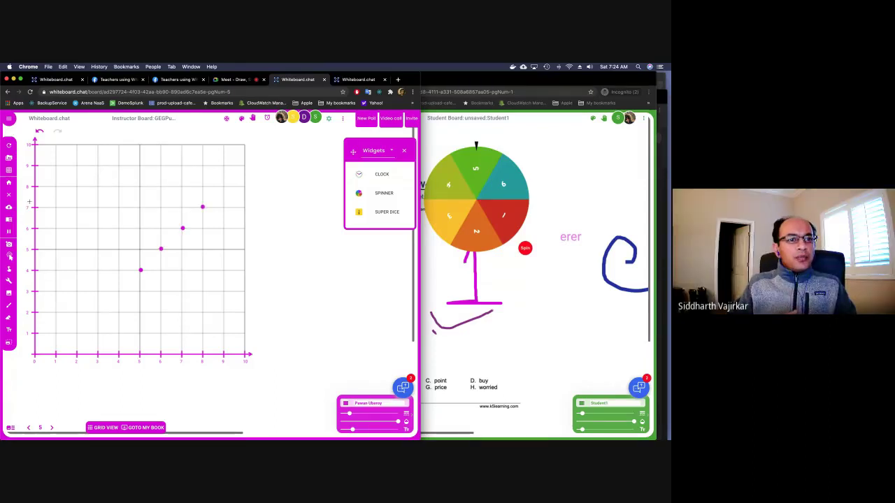
{"action": "left_click", "coordinate": [9, 169]}
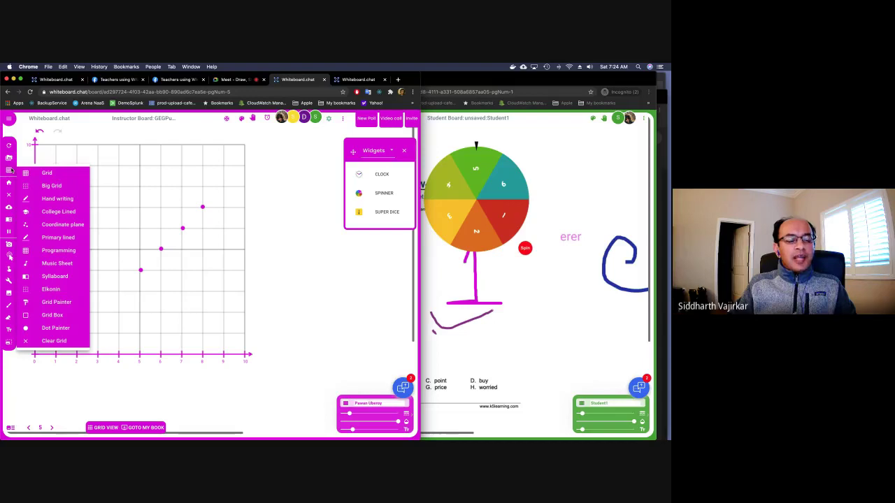
From Instructor Grid View, preview a student's board and join it.
{"action": "left_click", "coordinate": [106, 427]}
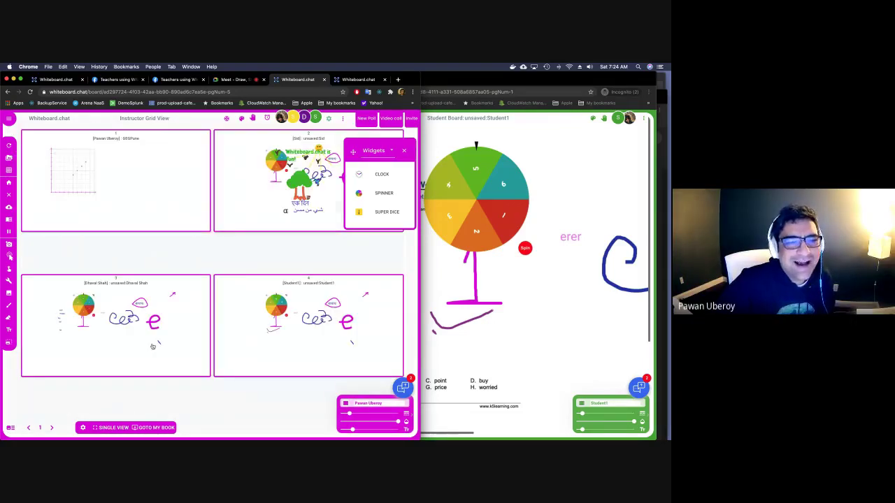
{"action": "left_click", "coordinate": [307, 183]}
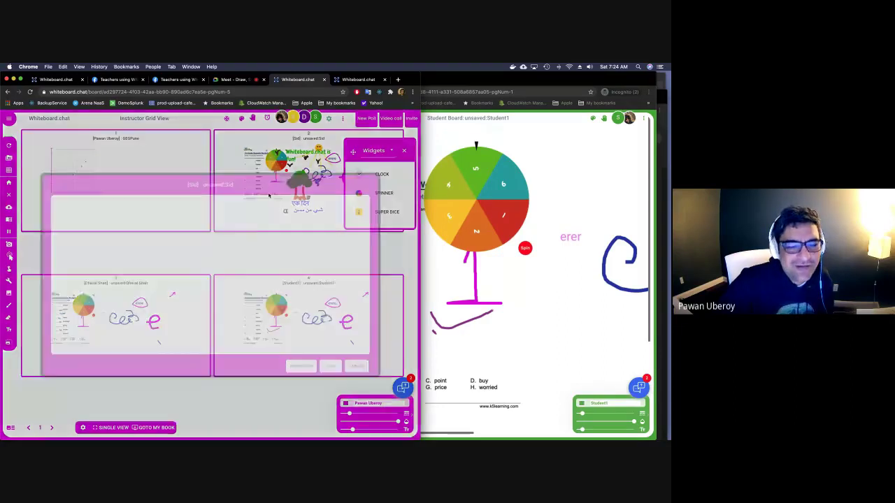
{"action": "left_click", "coordinate": [331, 366]}
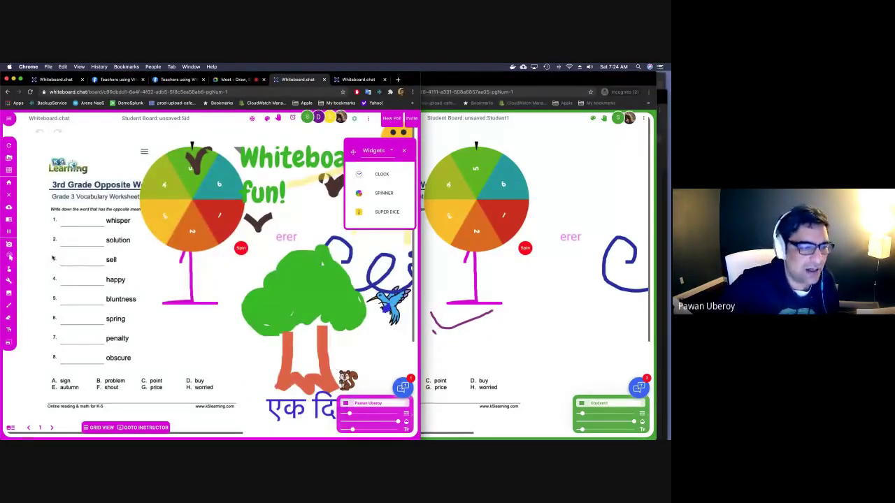
Check the drawing tools list, then bring up the board options menu.
{"action": "left_click", "coordinate": [10, 281]}
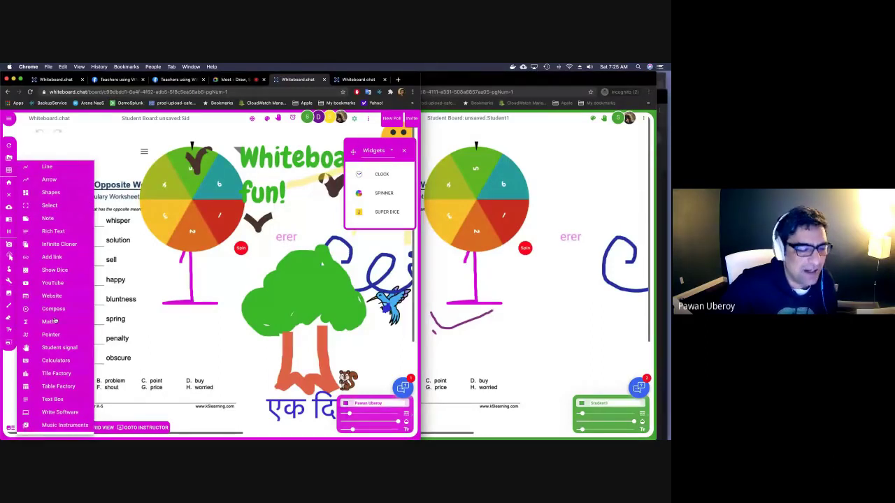
{"action": "left_click", "coordinate": [103, 296]}
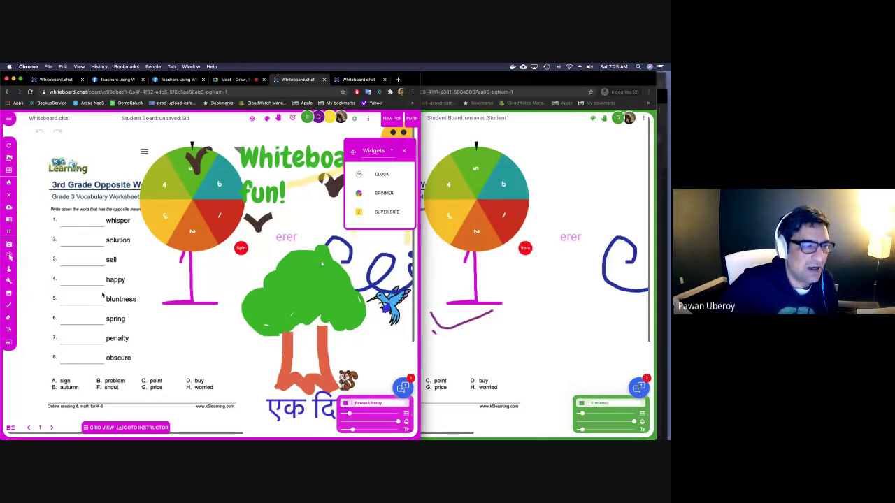
{"action": "left_click", "coordinate": [12, 224]}
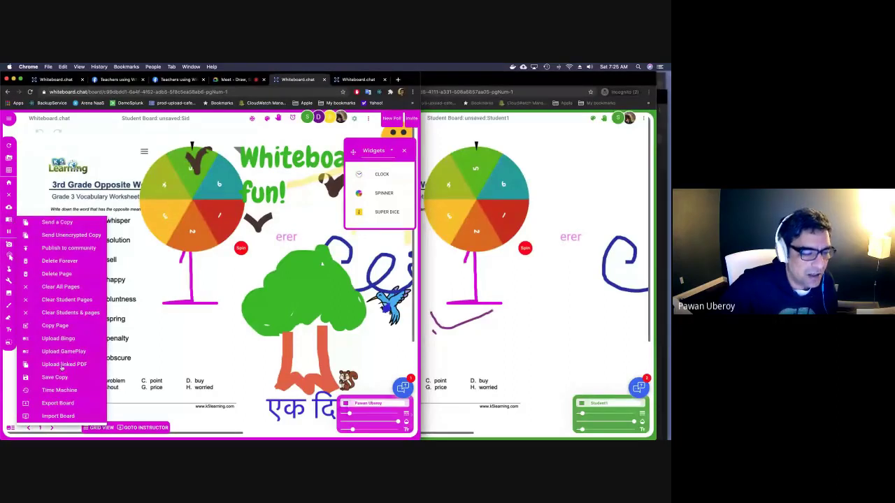
Rewind and replay the student board's drawing history in Time Machine, then widen the board window.
{"action": "left_click", "coordinate": [63, 389]}
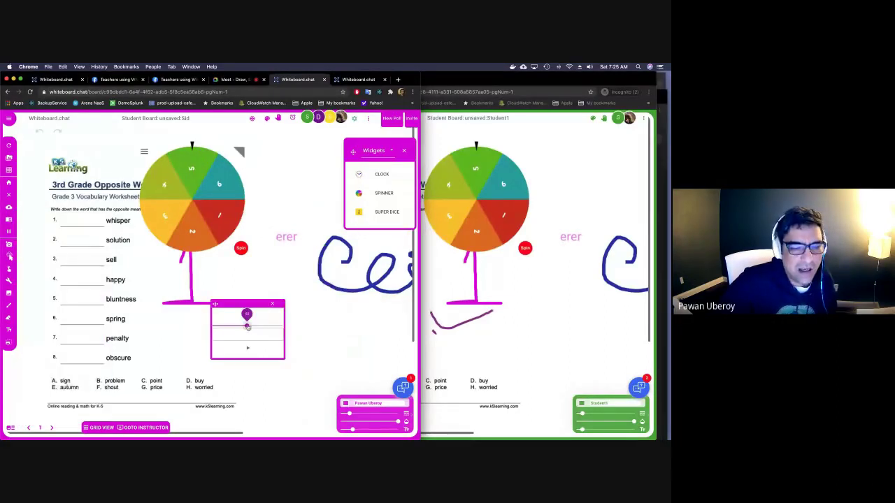
{"action": "mouse_move", "coordinate": [246, 326]}
{"action": "left_mouse_down"}
{"action": "mouse_move", "coordinate": [212, 325]}
{"action": "mouse_move", "coordinate": [278, 327]}
{"action": "left_mouse_up"}
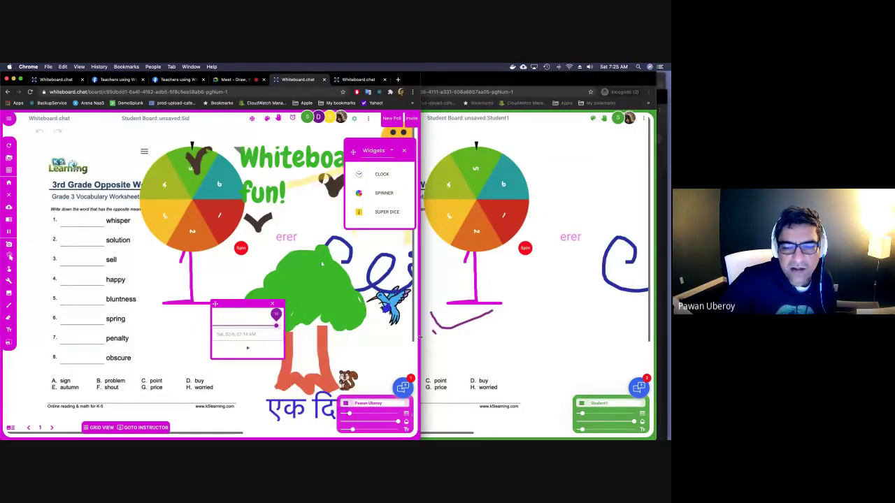
{"action": "left_click", "coordinate": [404, 151]}
{"action": "left_click_drag", "start_coordinate": [276, 328], "coordinate": [252, 327]}
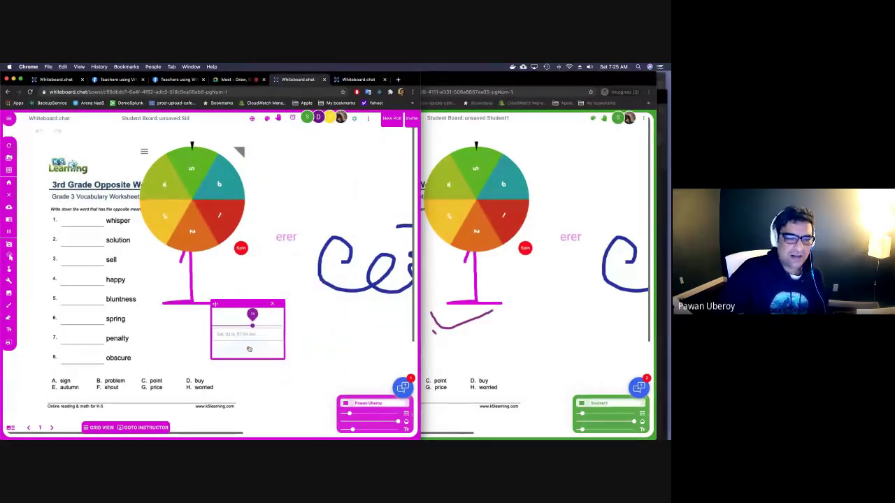
{"action": "left_click", "coordinate": [248, 348]}
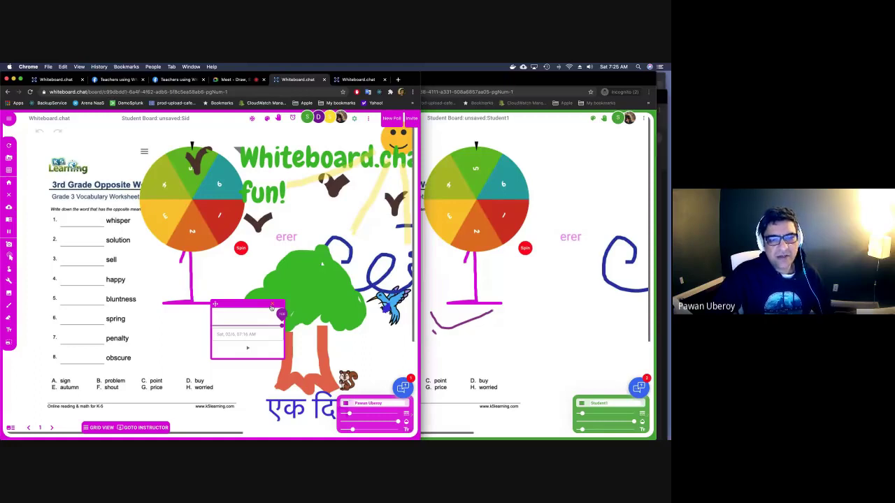
{"action": "left_click", "coordinate": [271, 307]}
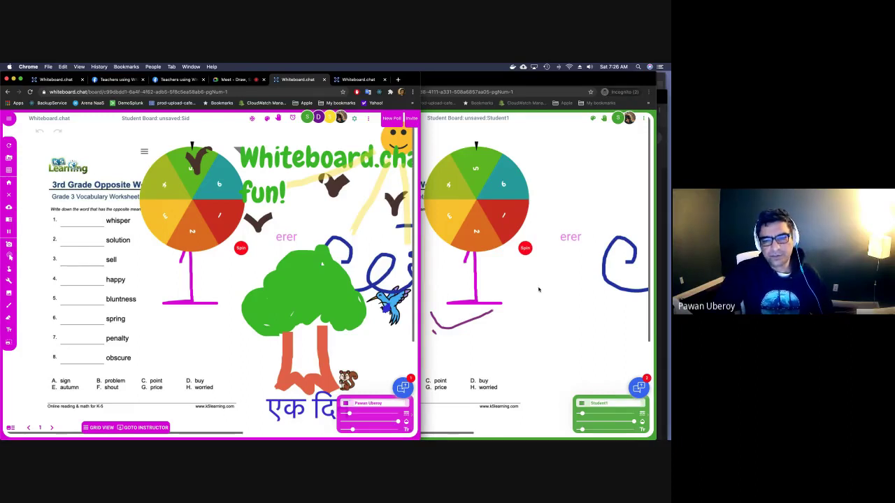
{"action": "left_click_drag", "start_coordinate": [438, 308], "coordinate": [476, 308]}
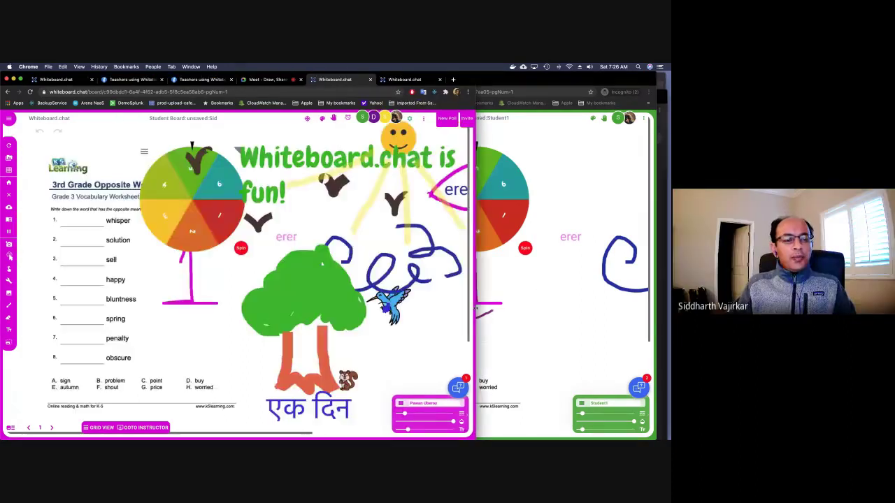
Go back to the instructor board and briefly open the class Participants list.
{"action": "left_click", "coordinate": [154, 429]}
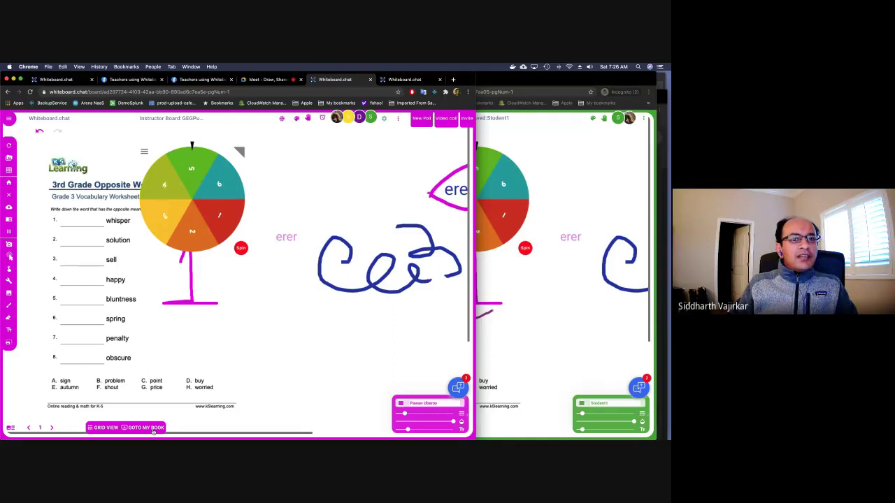
{"action": "left_click", "coordinate": [354, 120]}
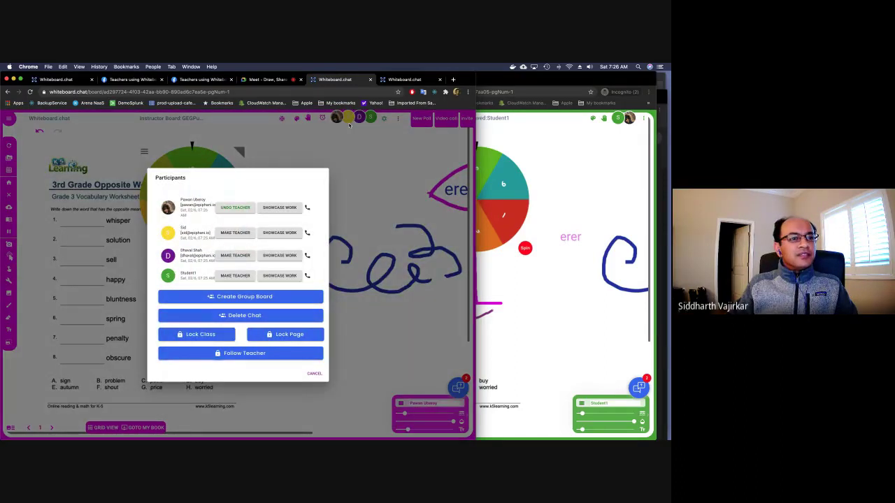
{"action": "left_click", "coordinate": [349, 124]}
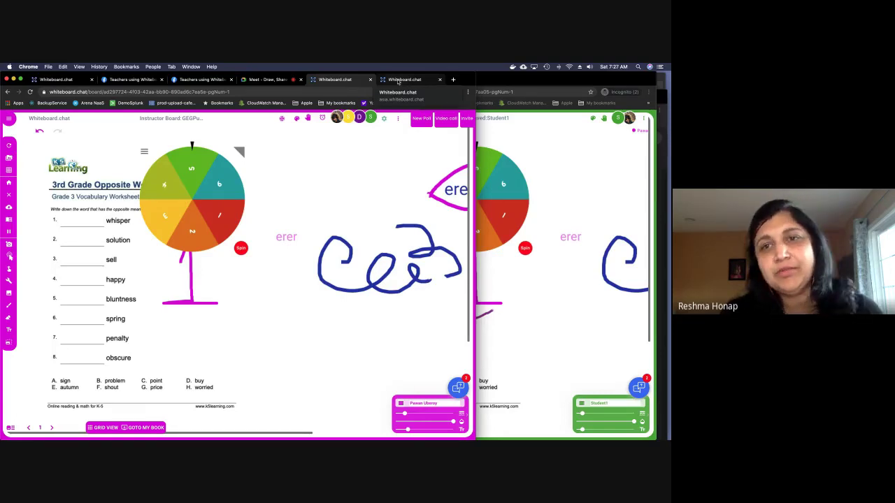
{"action": "left_click", "coordinate": [397, 81]}
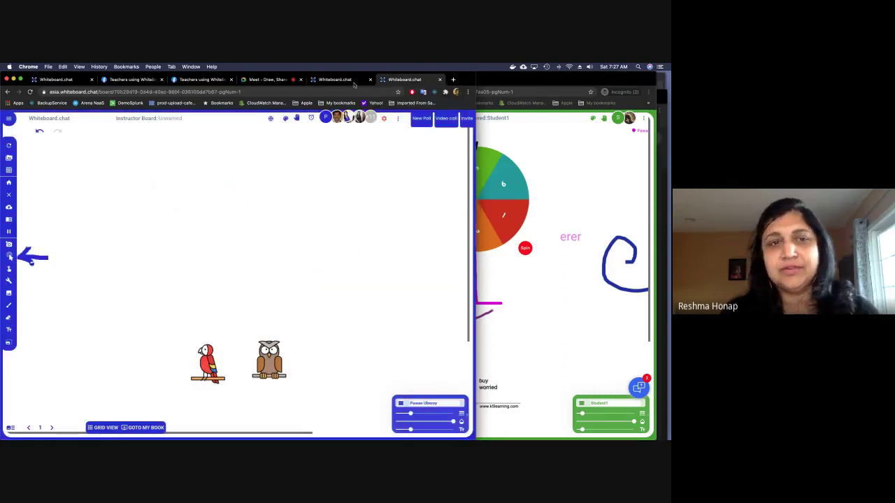
{"action": "left_click", "coordinate": [277, 82]}
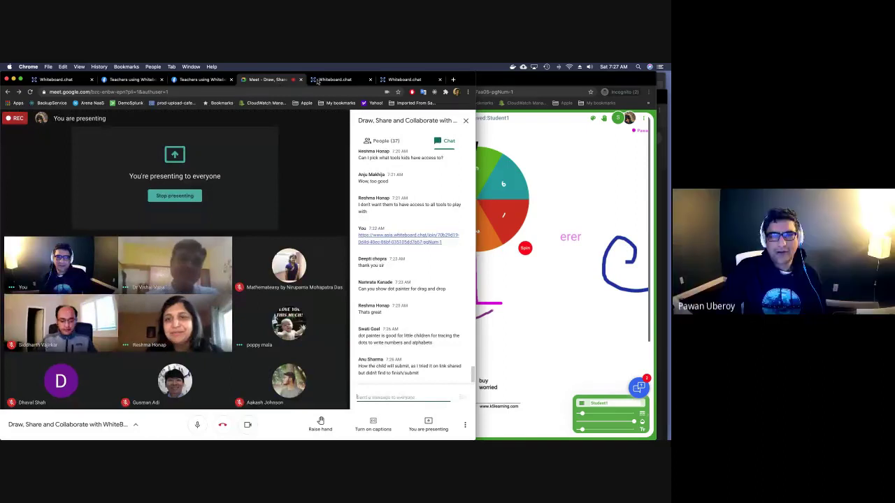
{"action": "left_click", "coordinate": [325, 82]}
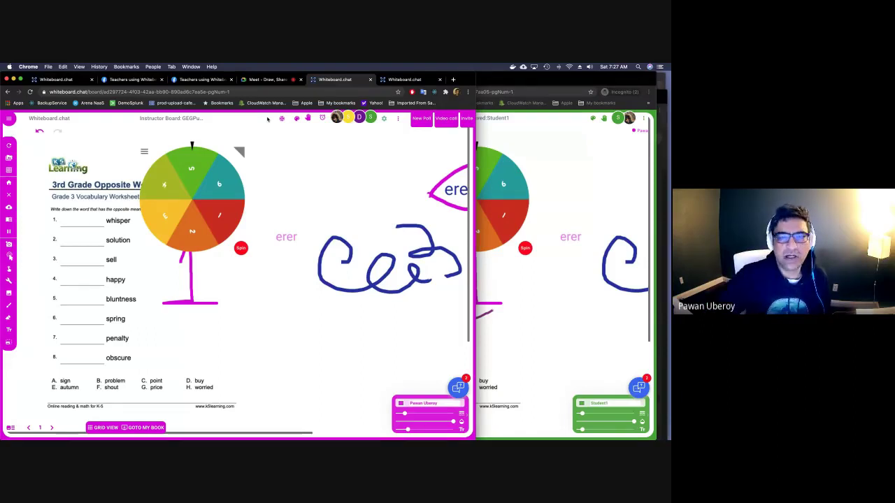
Signal 'I finished' from the student window and confirm it in the instructor's finished list.
{"action": "key", "text": "super+grave"}
{"action": "left_click", "coordinate": [605, 118]}
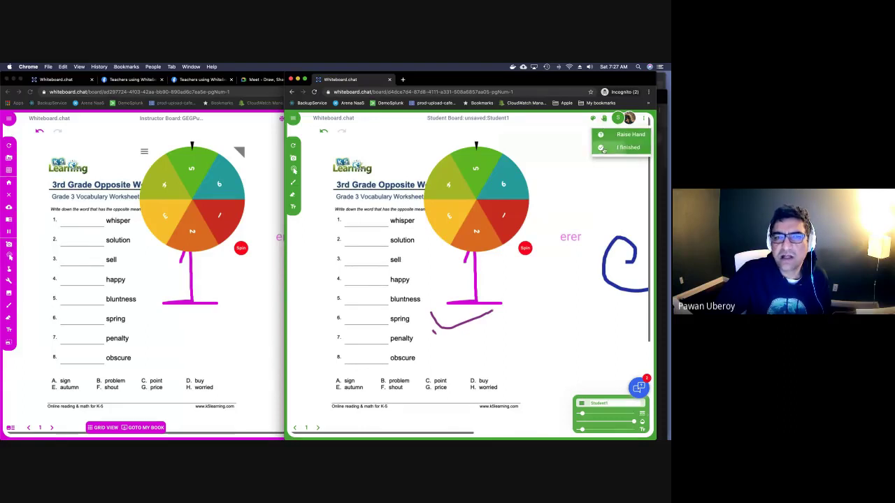
{"action": "left_click", "coordinate": [602, 149]}
{"action": "left_click", "coordinate": [308, 117]}
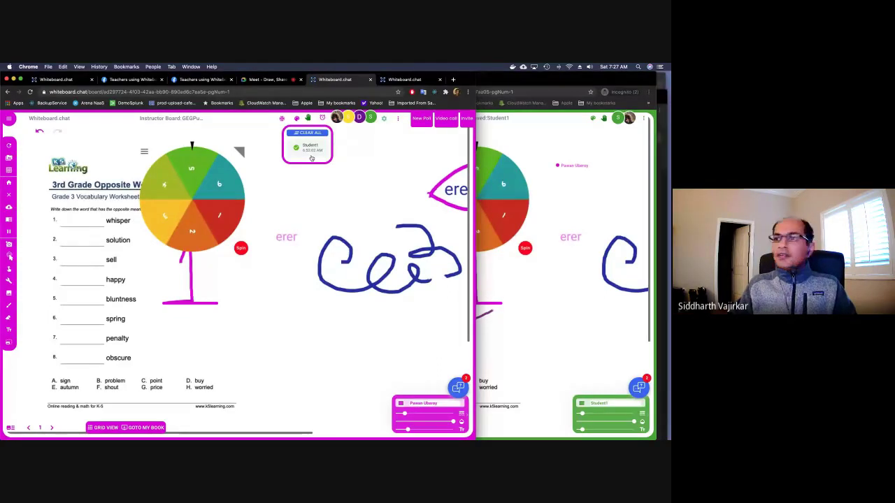
Show the world-map board's Grid View at 4 boards per row and 5 rows, then enlarge one student's board.
{"action": "left_click", "coordinate": [393, 80]}
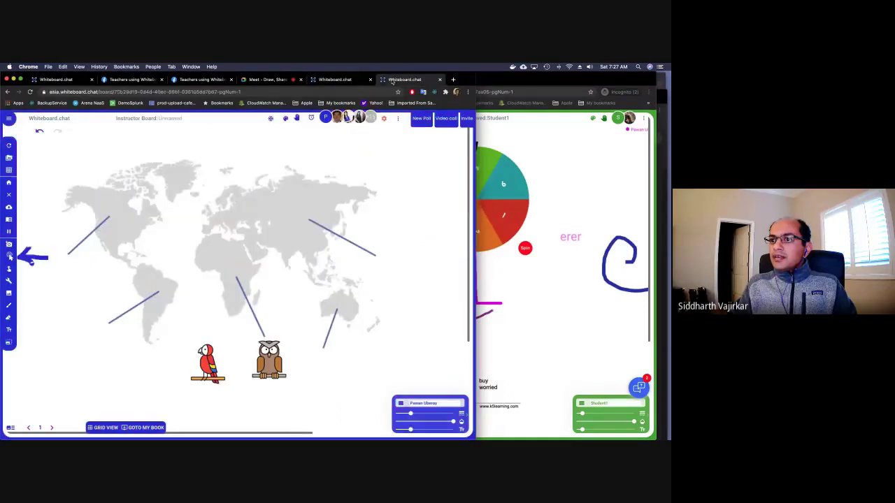
{"action": "left_click", "coordinate": [105, 427]}
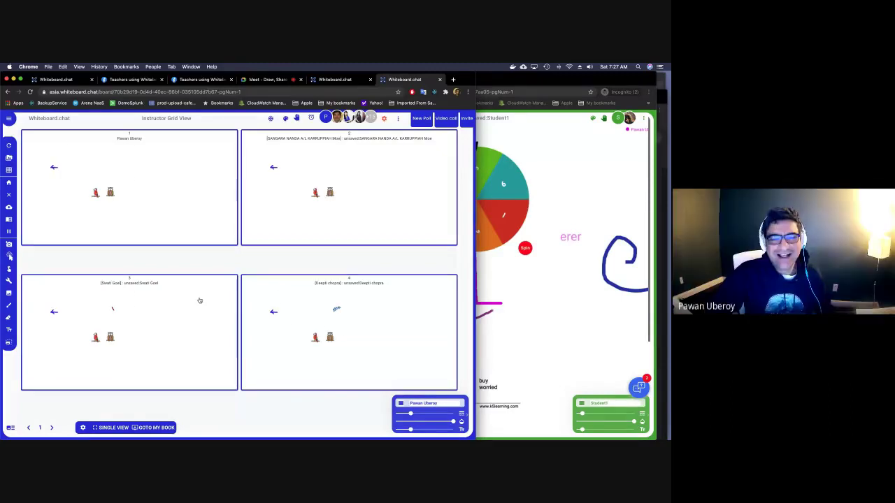
{"action": "left_click", "coordinate": [82, 427]}
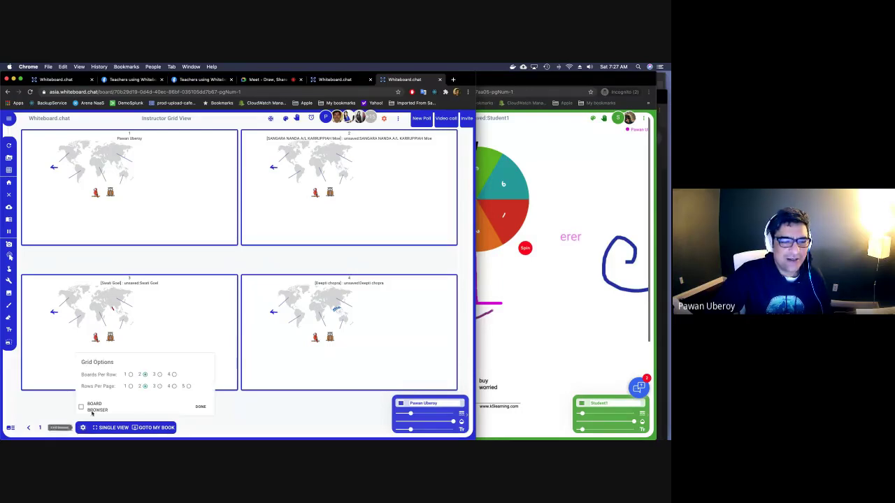
{"action": "left_click", "coordinate": [173, 374]}
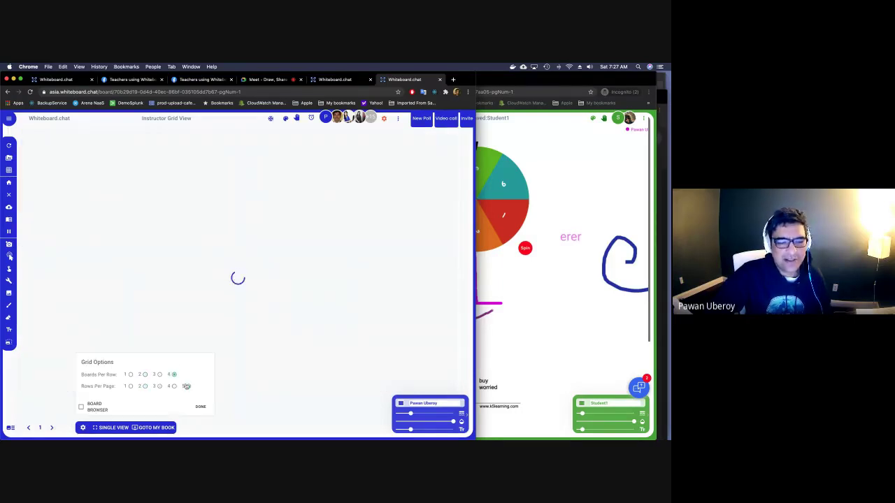
{"action": "left_click", "coordinate": [186, 385]}
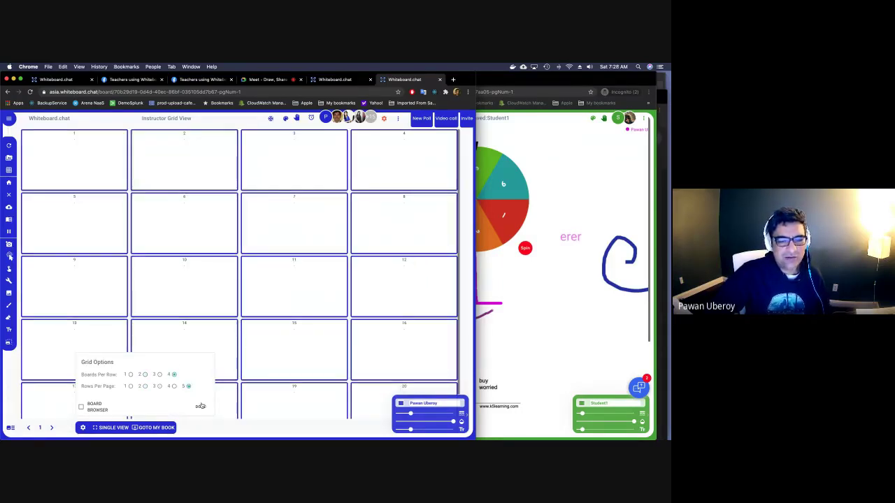
{"action": "left_click", "coordinate": [200, 405]}
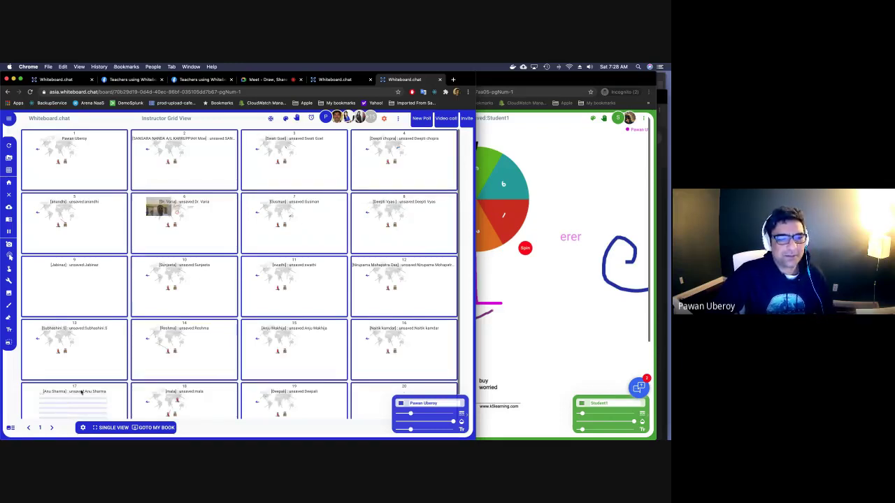
{"action": "left_click", "coordinate": [188, 231]}
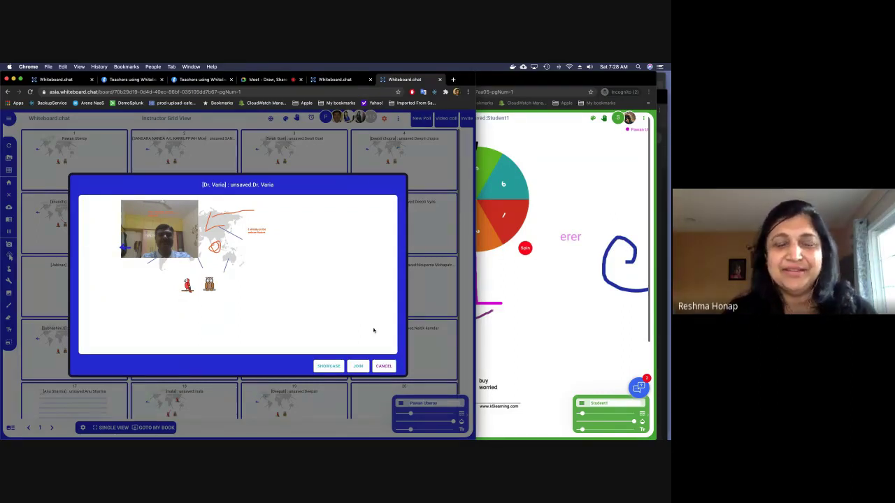
Cancel the enlarged student board preview and return to the Google Meet call and its chat.
{"action": "left_click", "coordinate": [384, 365]}
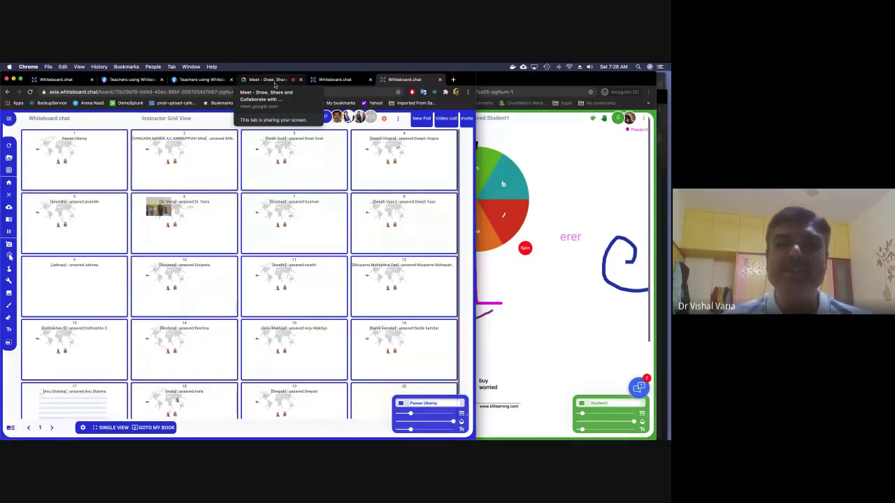
{"action": "left_click", "coordinate": [274, 85]}
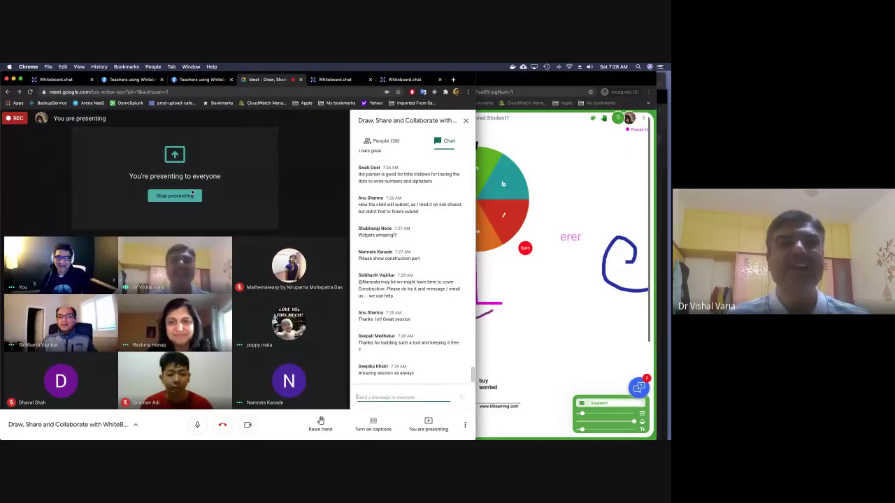